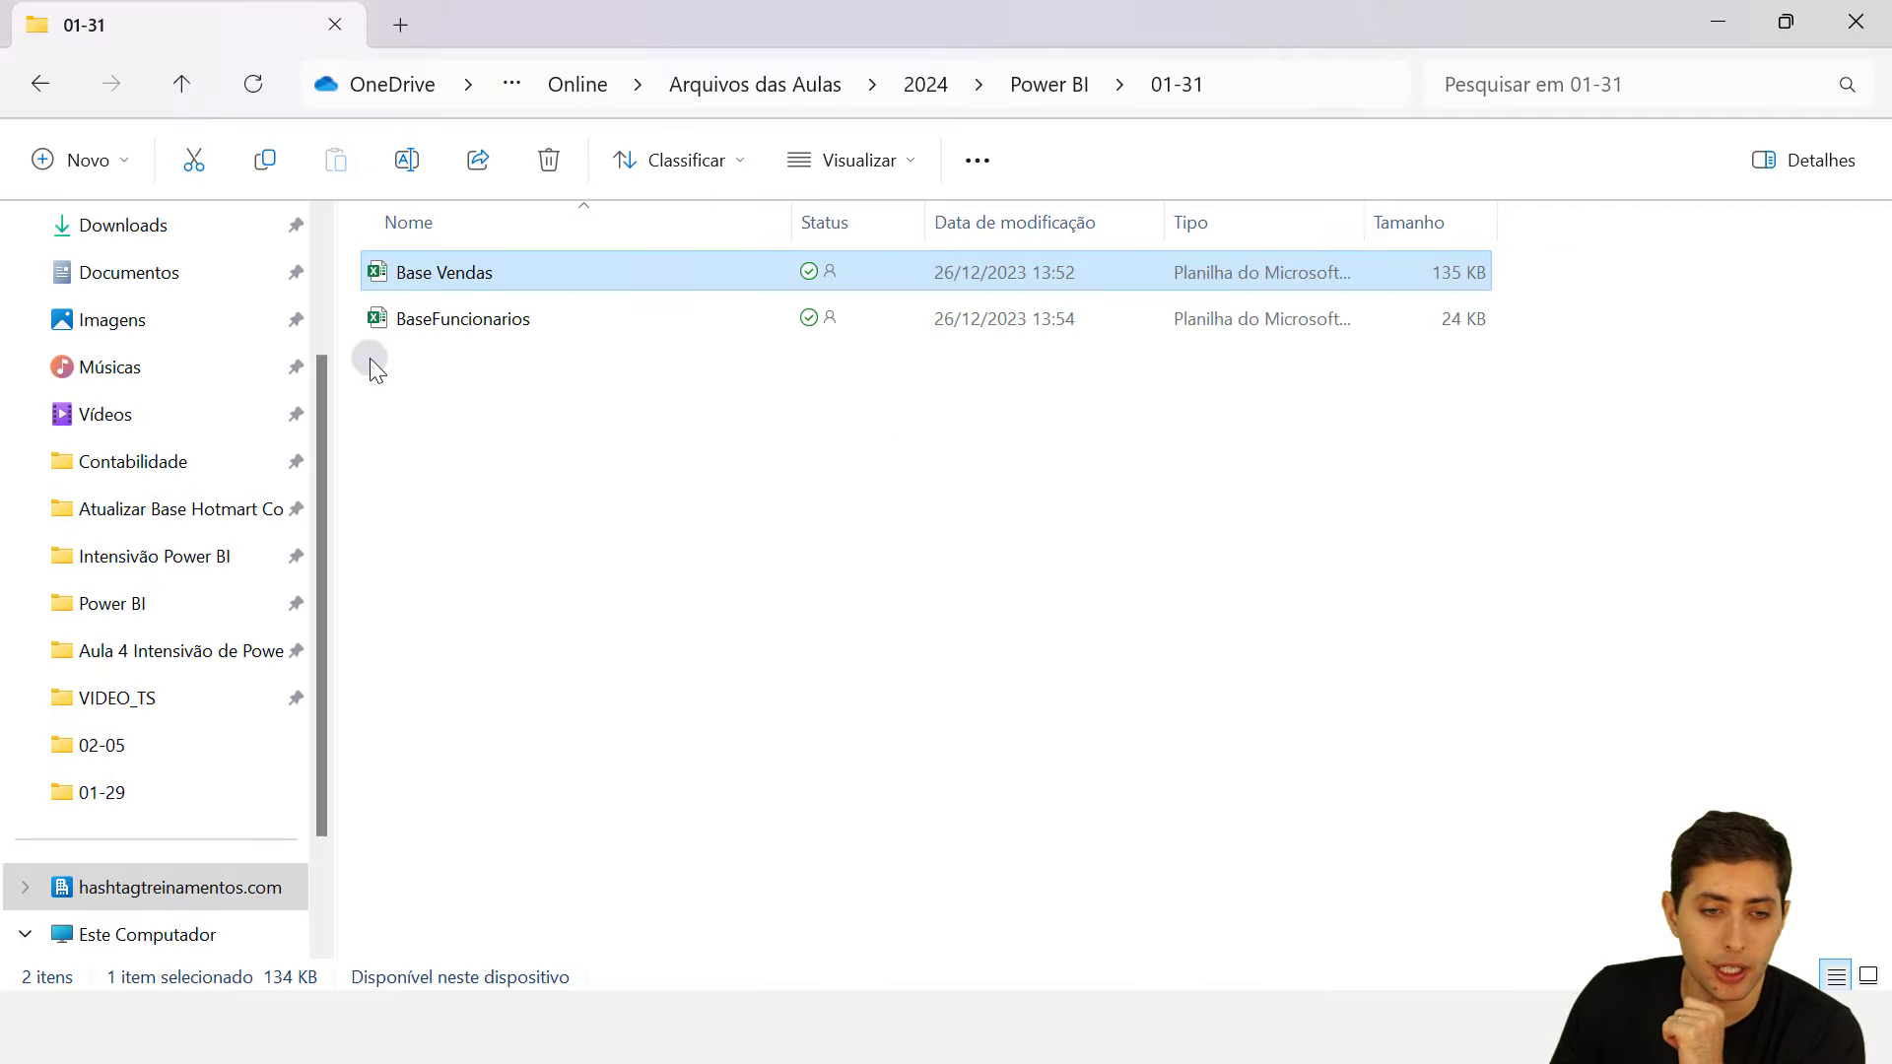
- Open the Base Vendas and BaseFuncionarios workbooks from the 01-31 folder to review their tables
double_click(470, 272)
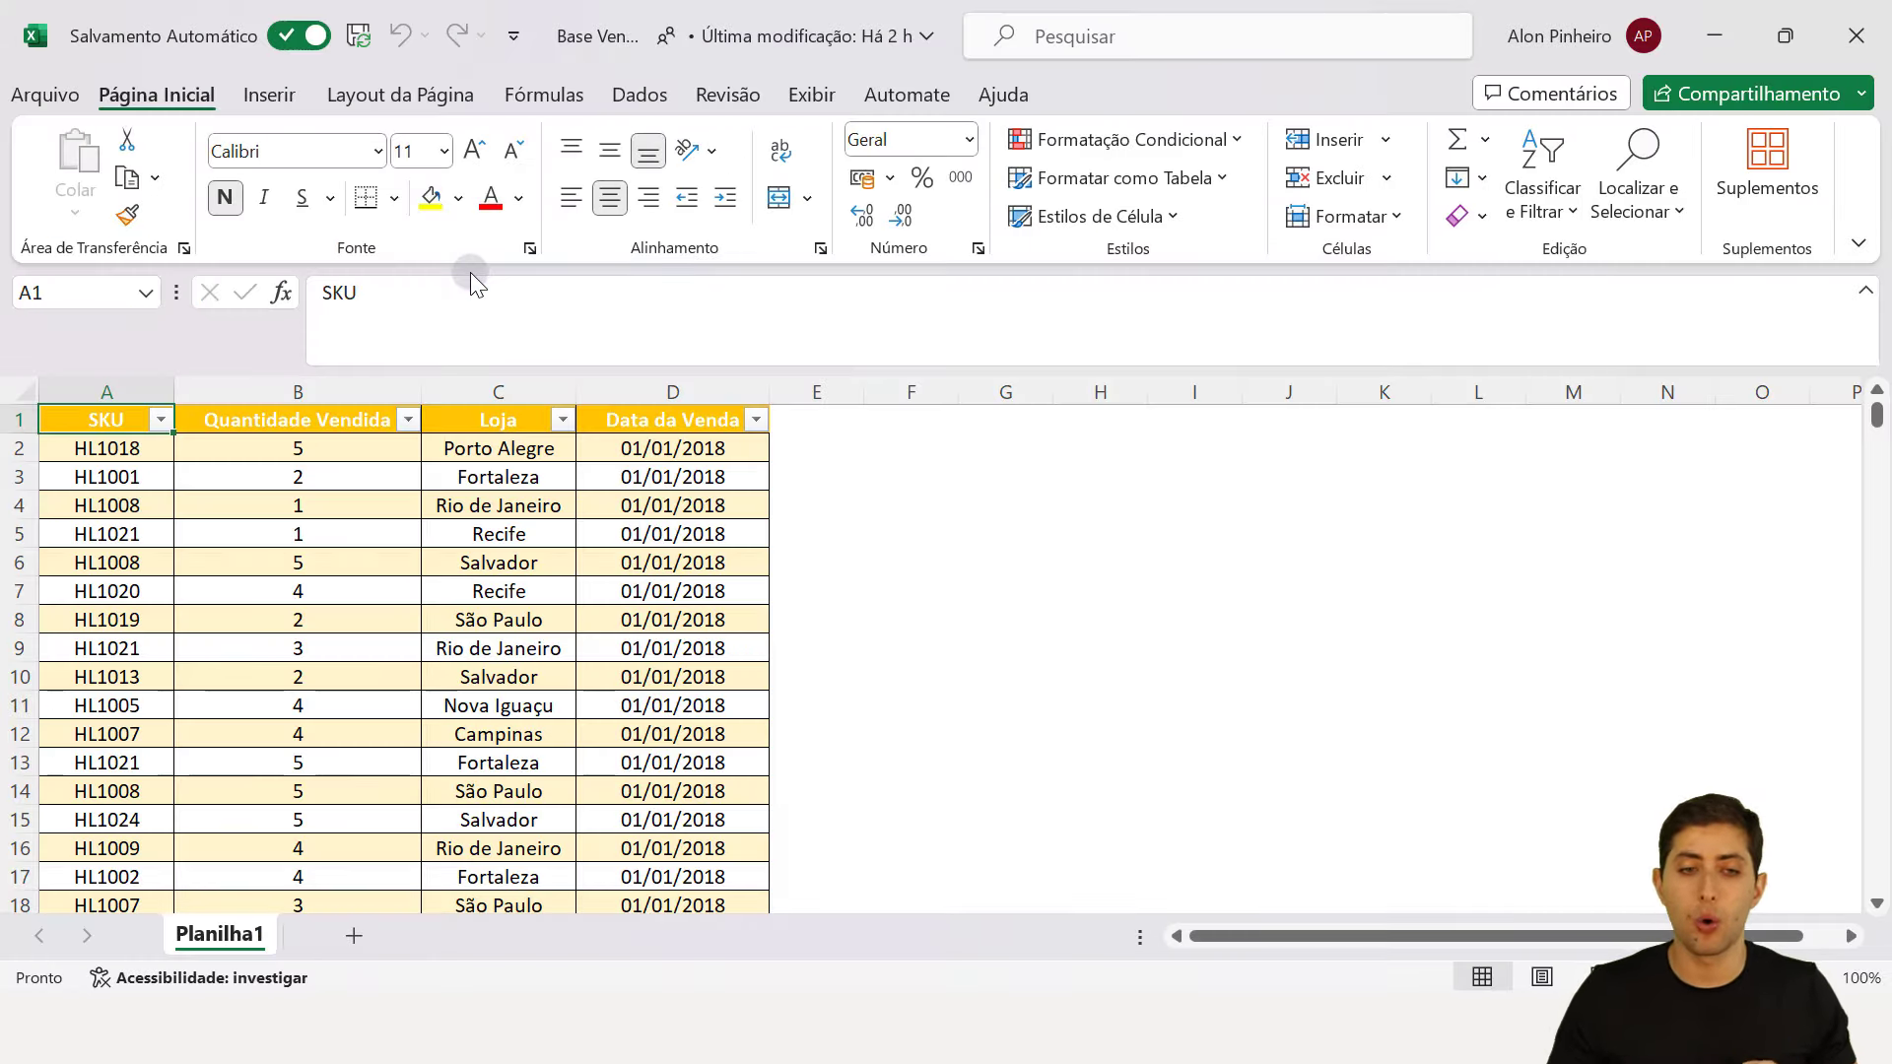
ctrl+scroll(528, 480, up, 1)
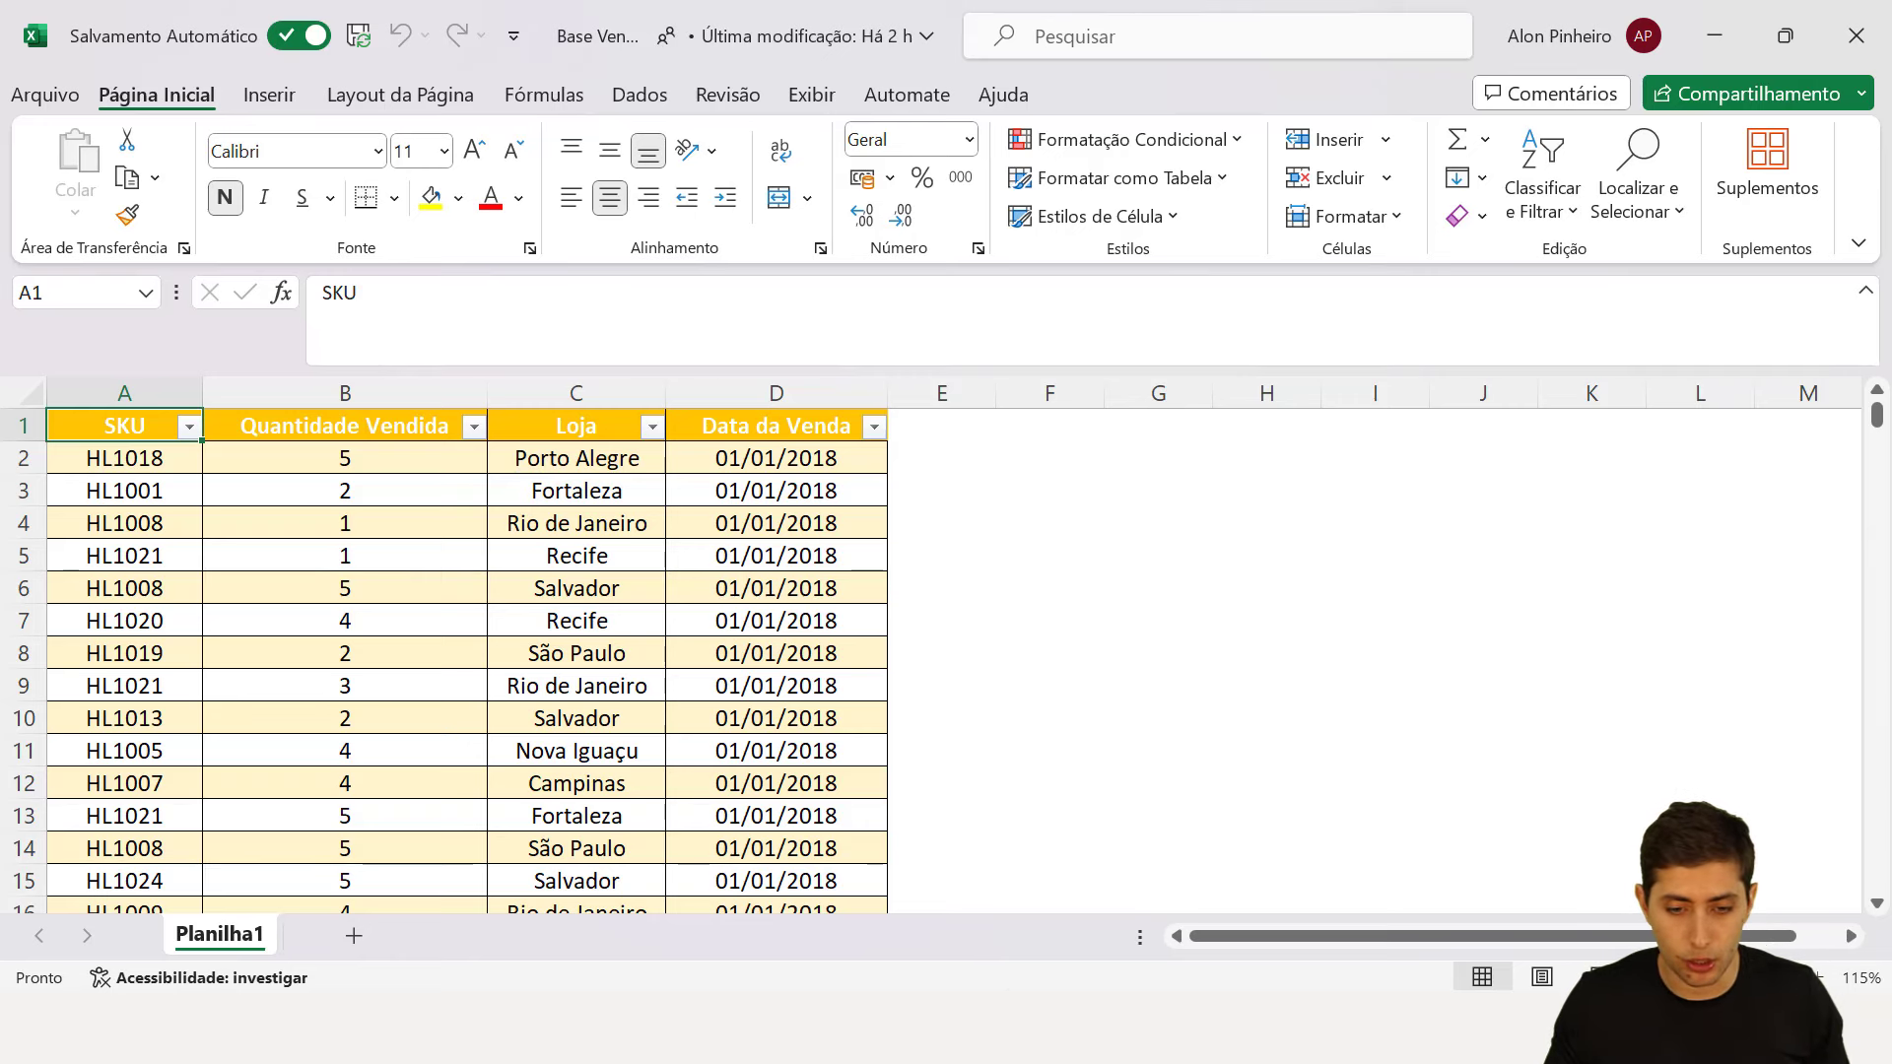
click(999, 1021)
double_click(467, 311)
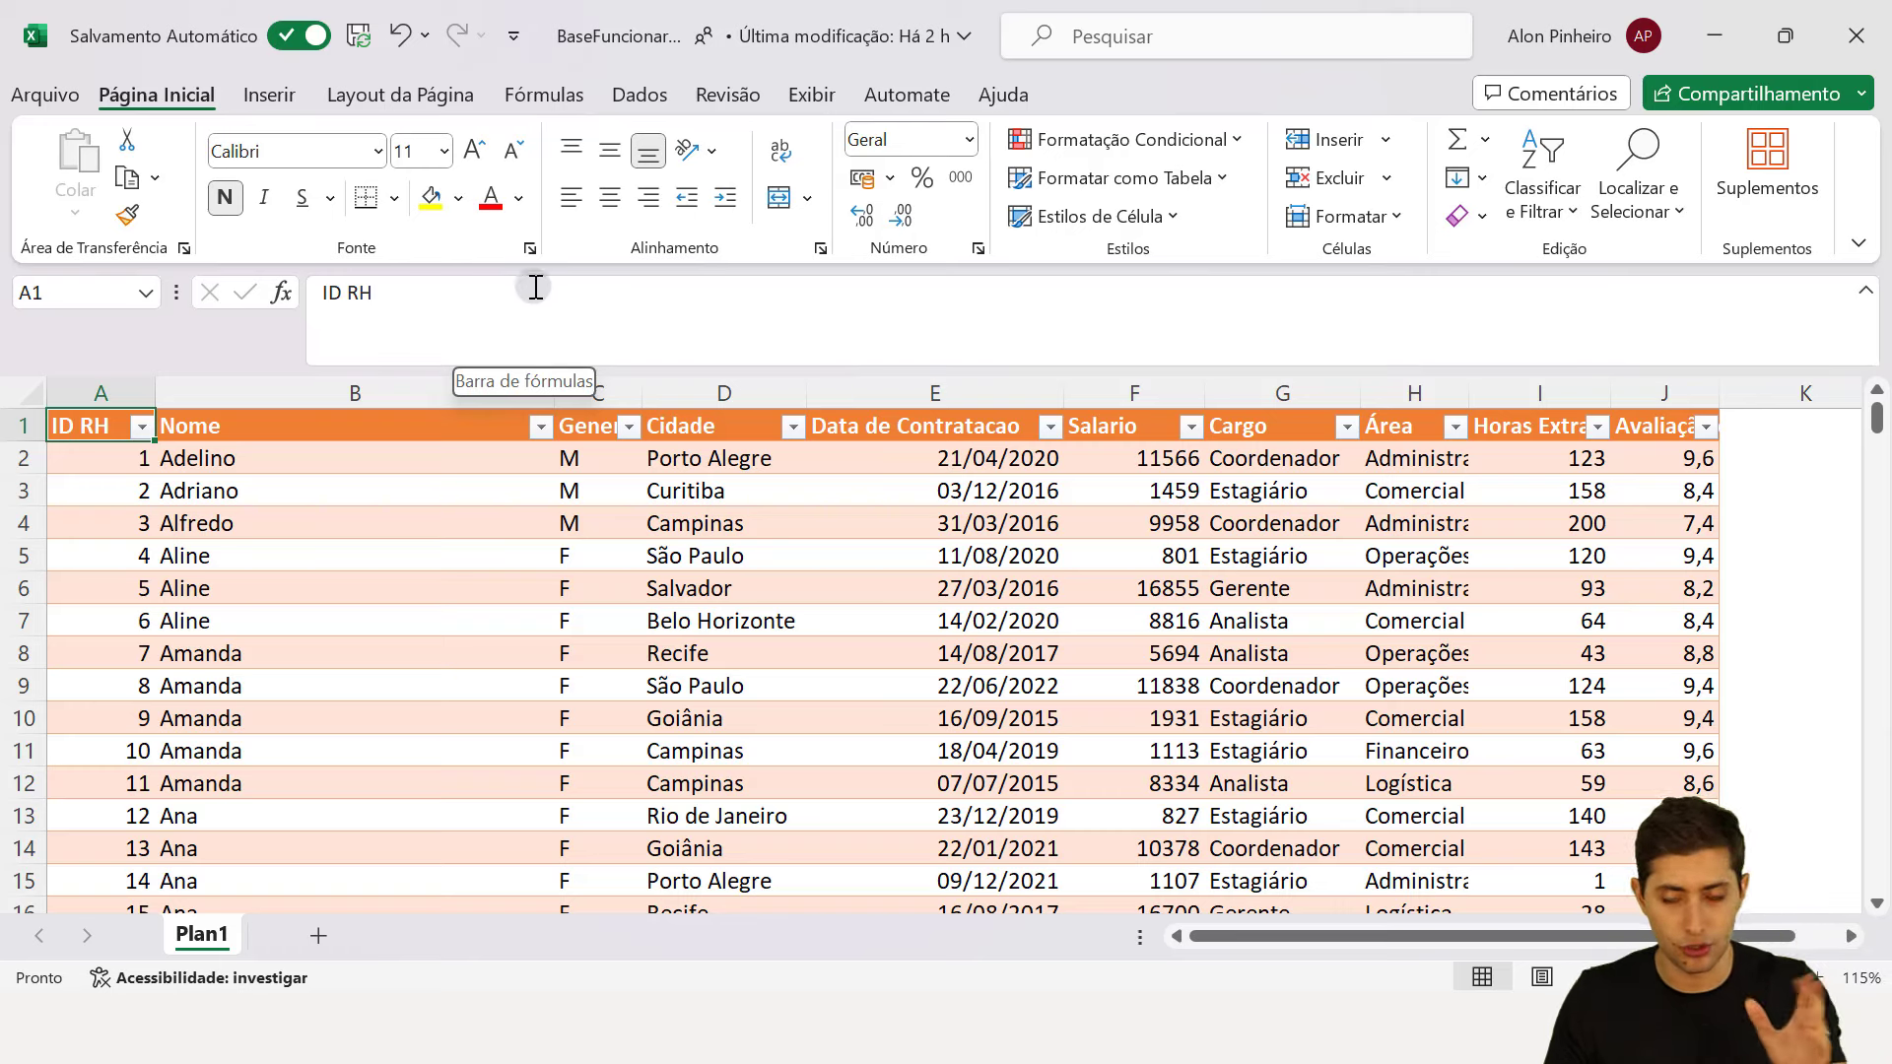
- Examine the Data de Contratacao column in the employee table, and close both workbooks
click(992, 394)
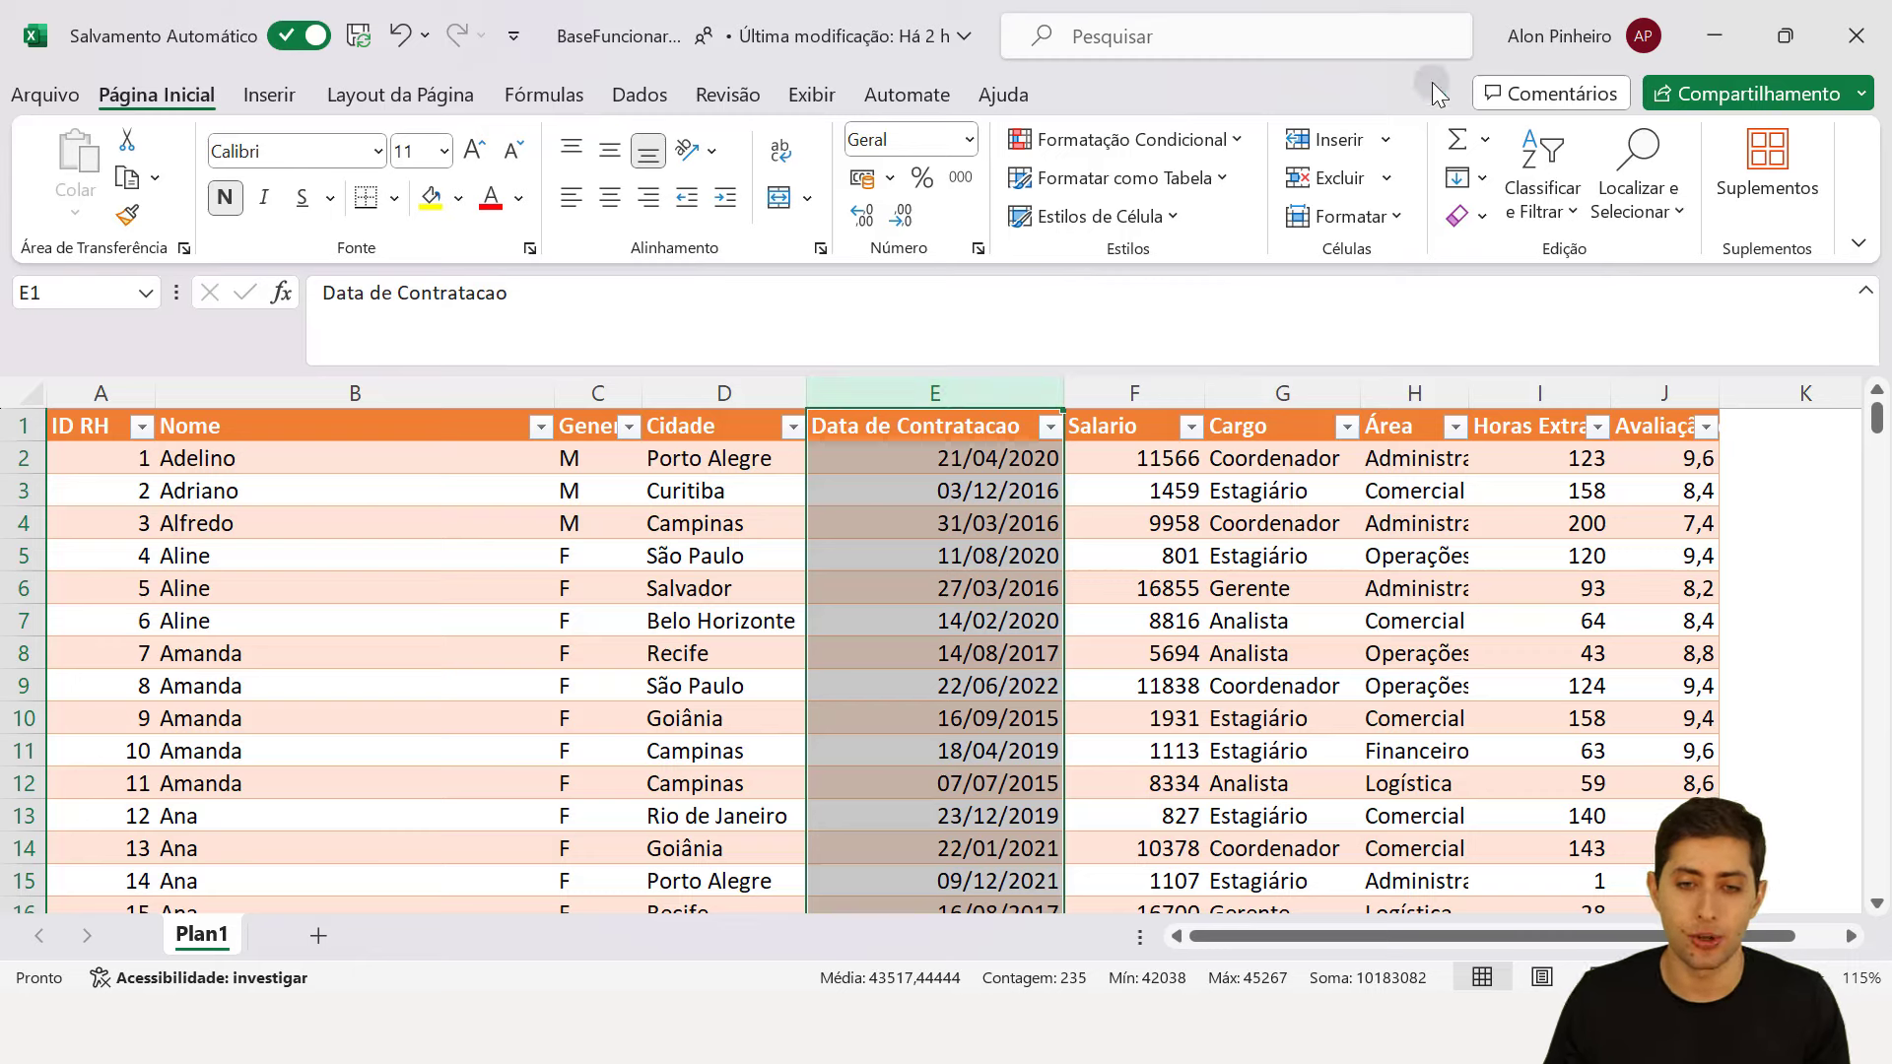
click(1857, 37)
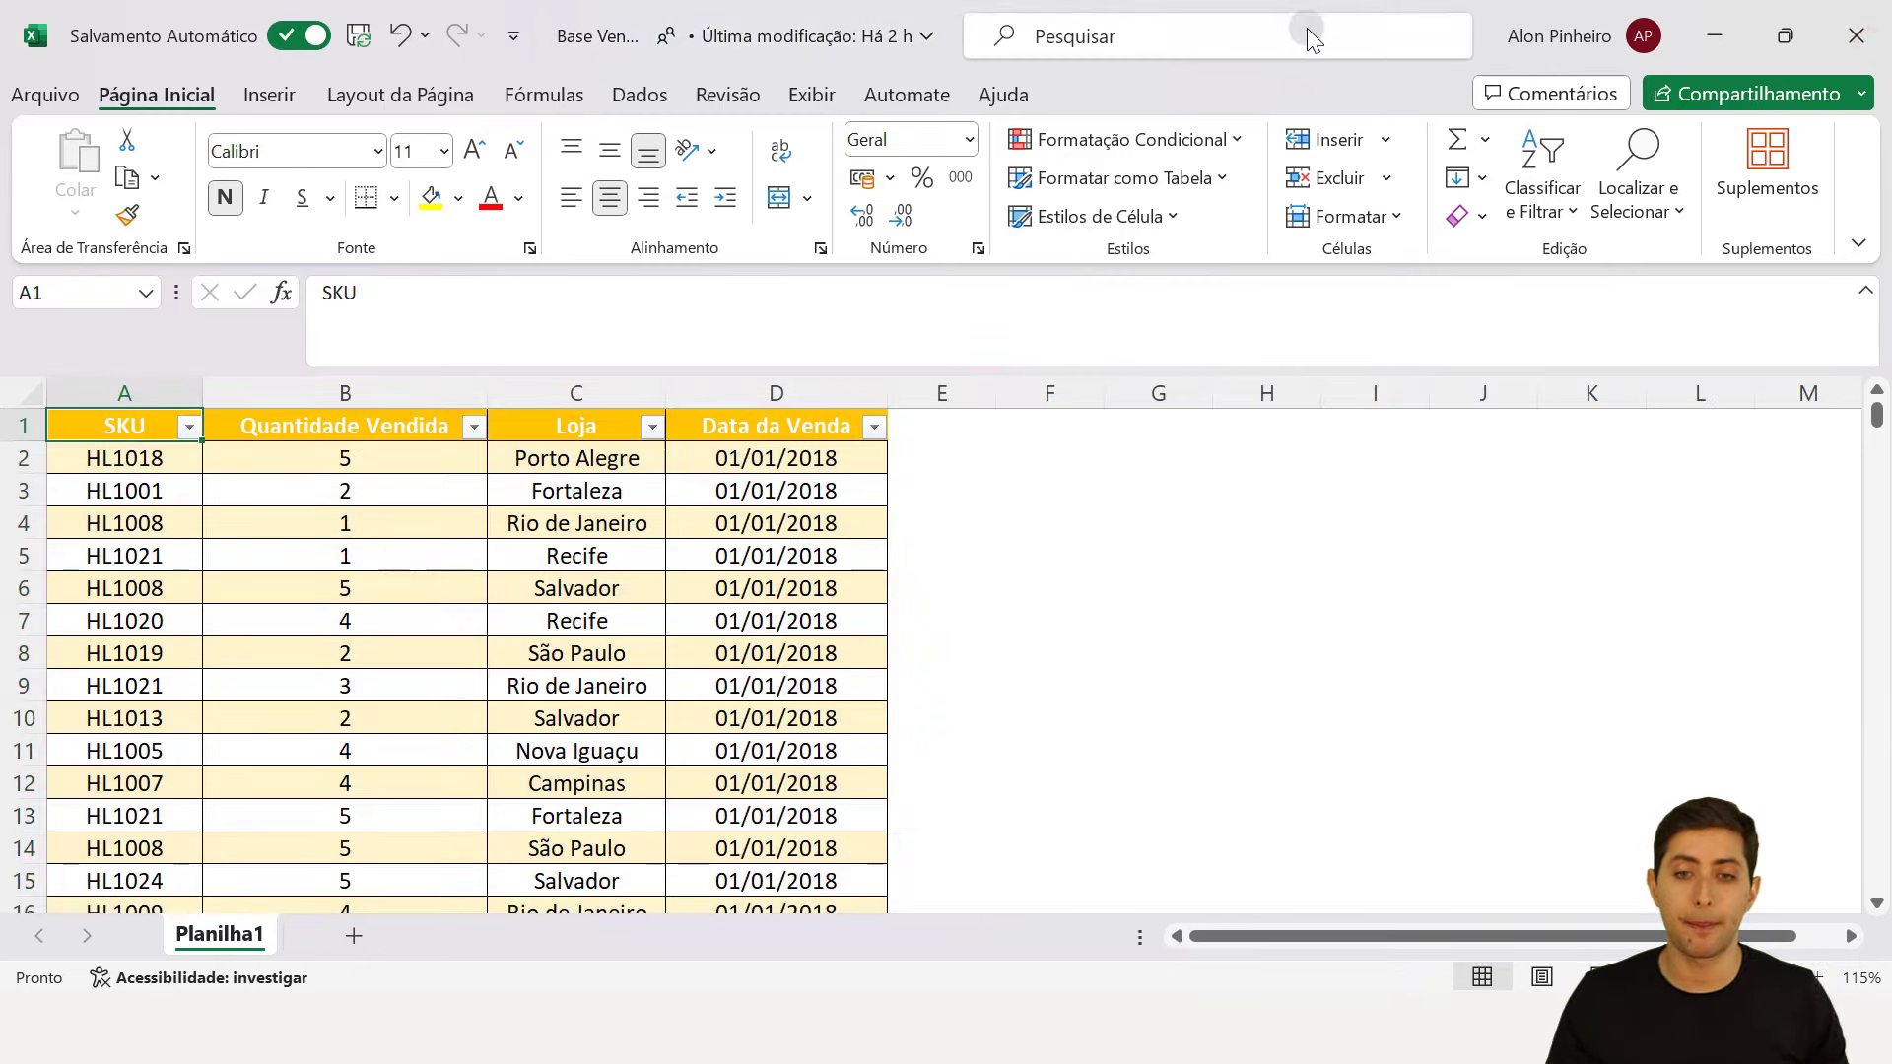
click(1858, 36)
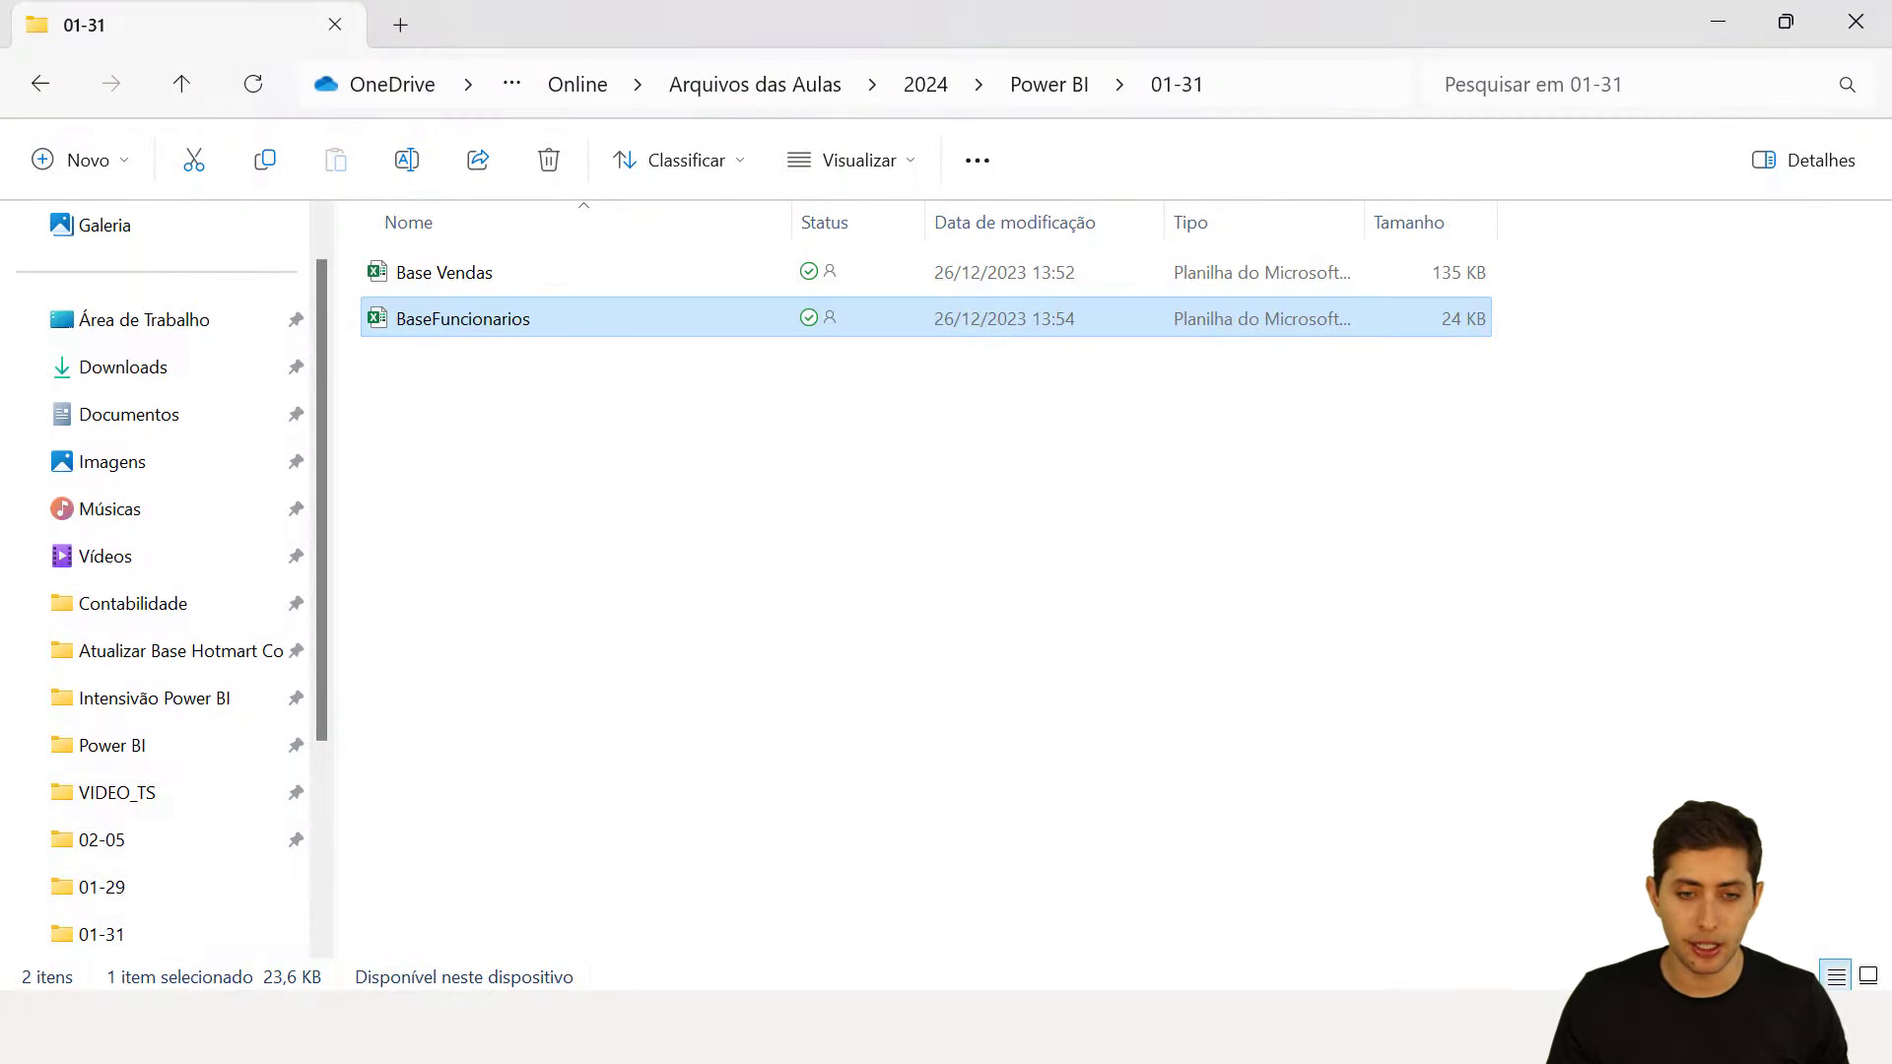
- Switch to Power BI Desktop and connect to the Base Vendas Excel workbook in the 01-31 folder
click(1267, 1025)
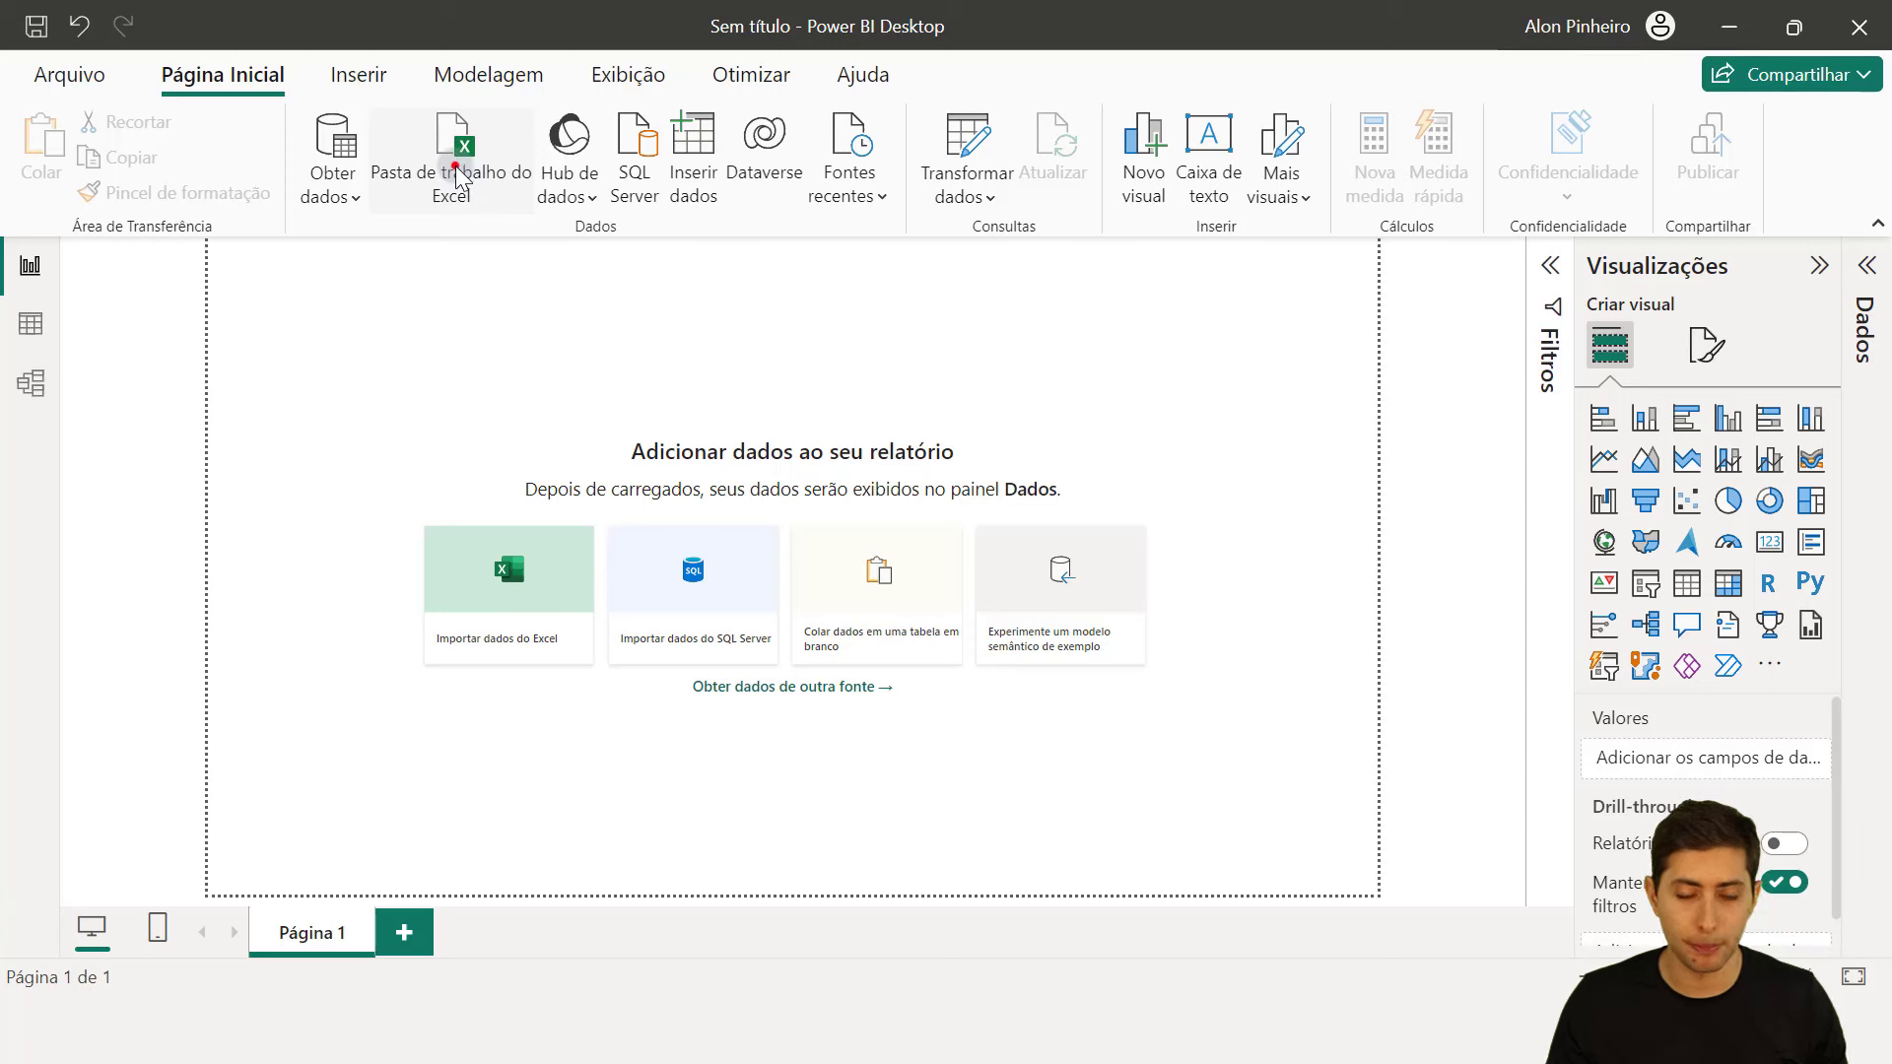
click(459, 176)
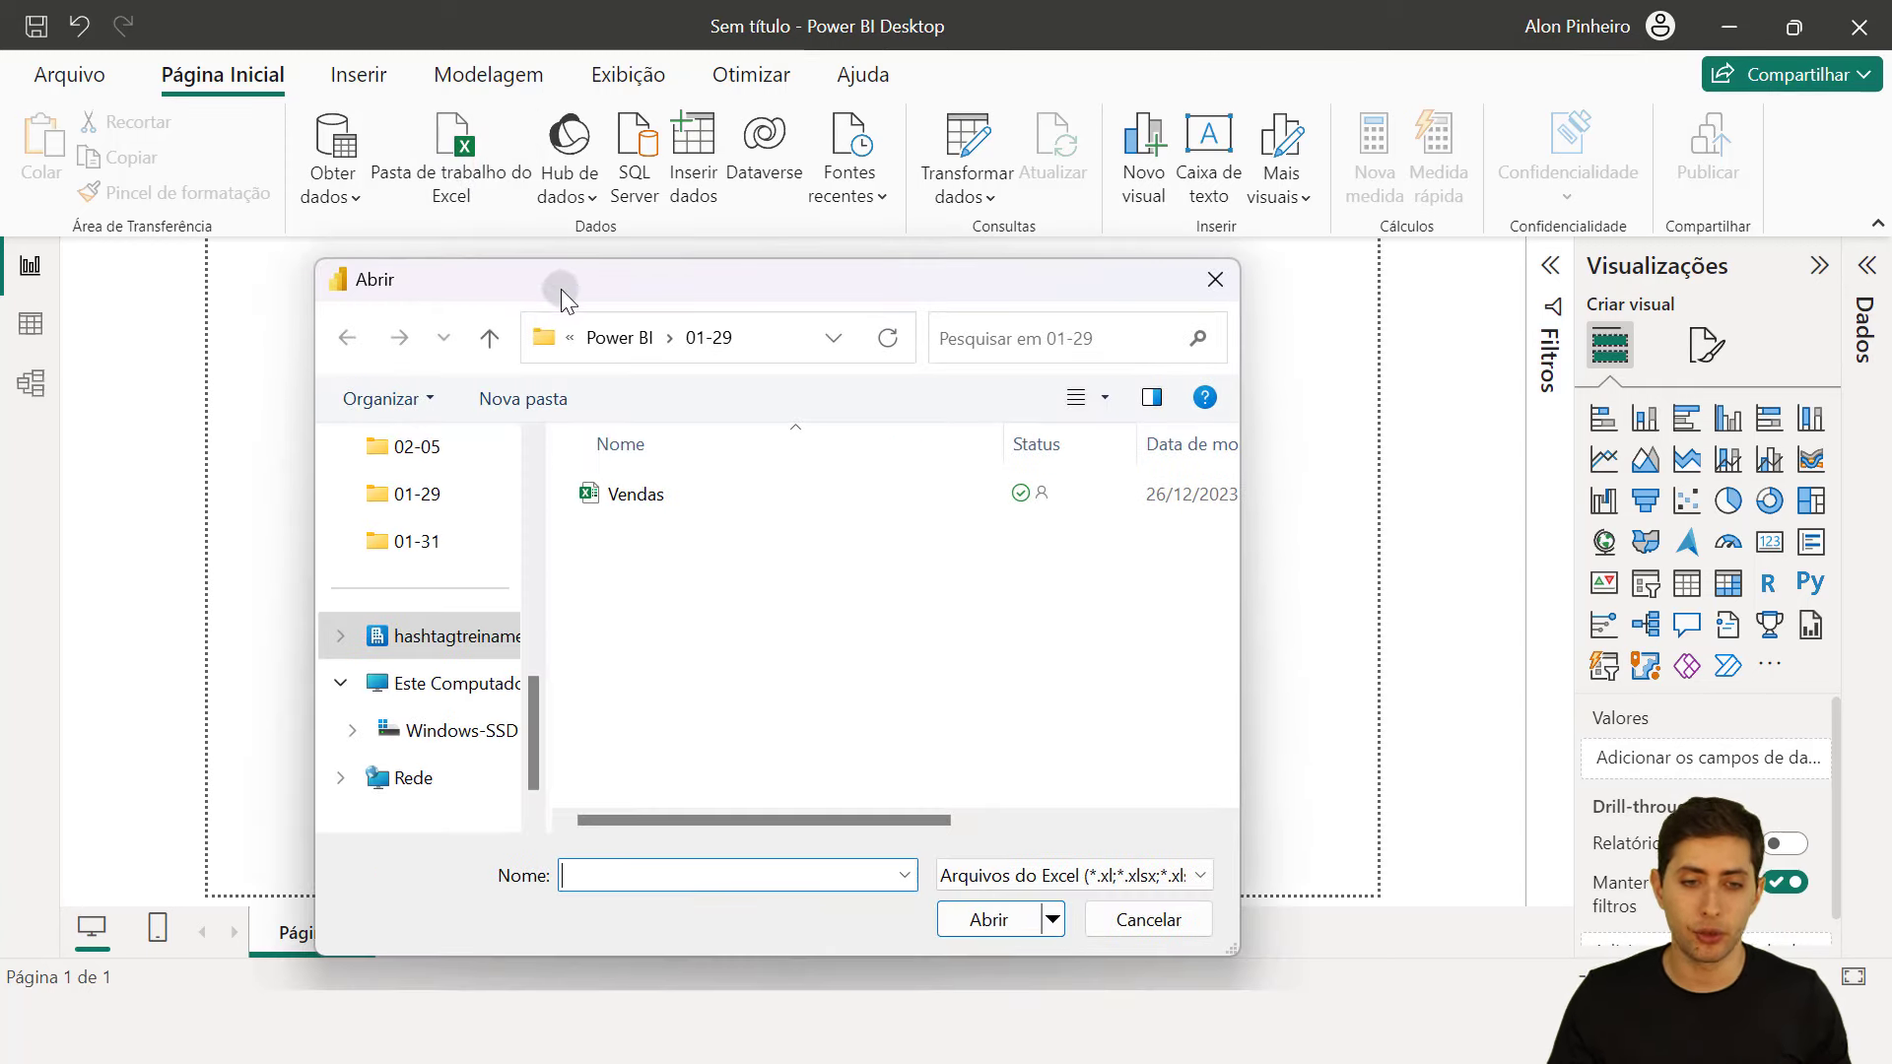
click(636, 340)
double_click(662, 773)
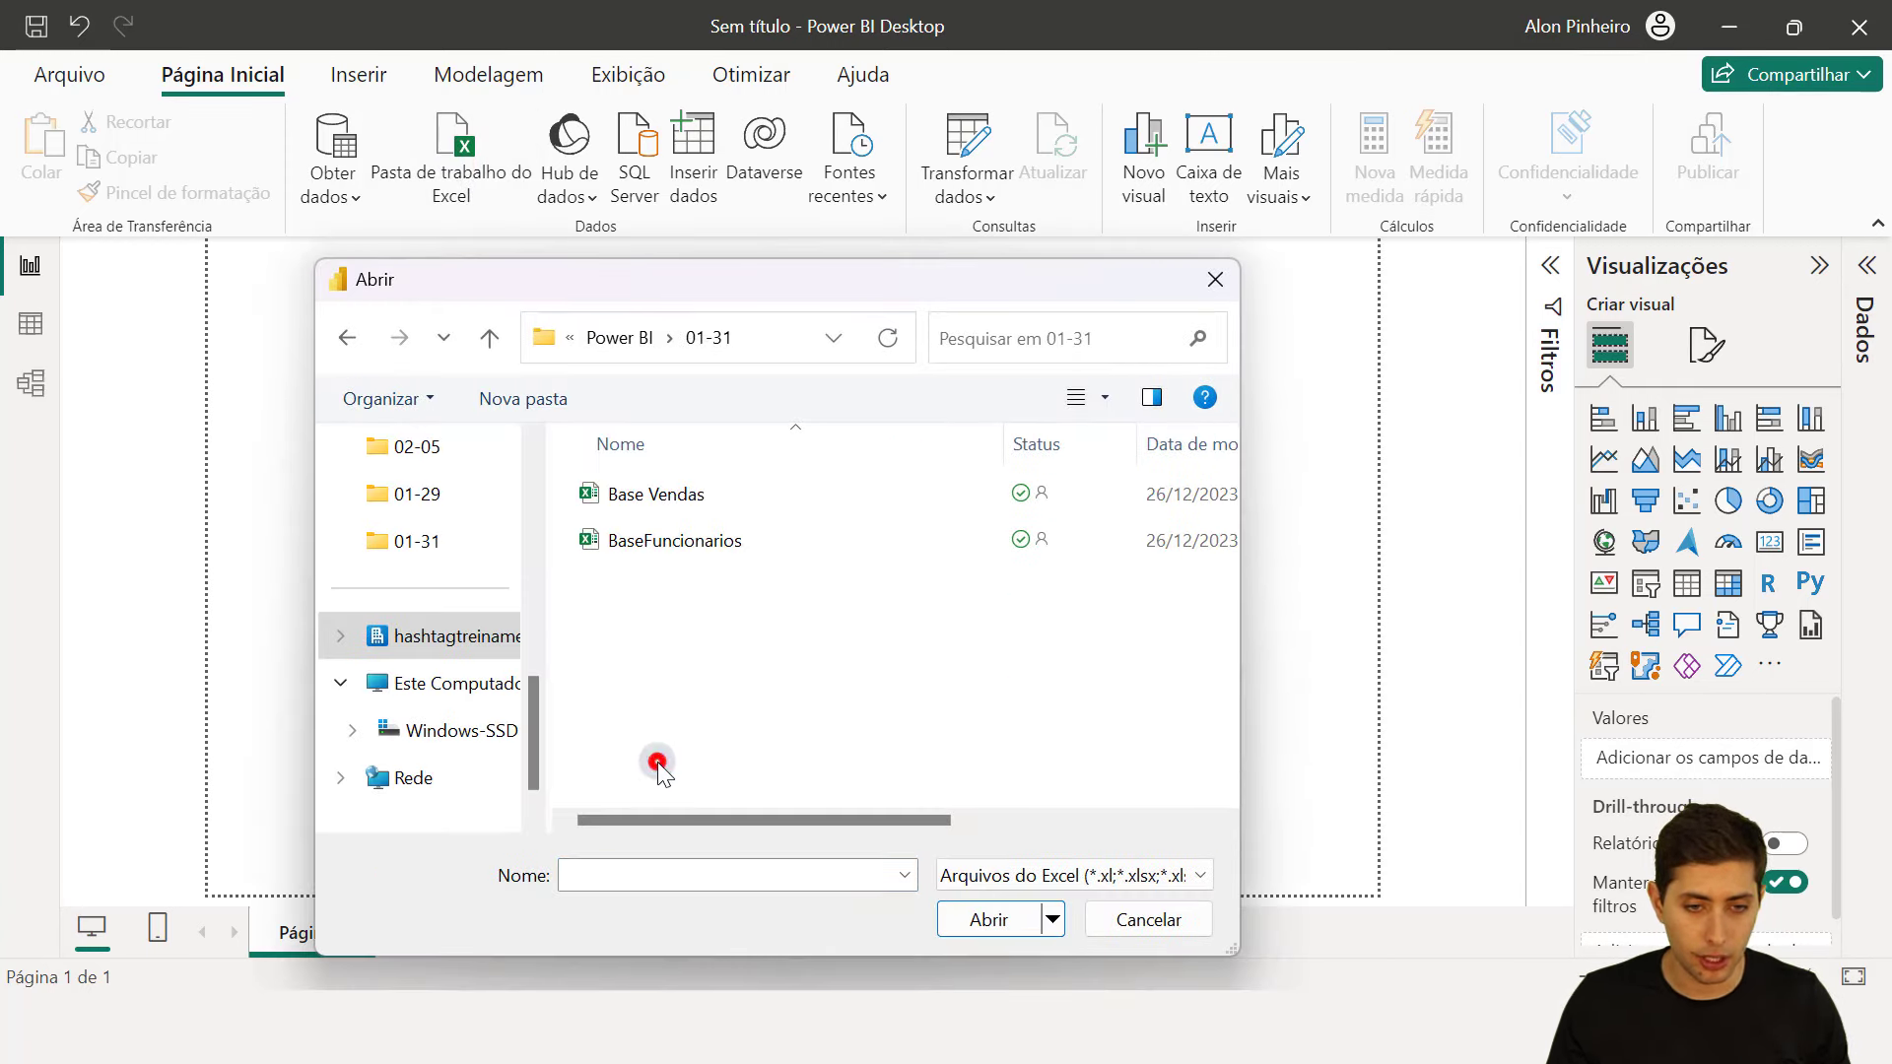
double_click(697, 502)
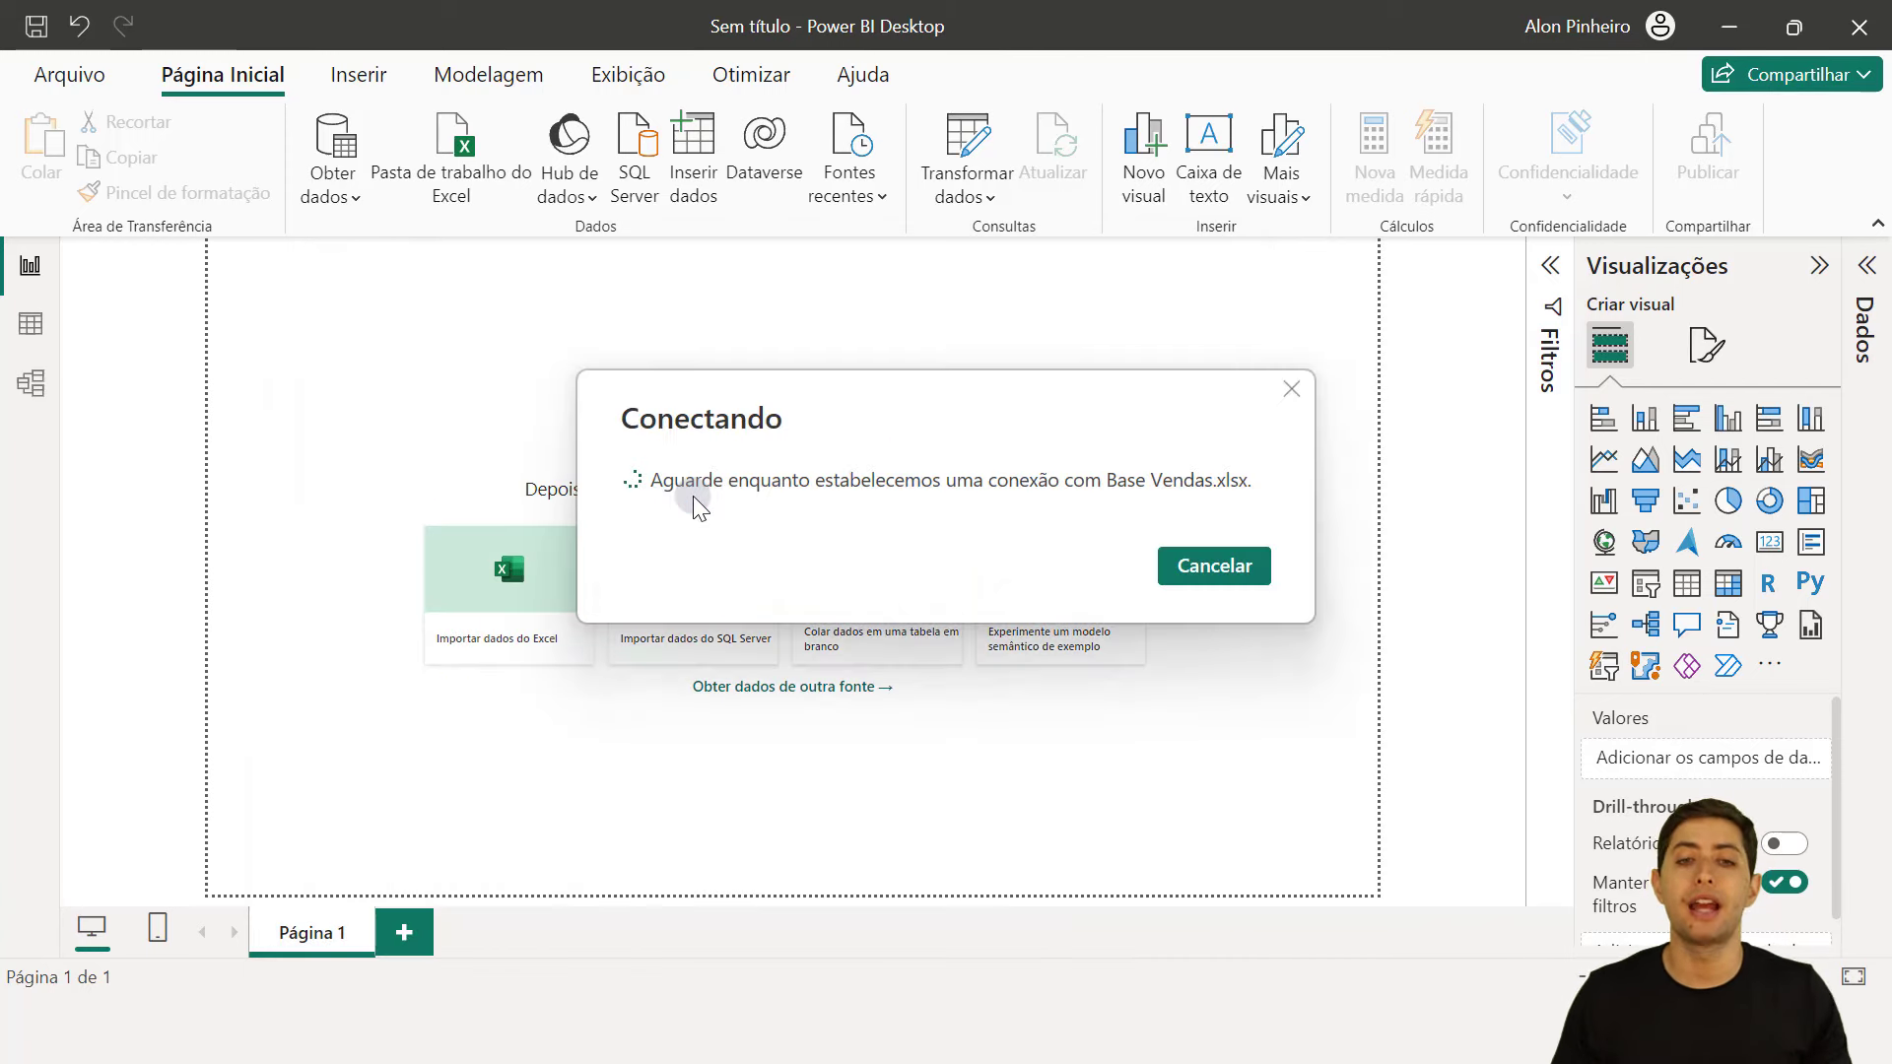
- Choose the Planilha1 sheet from Base Vendas.xlsx and open it for data transformation in Power Query
click(528, 258)
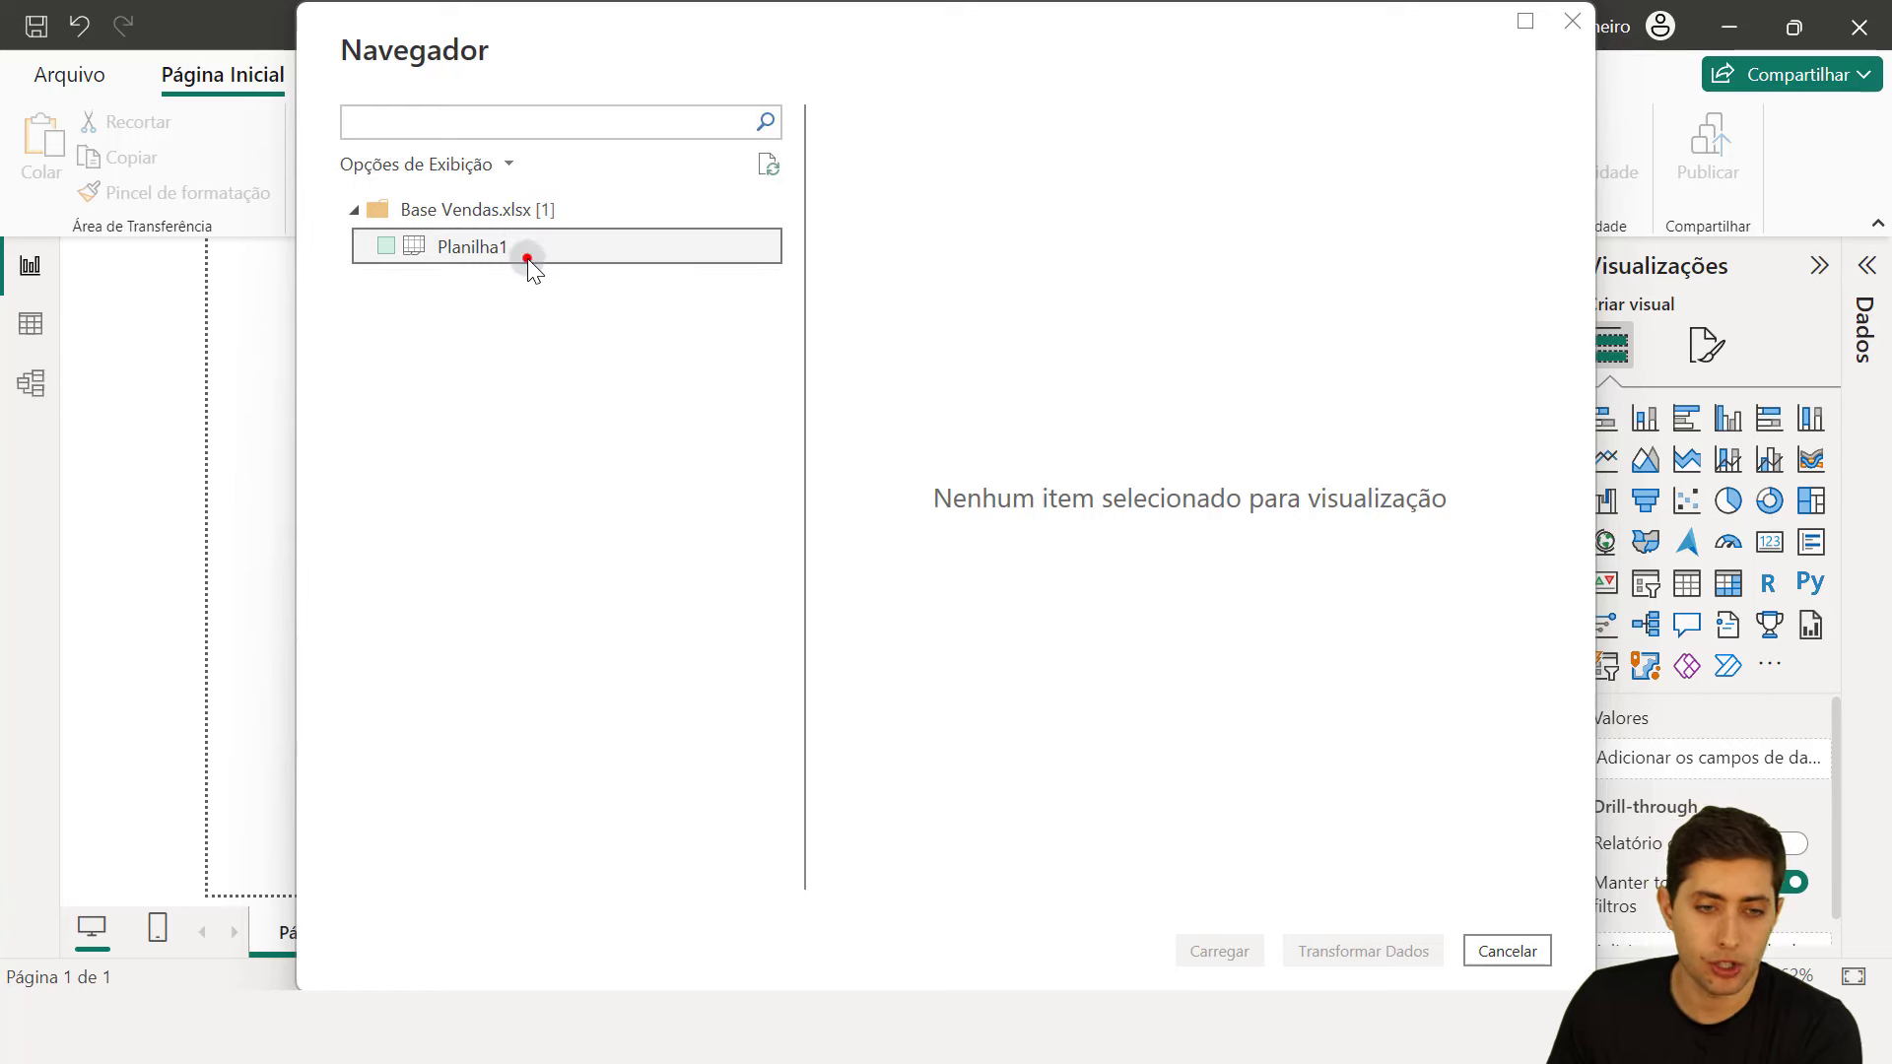
click(387, 245)
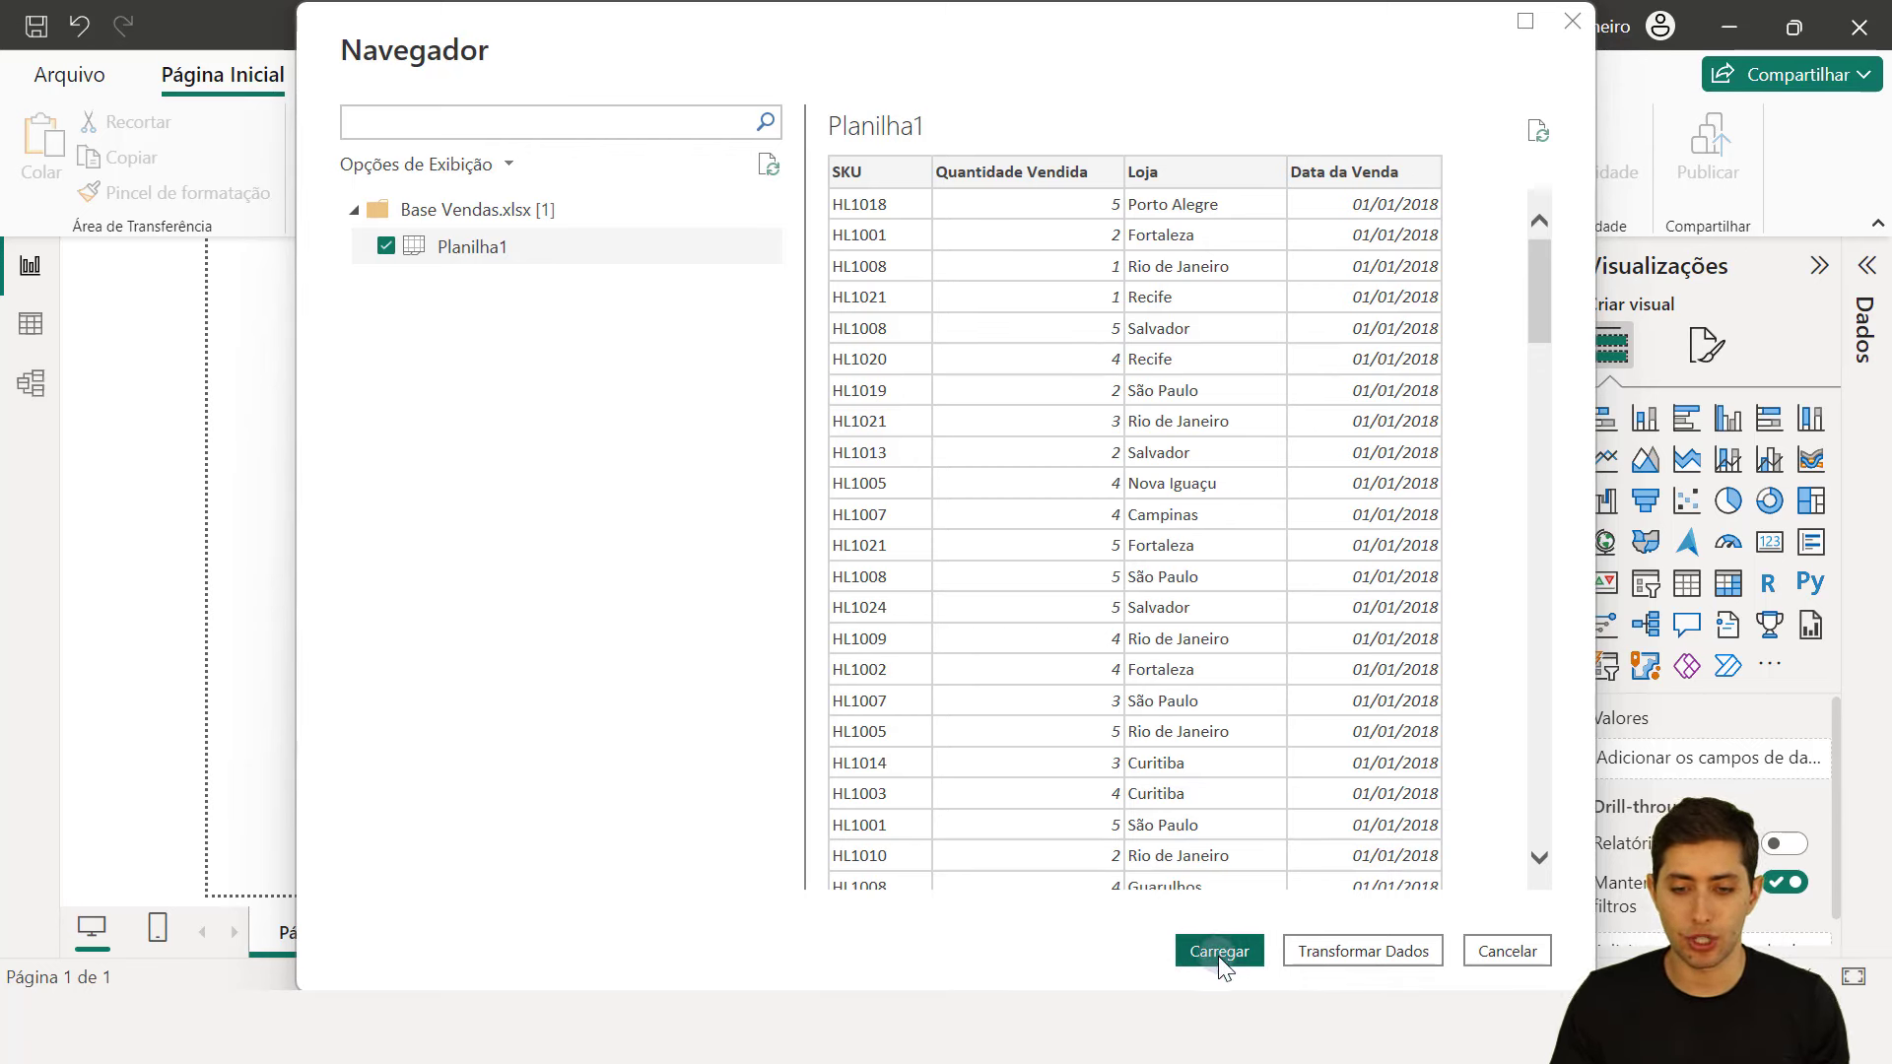
click(1339, 954)
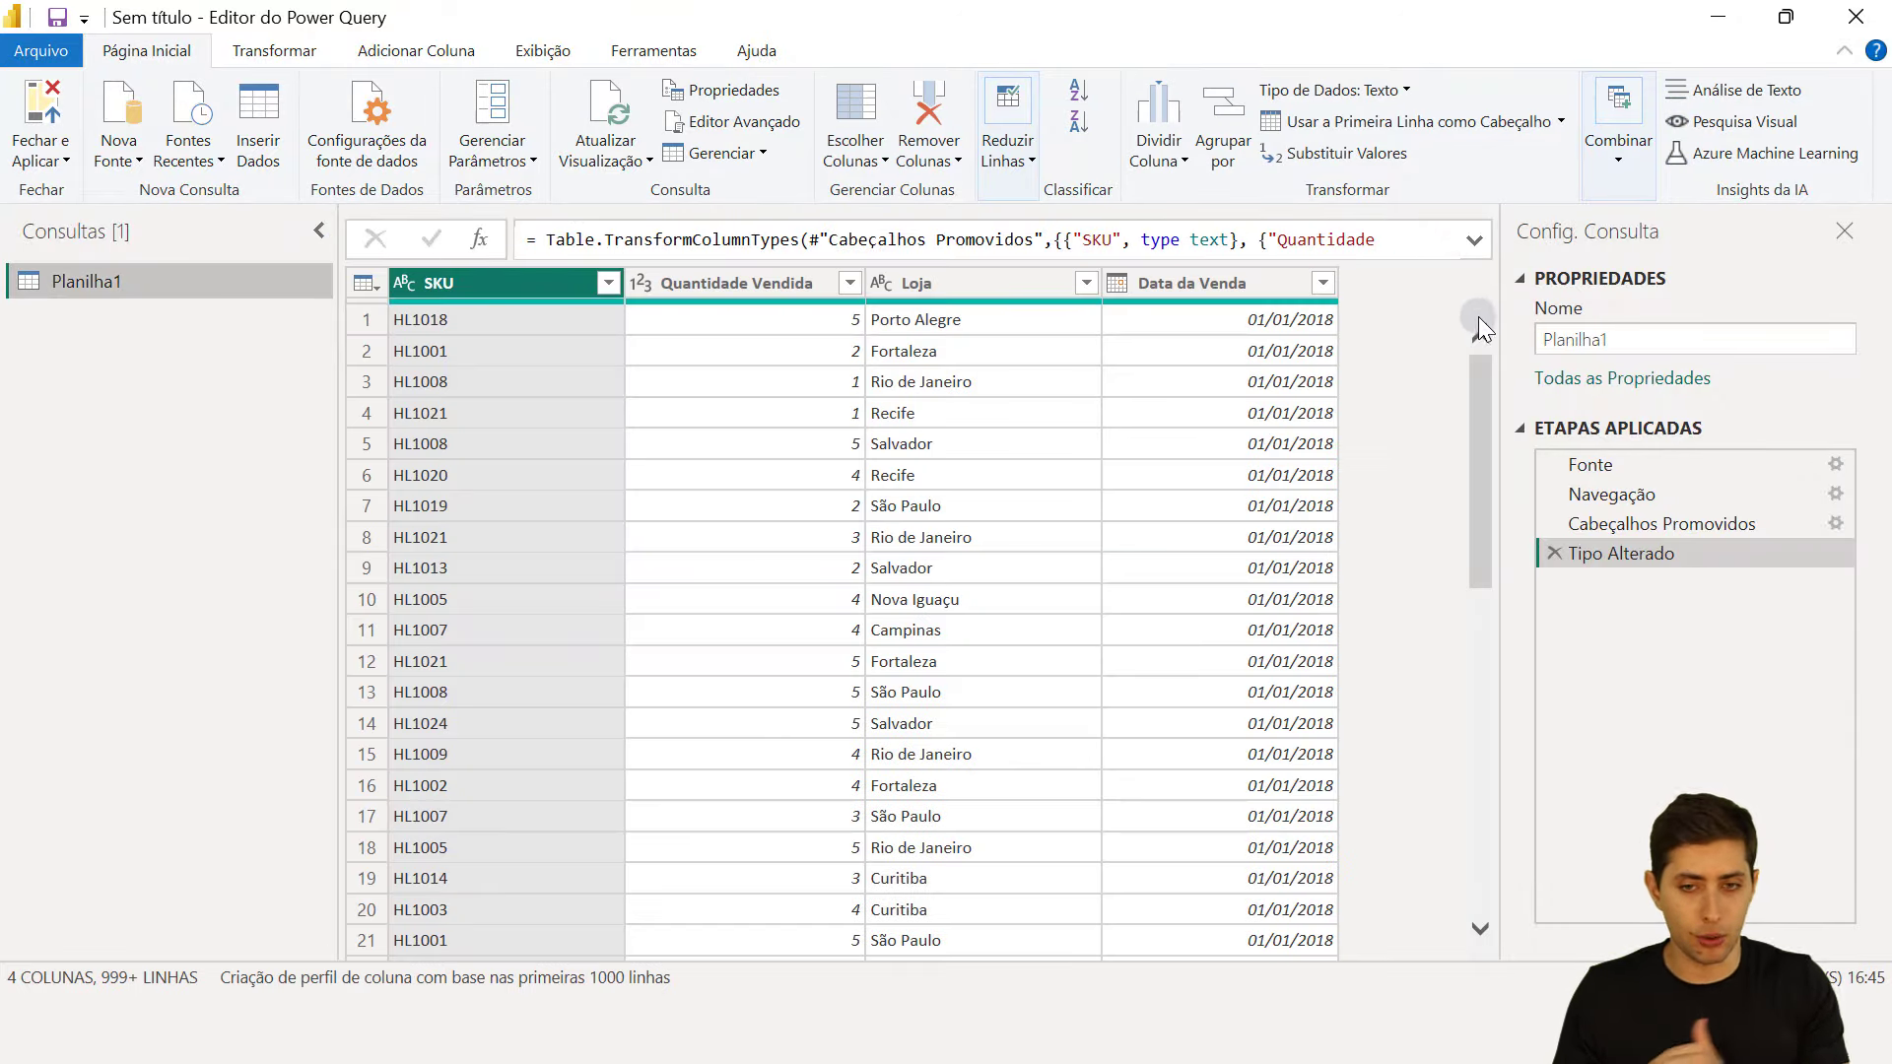
- Rename the Planilha1 query as BaseVendas
click(1631, 339)
double_click(1633, 339)
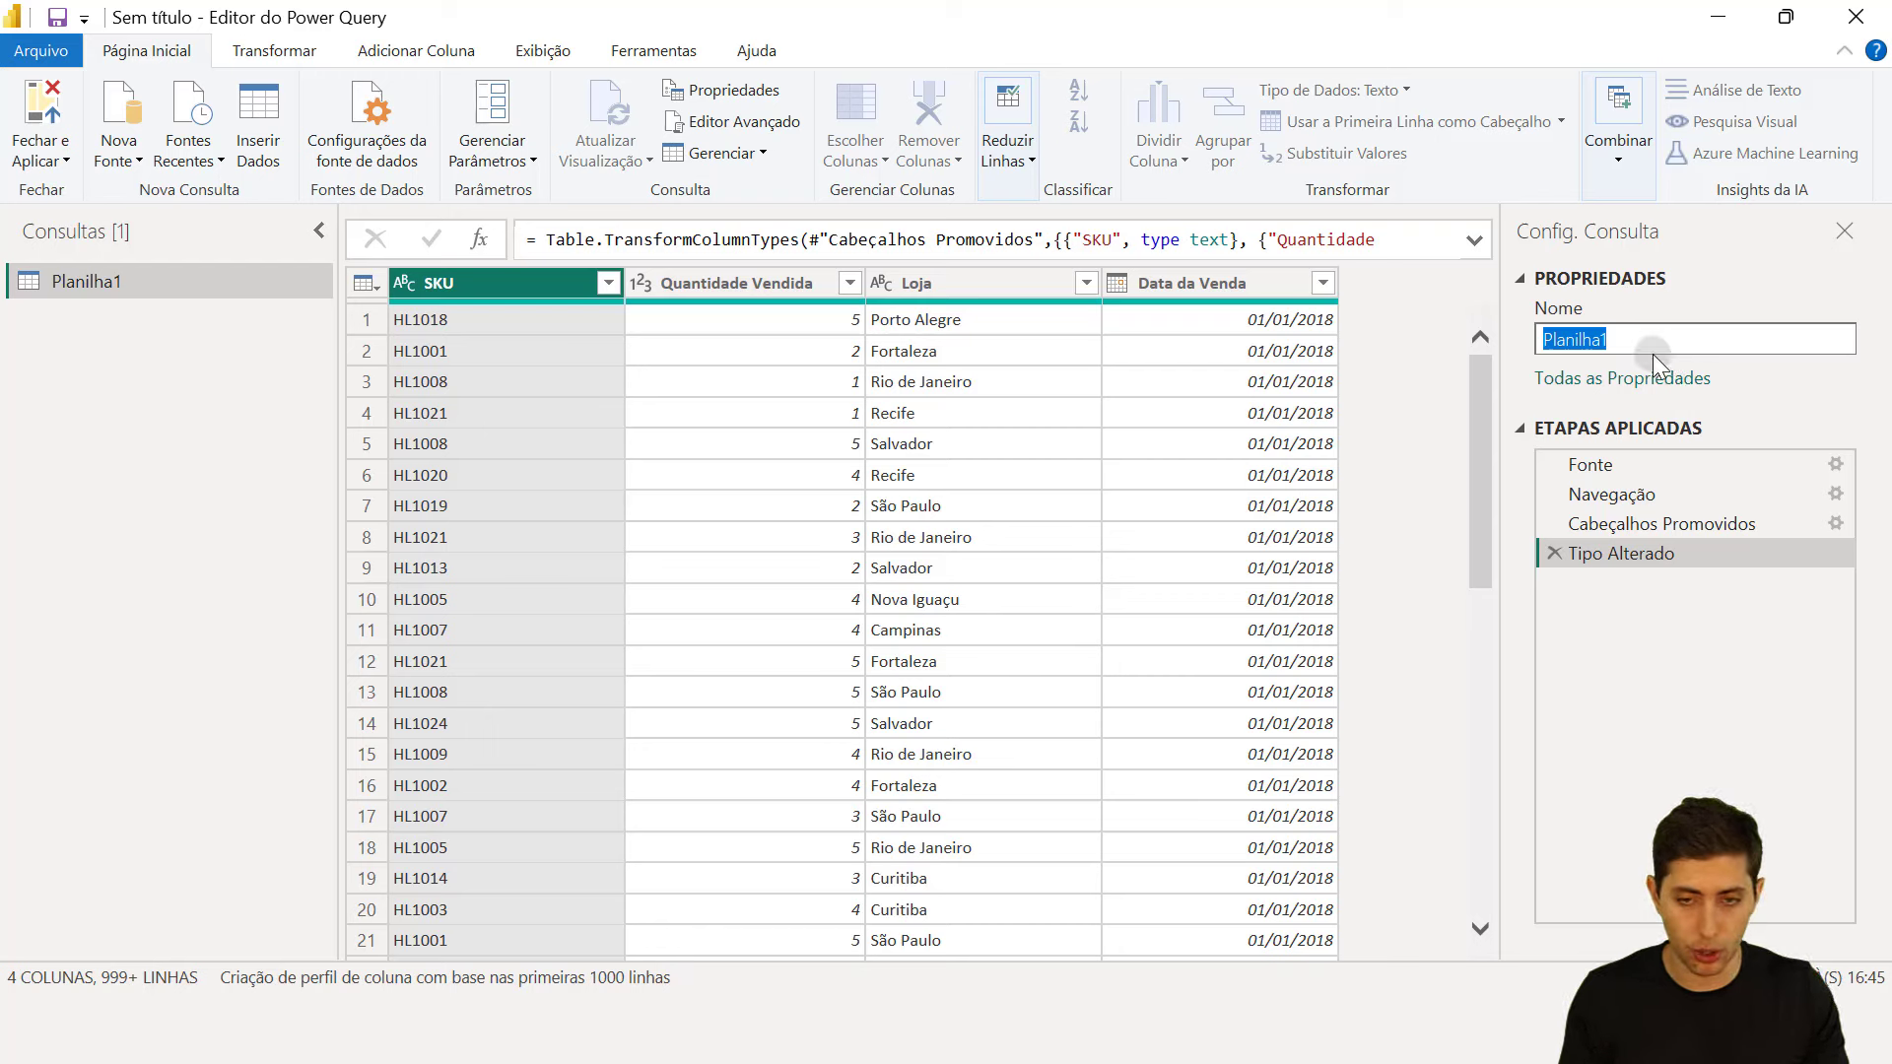
text(BaseVendas)
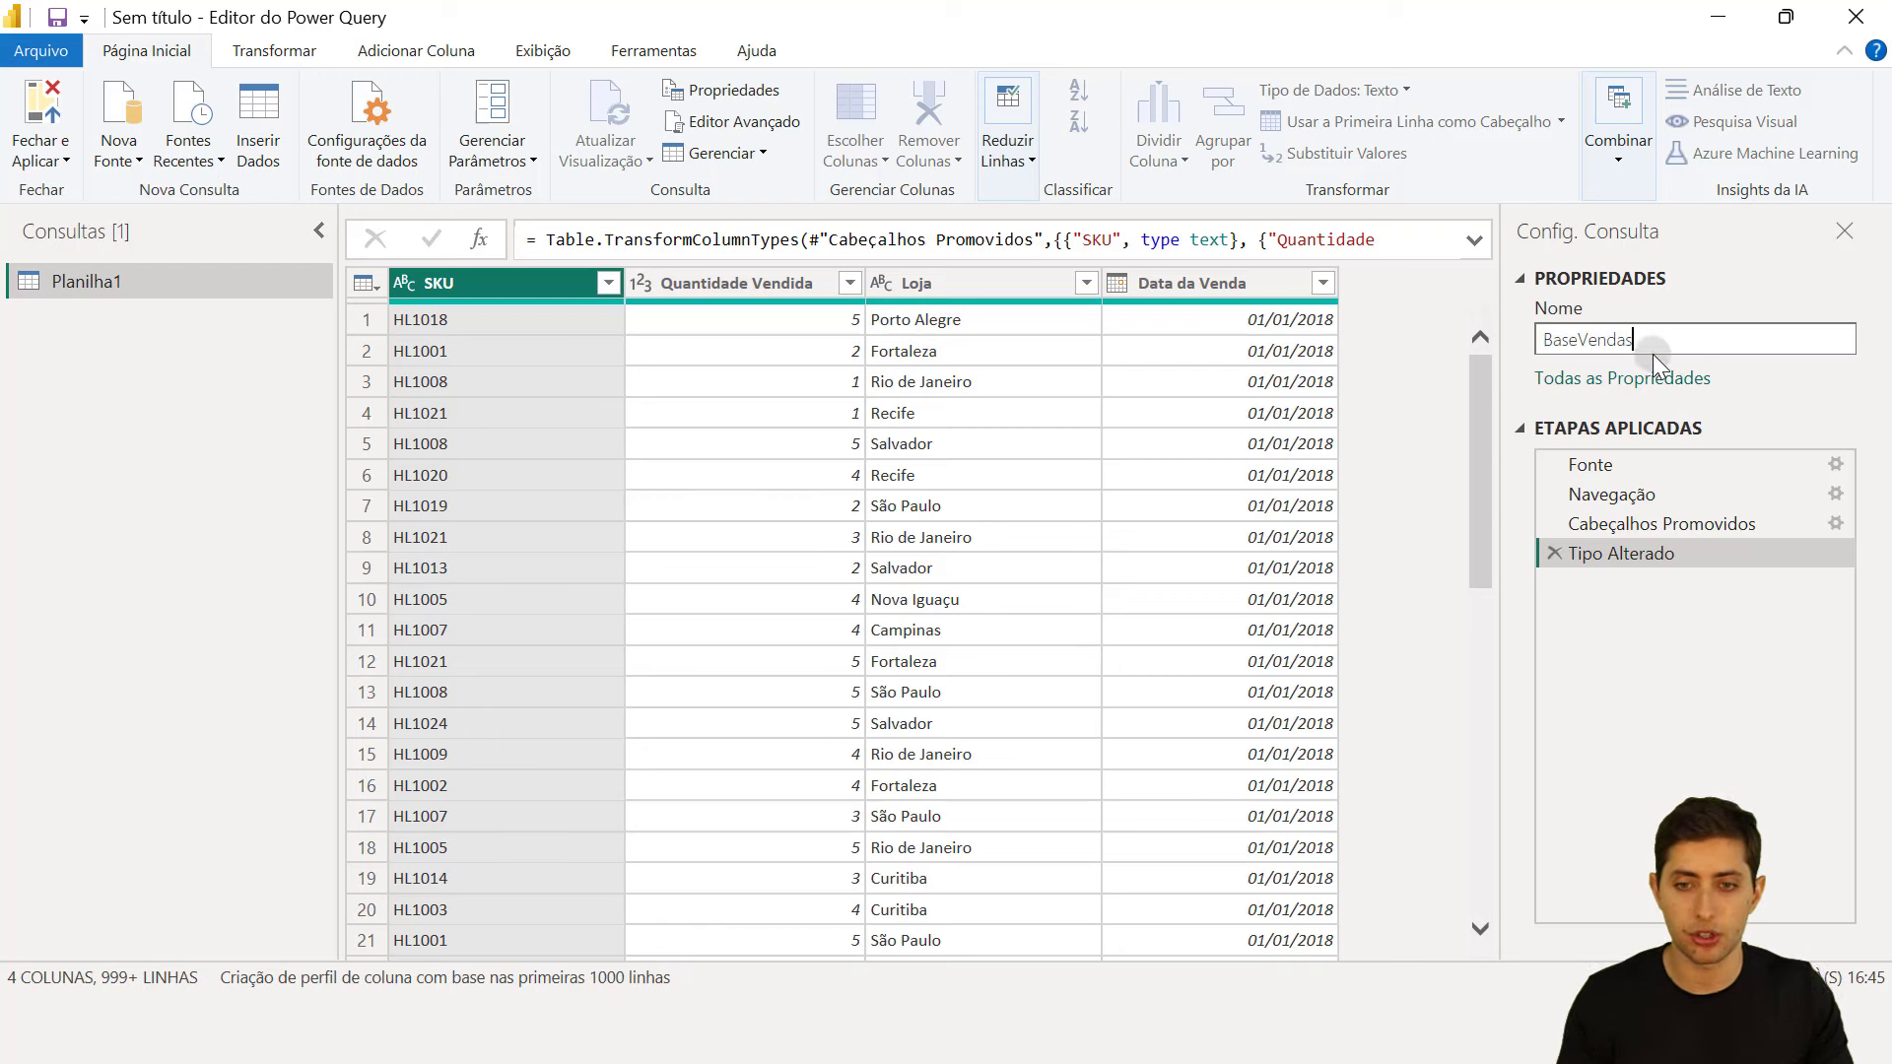
key(Return)
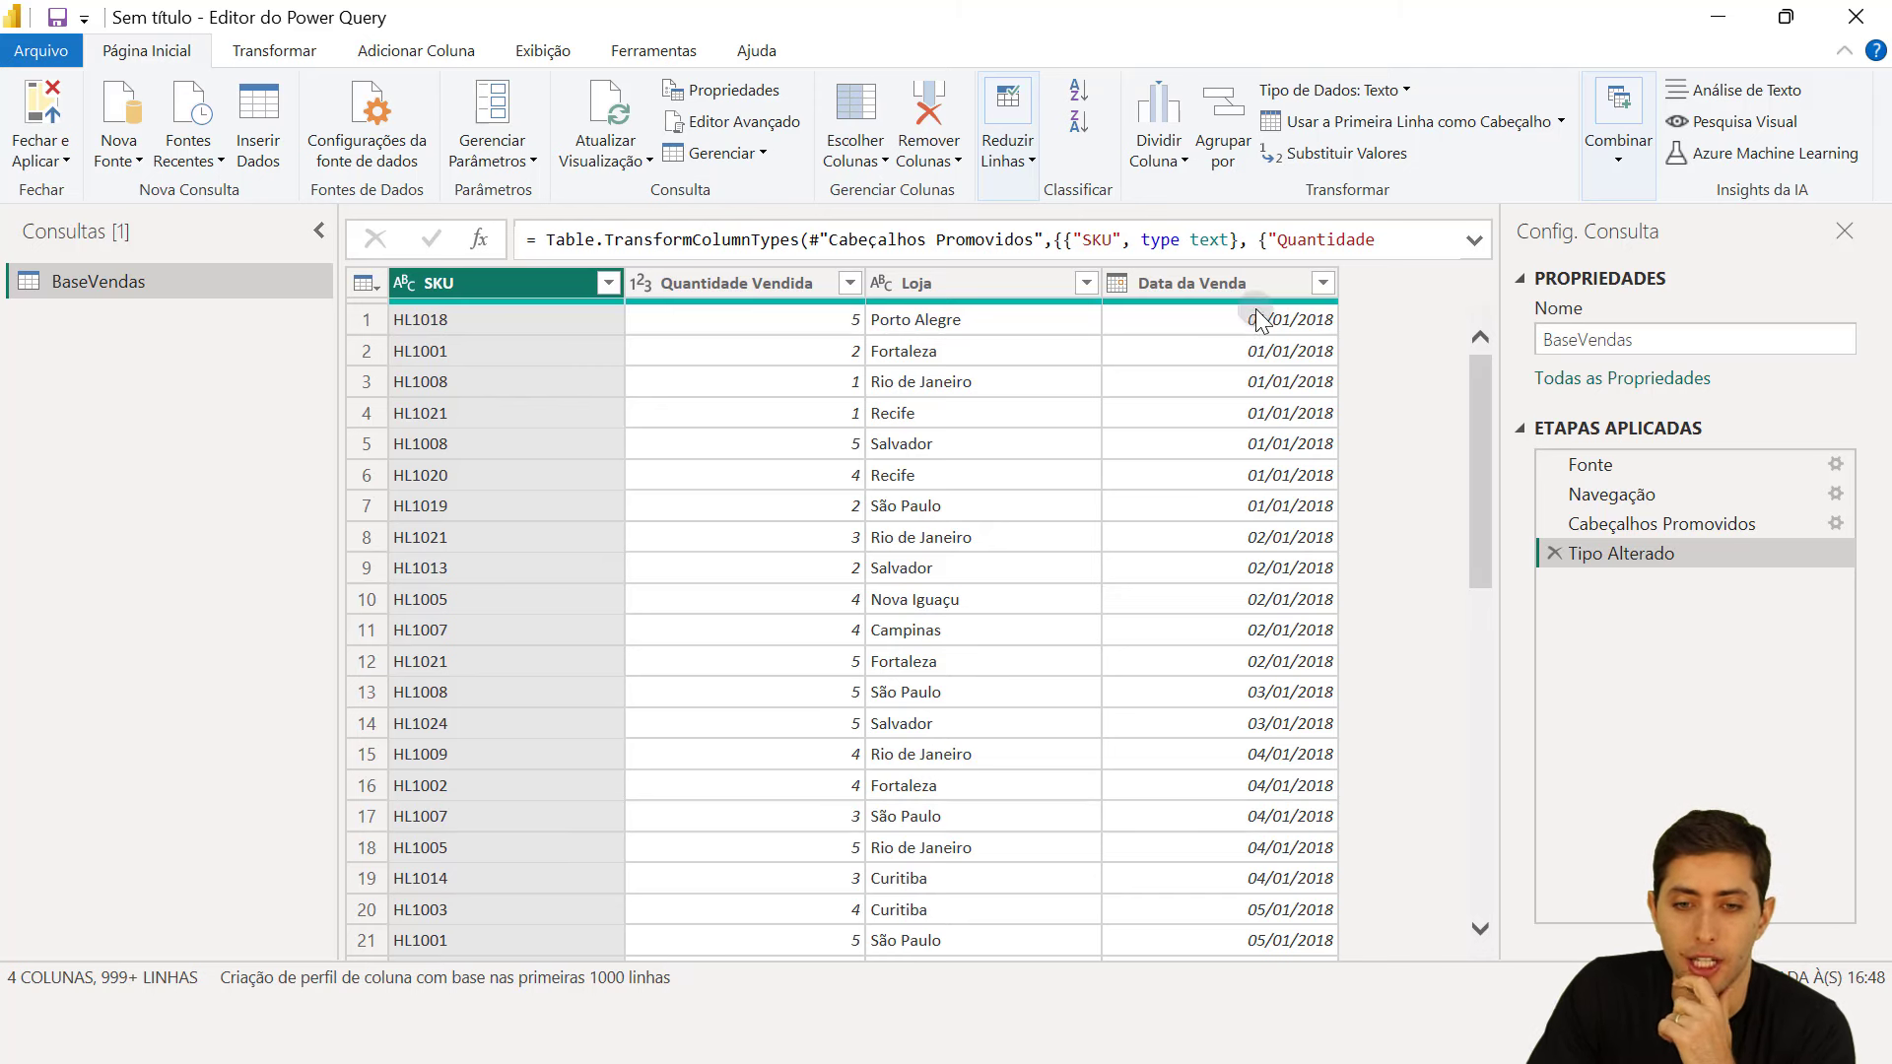
- Add a new column with the year (Ano) extracted from Data da Venda, and check its values against the sale dates
click(1245, 281)
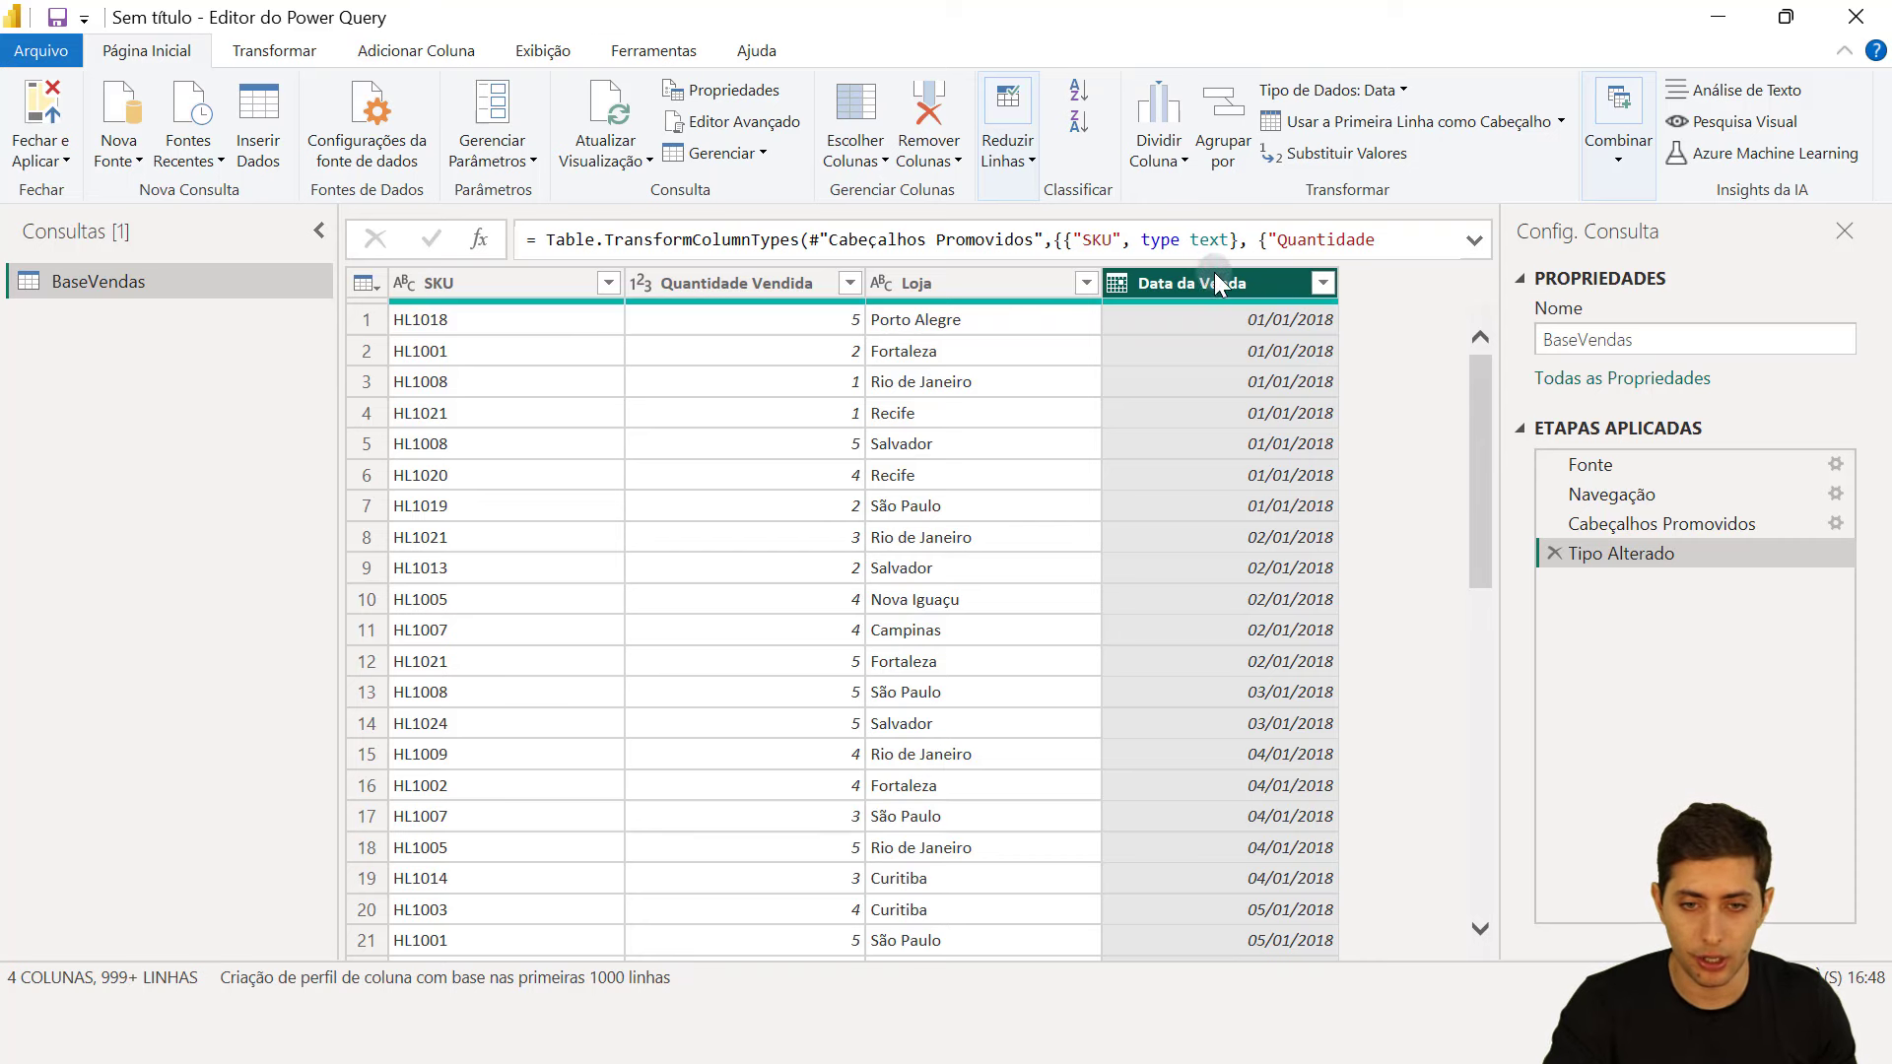
click(434, 50)
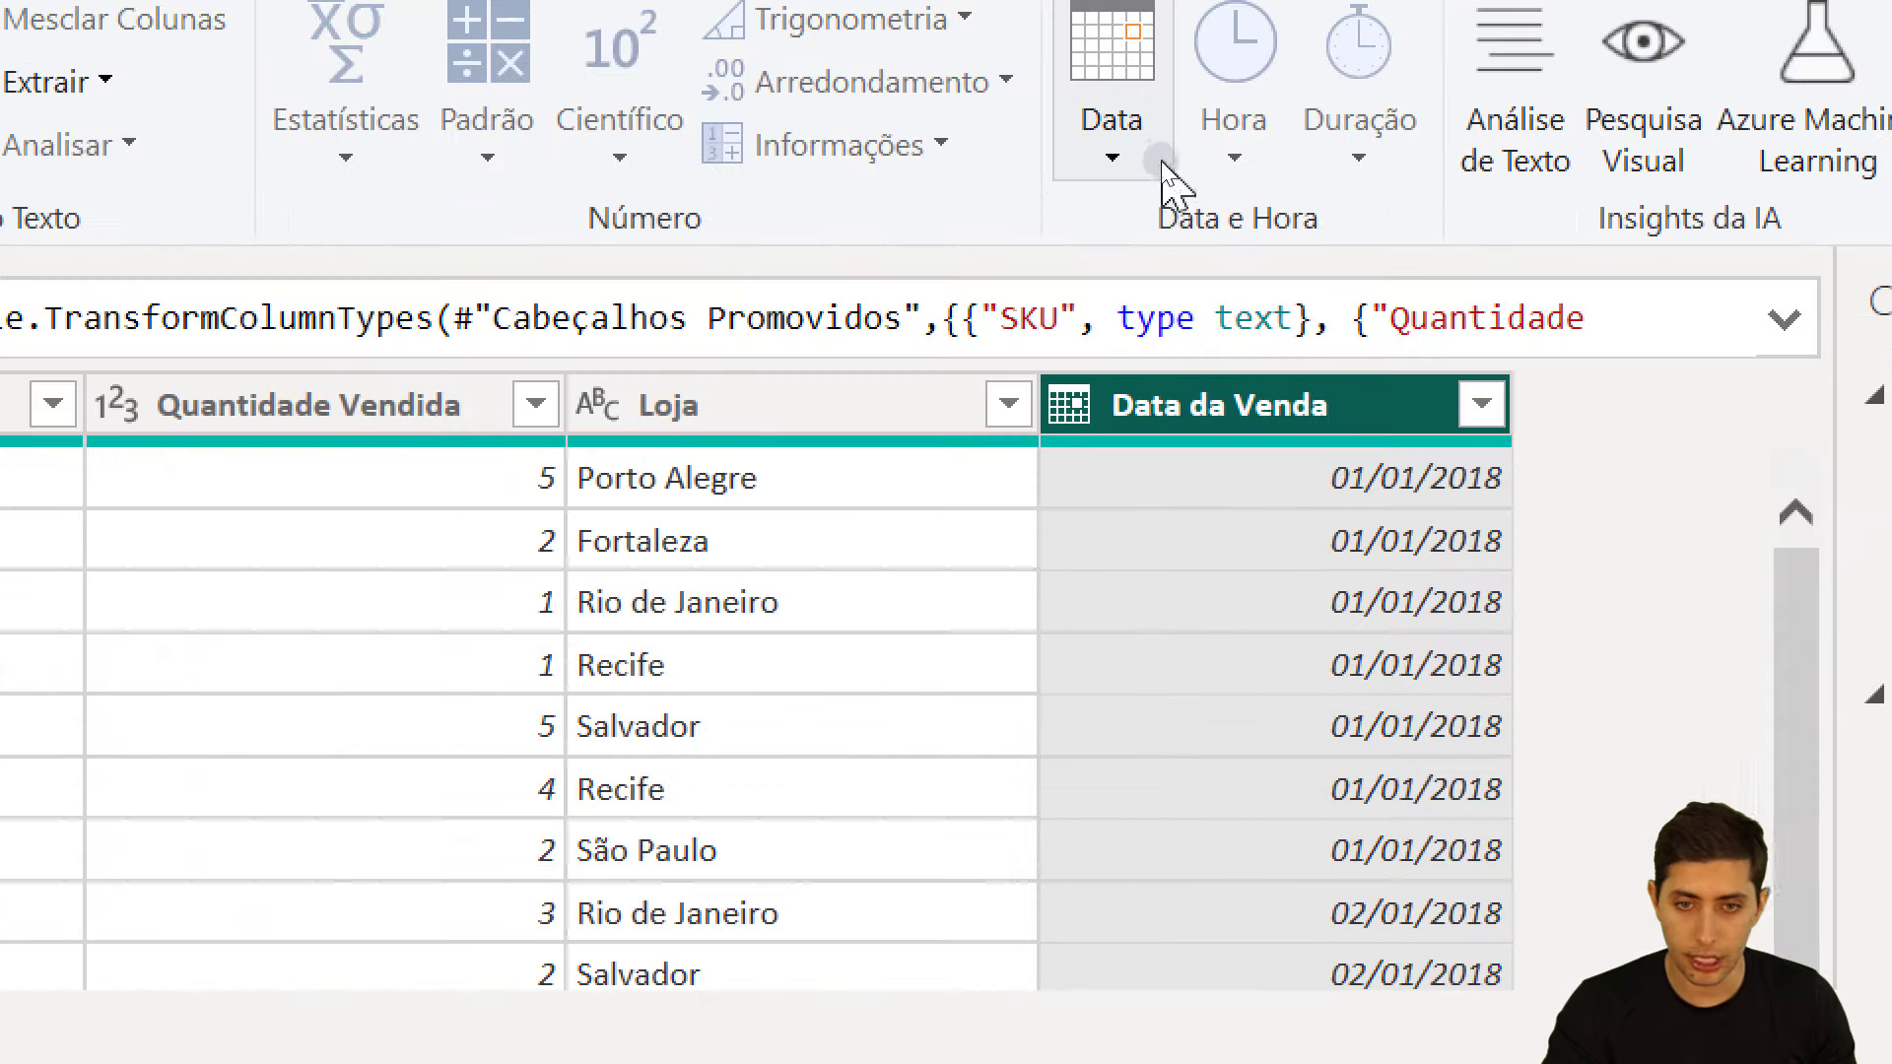
click(1156, 159)
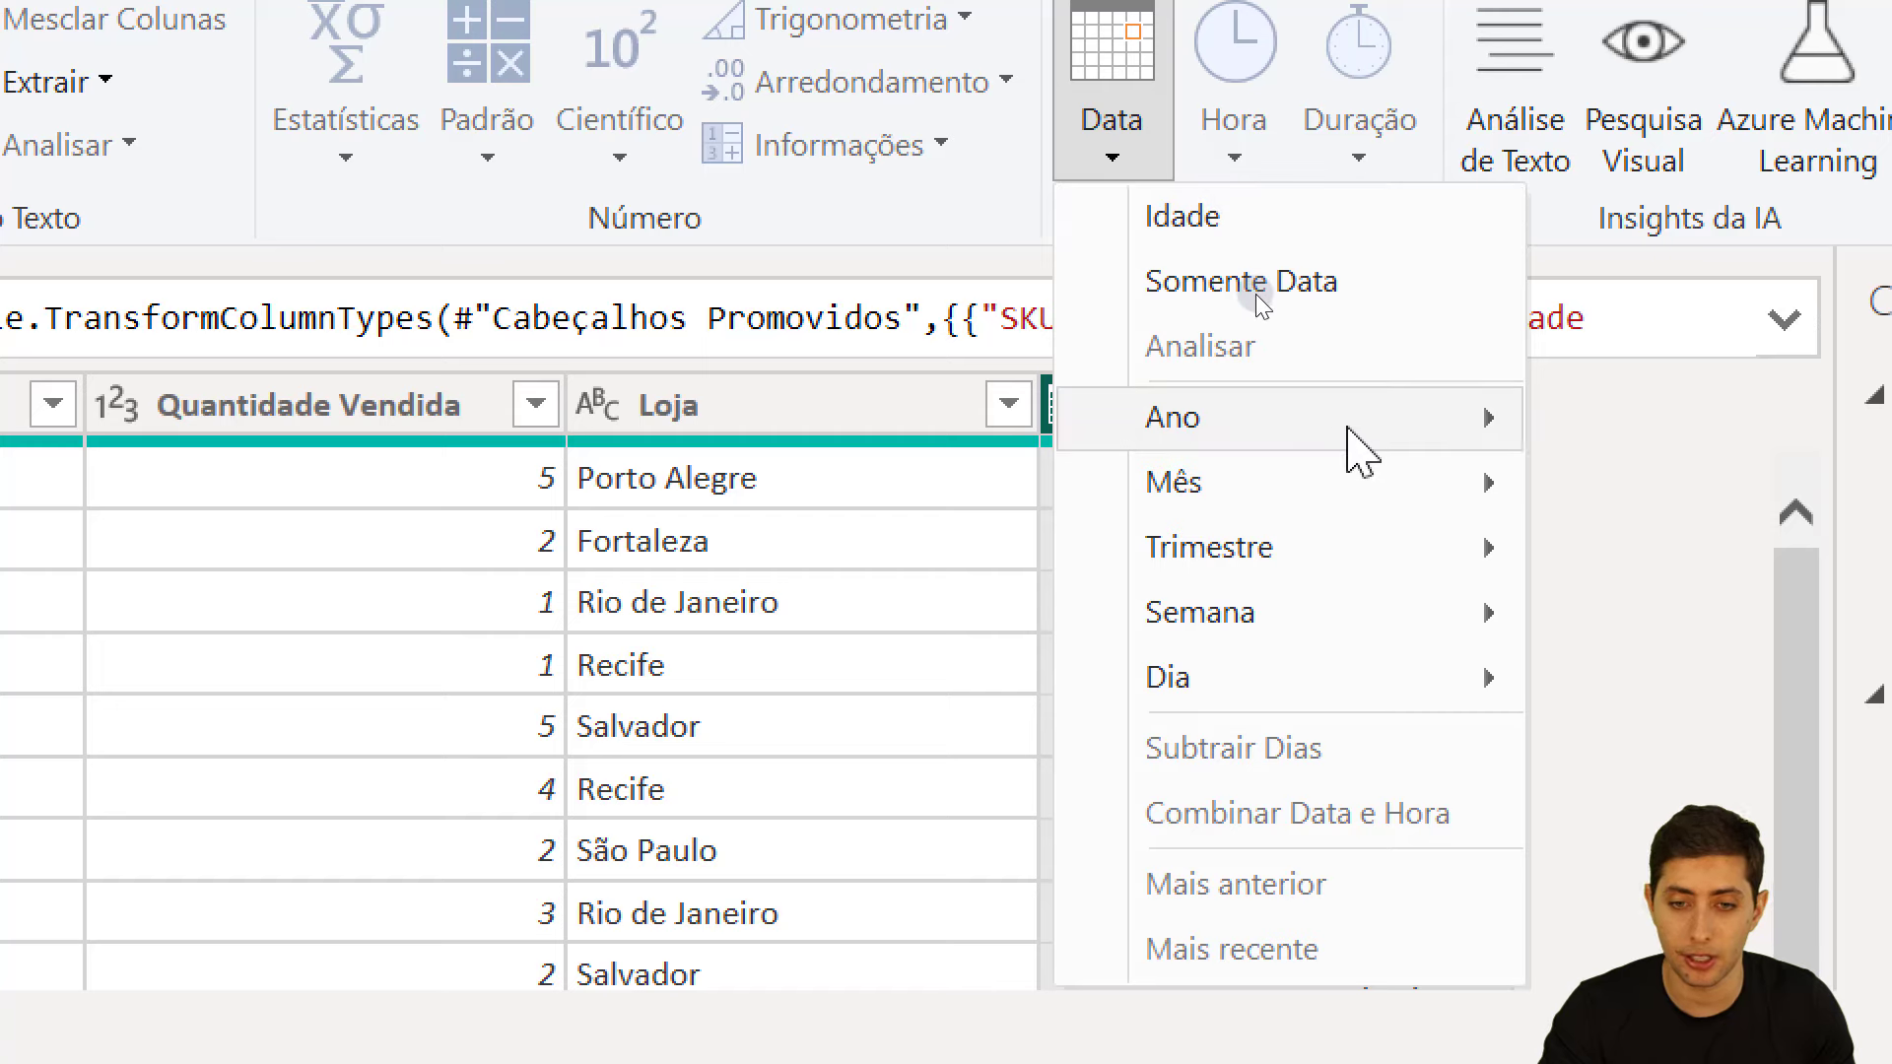
mouse_move(1347, 447)
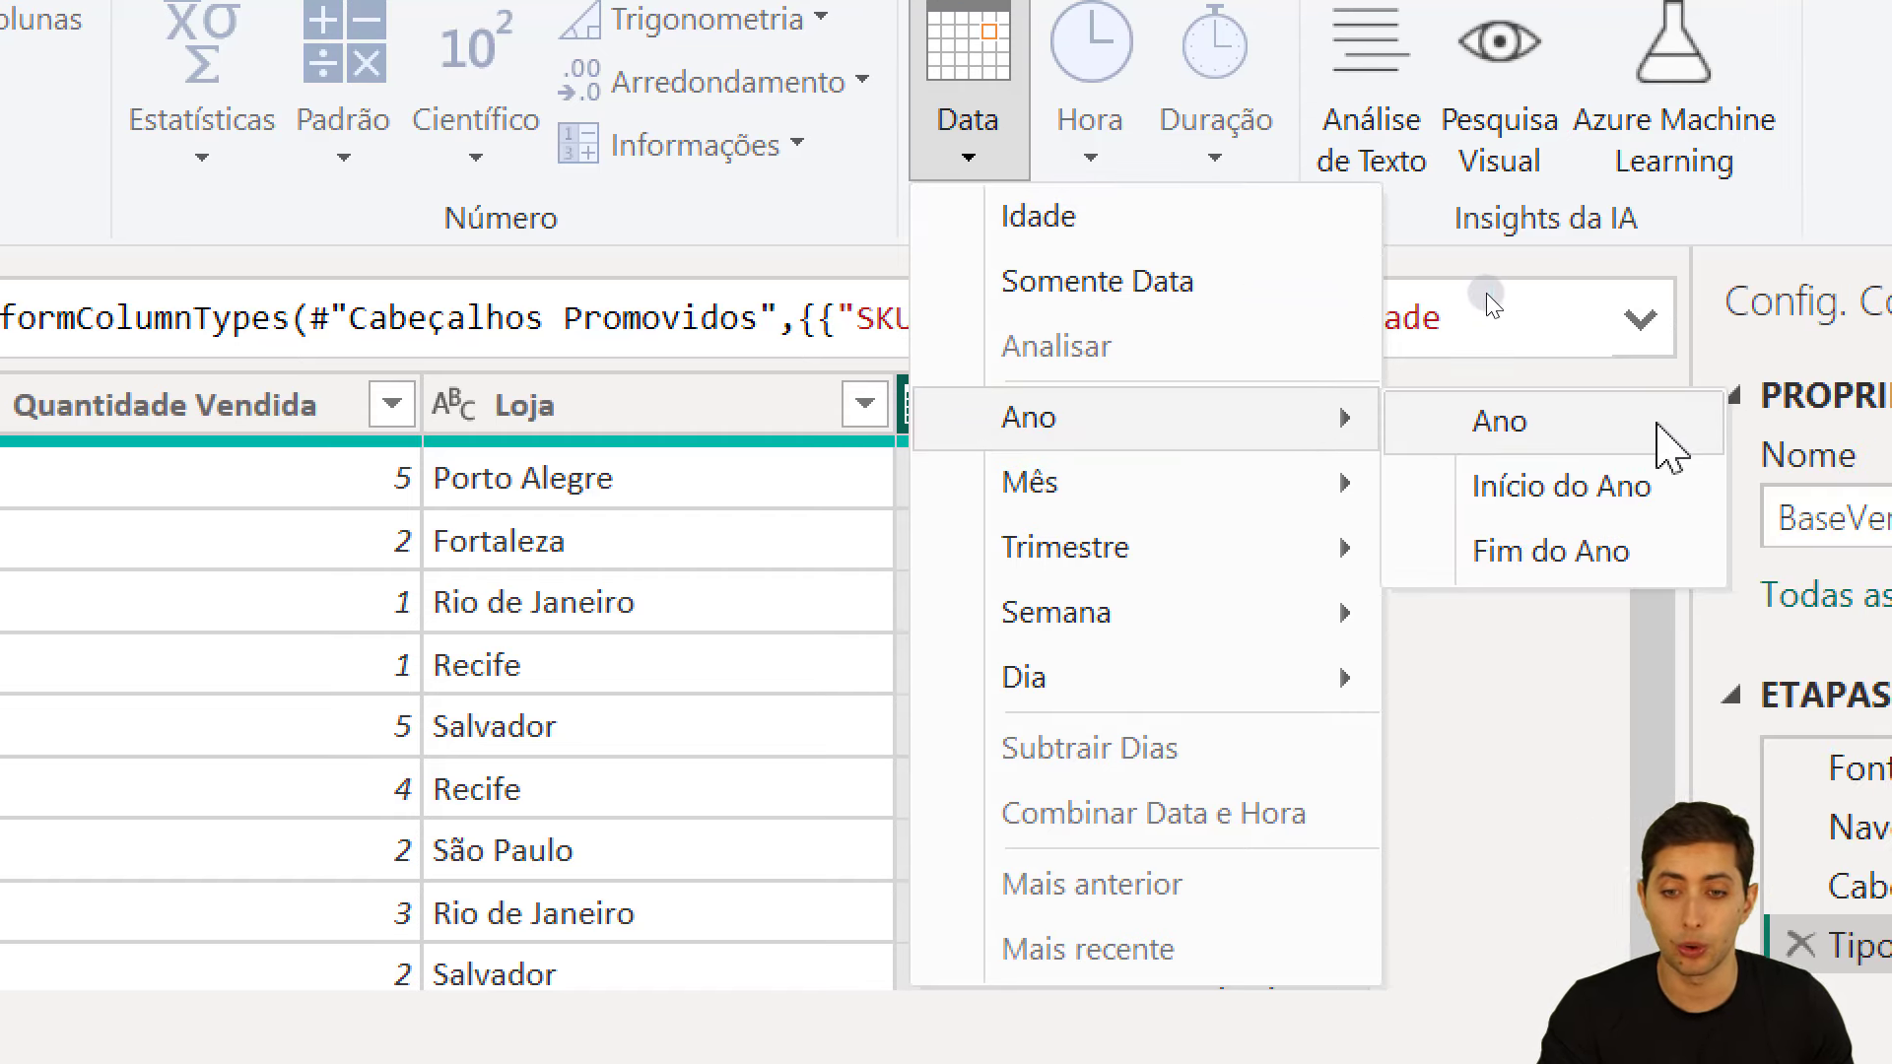
click(1543, 441)
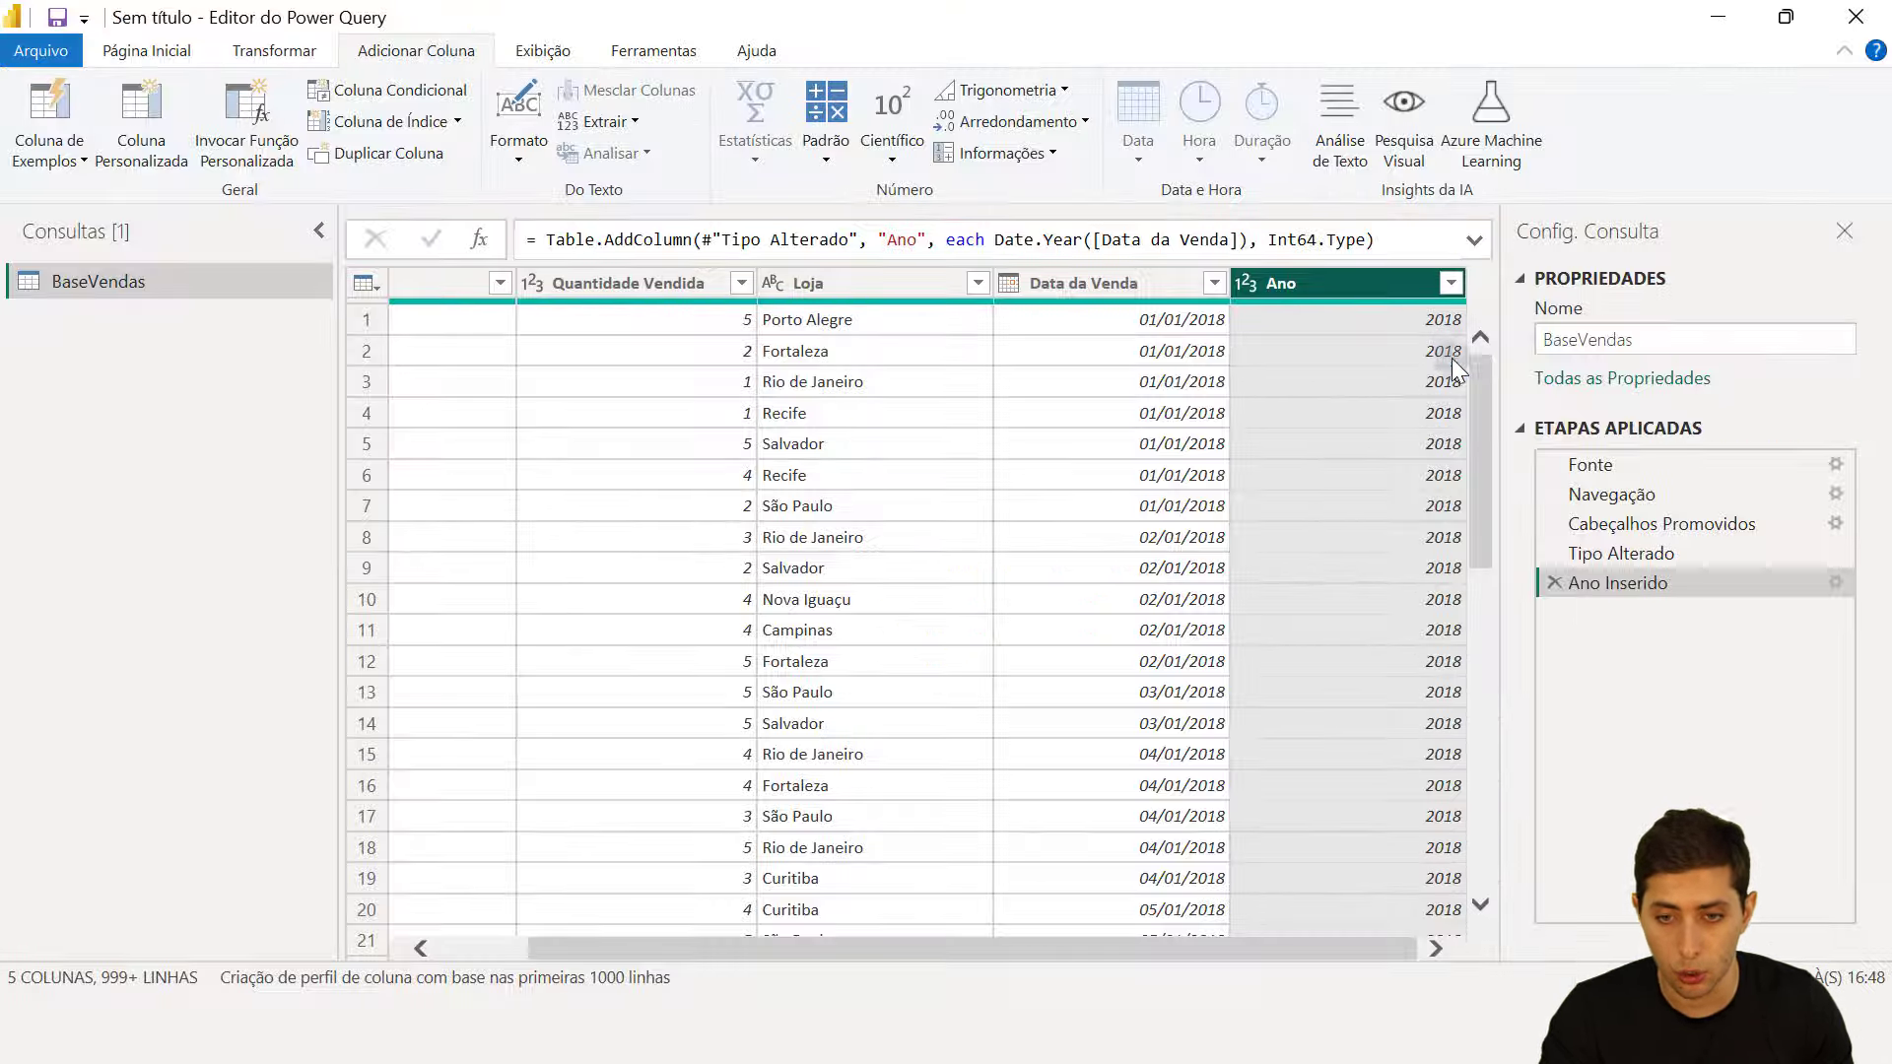
scroll(1477, 316, down, 10)
scroll(1445, 395, down, 20)
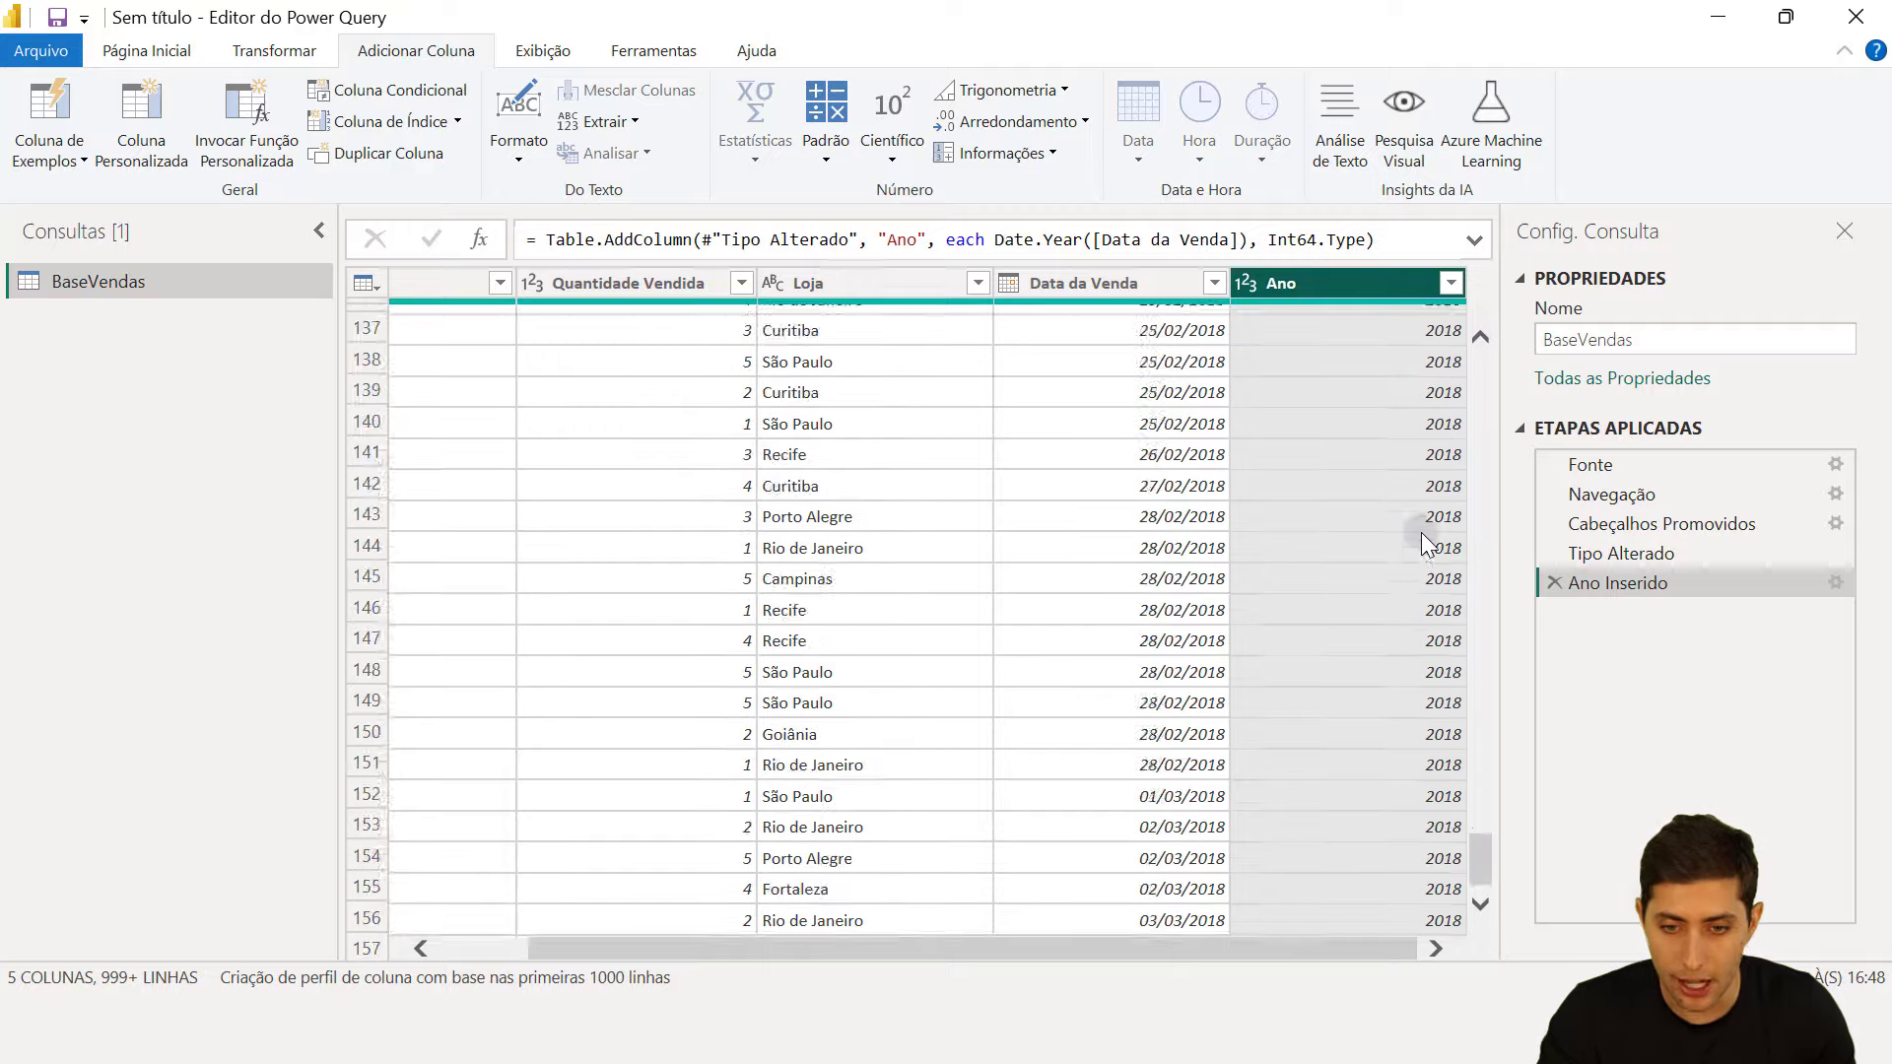
scroll(1425, 565, down, 20)
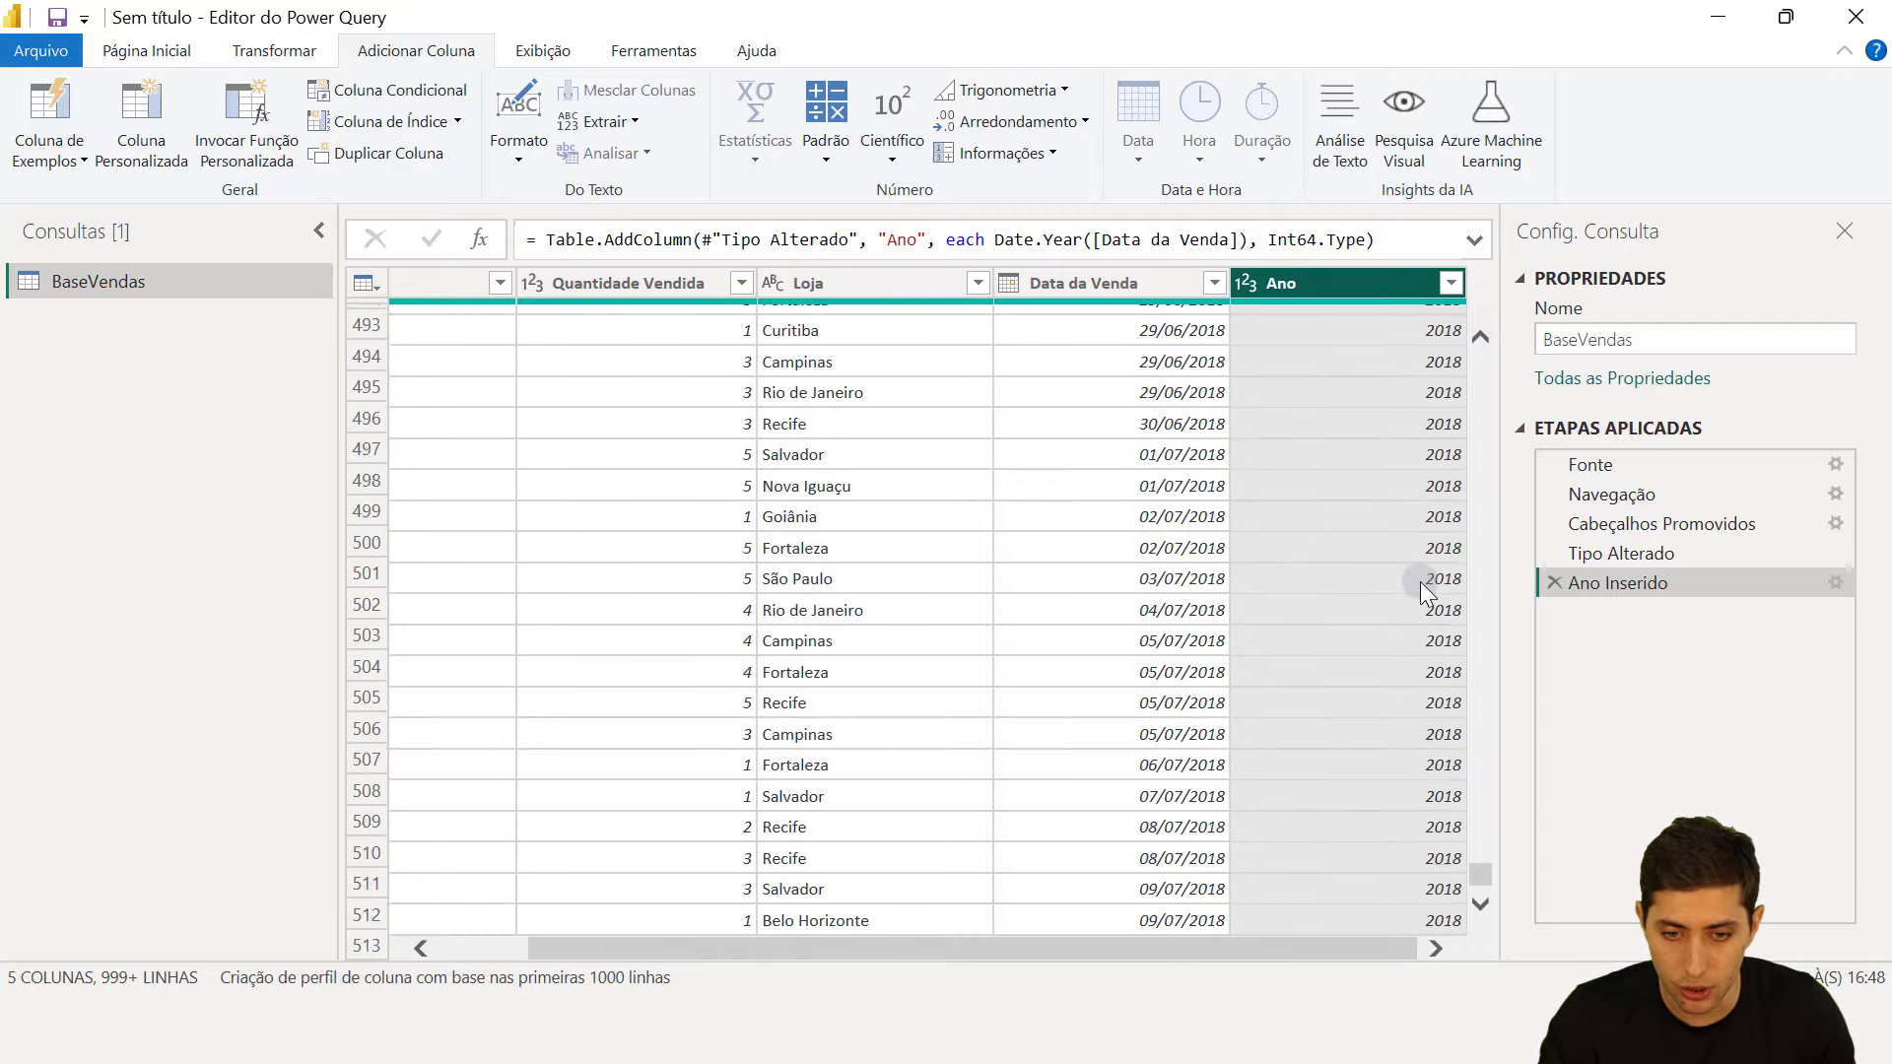
scroll(1417, 589, down, 20)
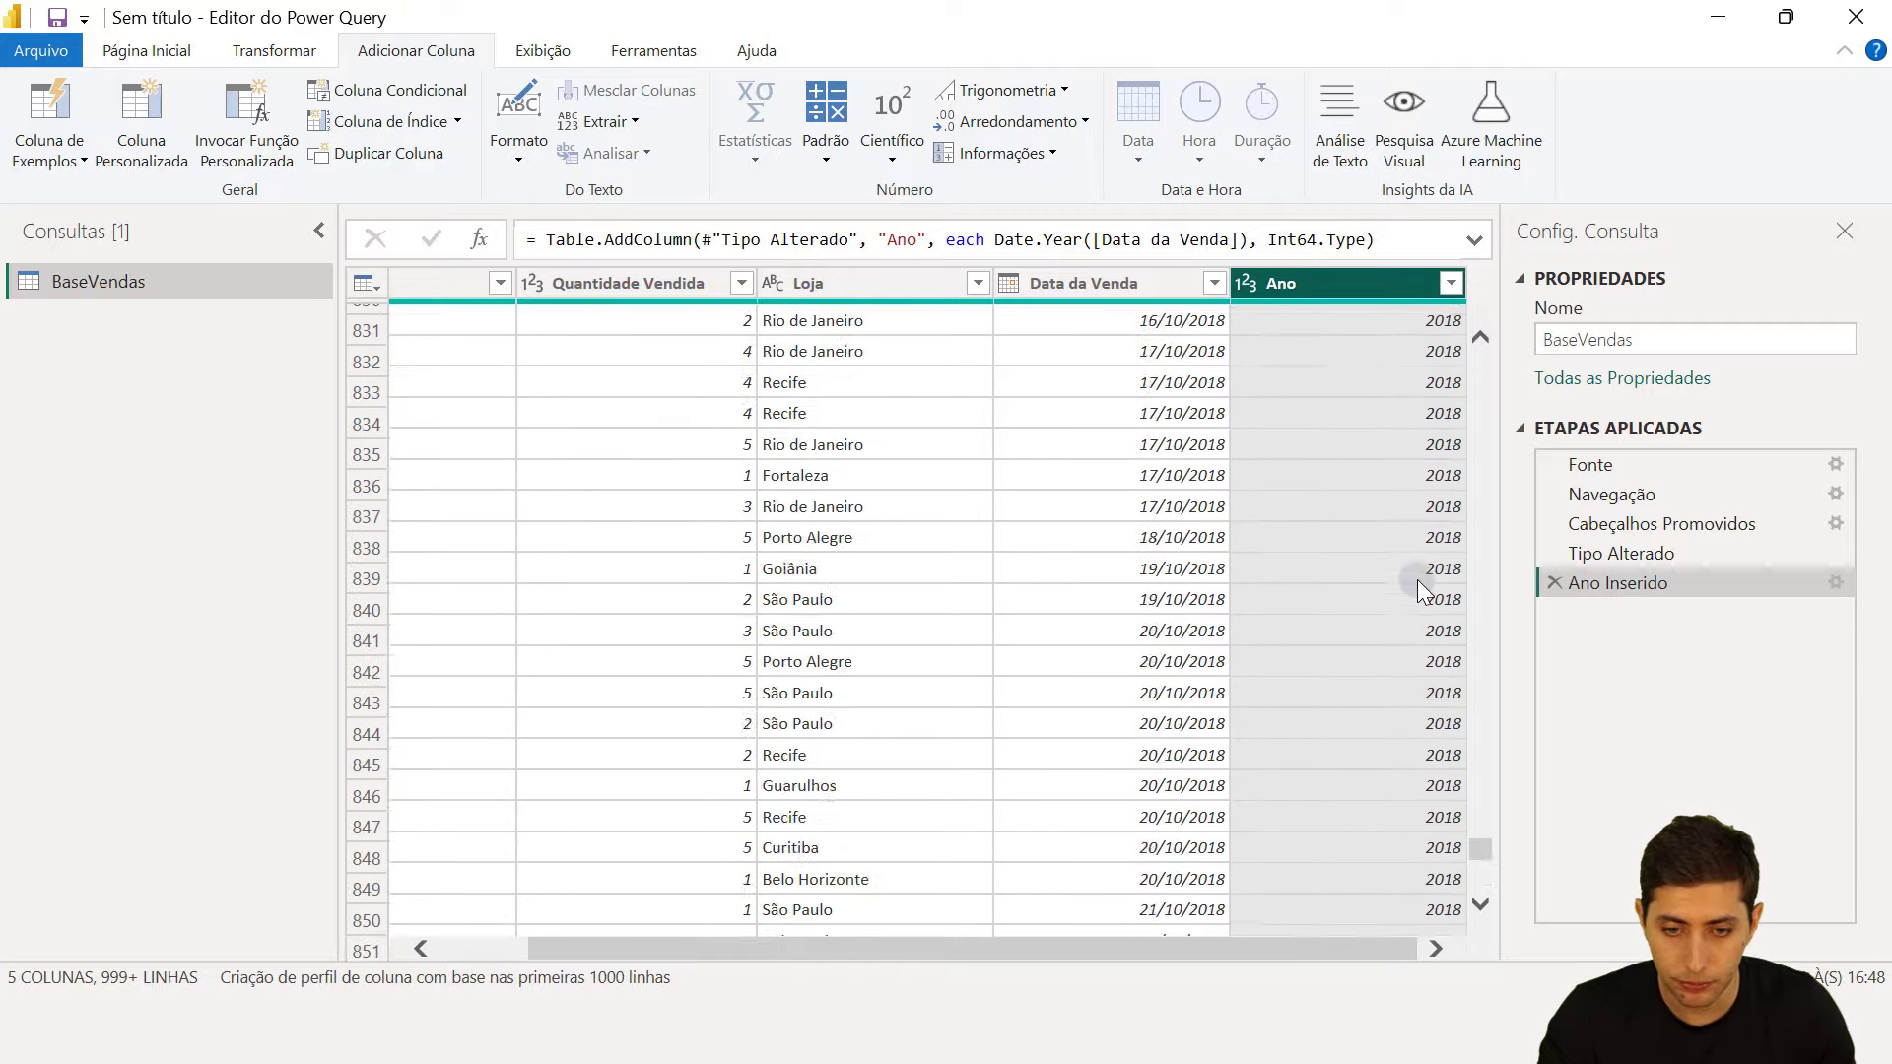
scroll(1419, 586, down, 20)
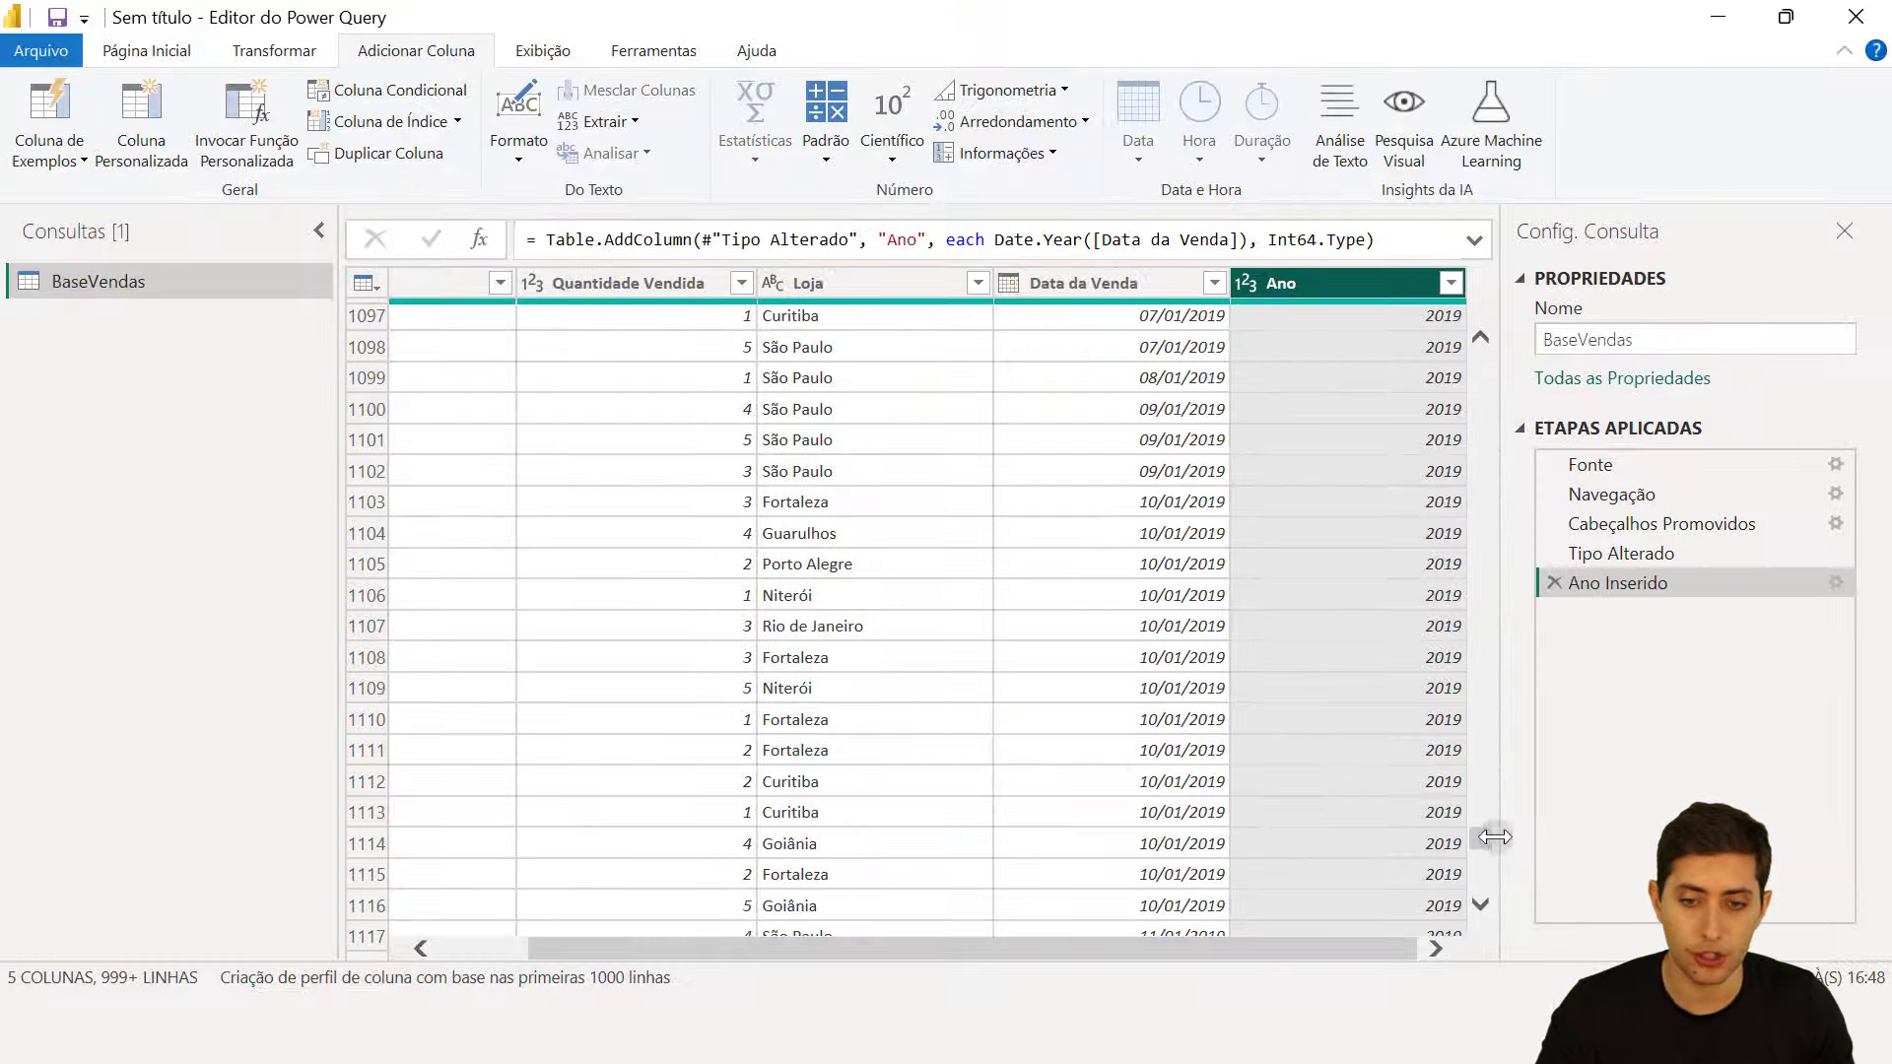
drag(1485, 839, 1560, 324)
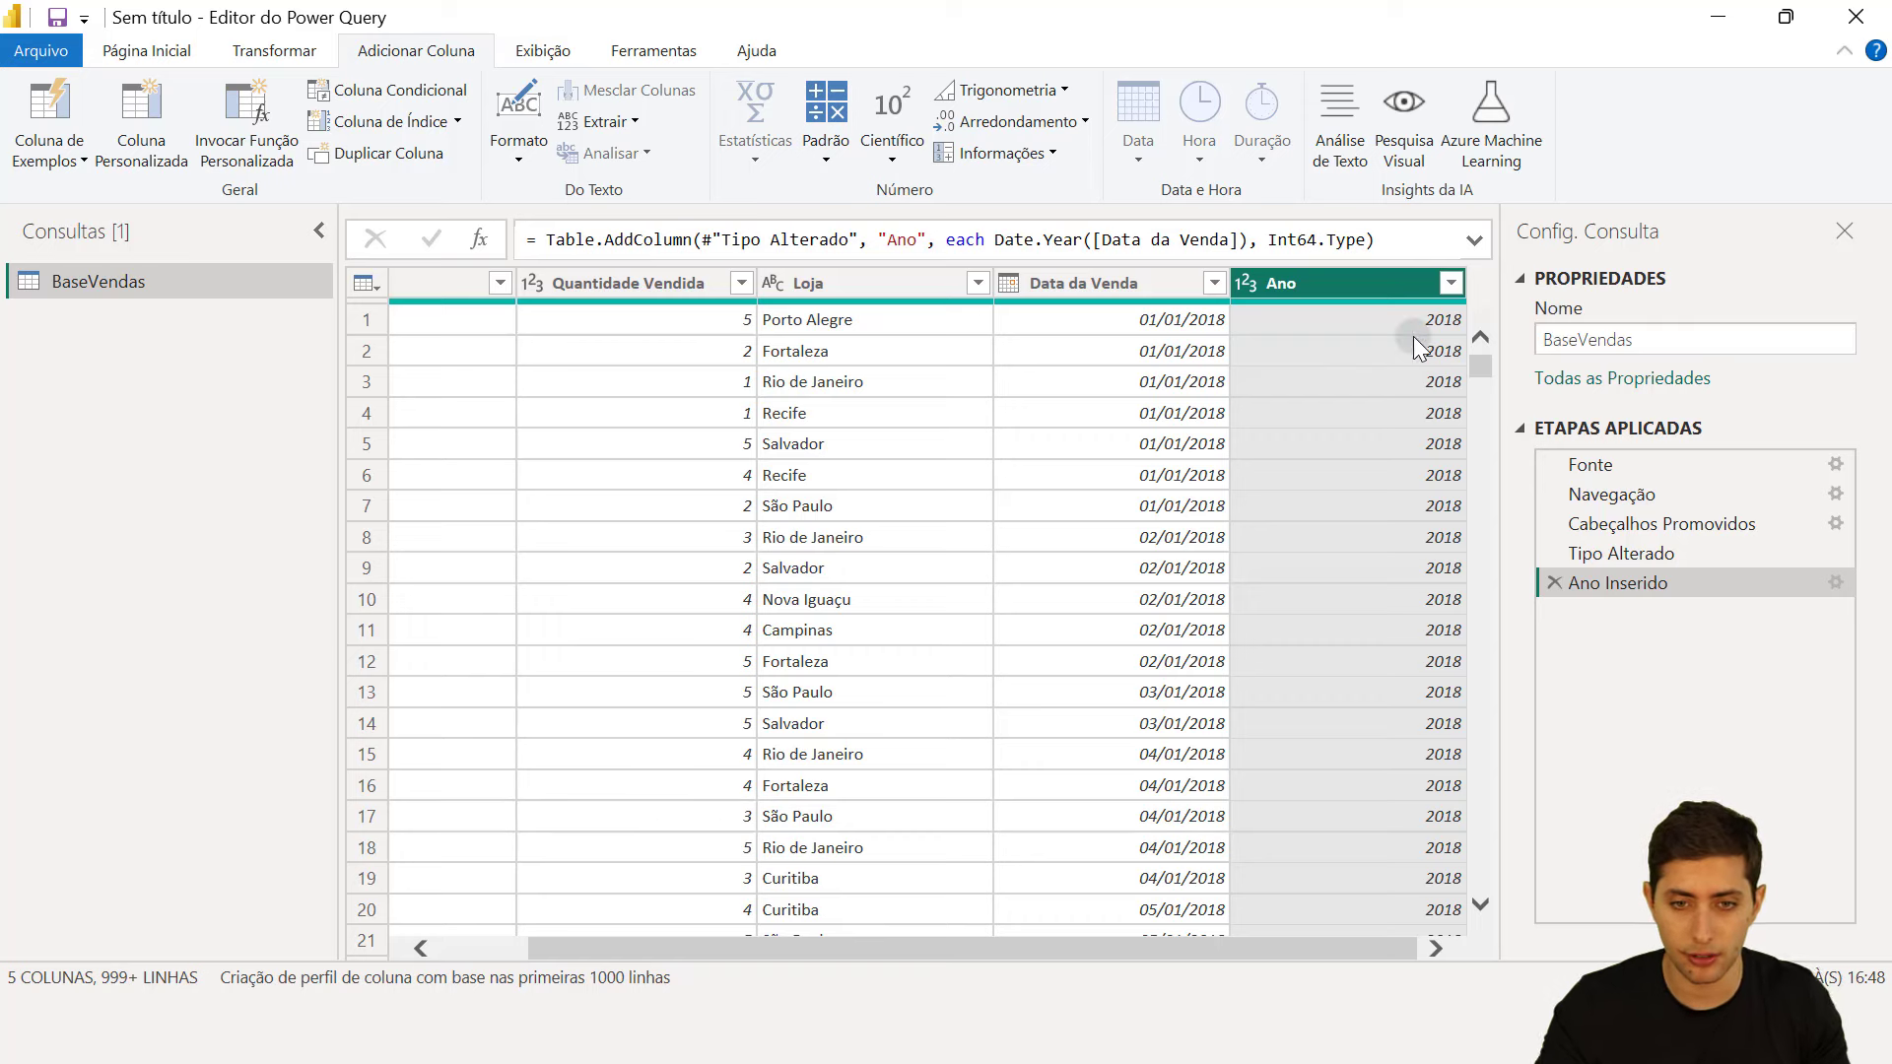
- Add a new column with the month number (Mês) extracted from Data da Venda, and check where the month changes
click(1149, 284)
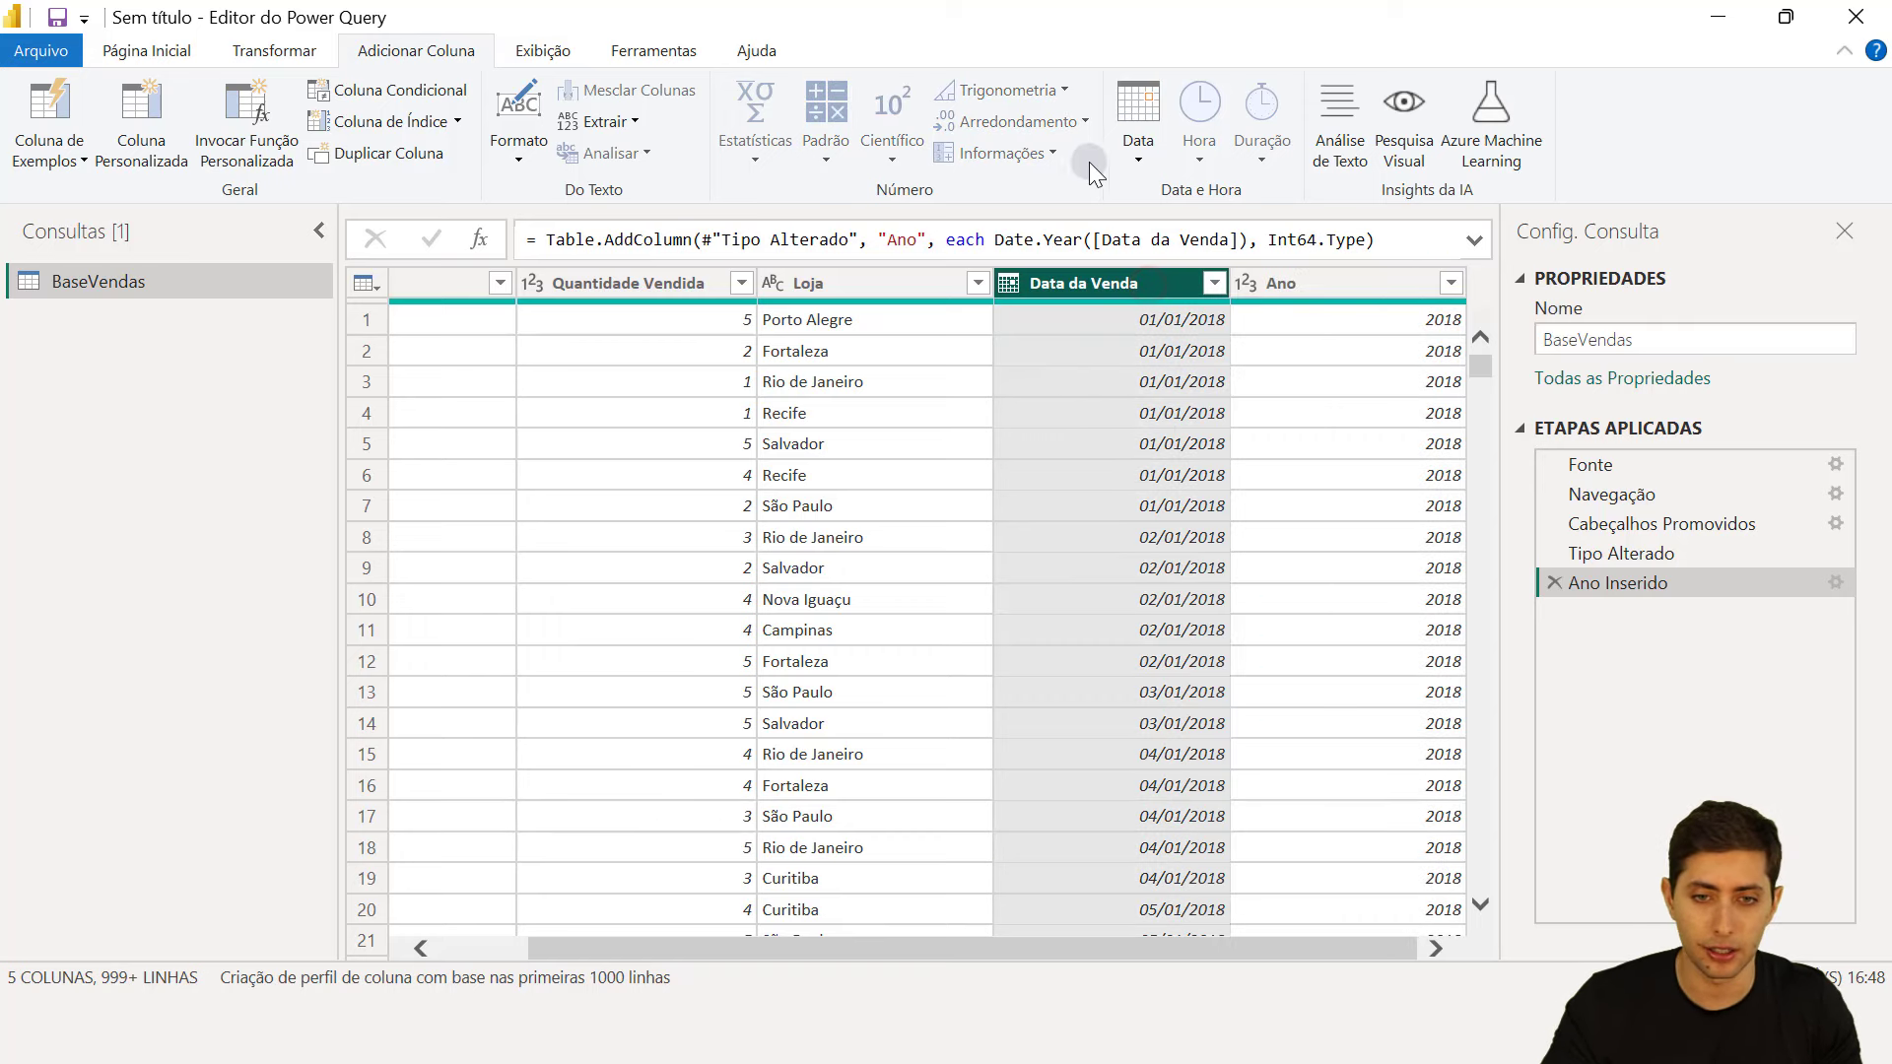
click(1153, 160)
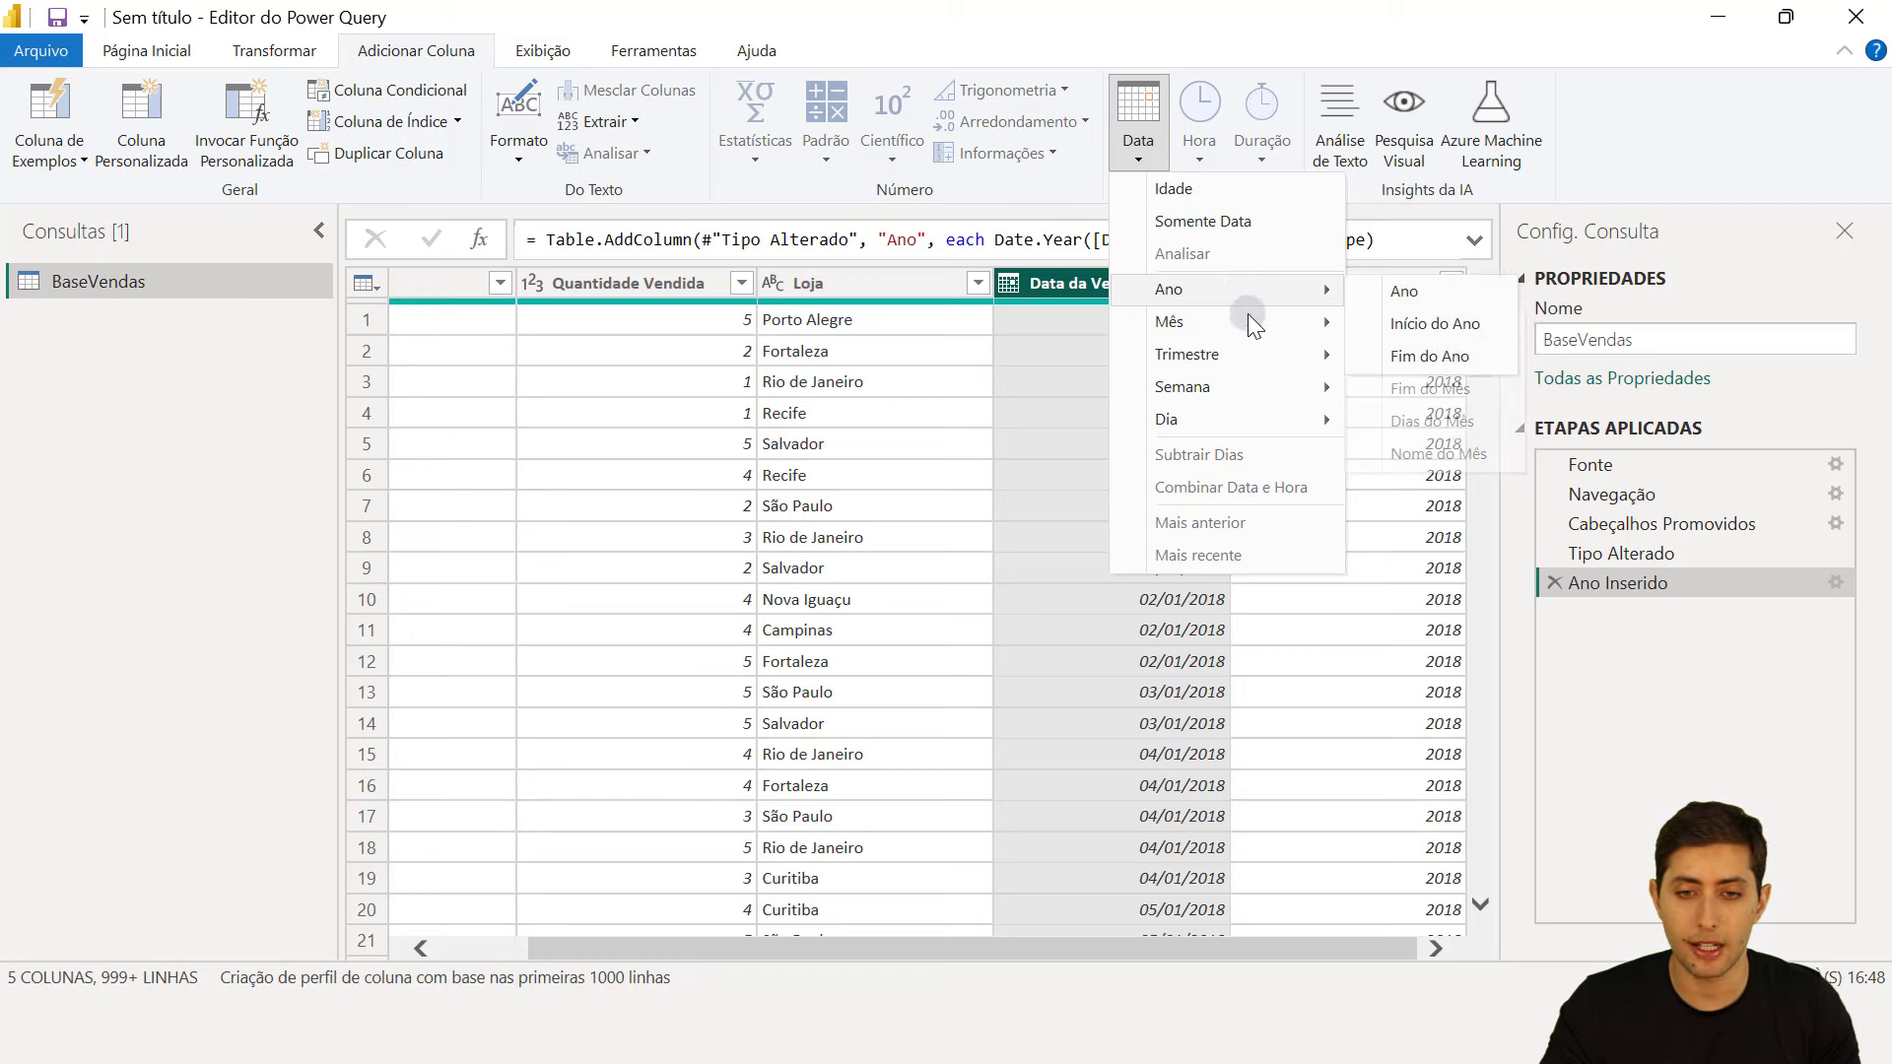
mouse_move(1250, 334)
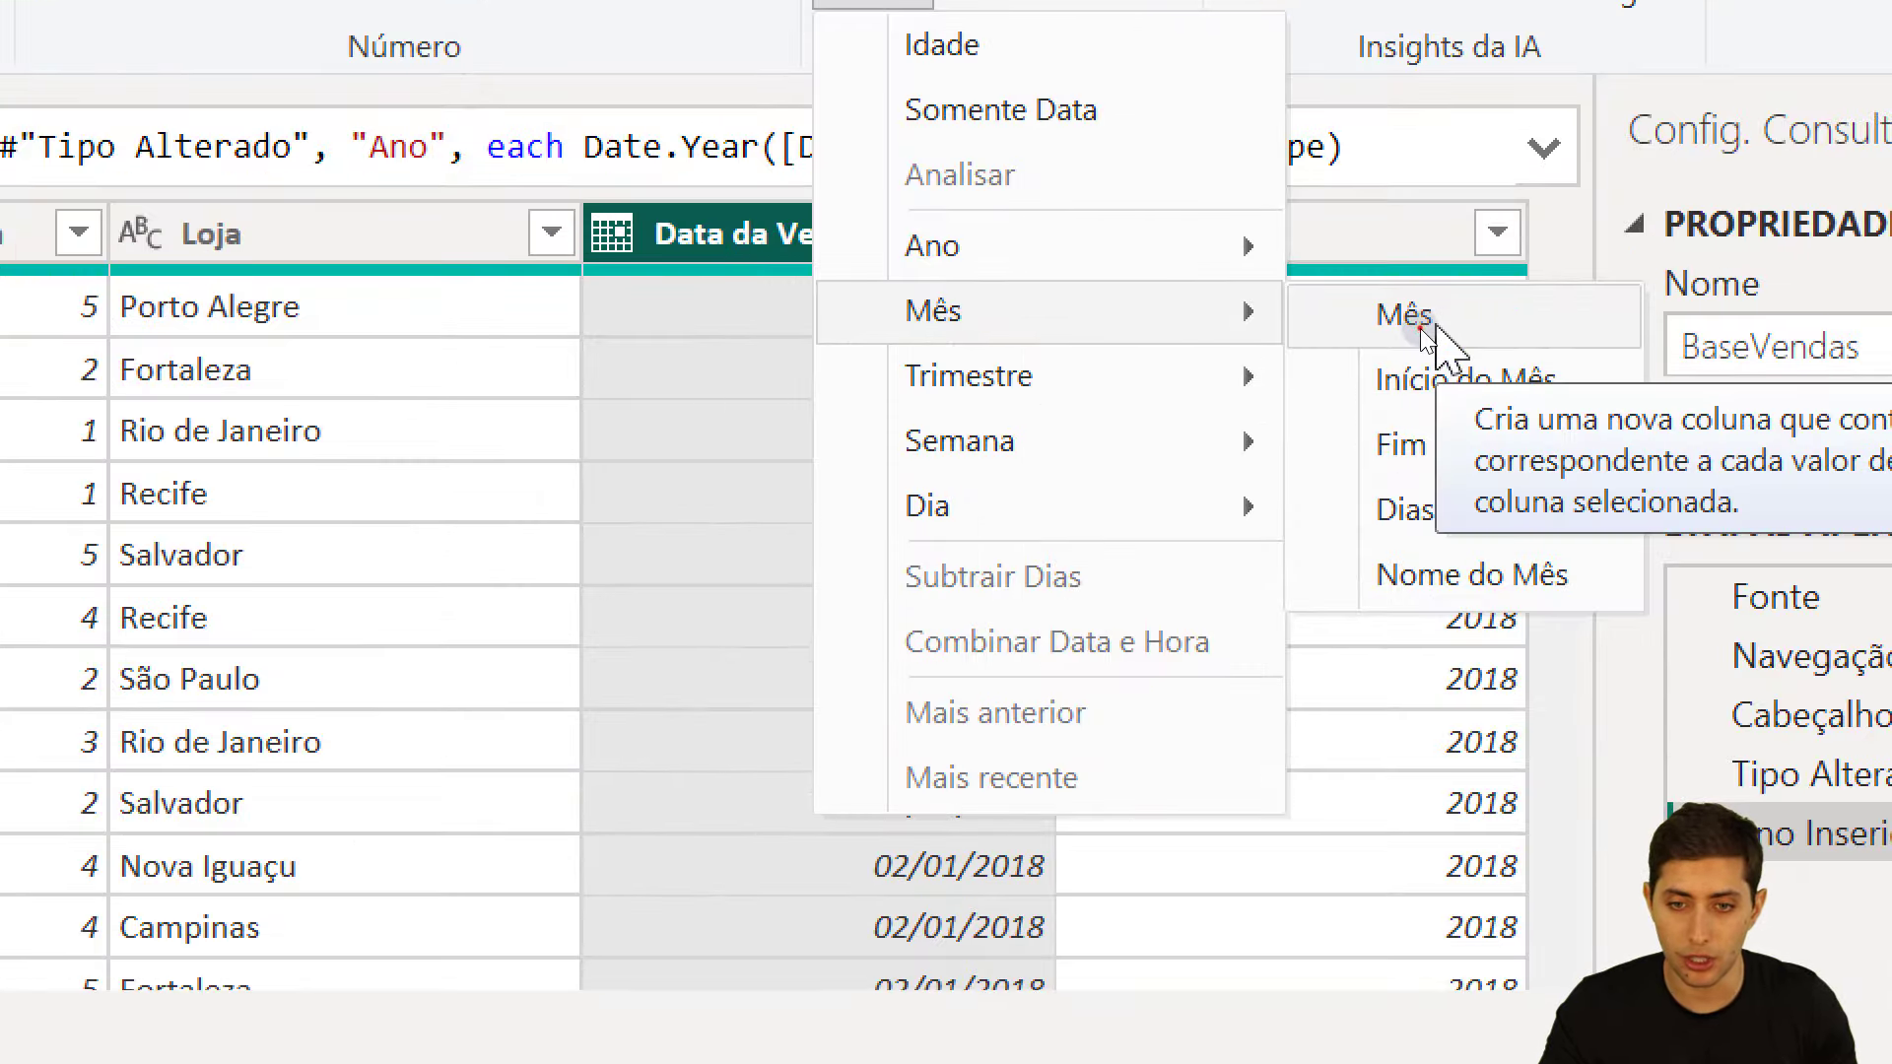
click(1422, 327)
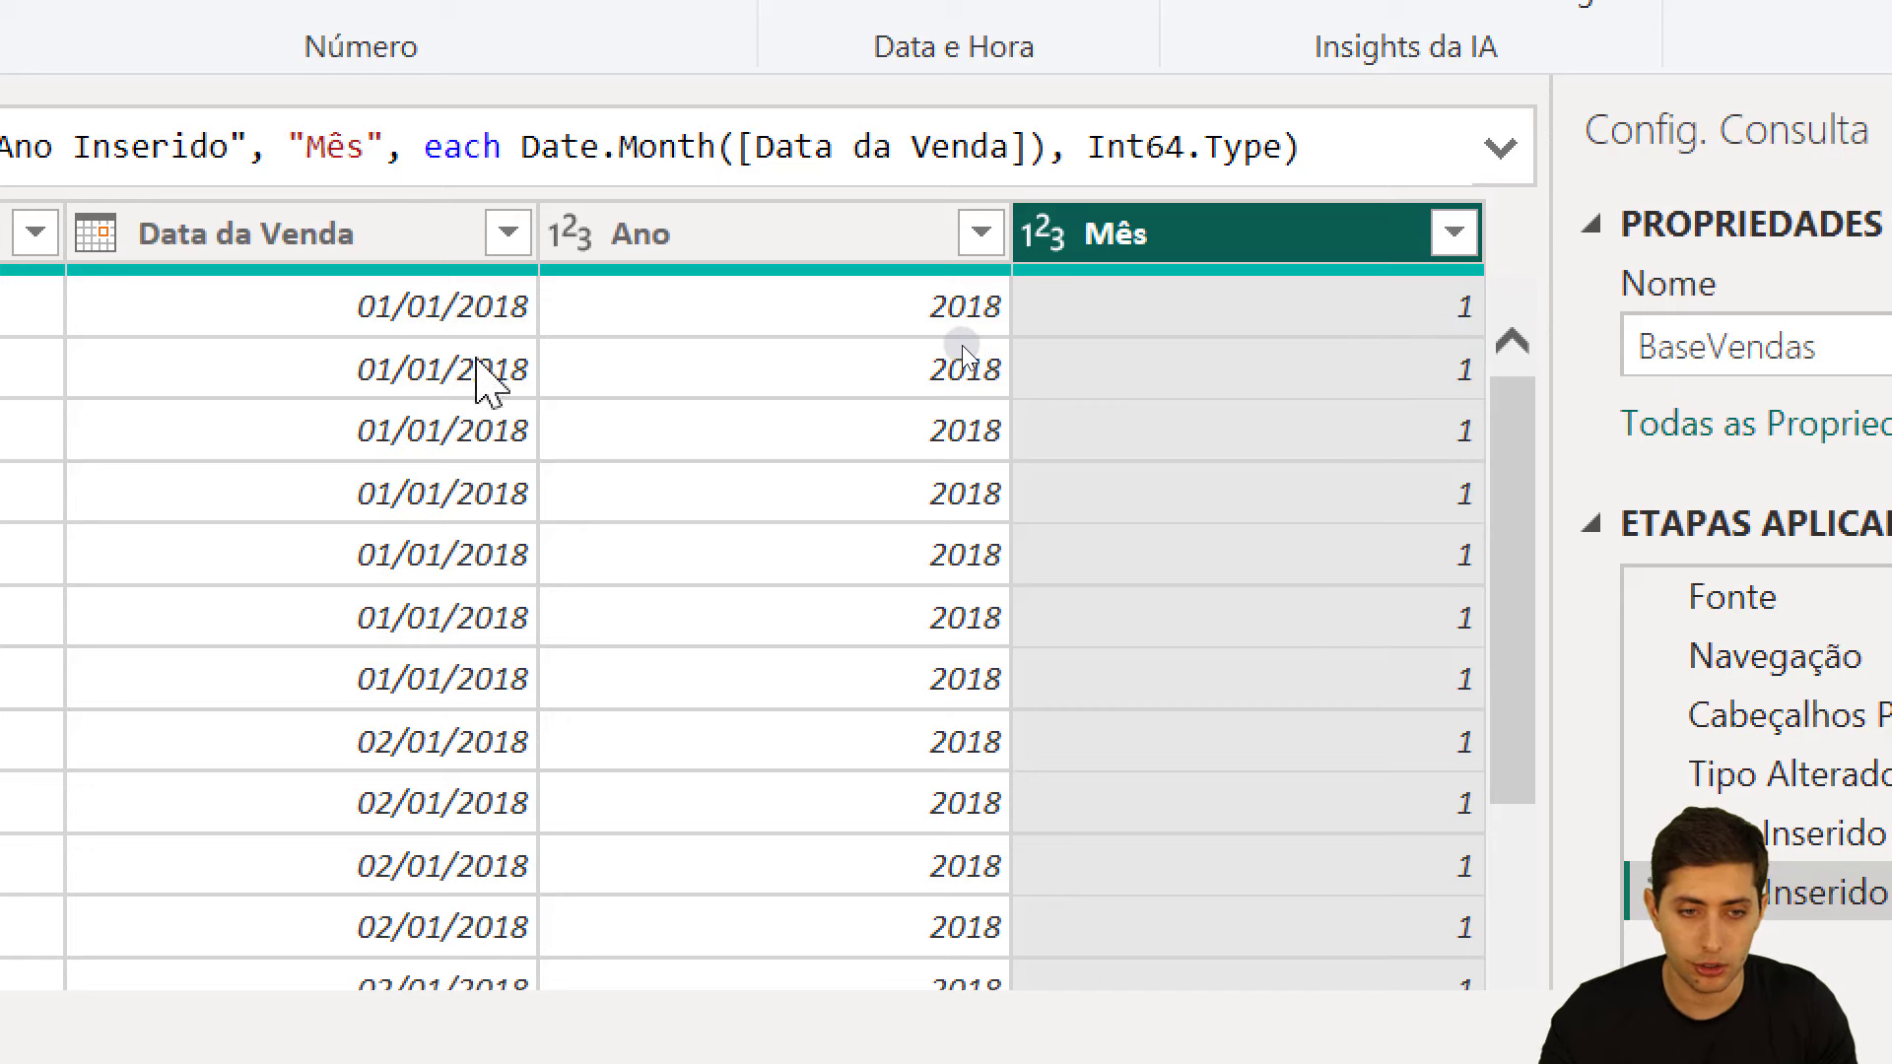
scroll(1384, 641, down, 5)
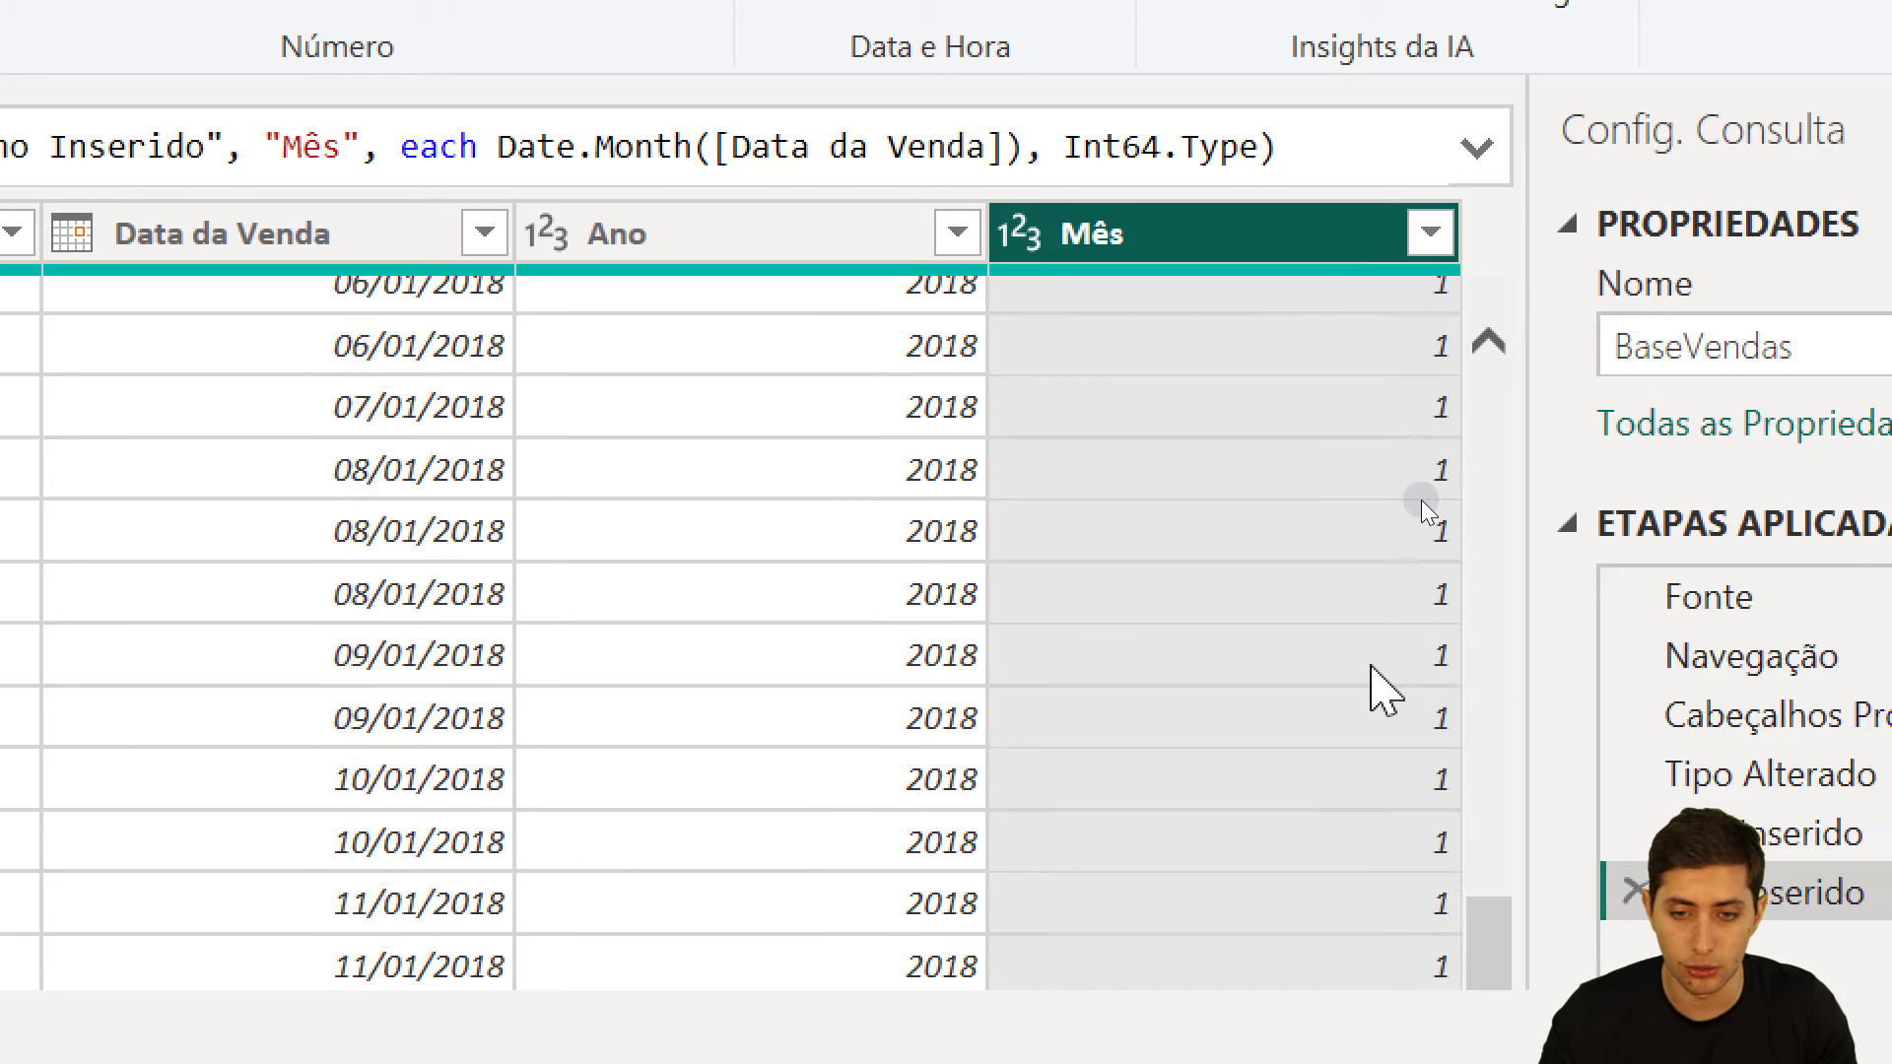
scroll(1372, 667, down, 10)
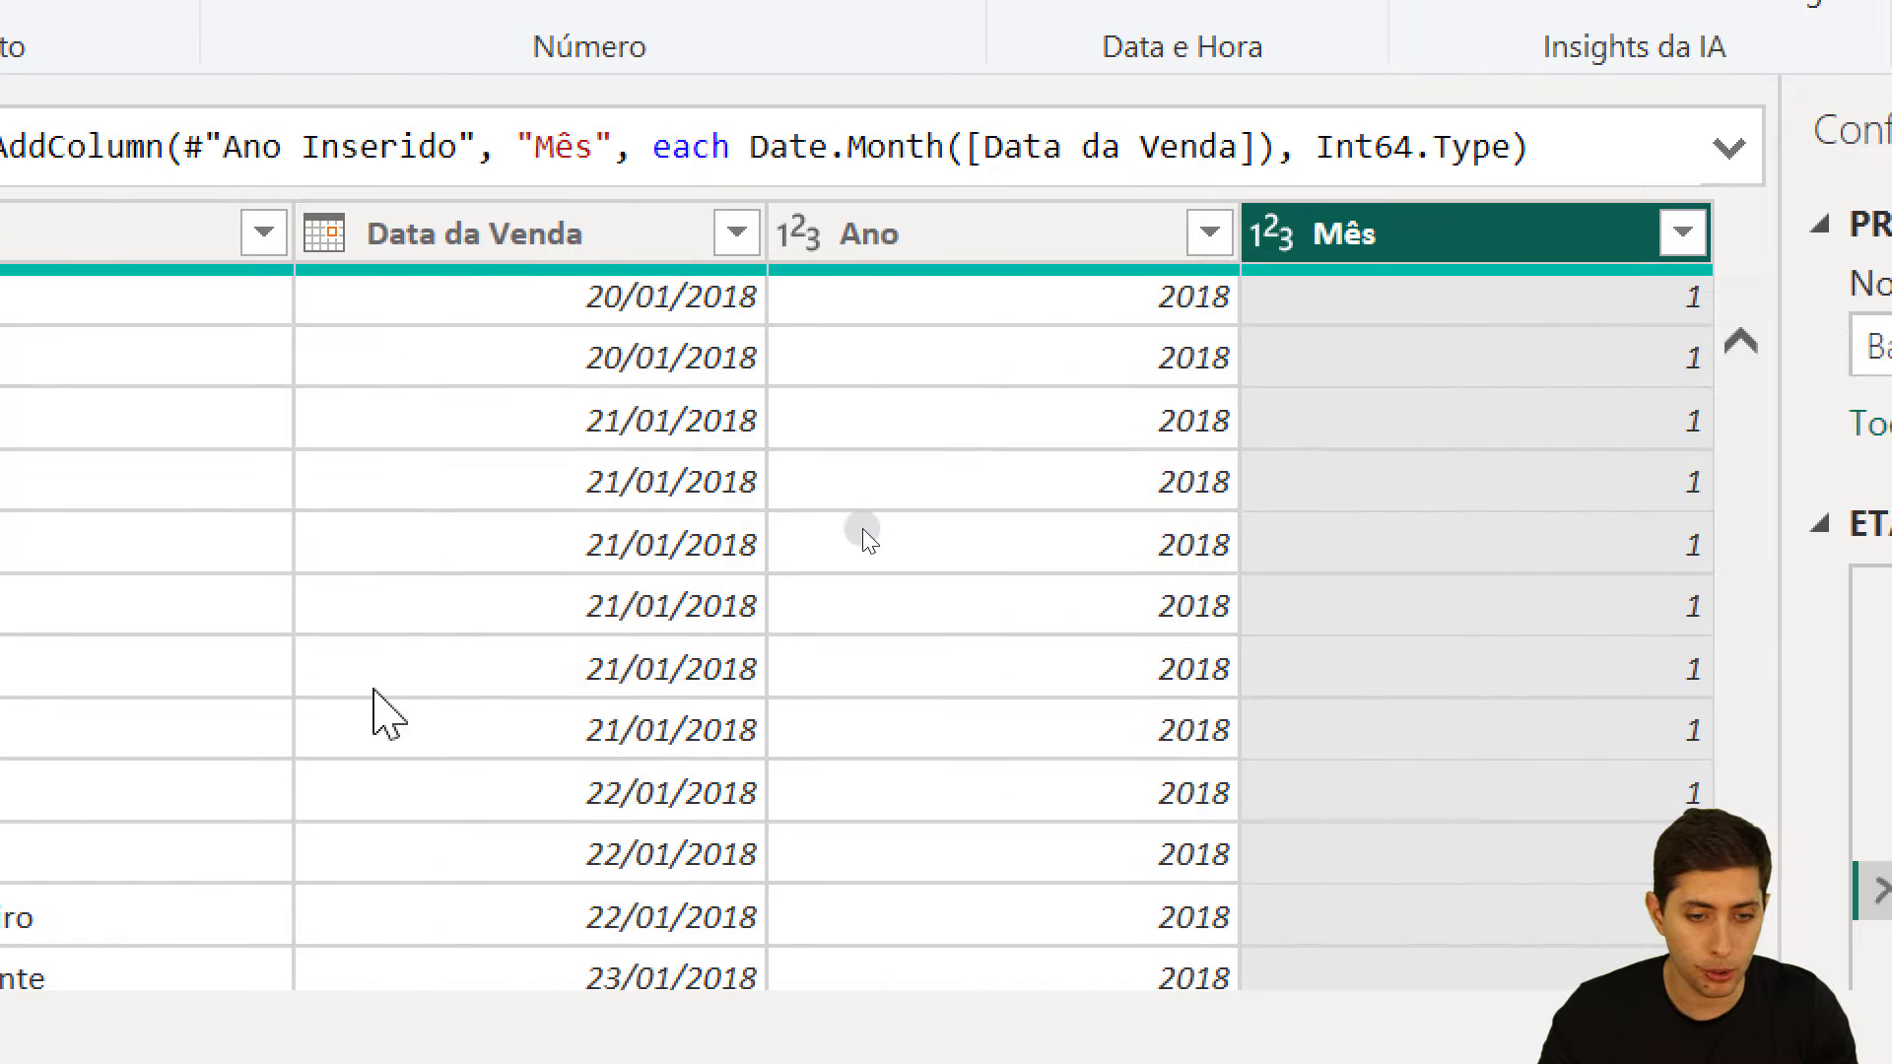
scroll(917, 547, down, 10)
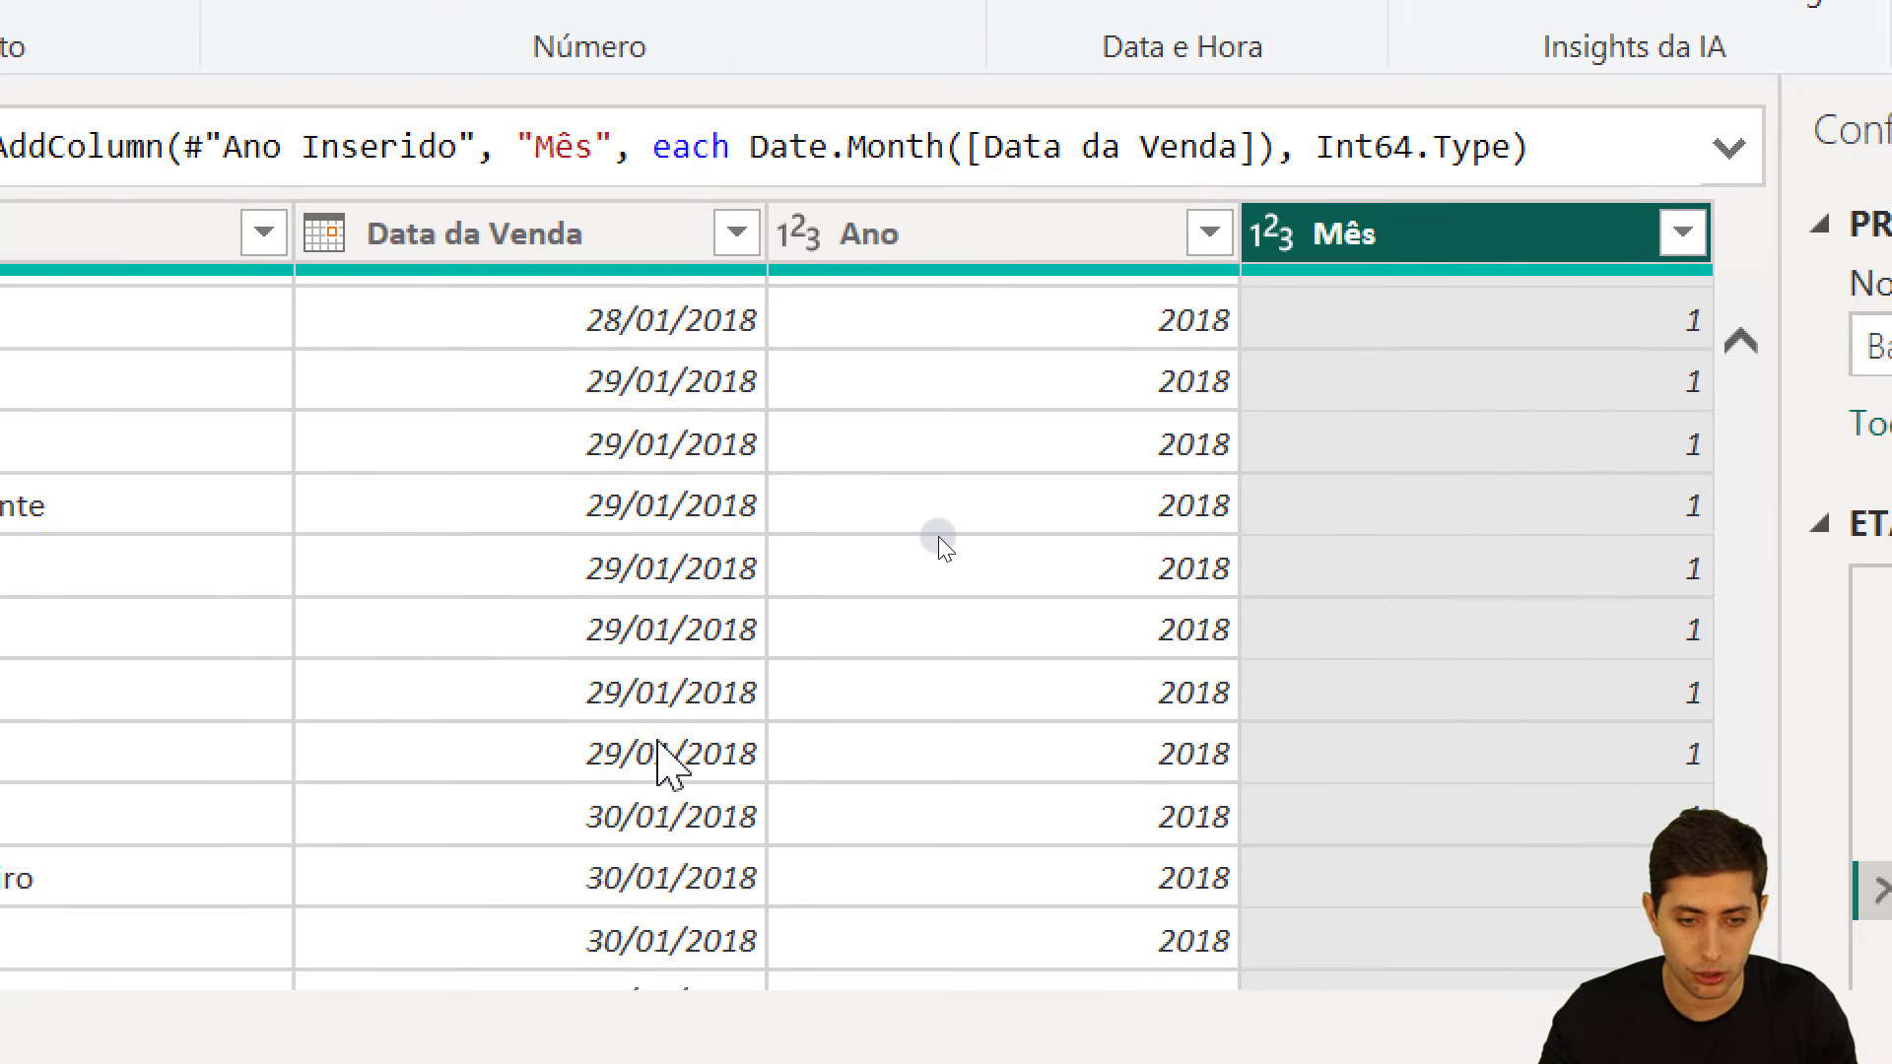
scroll(931, 541, down, 5)
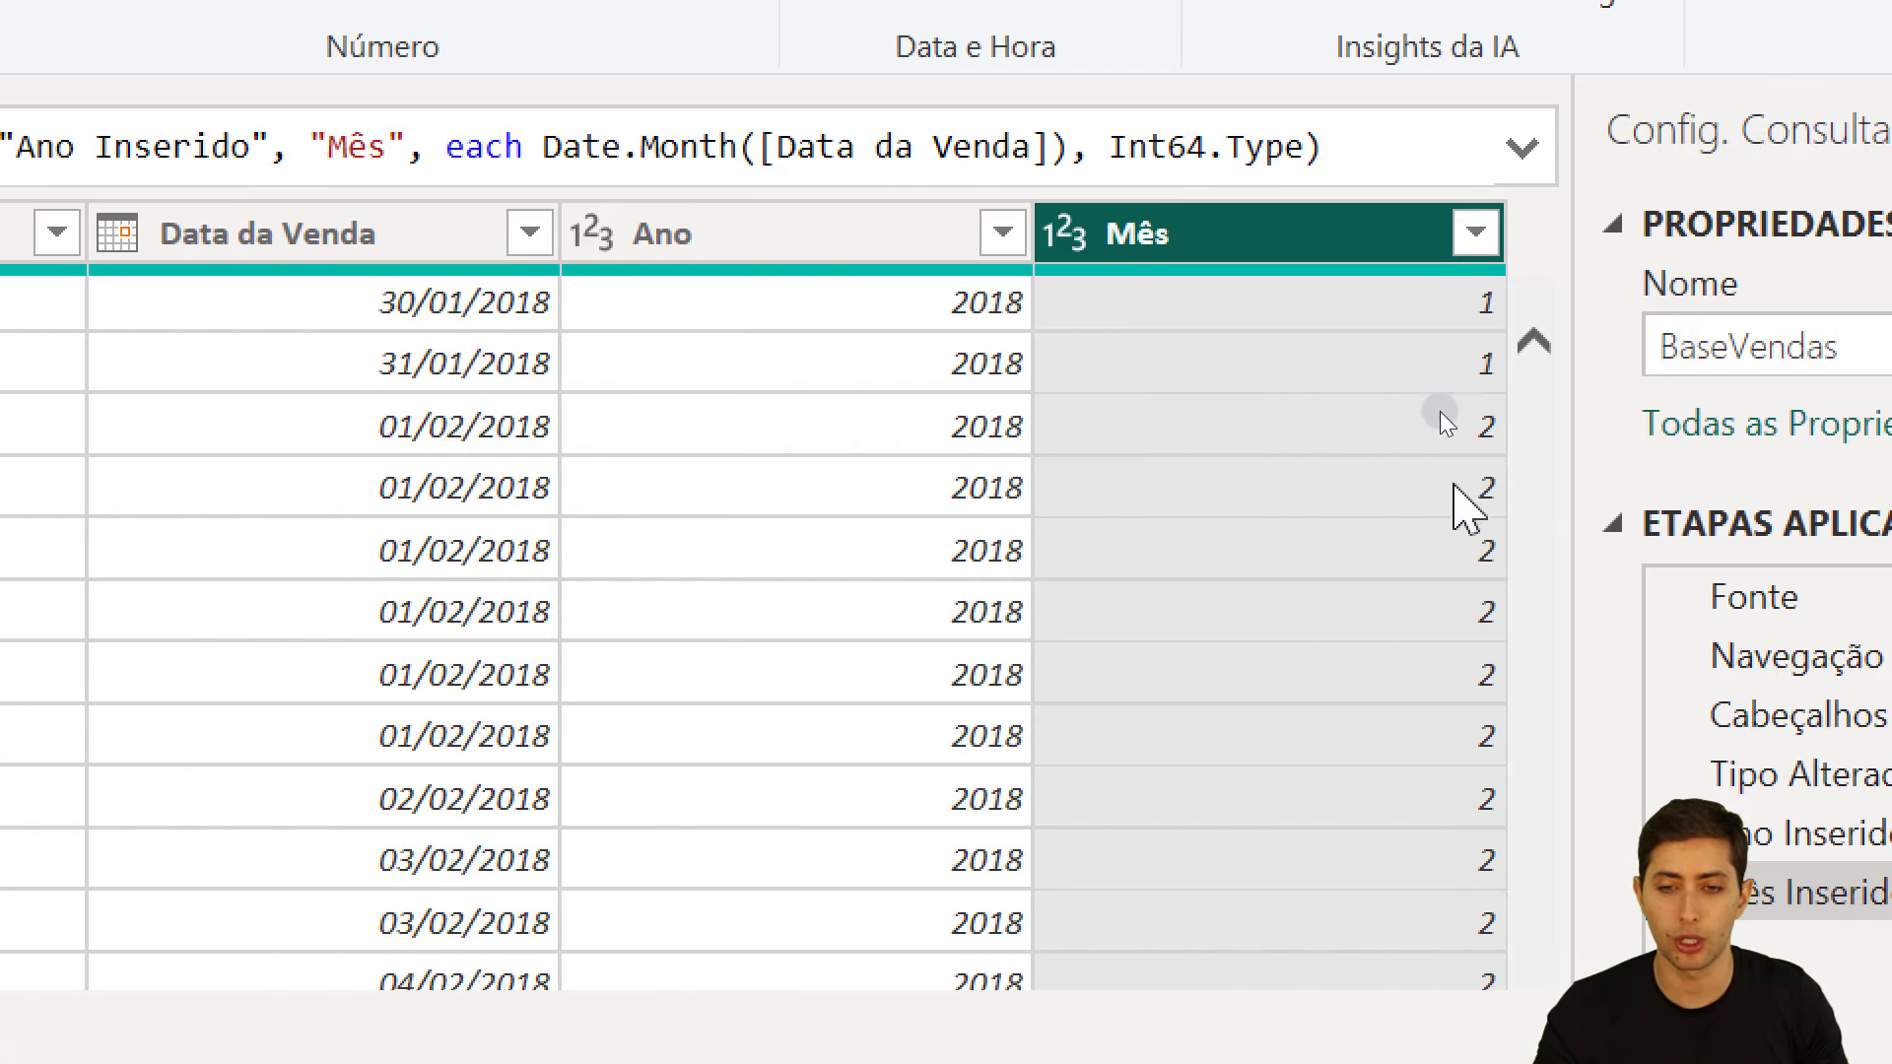
scroll(1453, 485, down, 10)
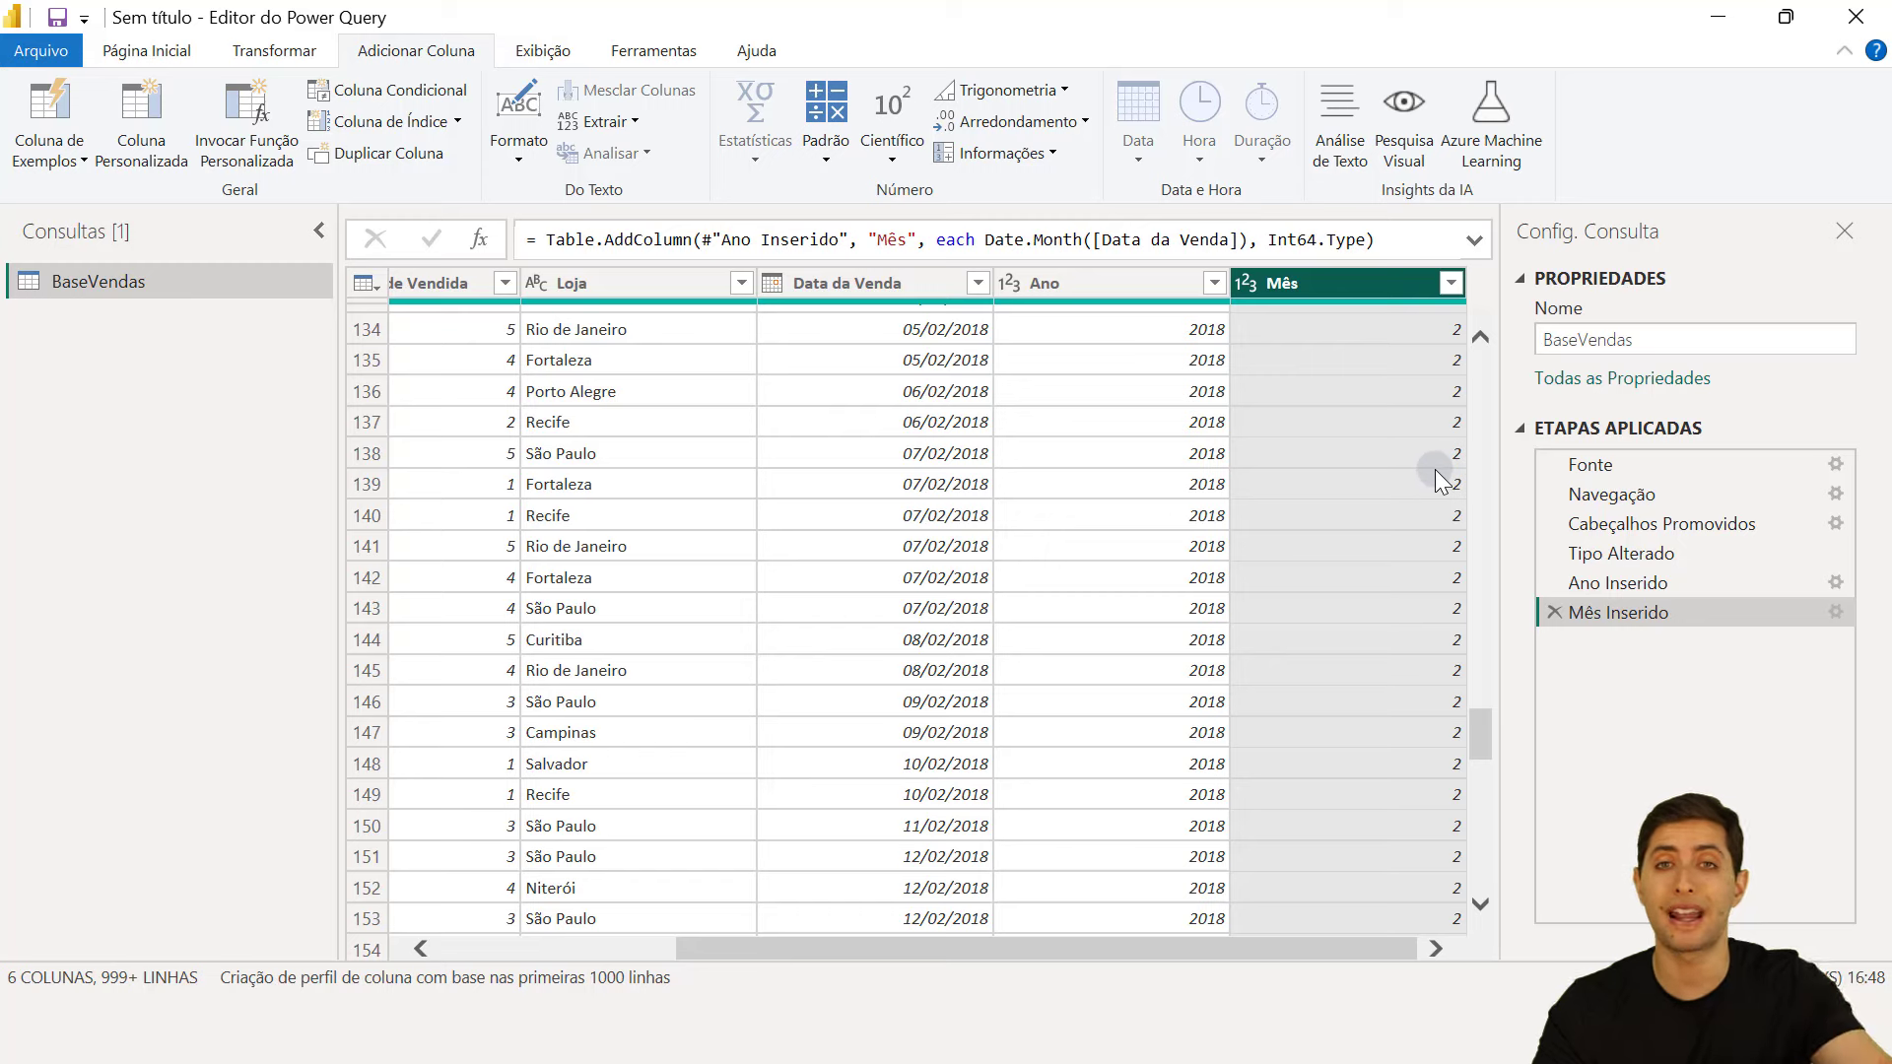
- Add a new column with the quarter of the year (Trimestre) extracted from Data da Venda, and check its values against the months
scroll(1440, 481, up, 20)
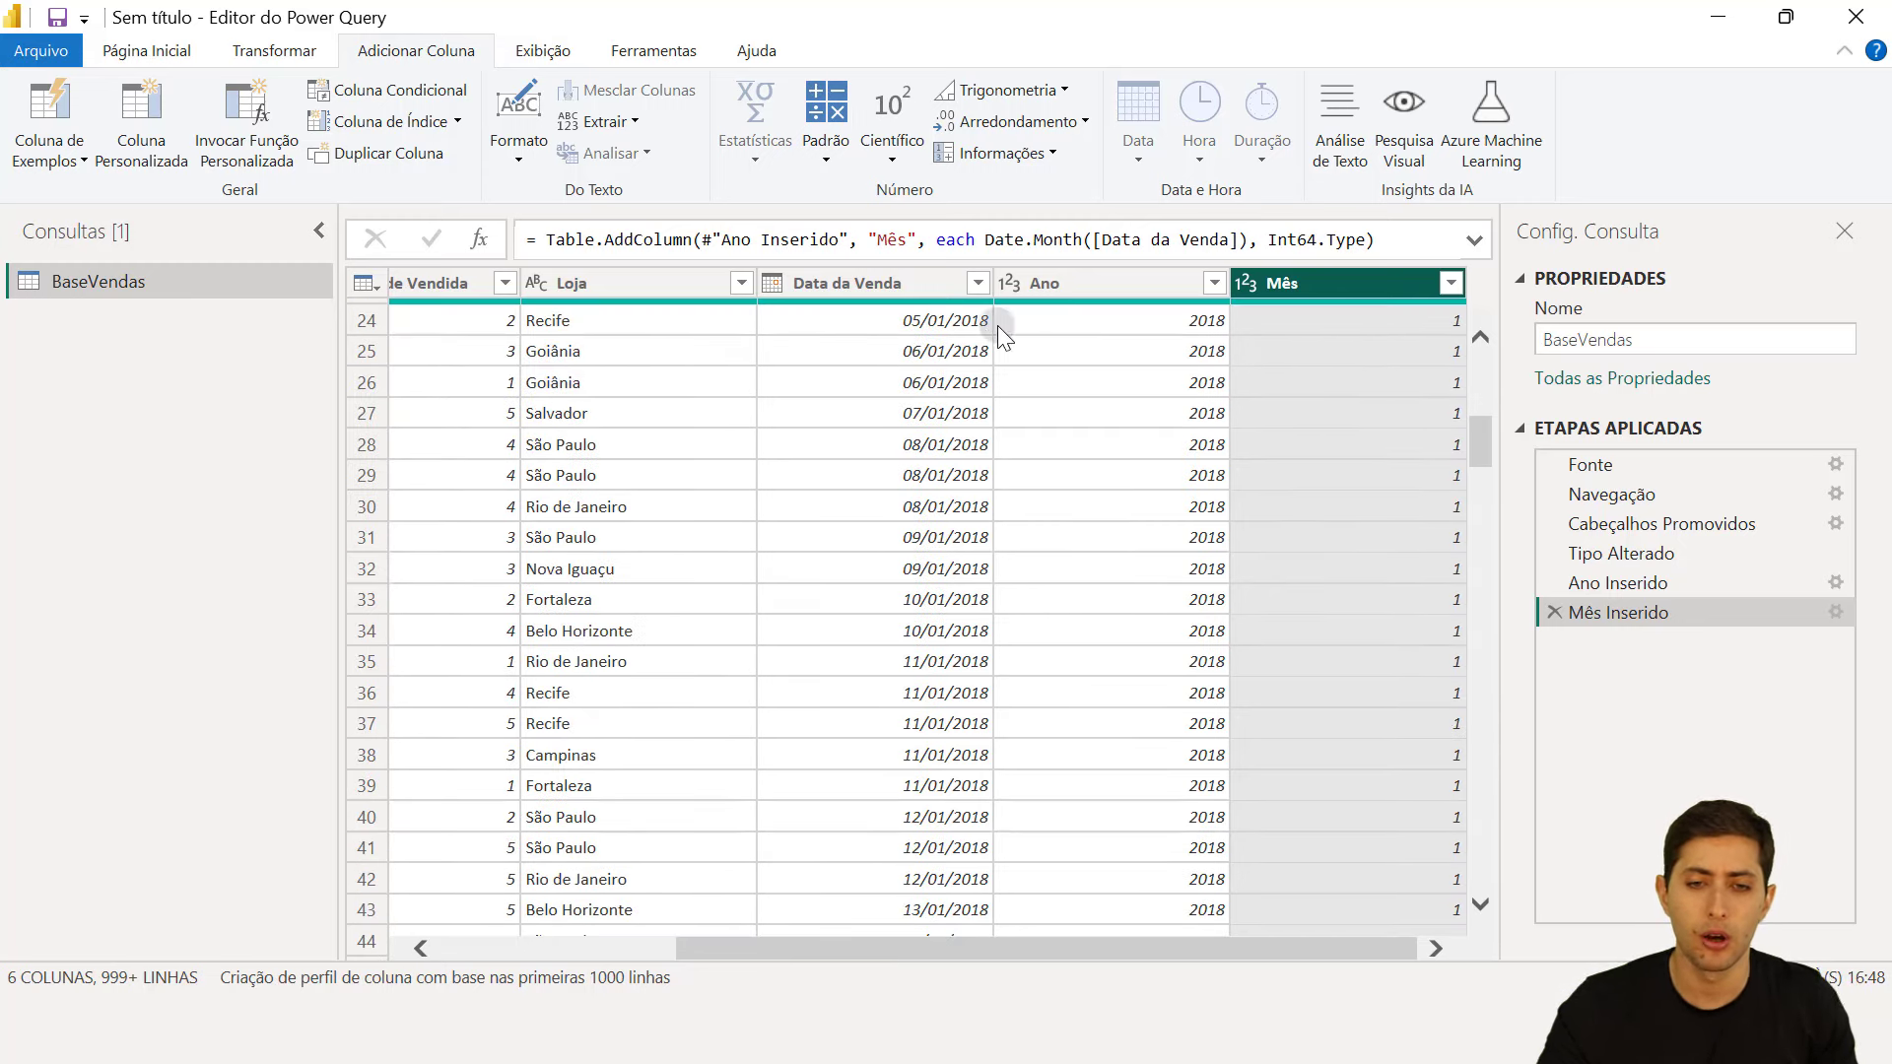
click(919, 291)
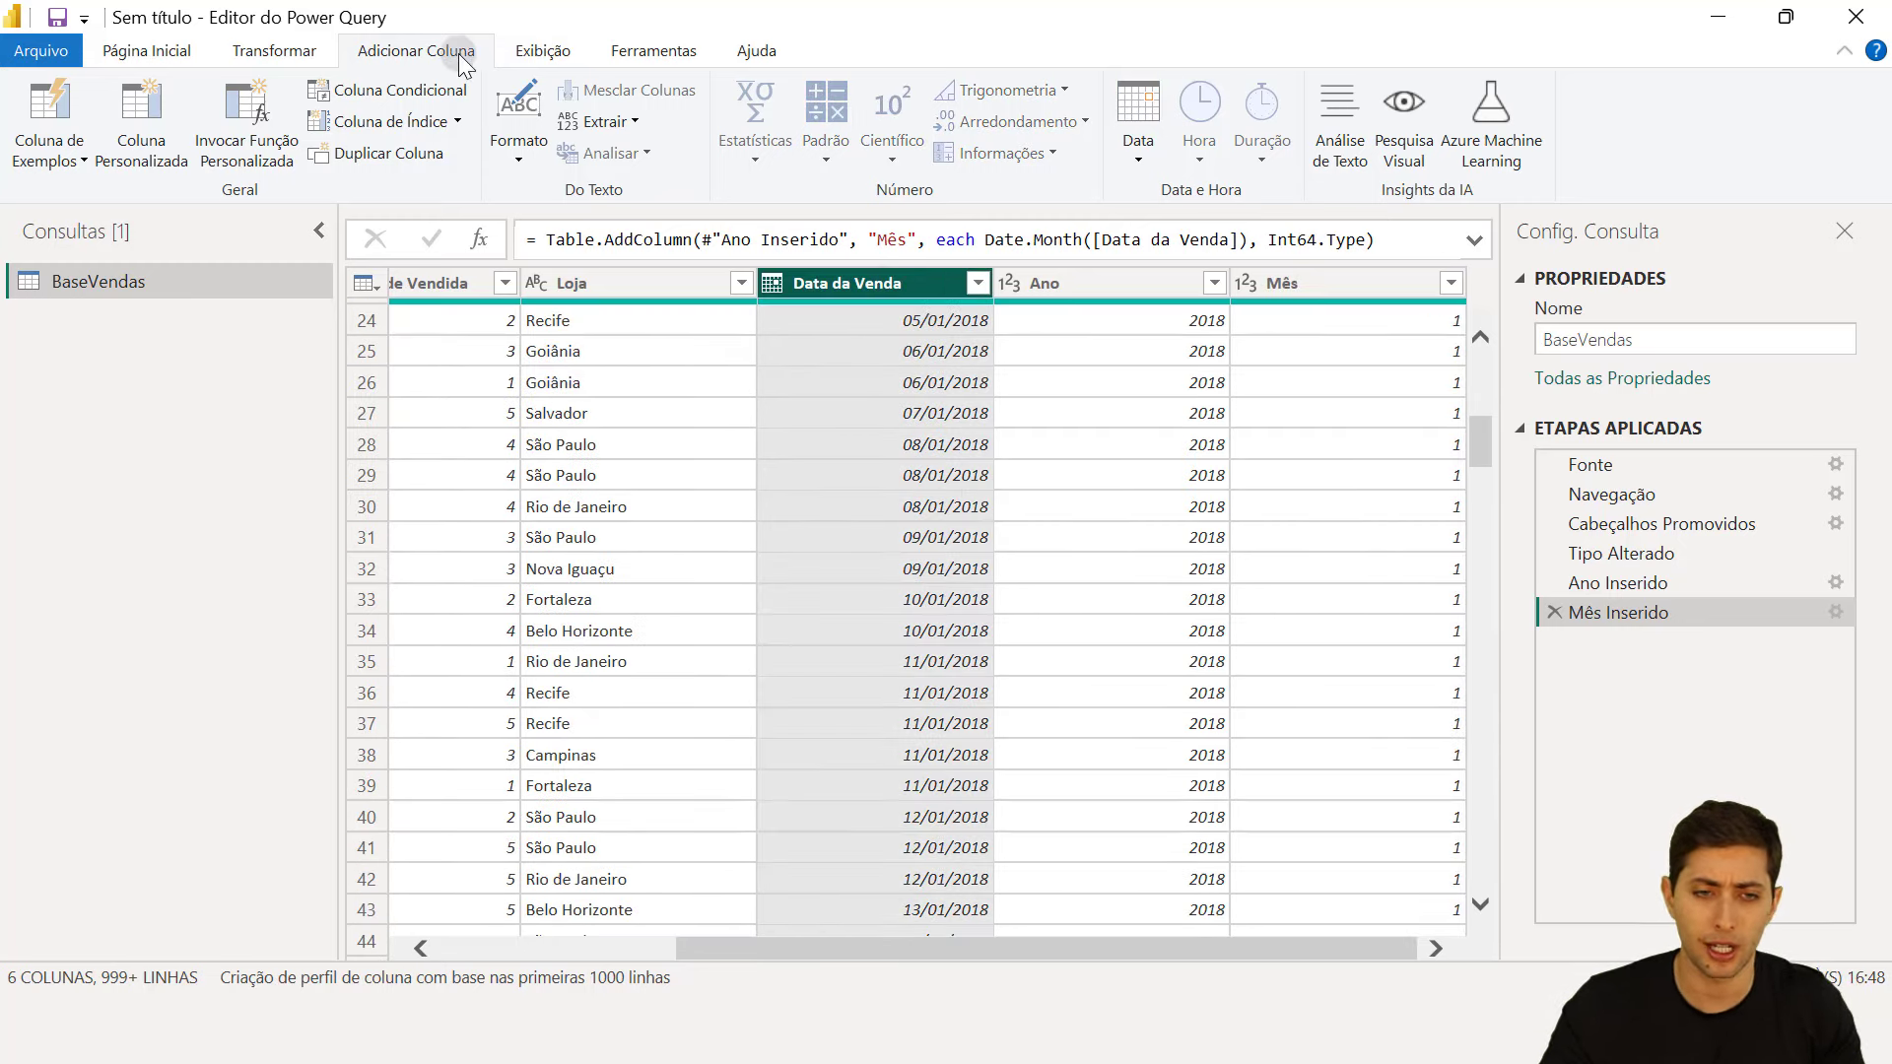
click(1125, 140)
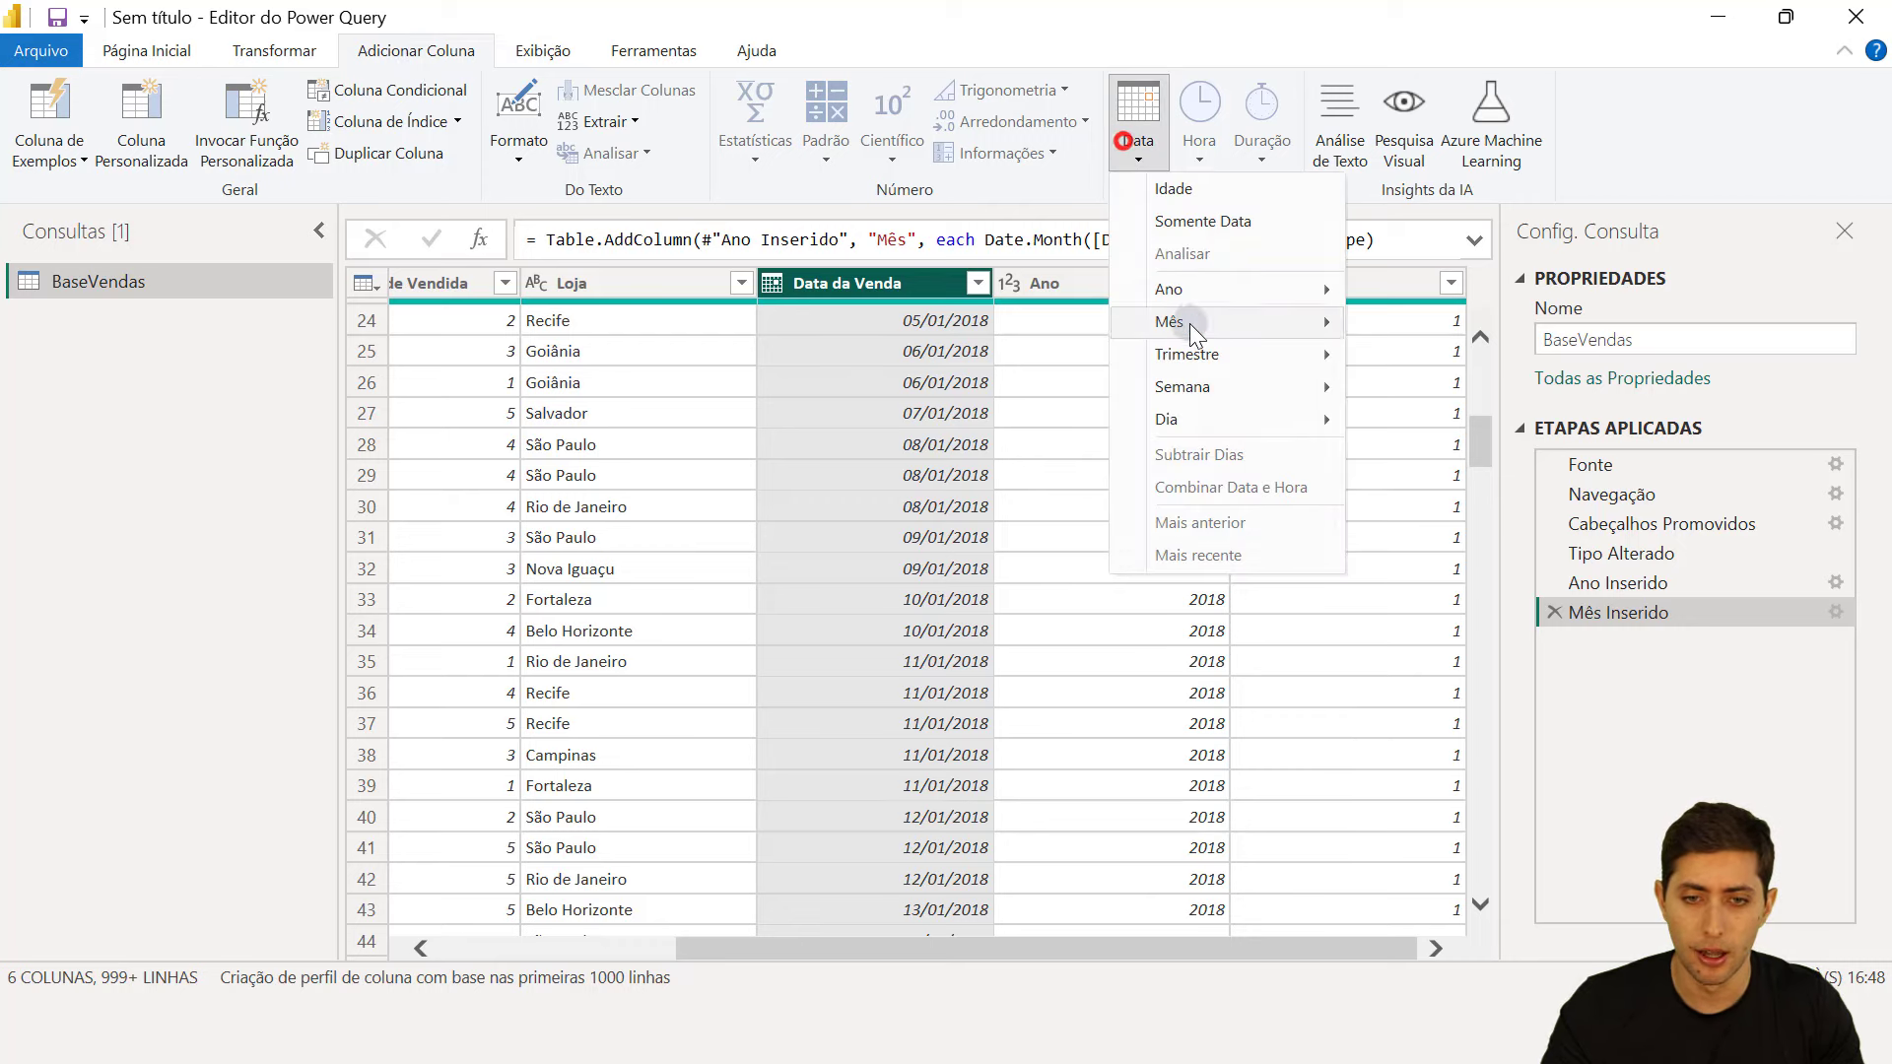
mouse_move(1200, 356)
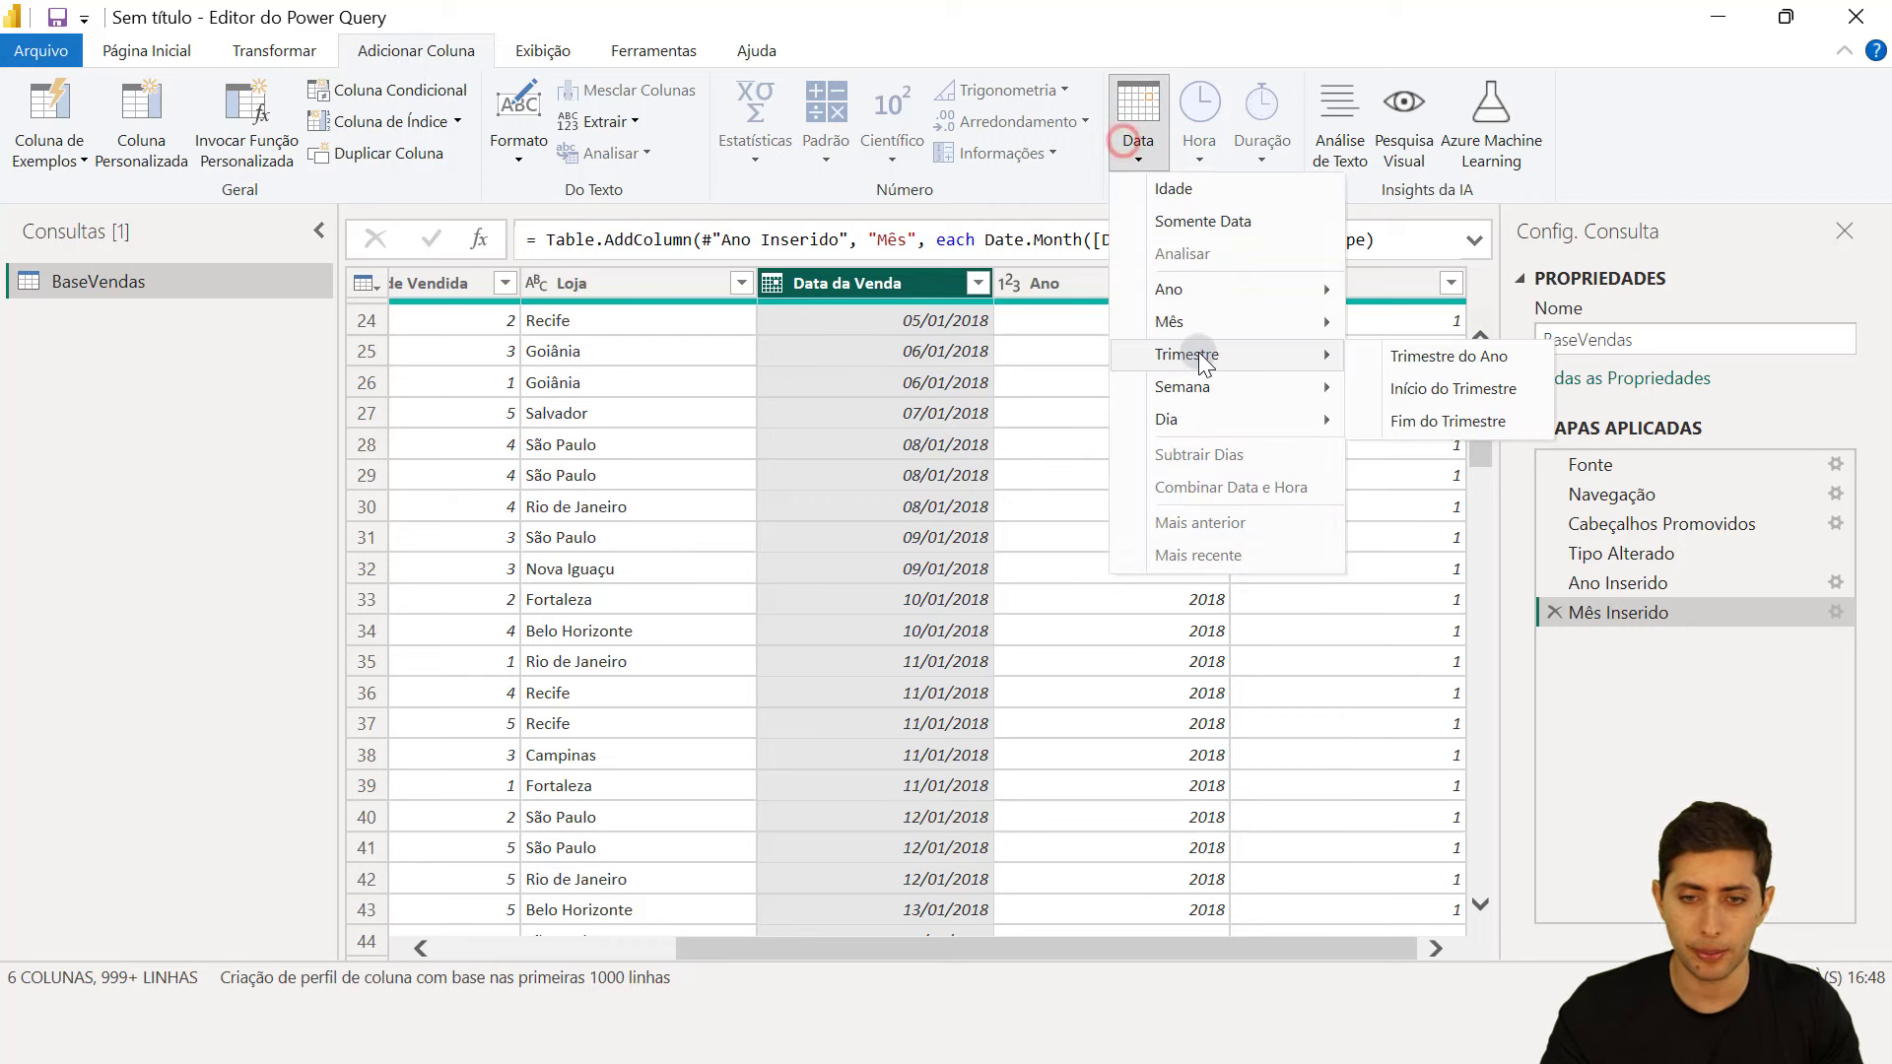
click(1392, 359)
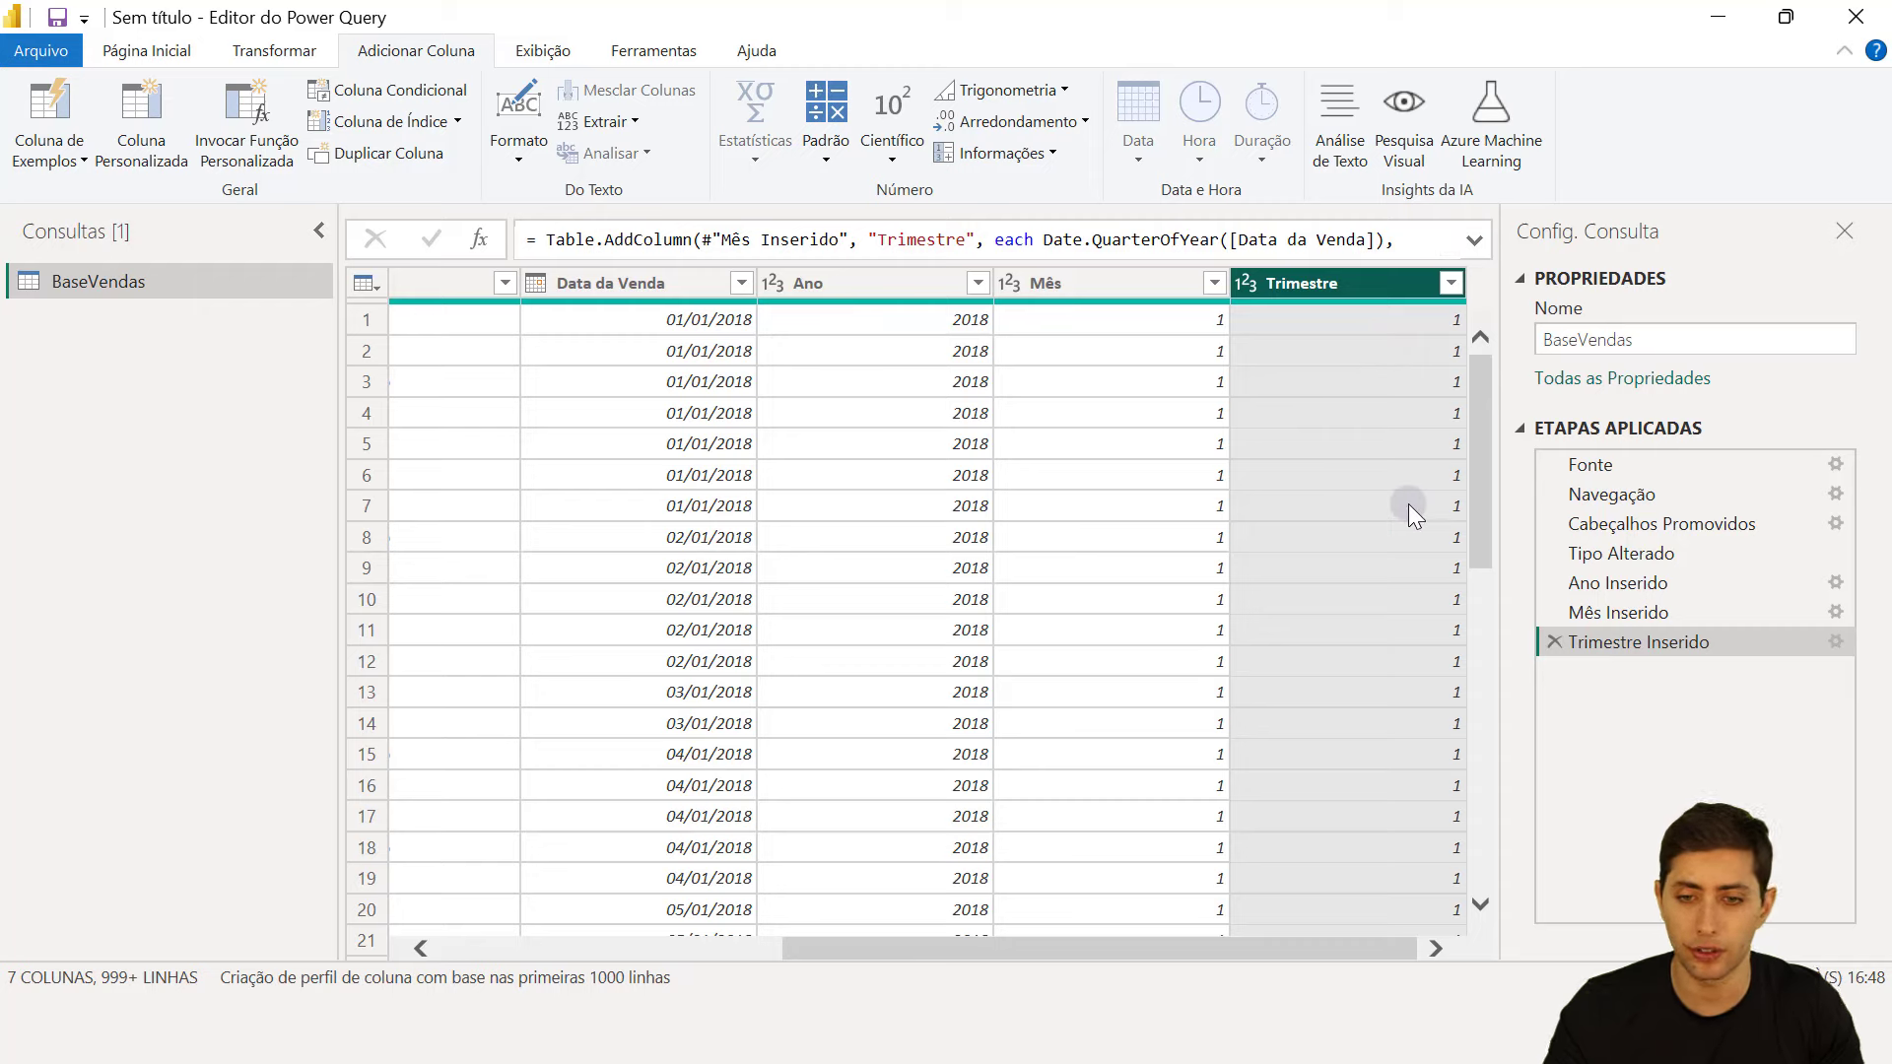
scroll(1410, 509, down, 20)
scroll(1422, 595, down, 20)
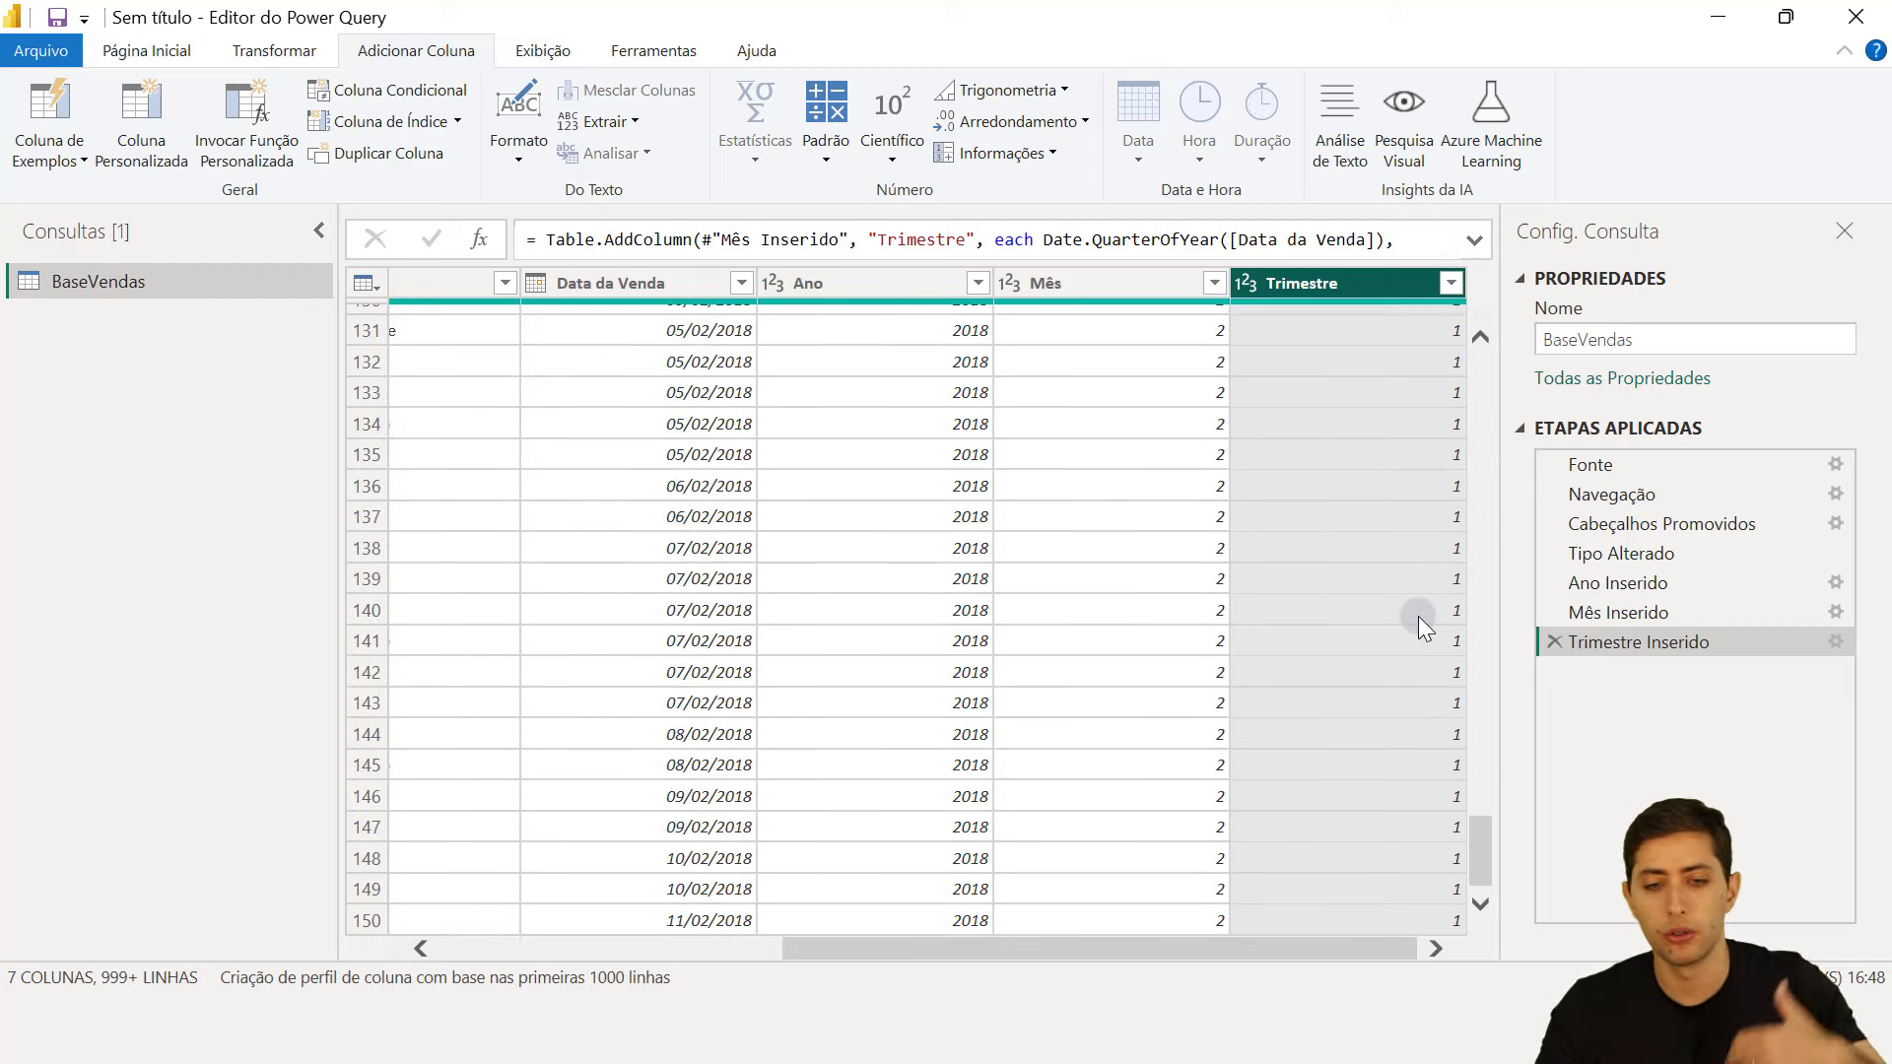
scroll(1425, 622, down, 20)
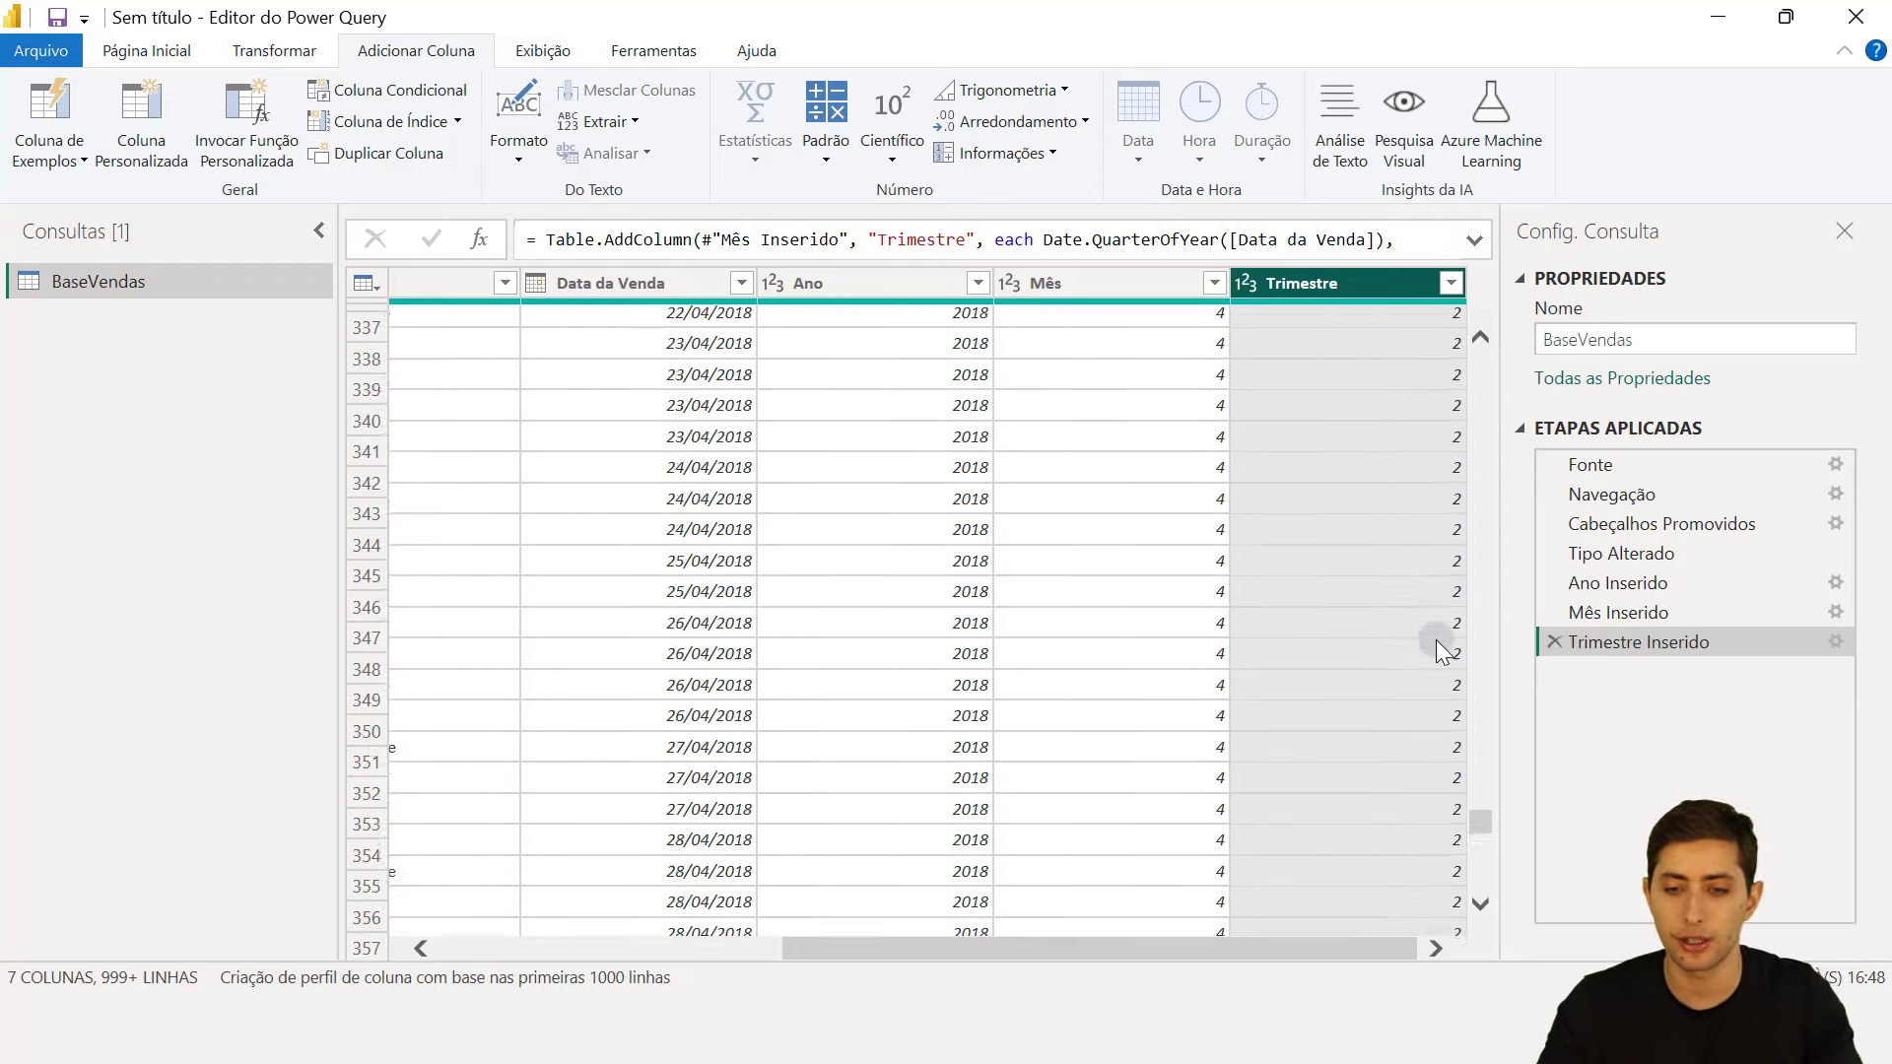
drag(1482, 826, 1468, 345)
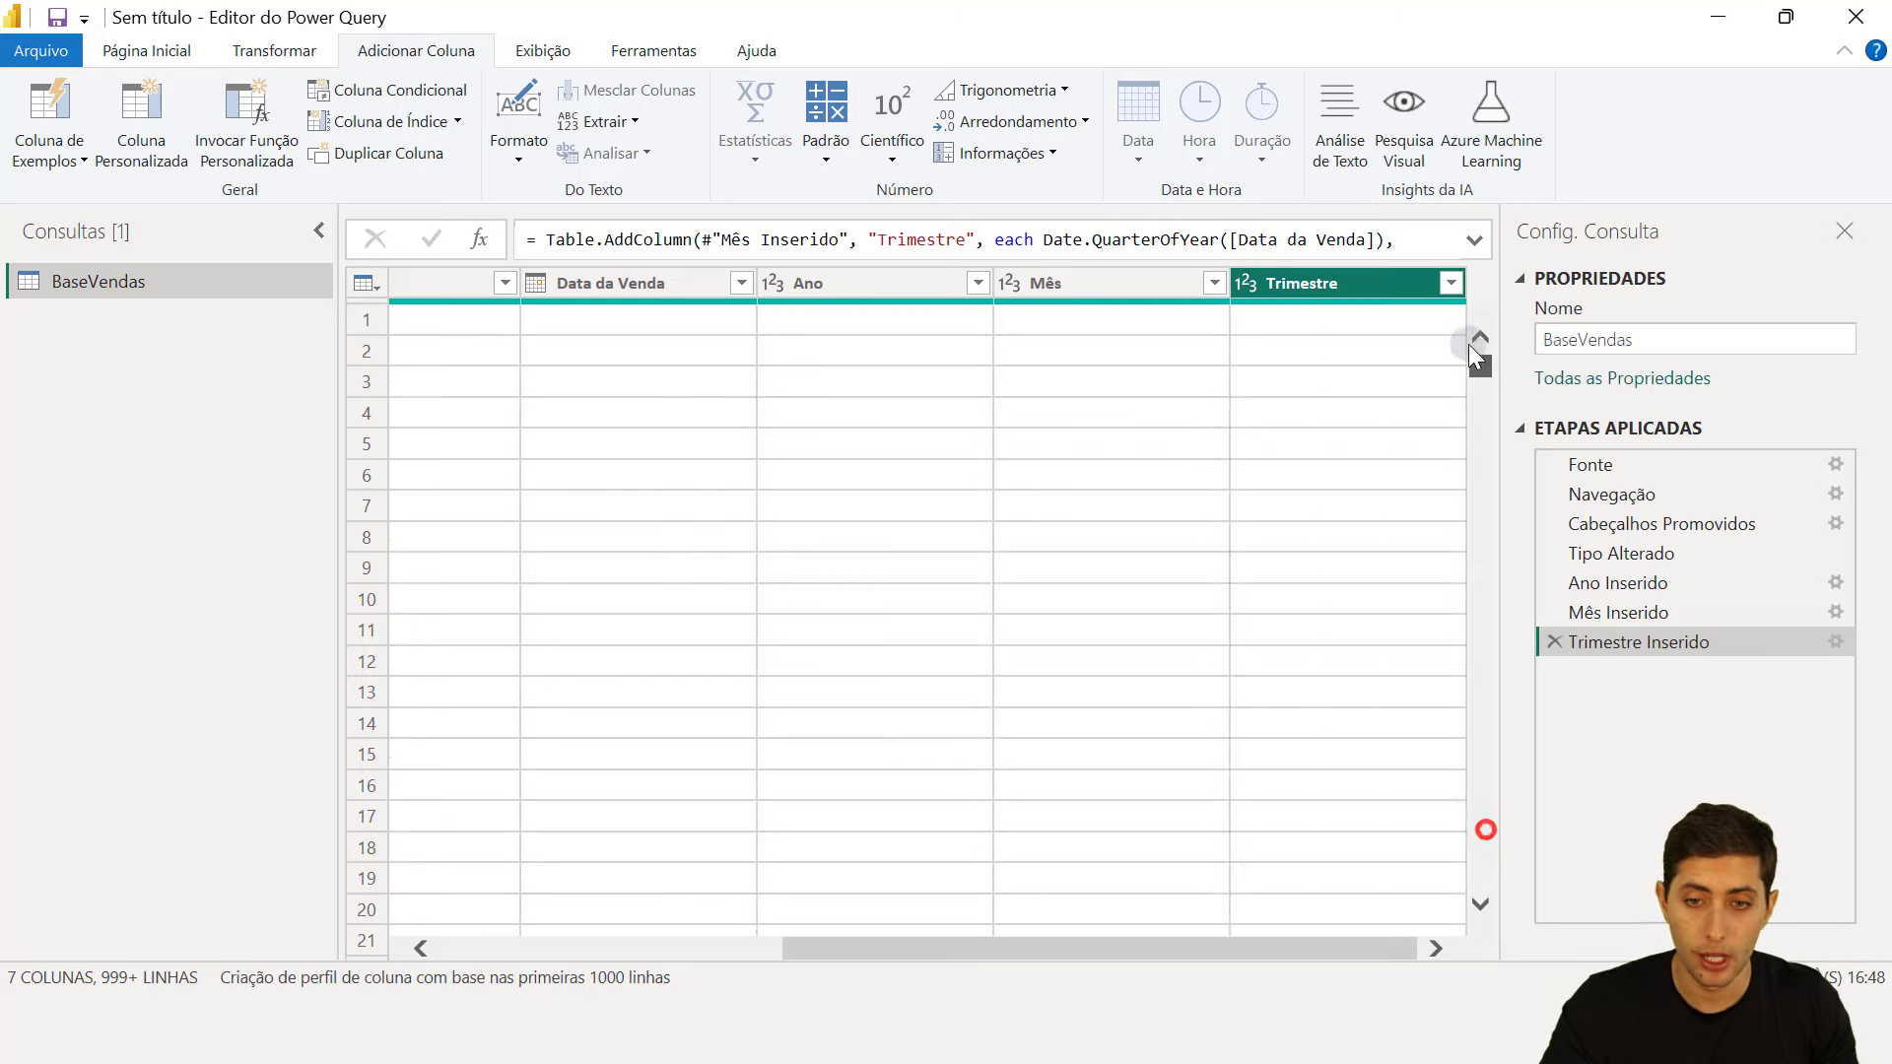
- Add a new column with the month name (Nome do Mês) extracted from Data da Venda, and check its values down the table
click(659, 284)
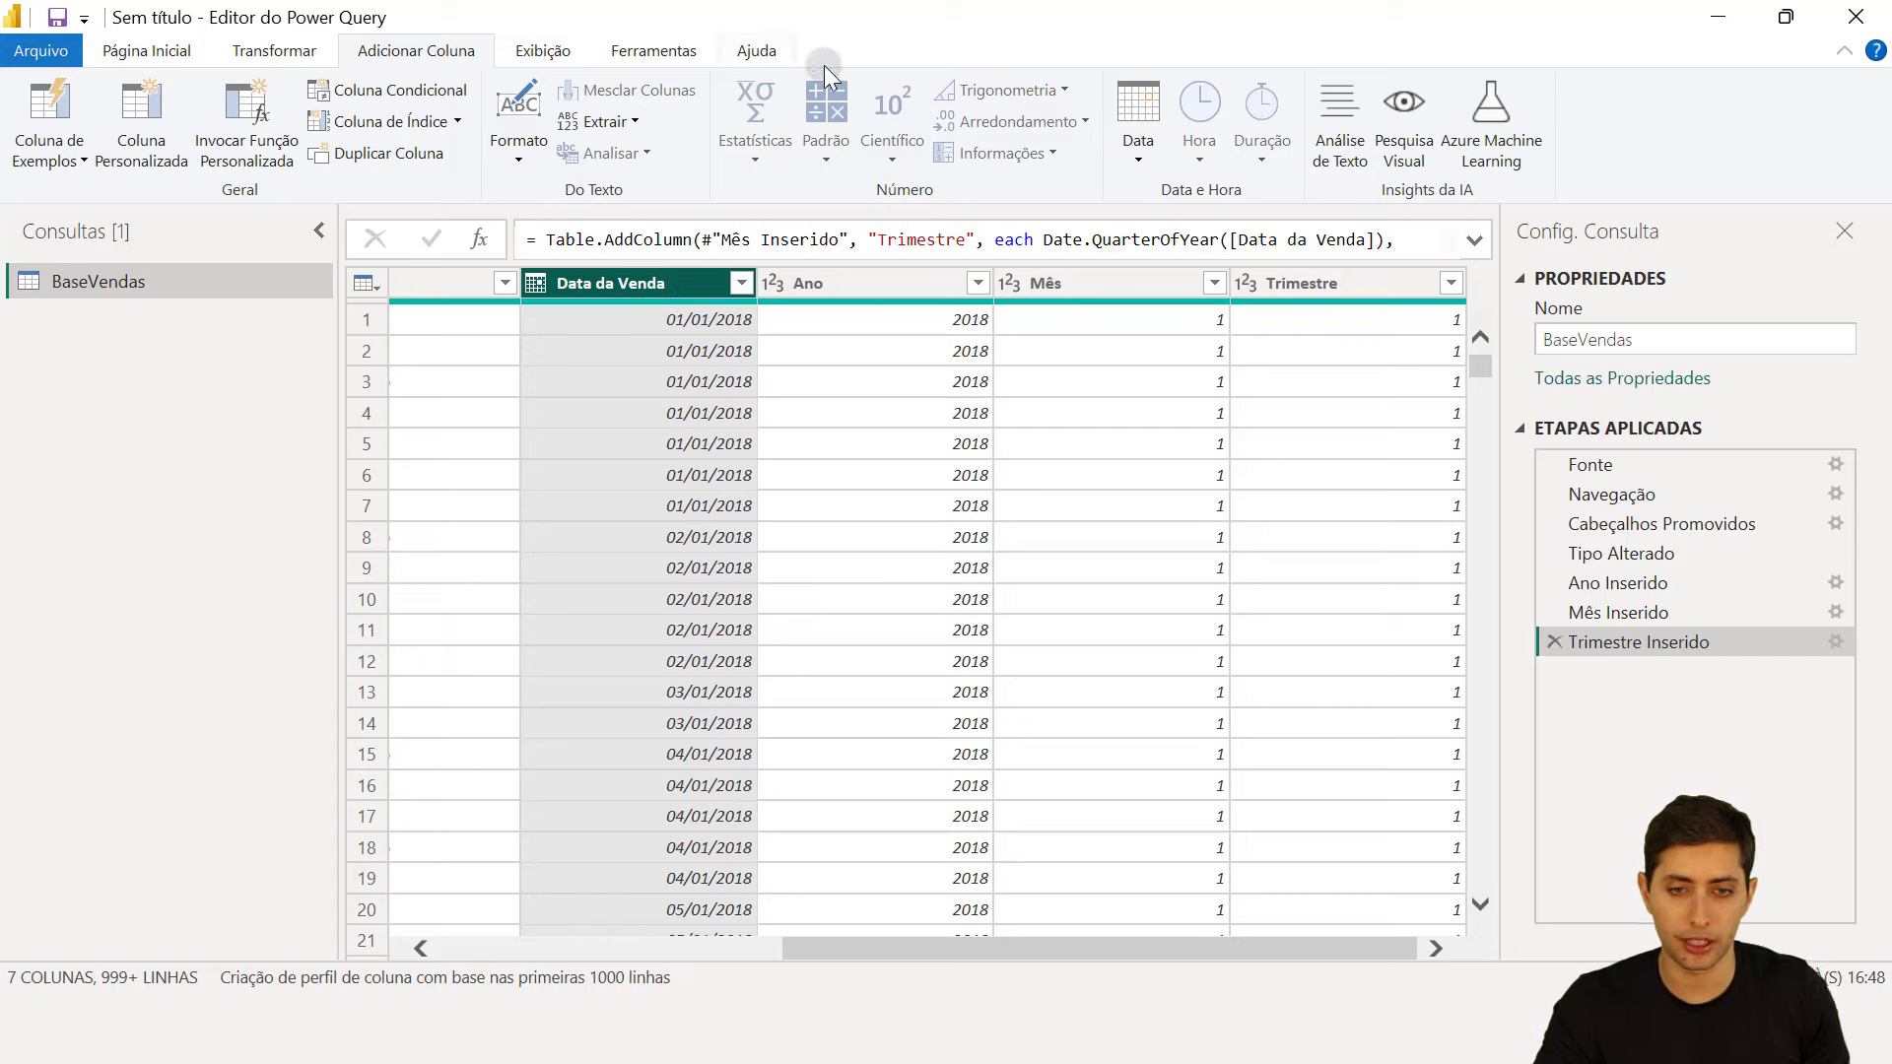
click(1140, 154)
mouse_move(1206, 316)
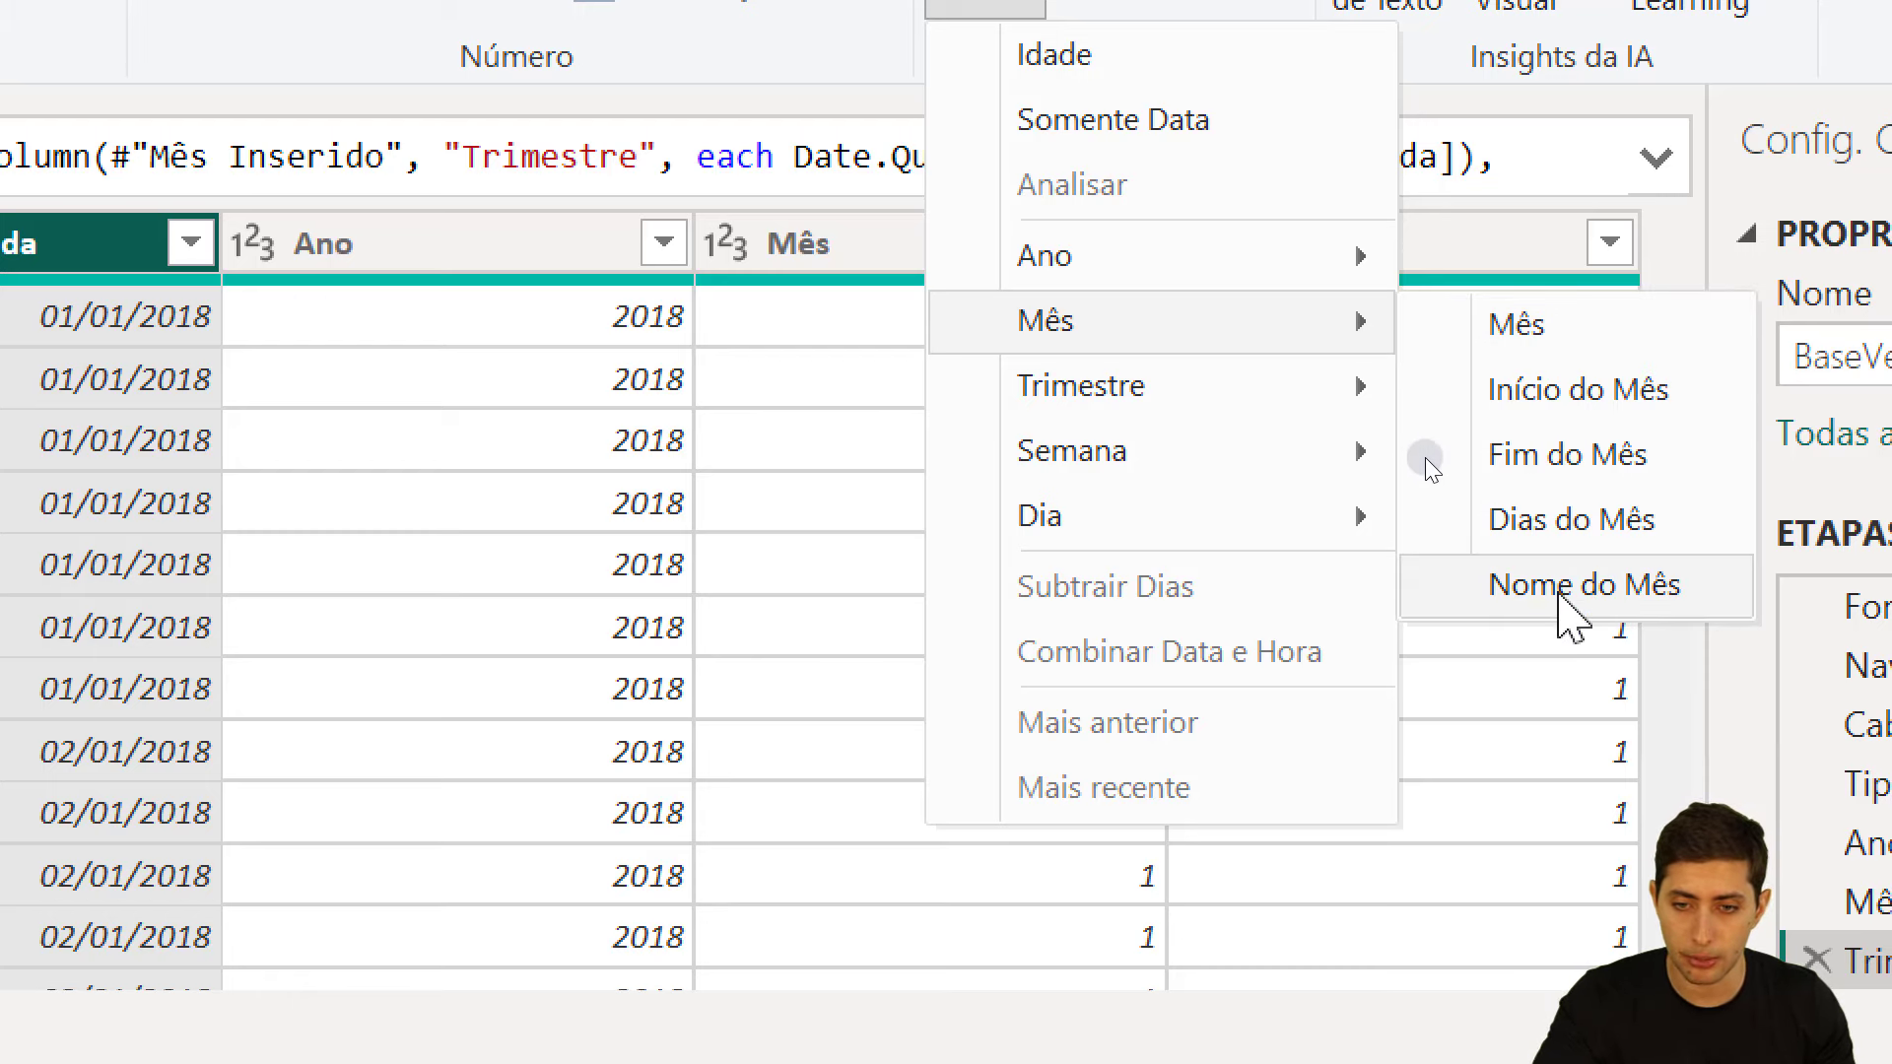
click(1535, 592)
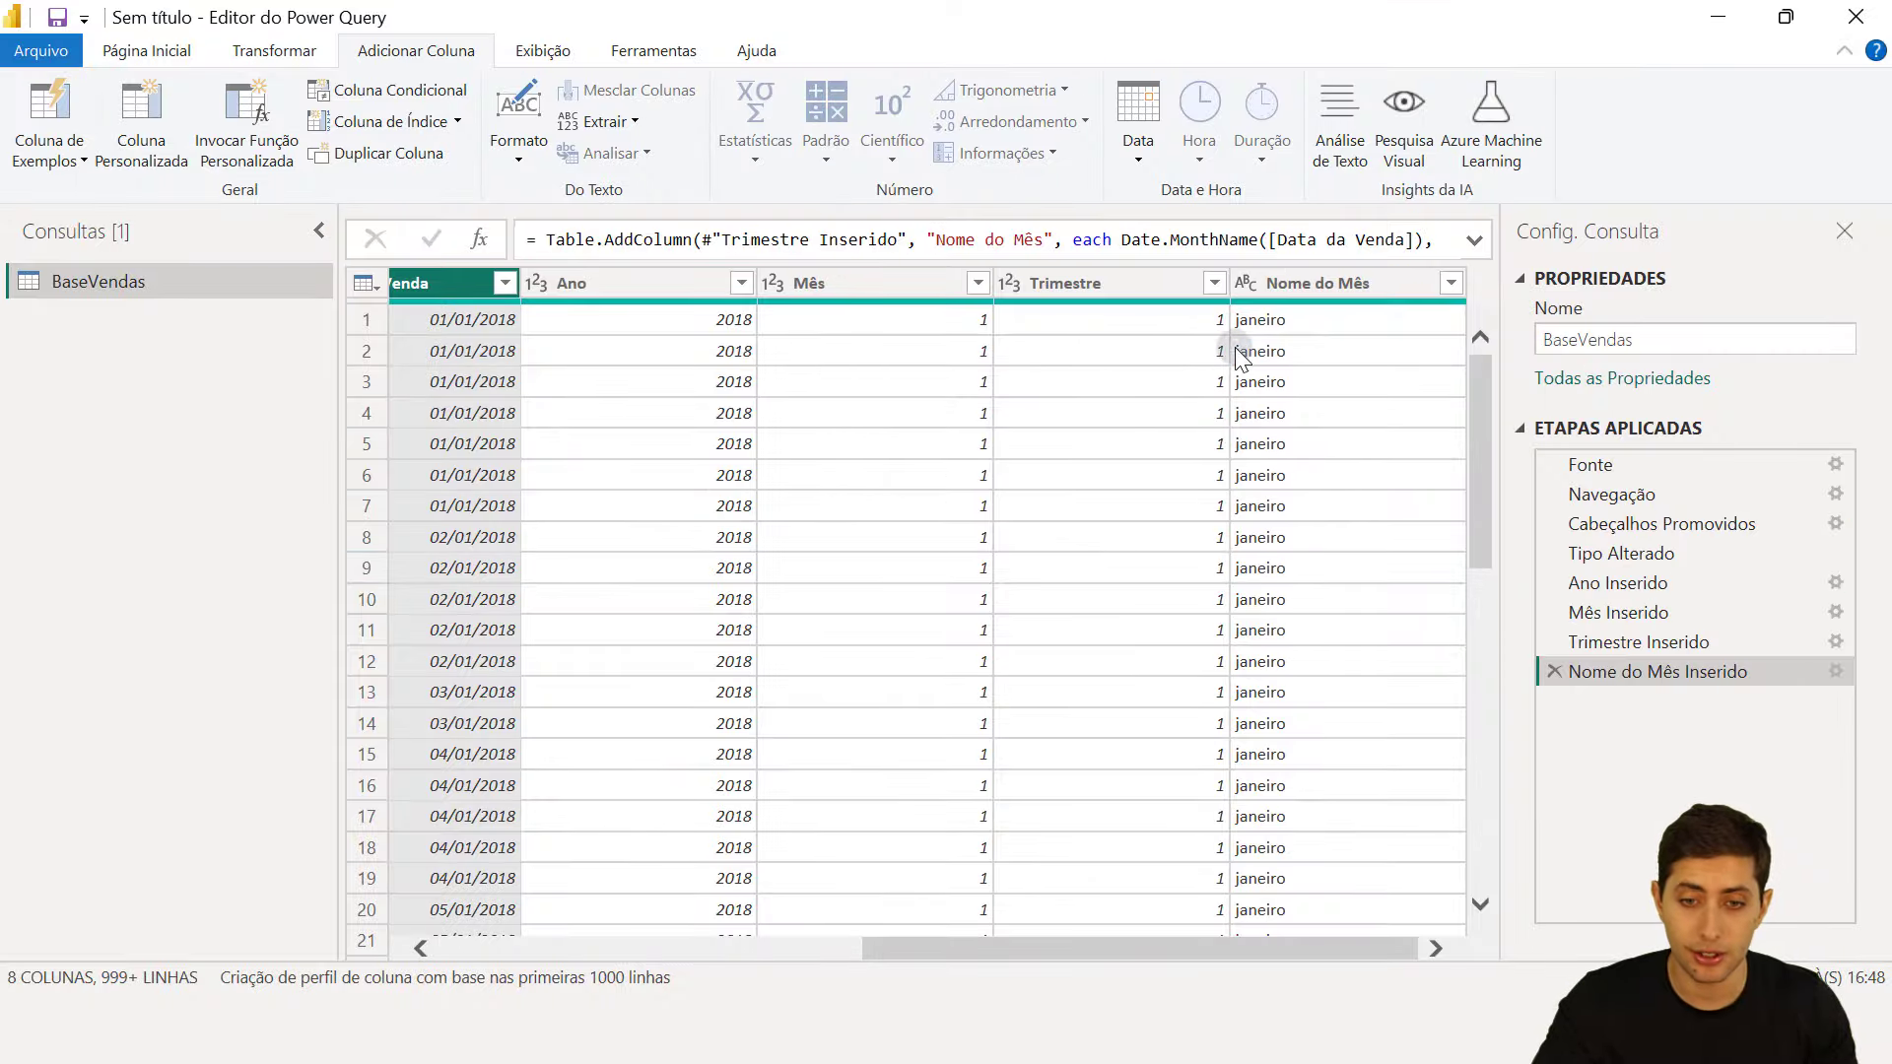
scroll(1271, 365, down, 10)
scroll(1288, 436, down, 20)
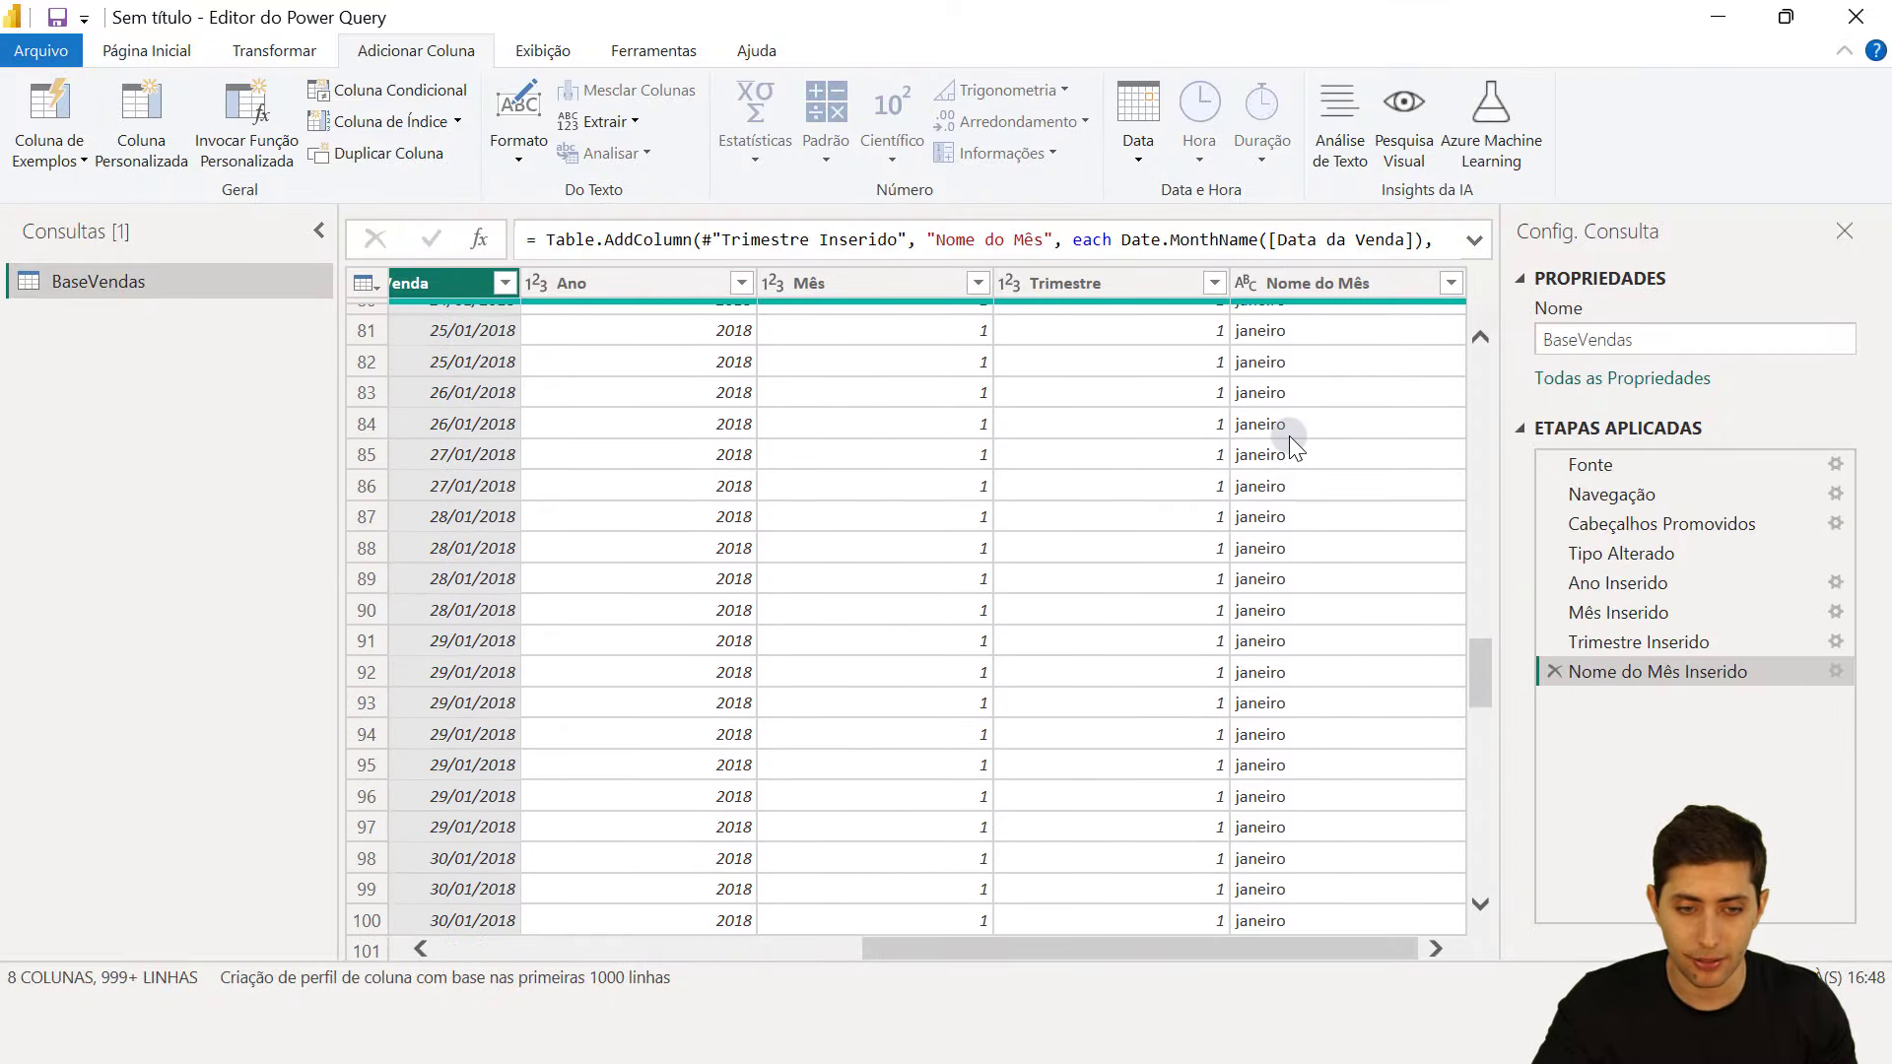
scroll(1357, 739, down, 20)
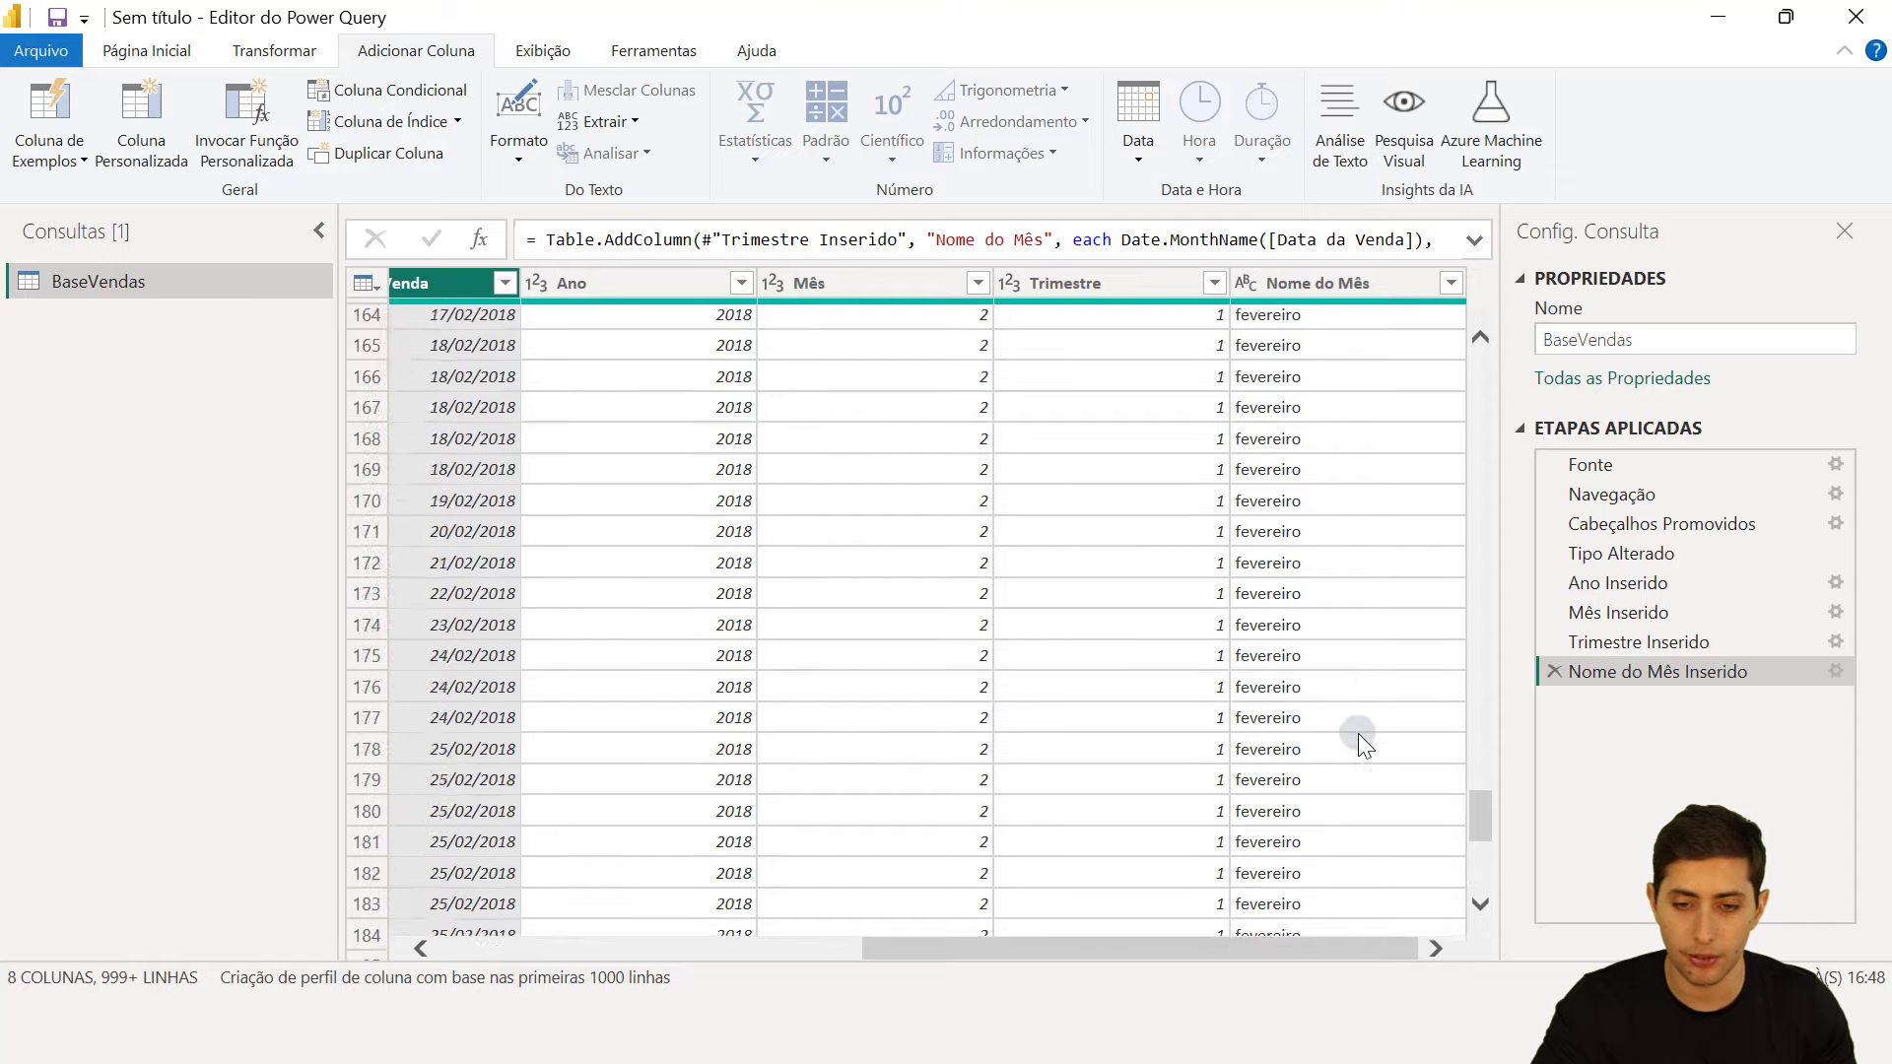
scroll(1358, 733, up, 20)
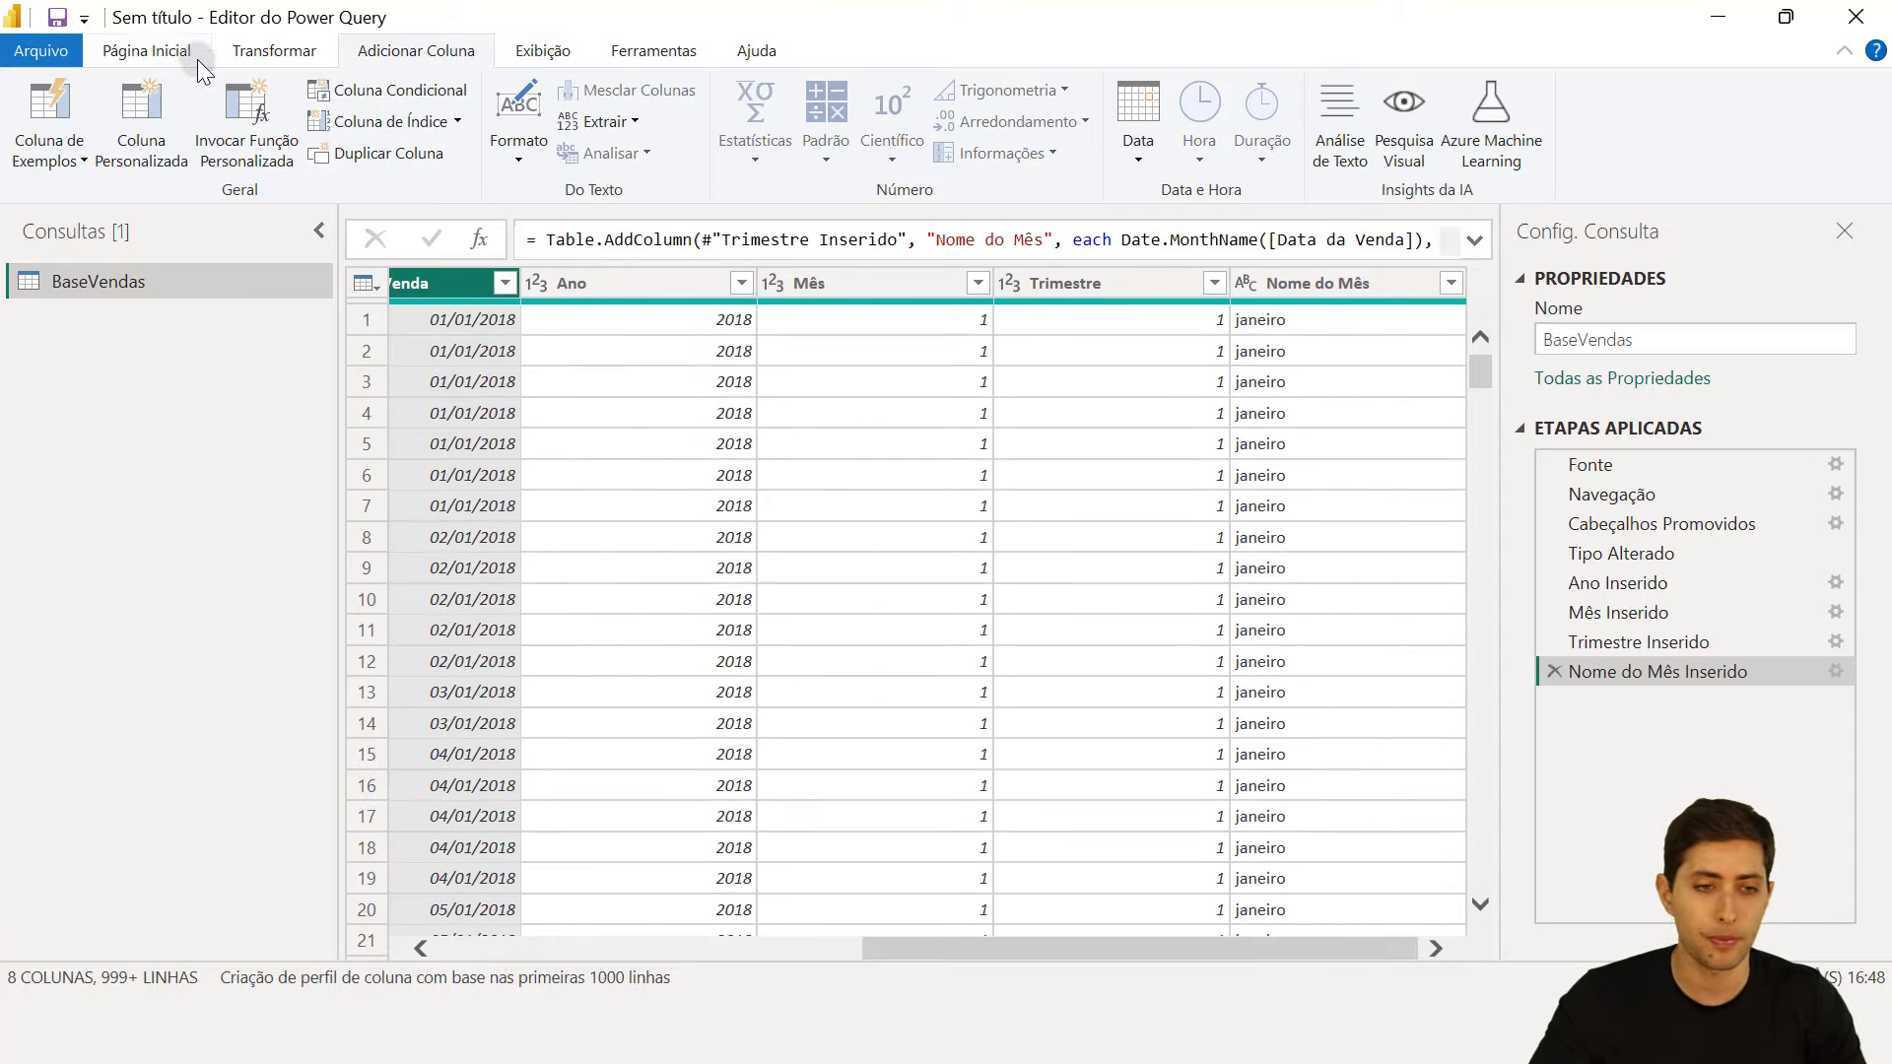
- Close Power Query applying the changes, and show the loaded BaseVendas table in Power BI Desktop's data view
click(146, 45)
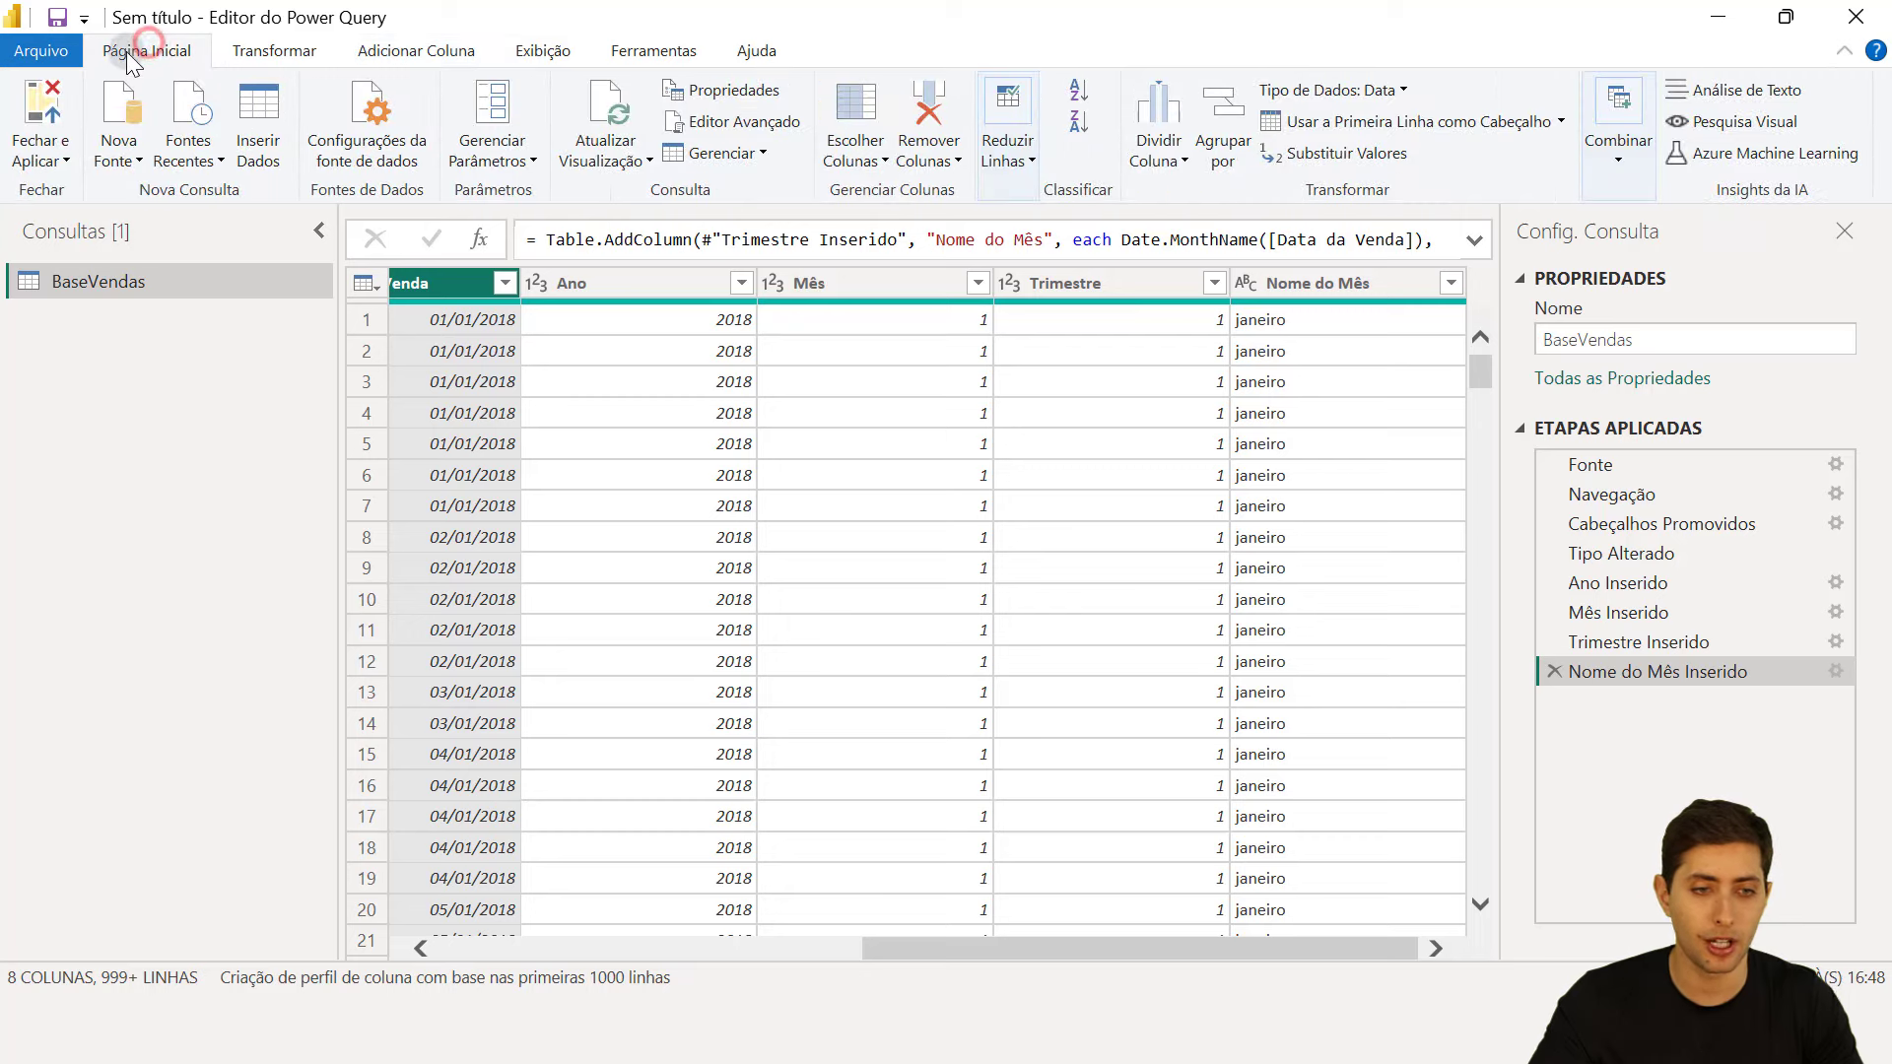
click(44, 99)
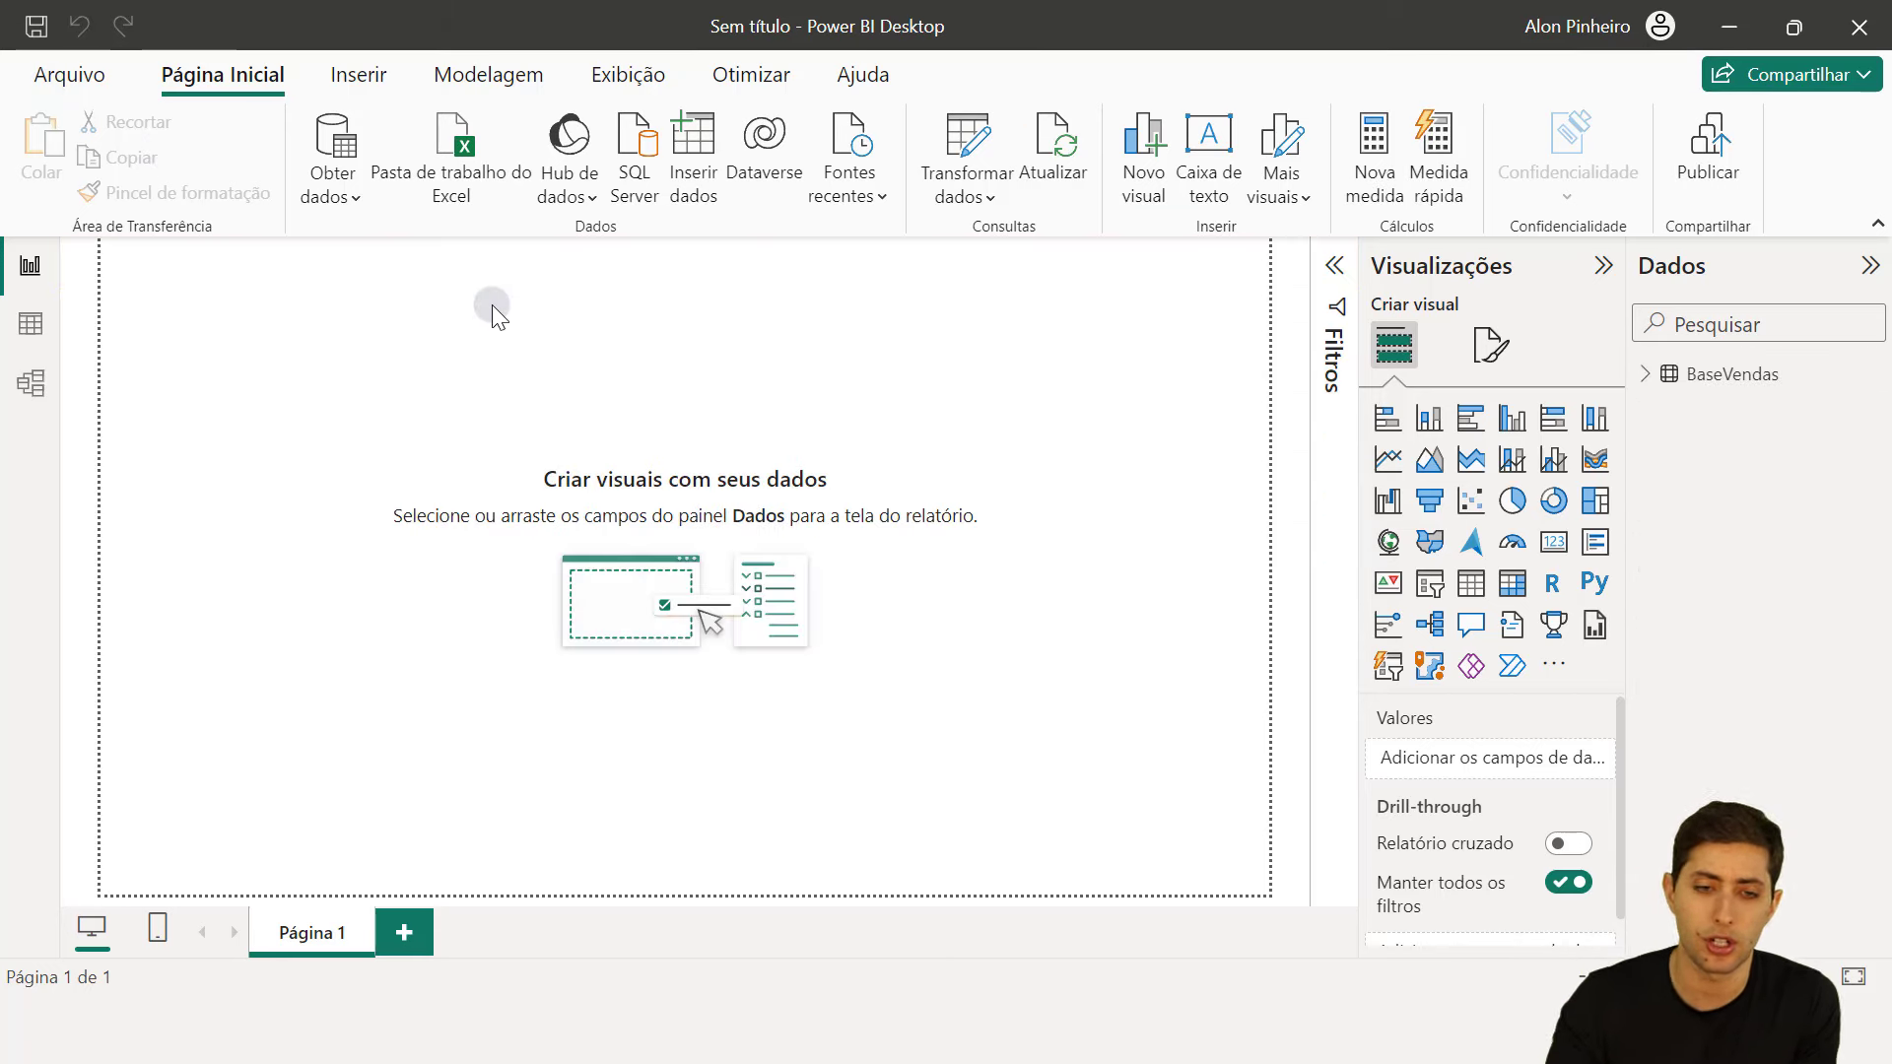
click(28, 335)
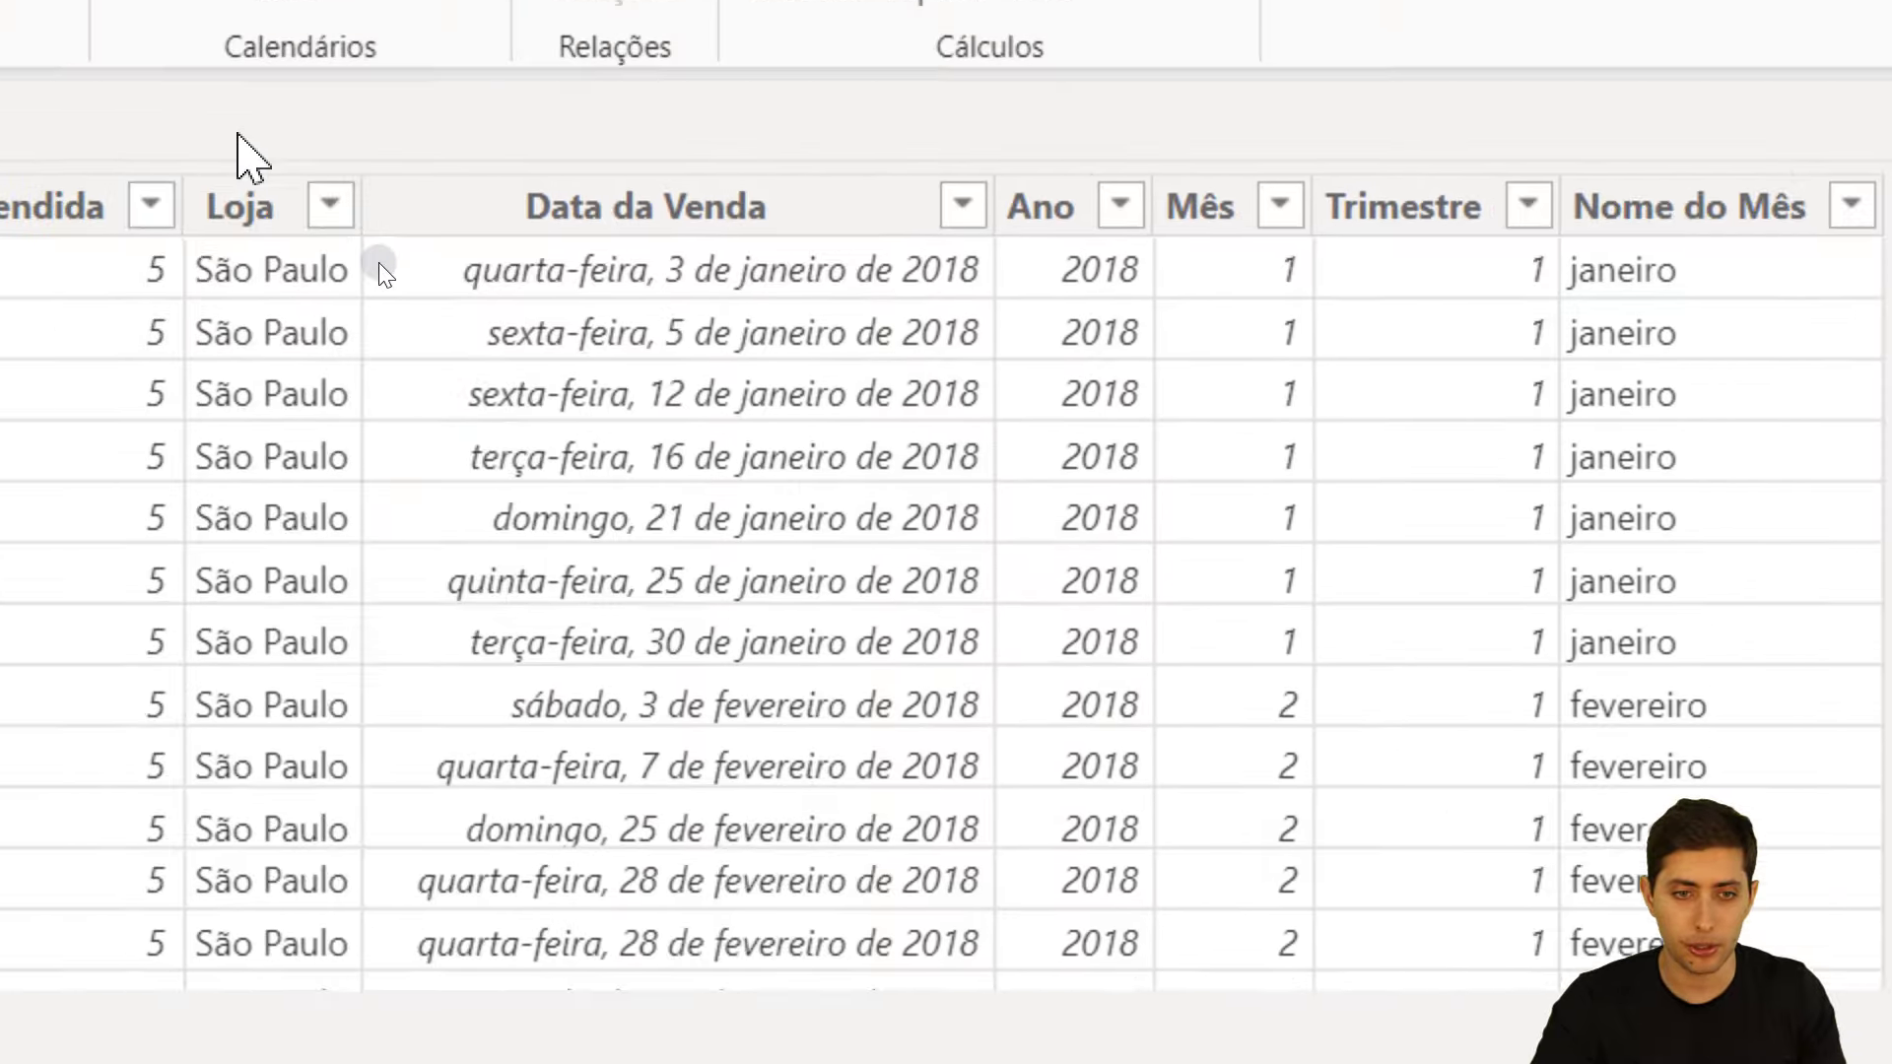
- Sort the BaseVendas table by Data da Venda in ascending order
click(819, 222)
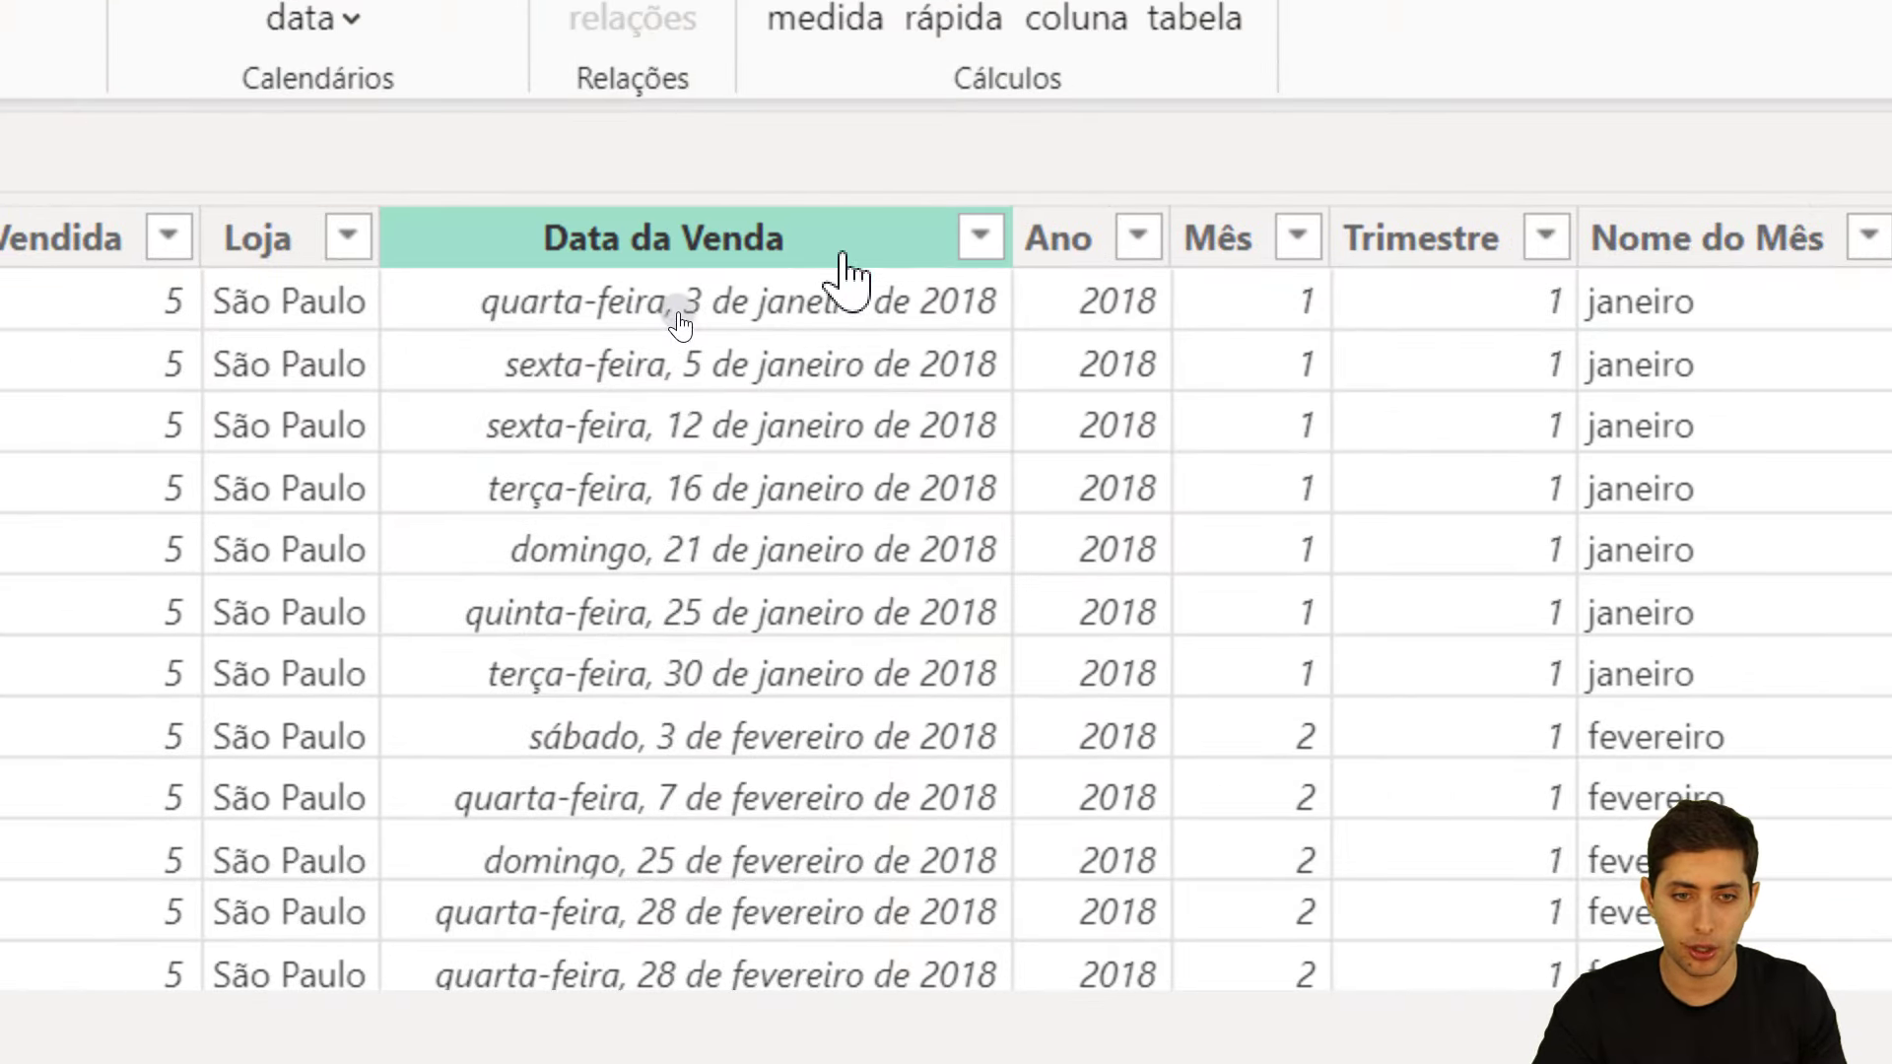
click(979, 243)
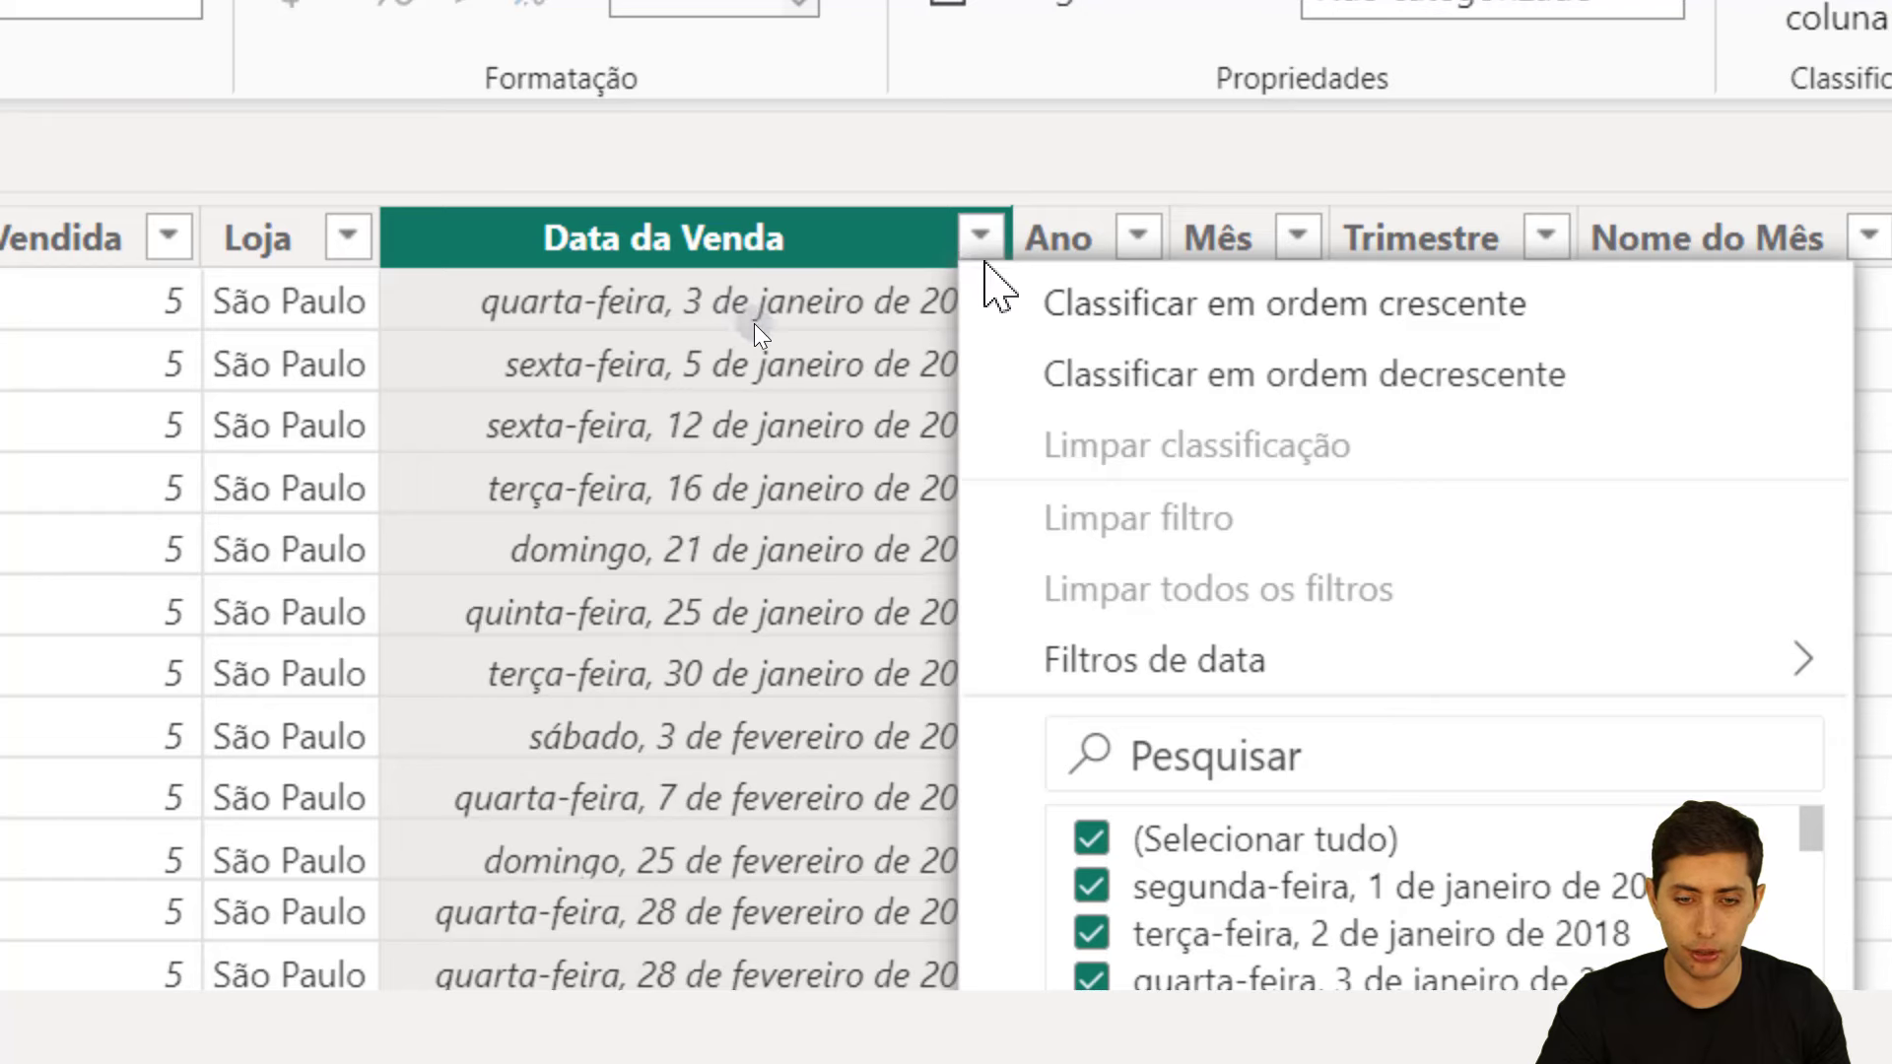
click(1018, 306)
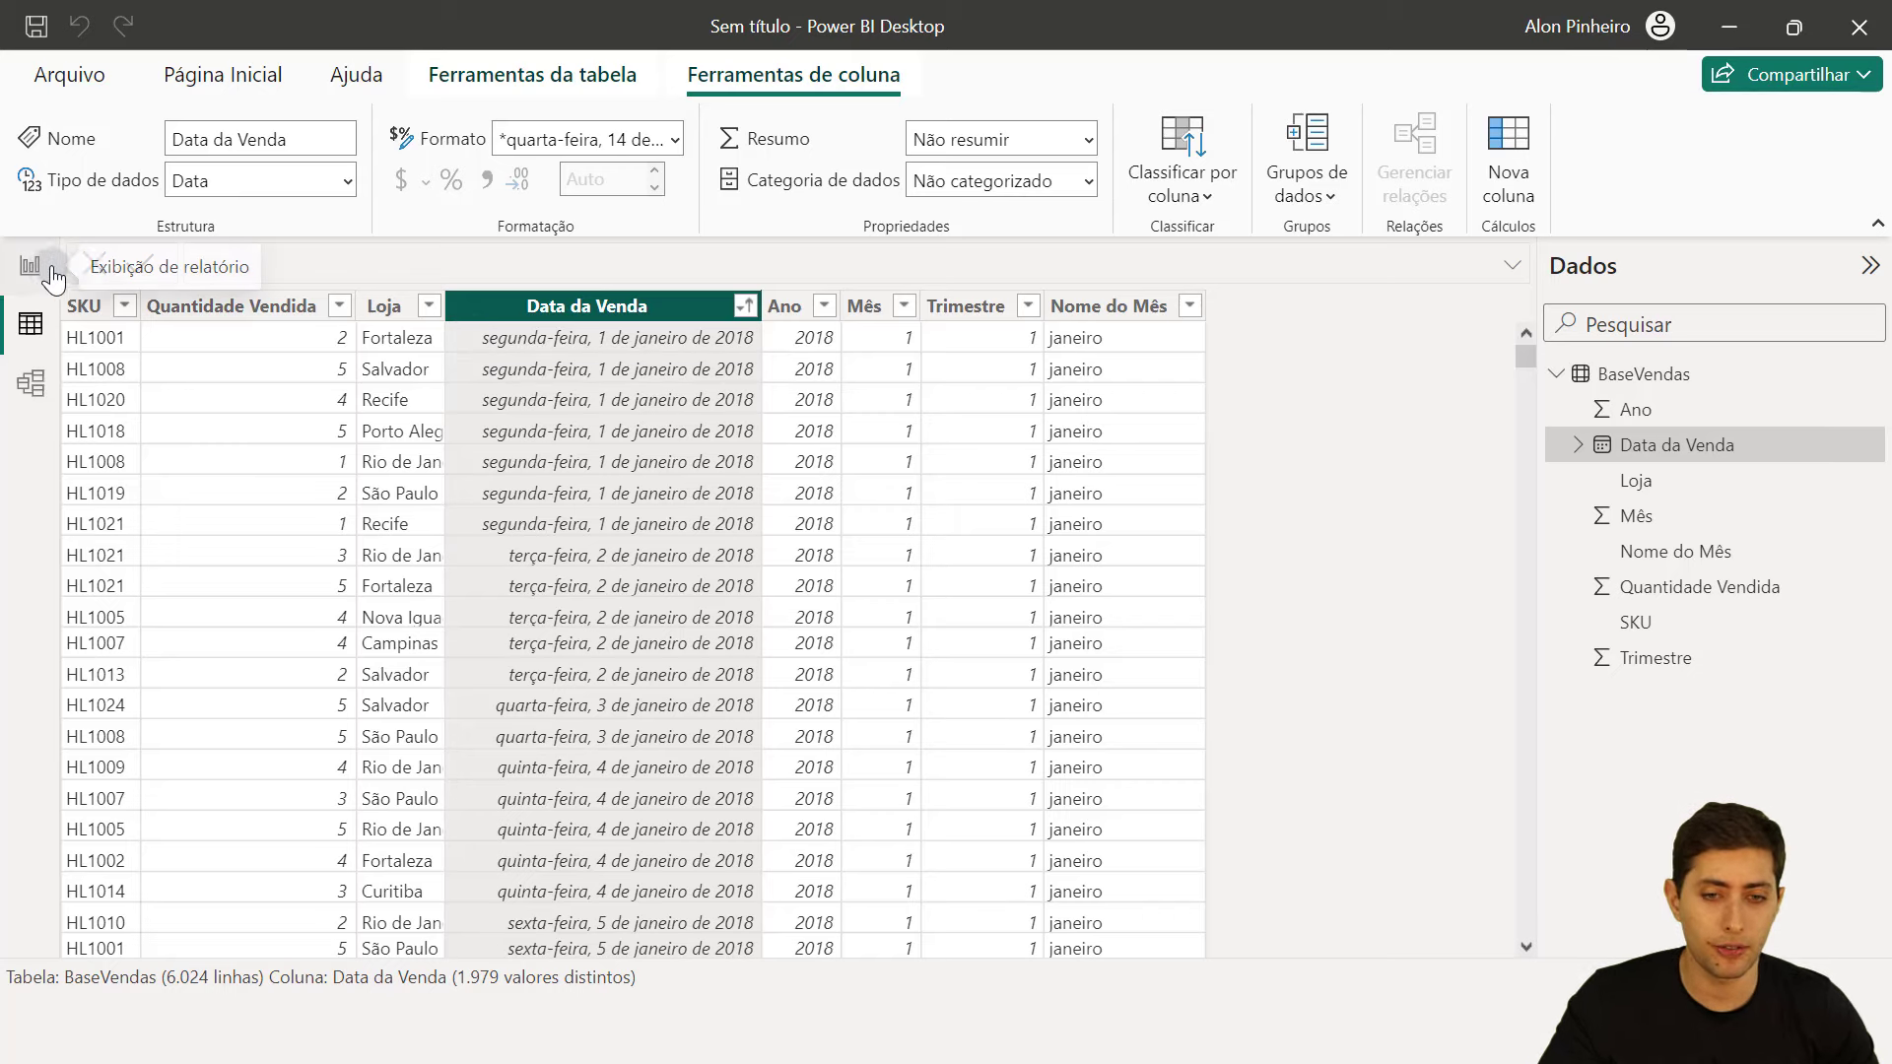
- Review the Quantidade Vendida, Nome do Mês and Mês columns of the BaseVendas table
click(254, 311)
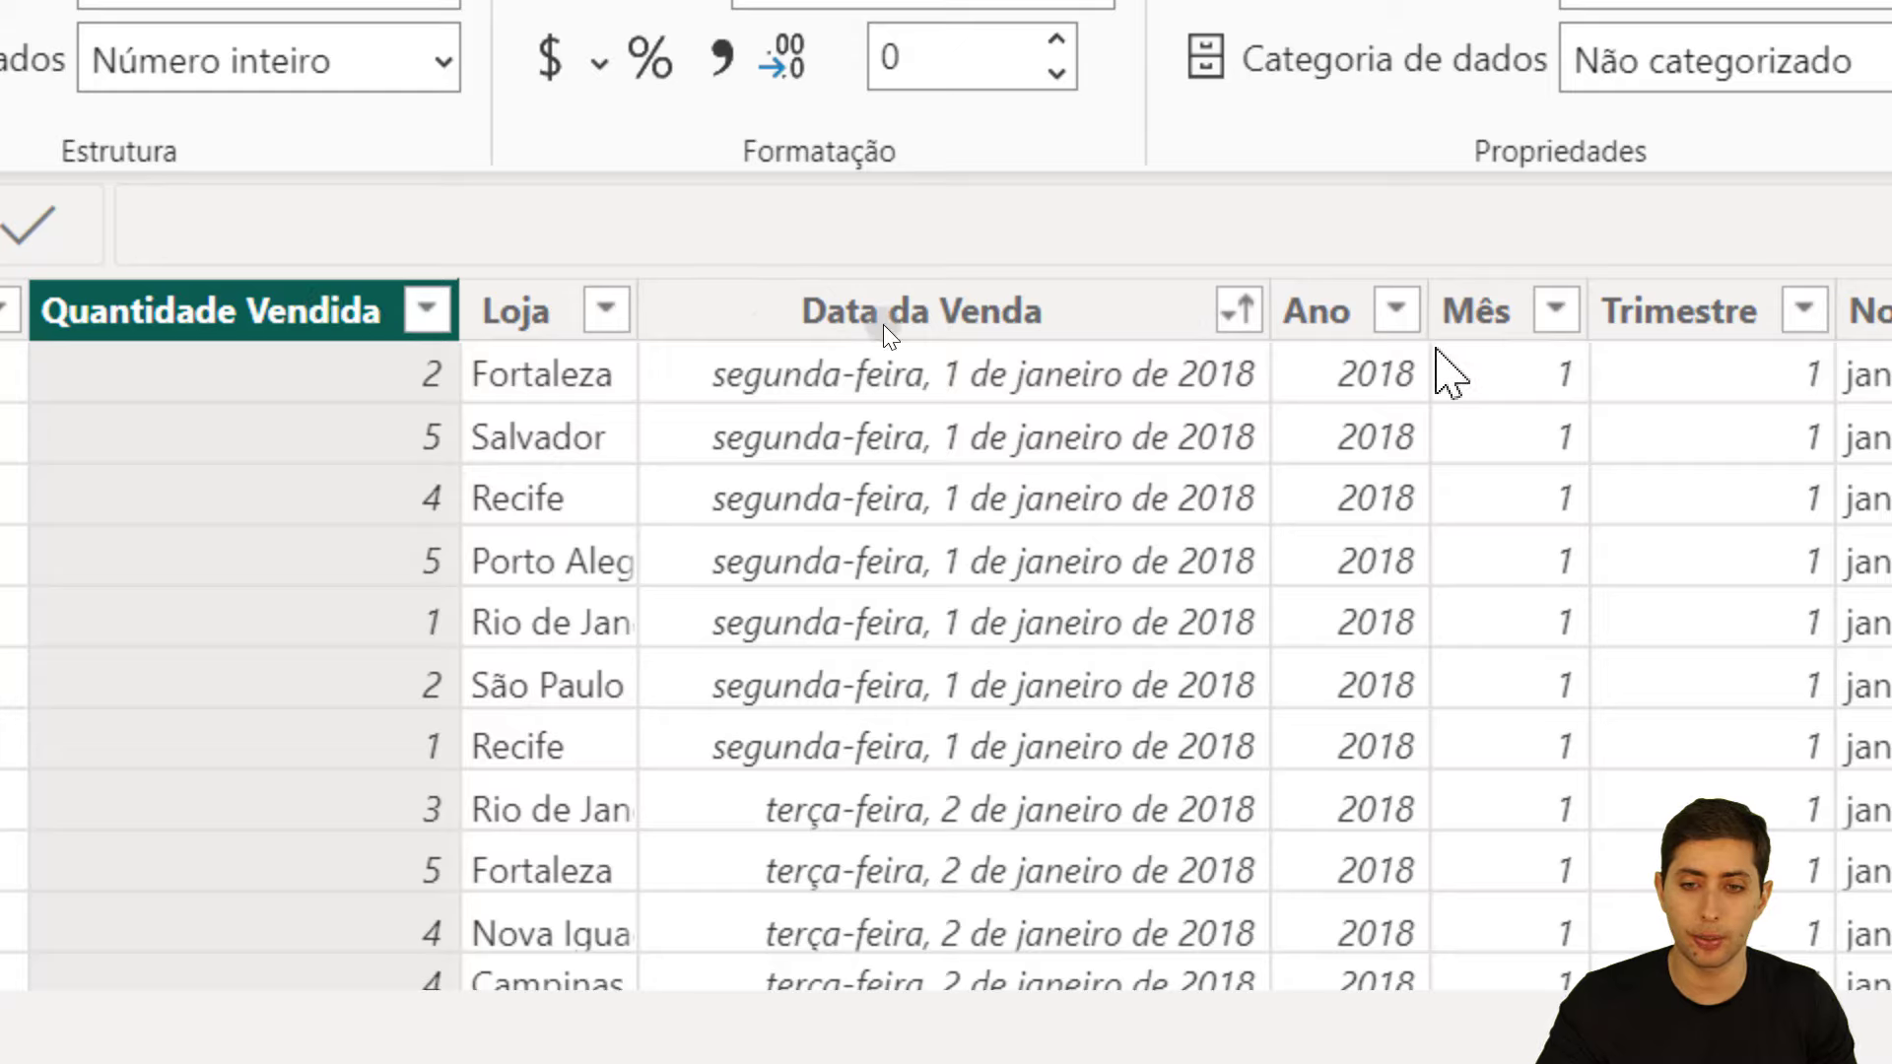
click(1659, 333)
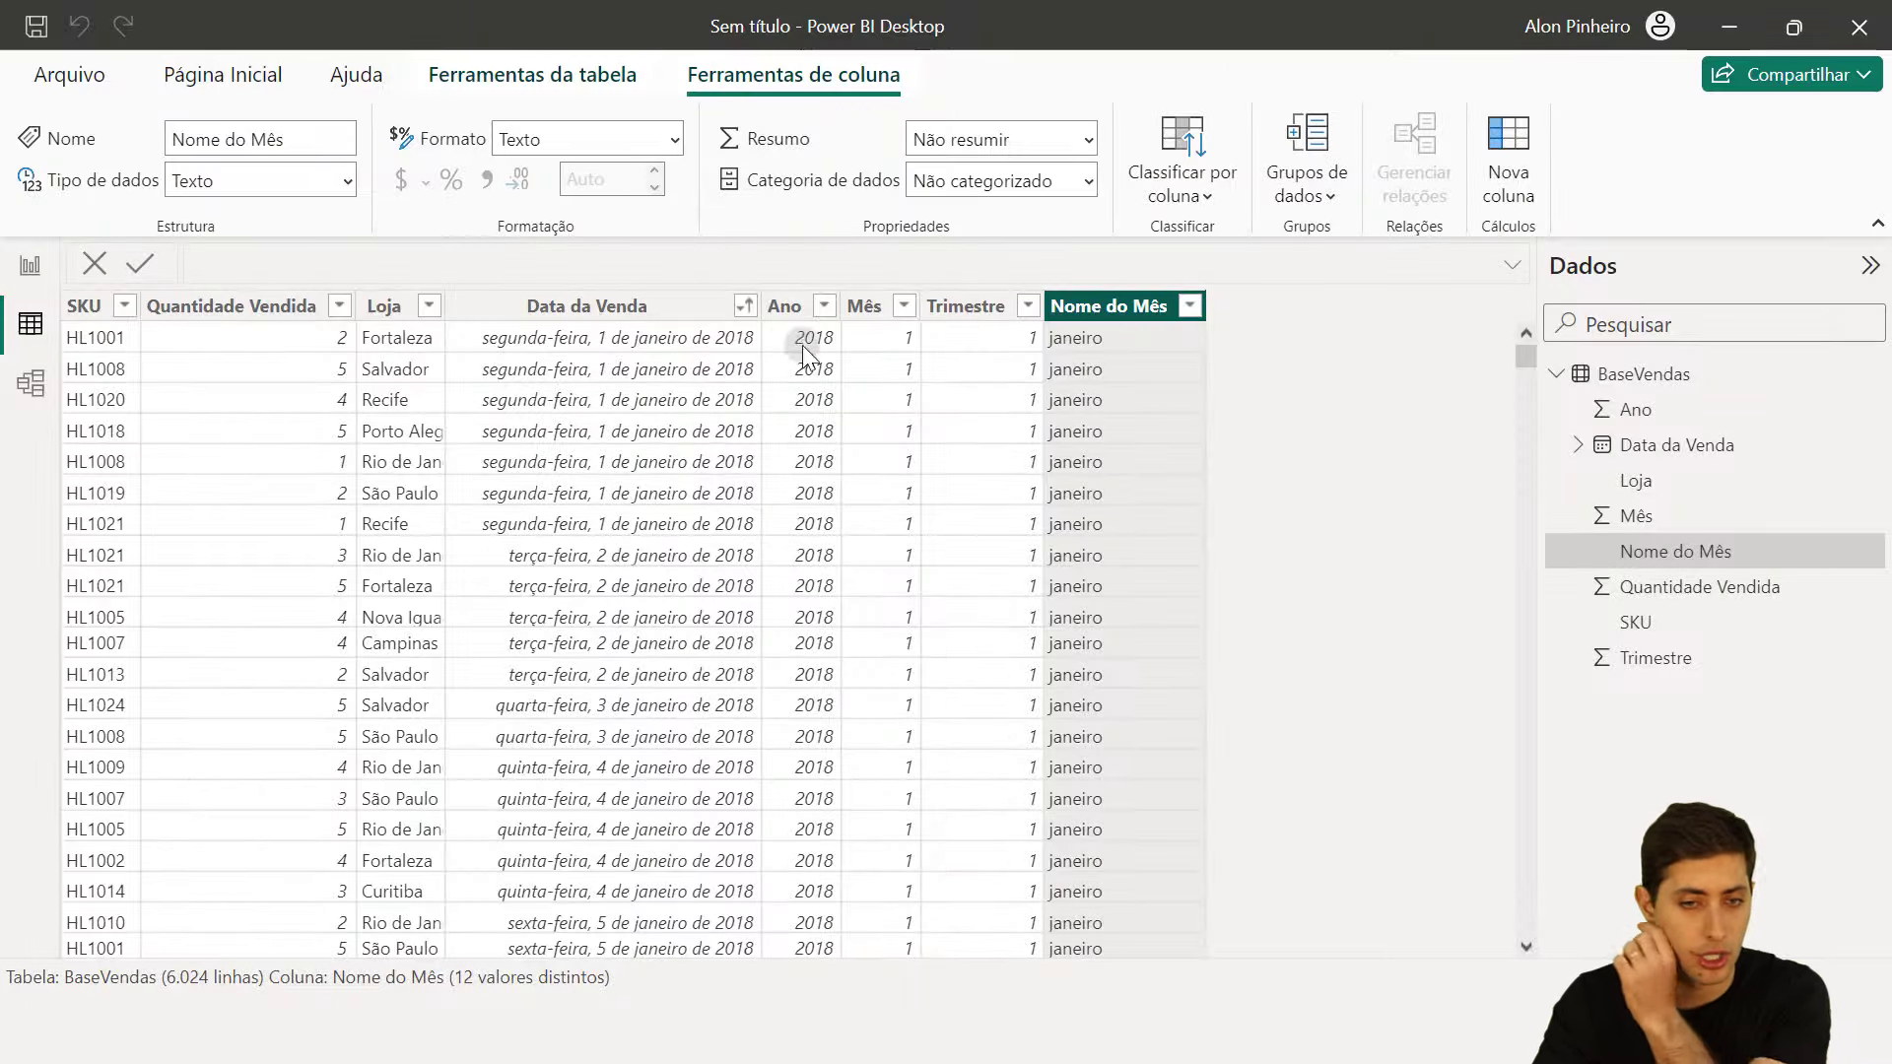
click(865, 306)
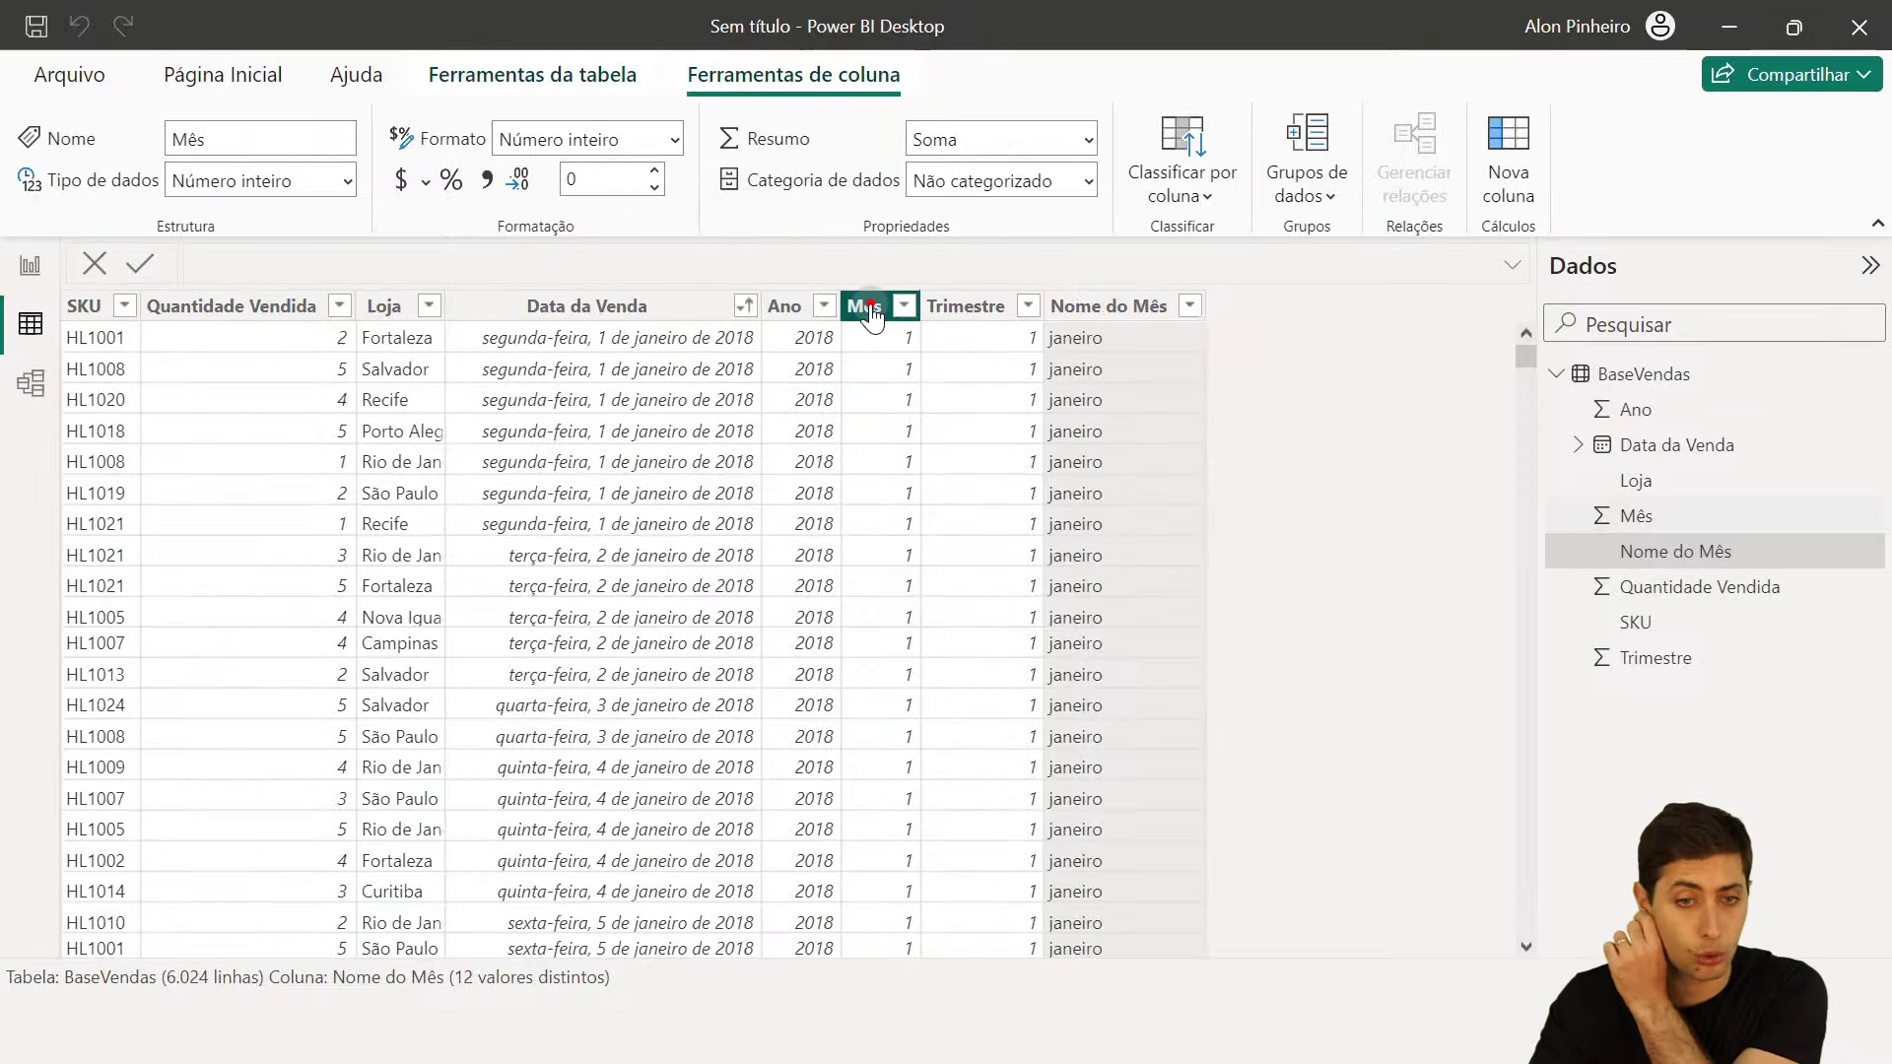
- Insert a stacked column chart on the report page, collapse the filters pane, and widen the chart near the middle of the page
click(28, 262)
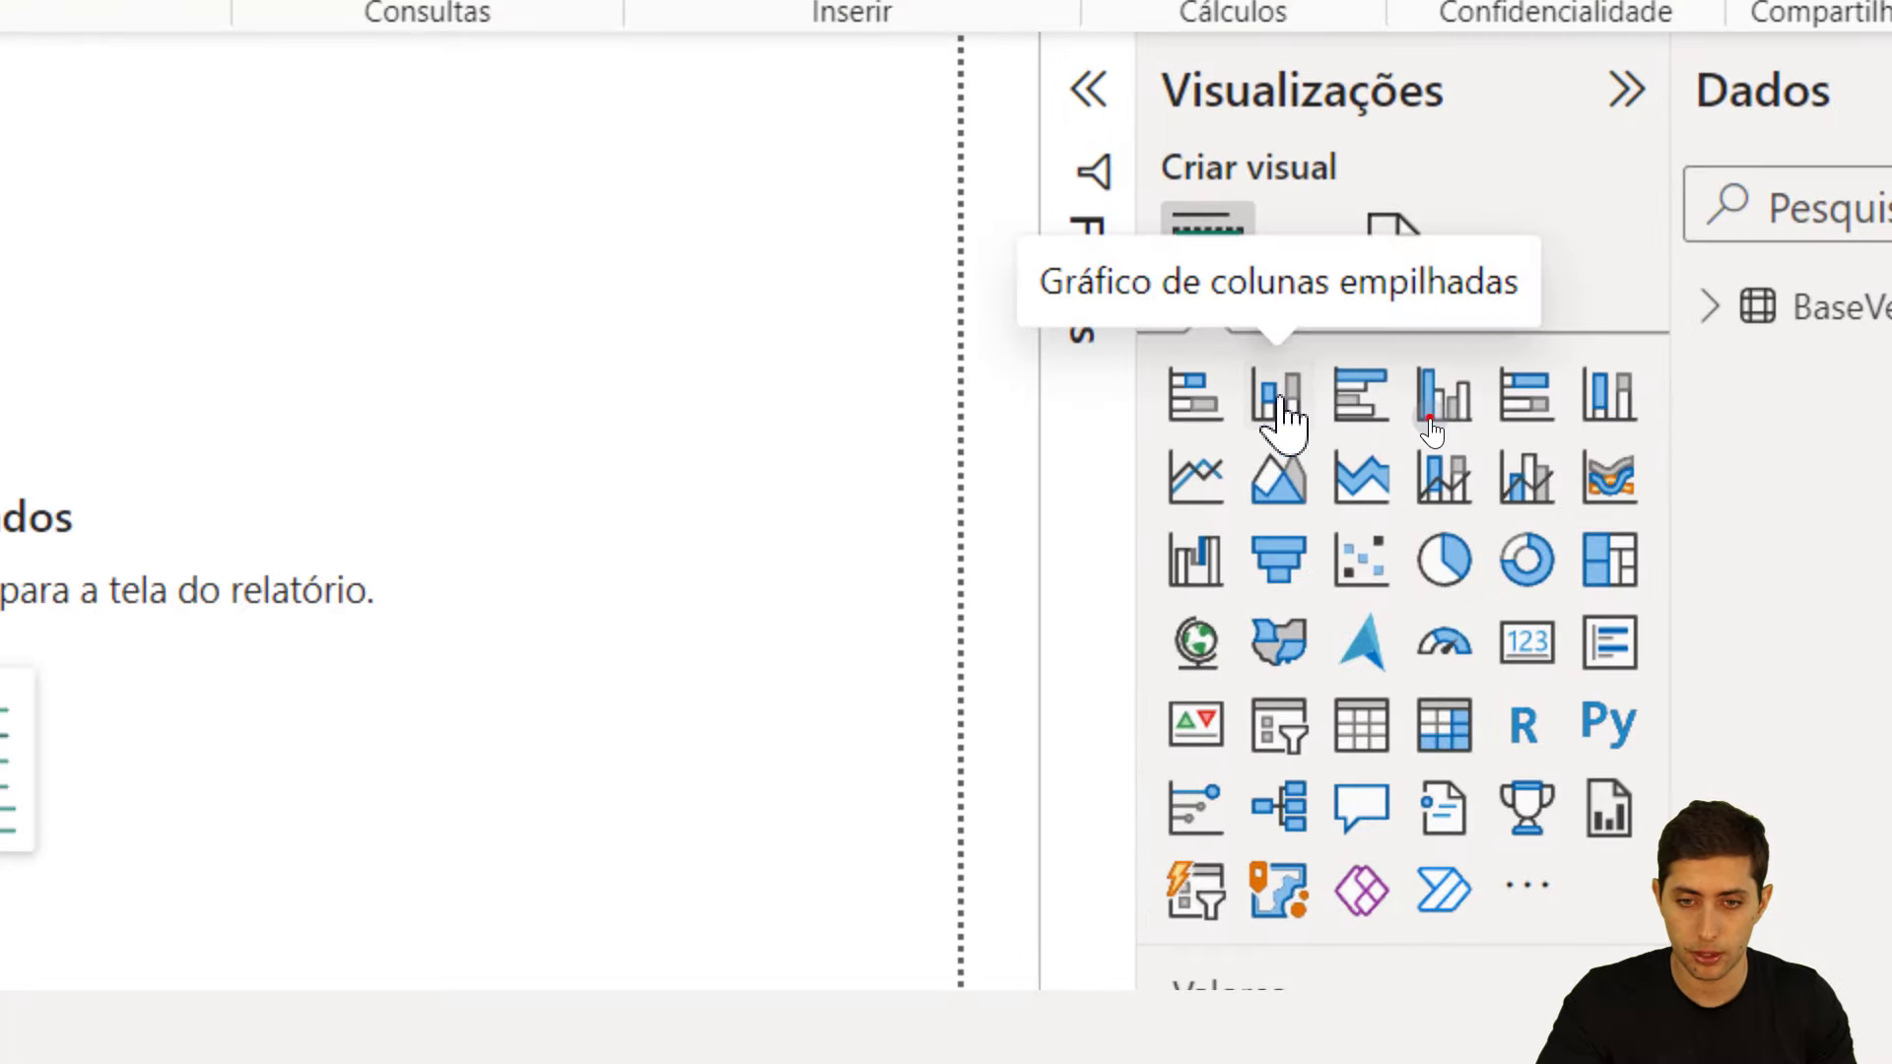
click(1280, 396)
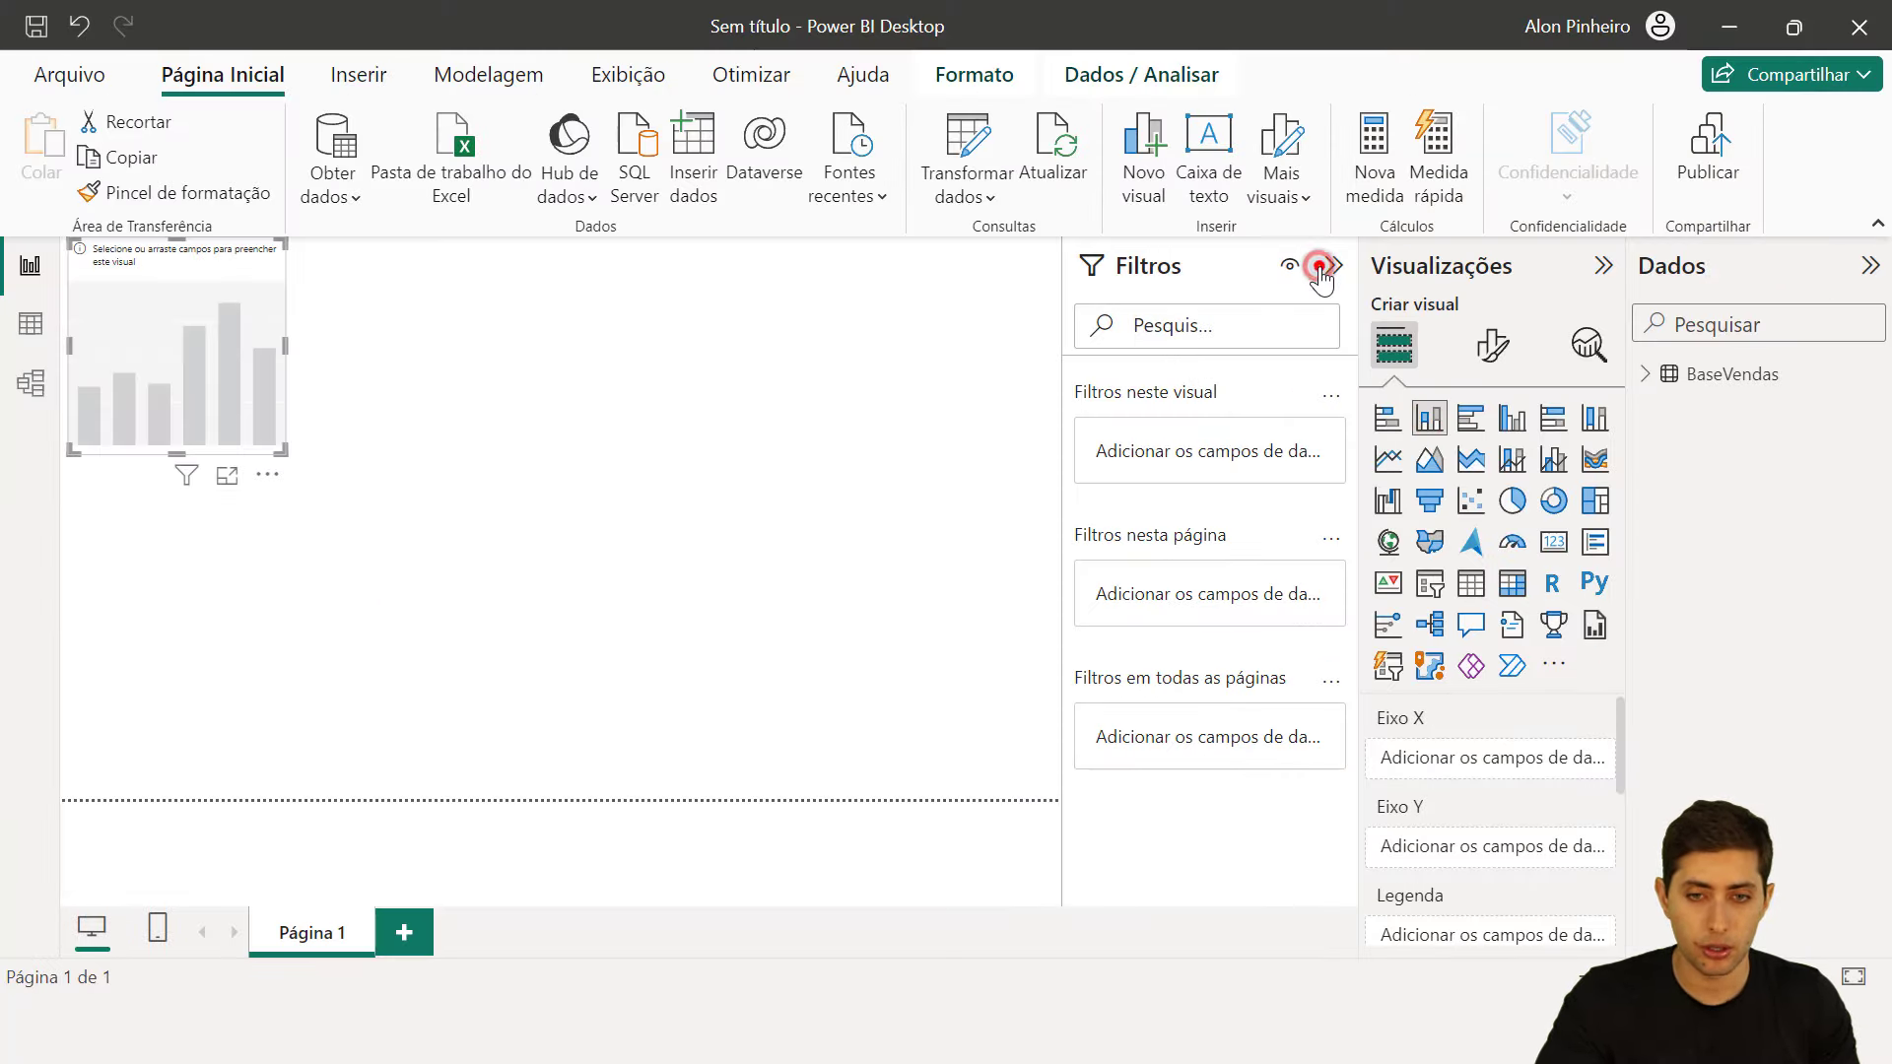
click(1320, 267)
drag(258, 410, 667, 650)
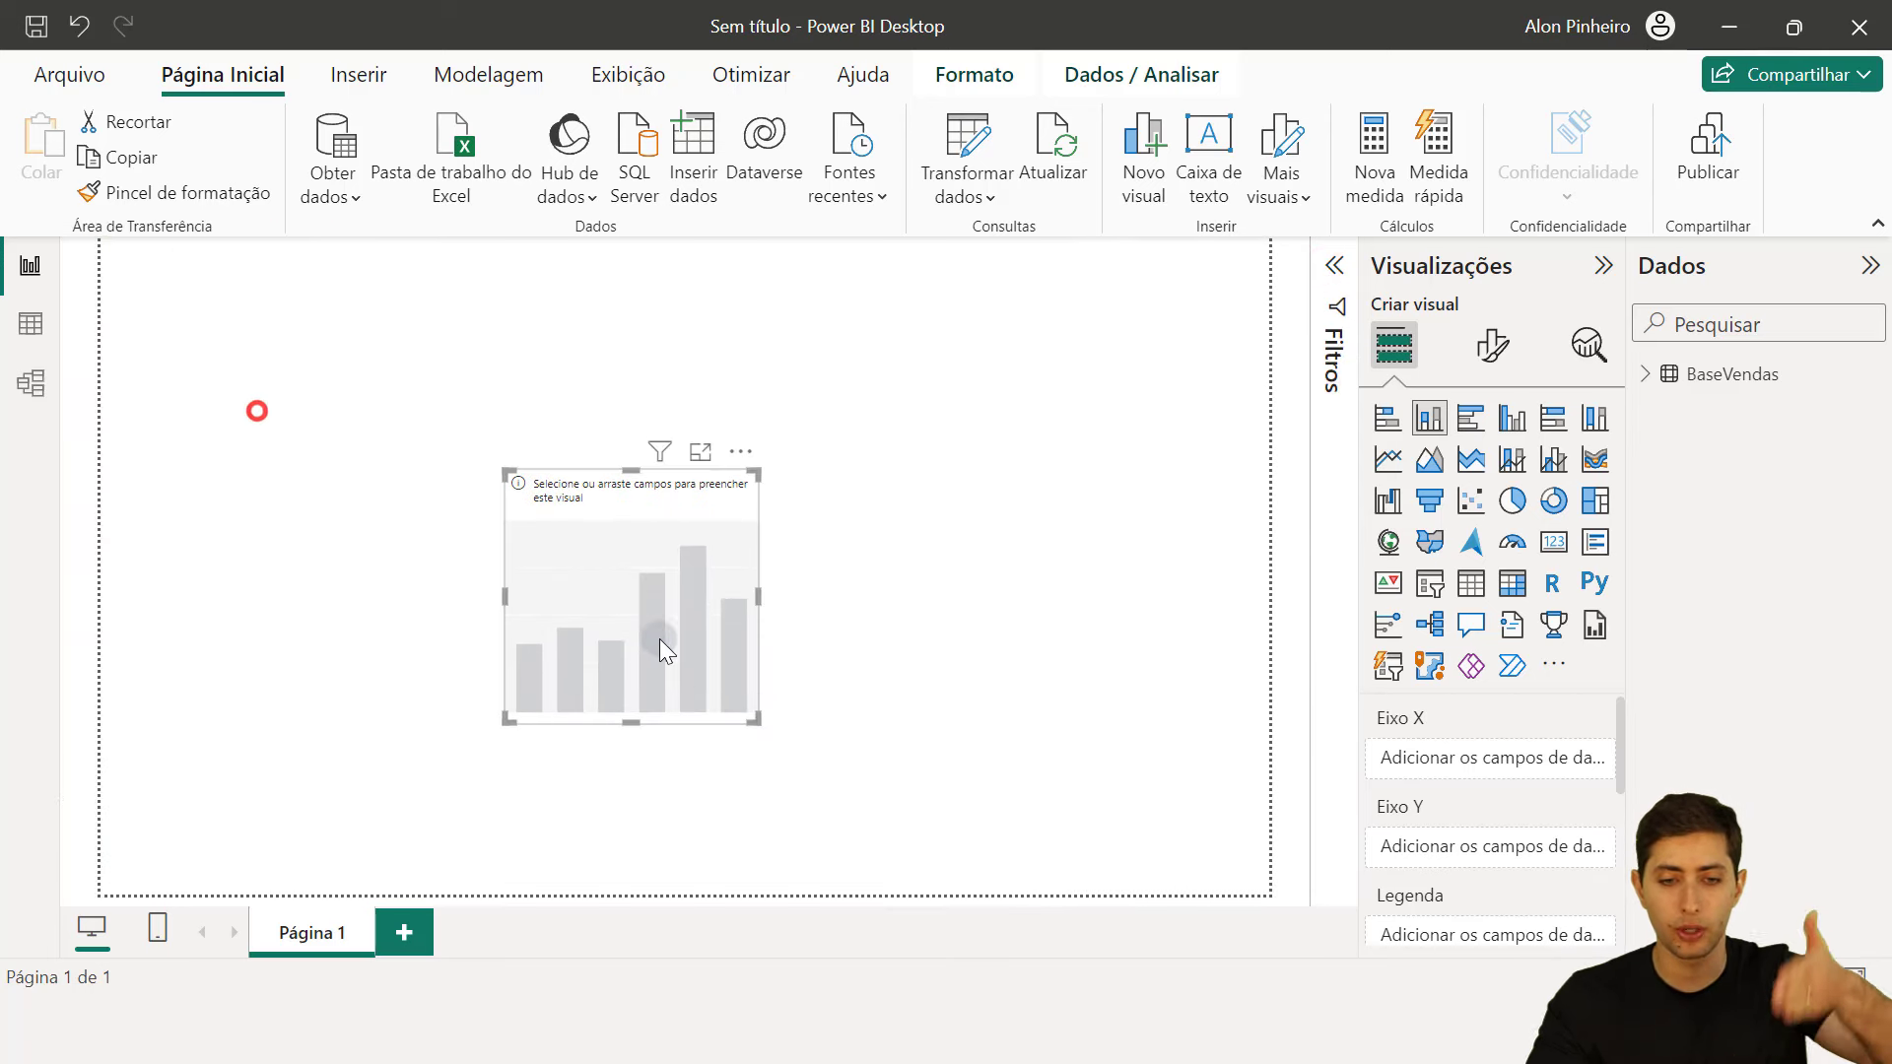
drag(756, 720, 1215, 755)
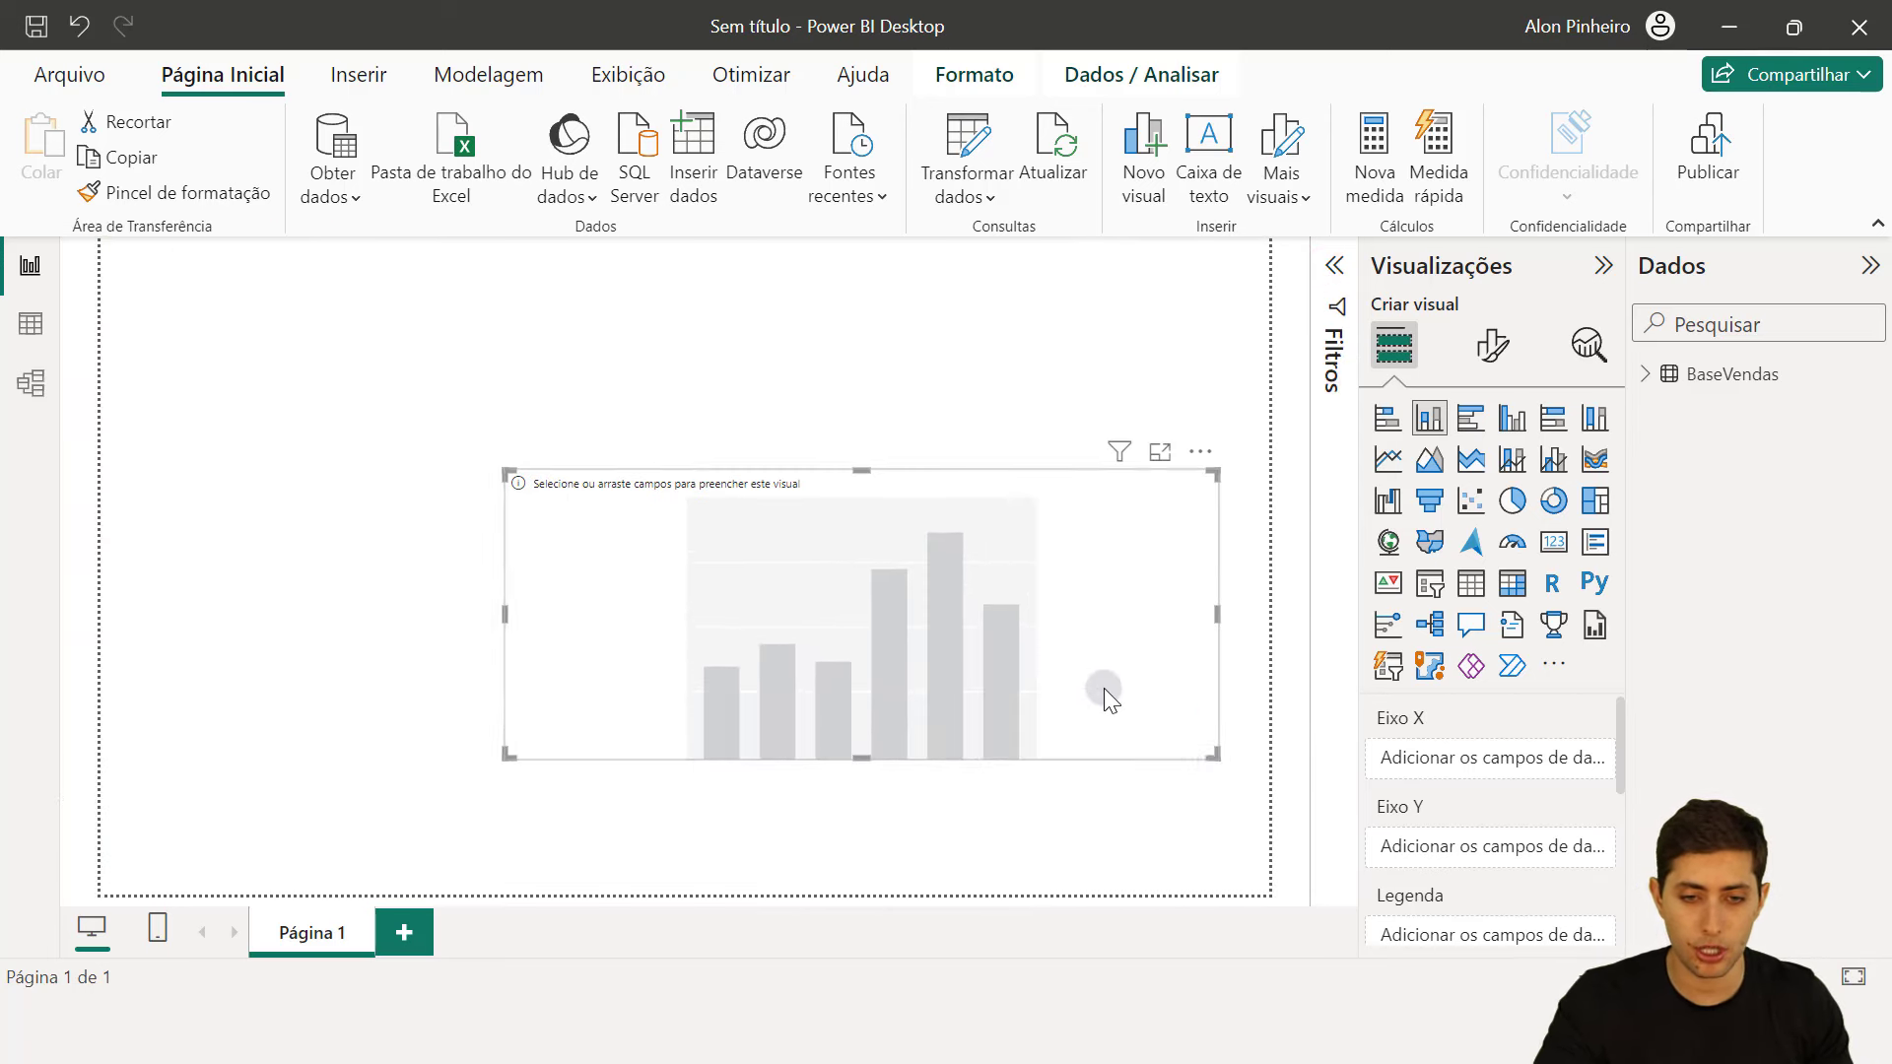
drag(1103, 688, 981, 660)
- Assign Quantidade Vendida from BaseVendas to the chart's Y axis and Mês to its X axis
click(1641, 374)
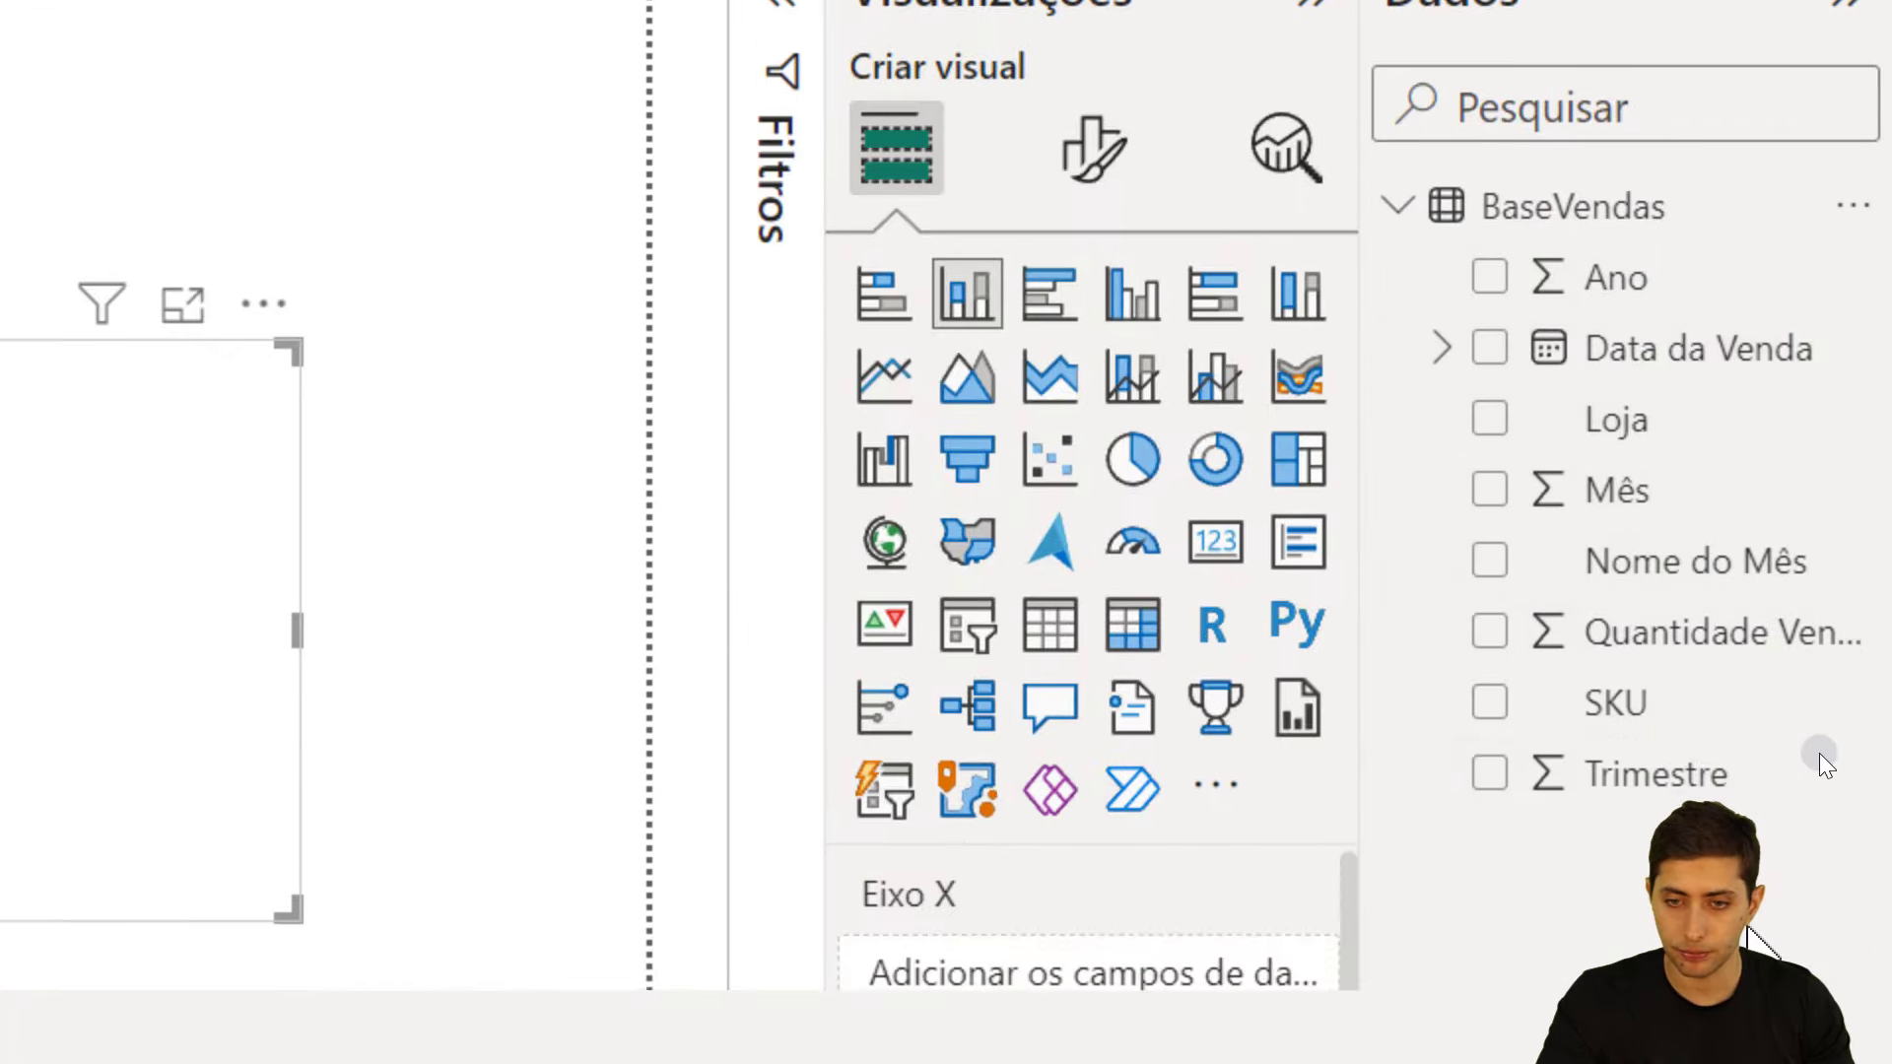
drag(1722, 640, 1204, 1063)
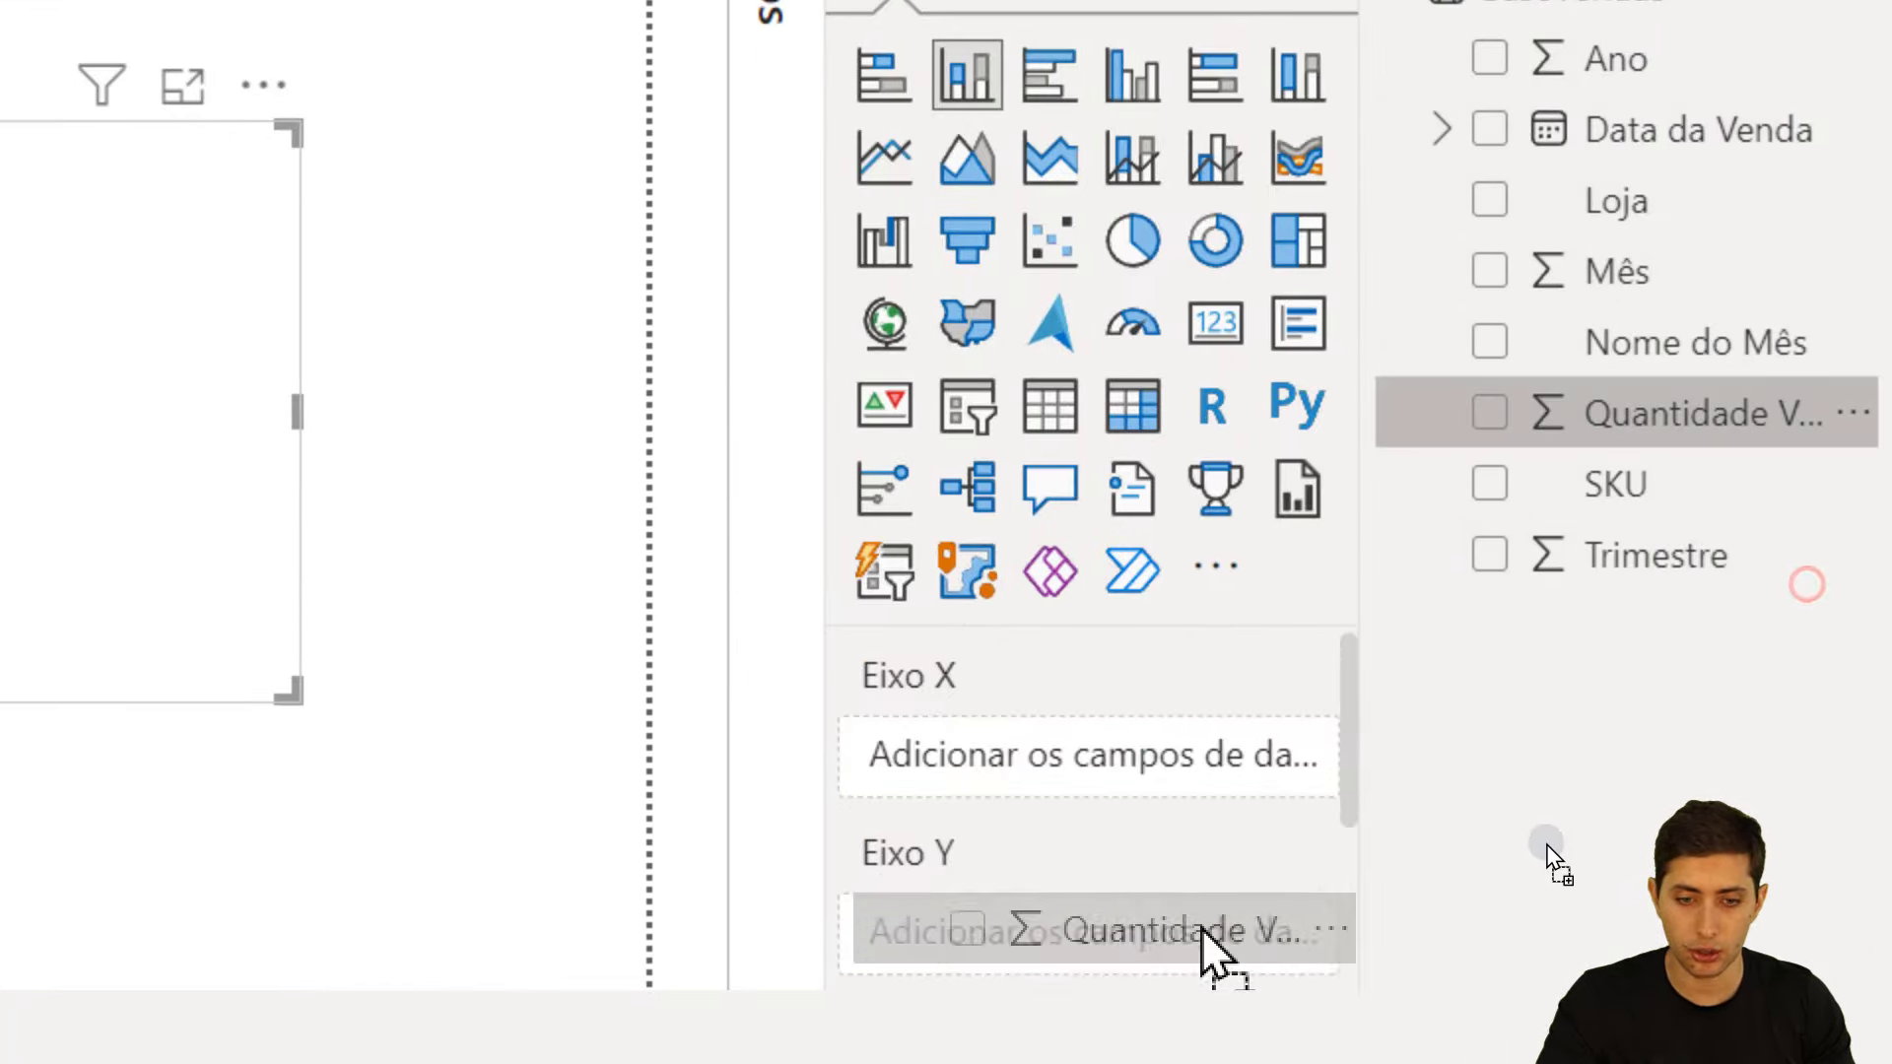
drag(1202, 932, 1210, 948)
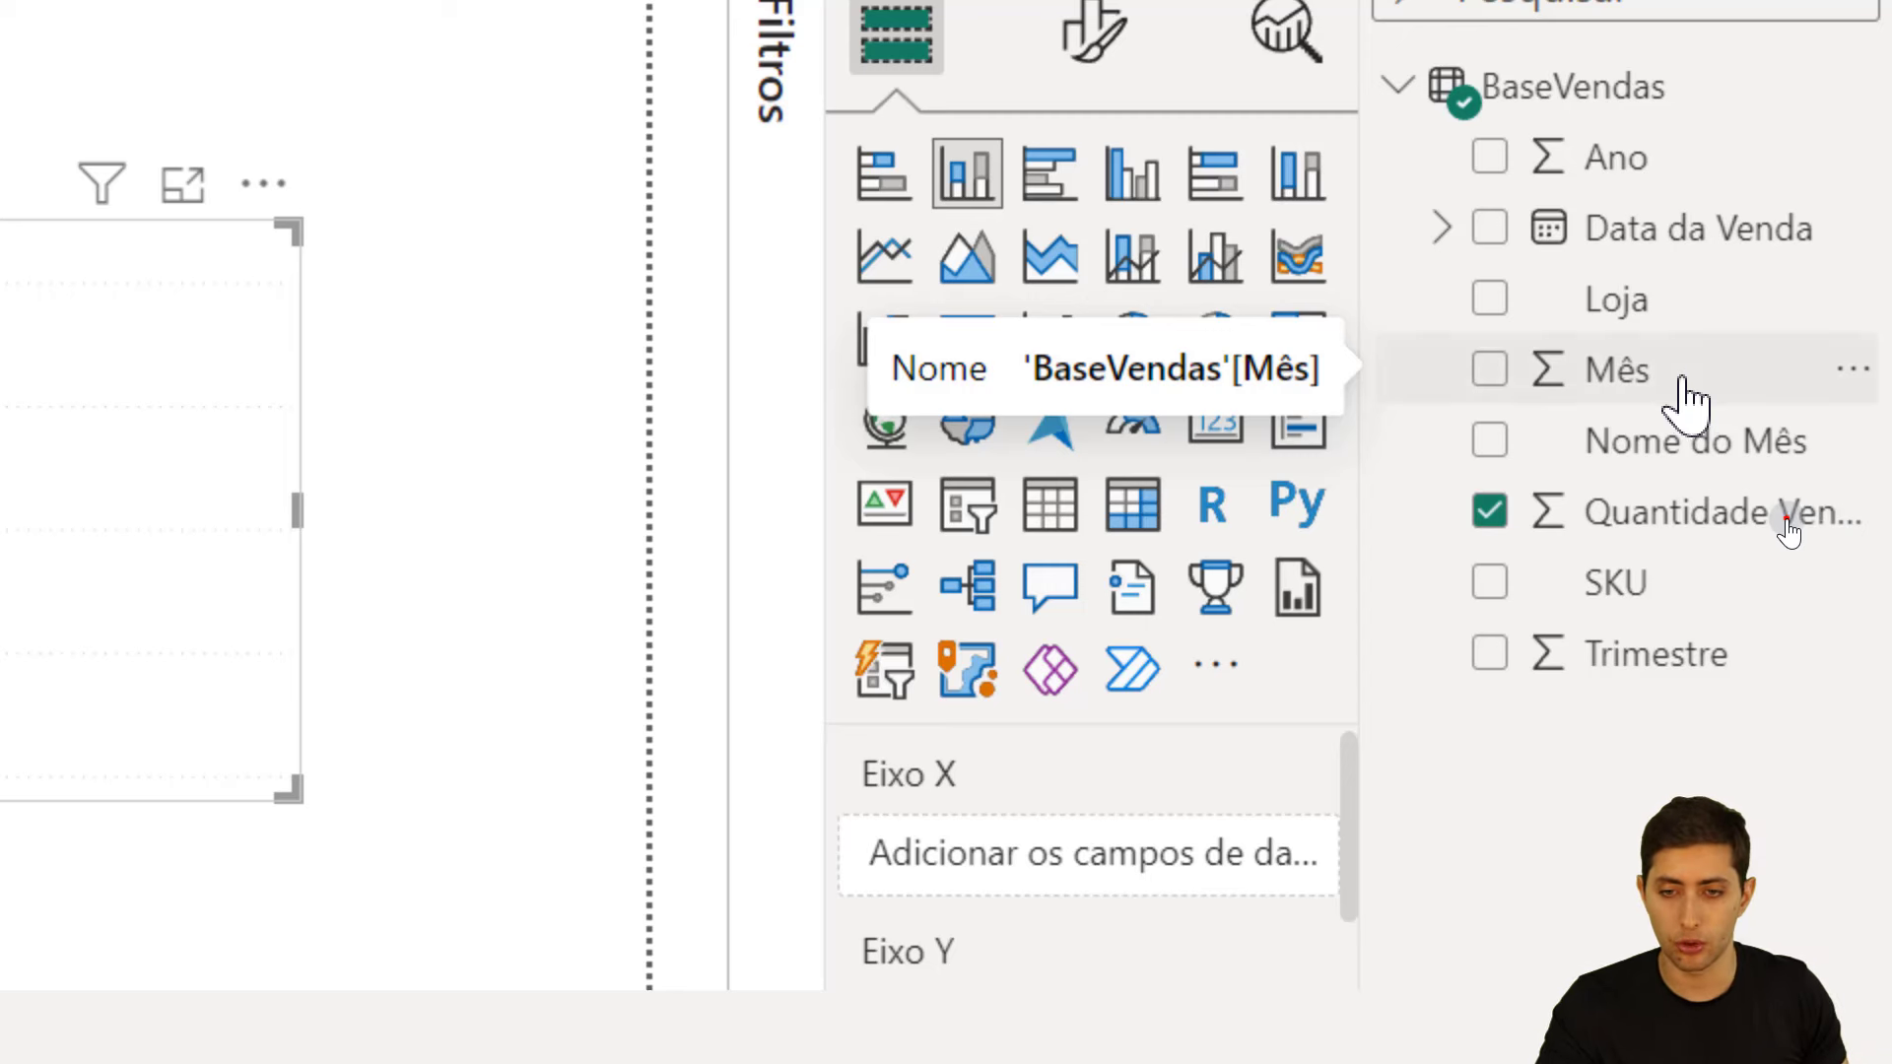
drag(1681, 382, 1188, 867)
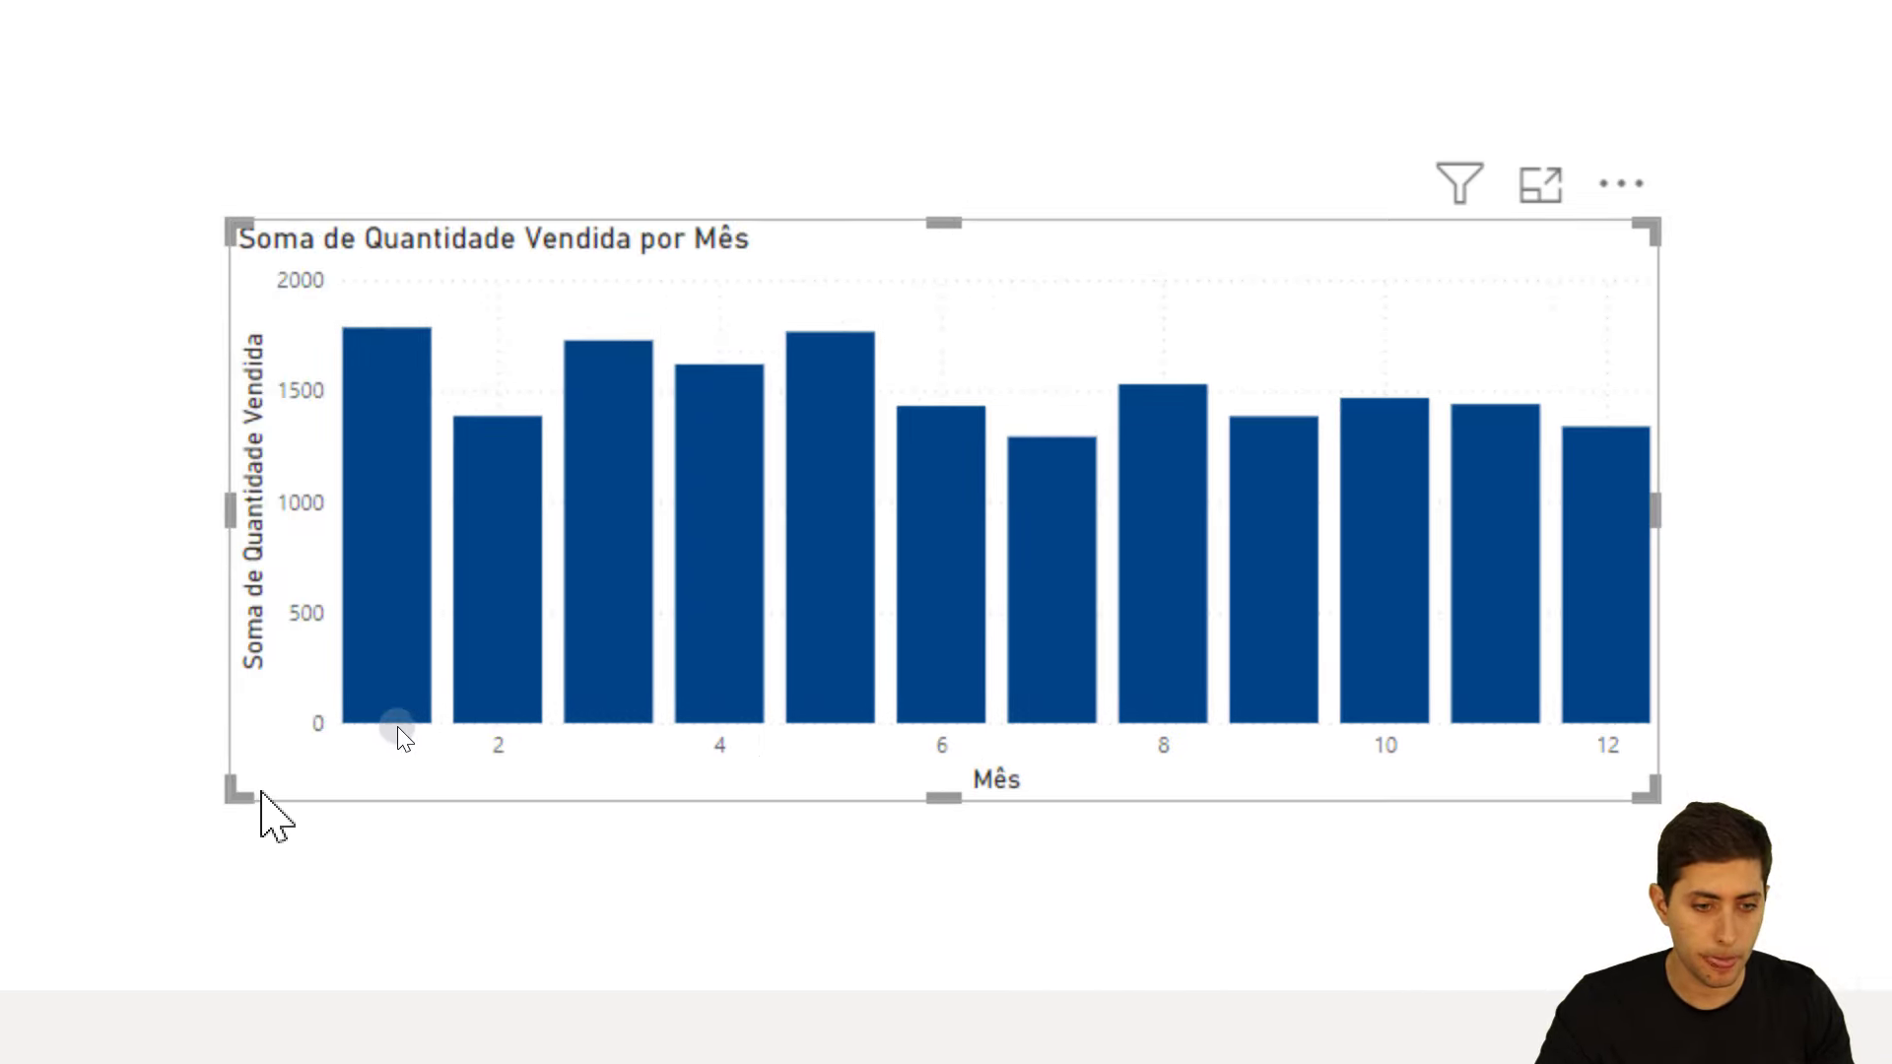
- Enlarge the column chart slightly and examine the quantity sold for months 1, 2 and 3
drag(239, 795, 238, 854)
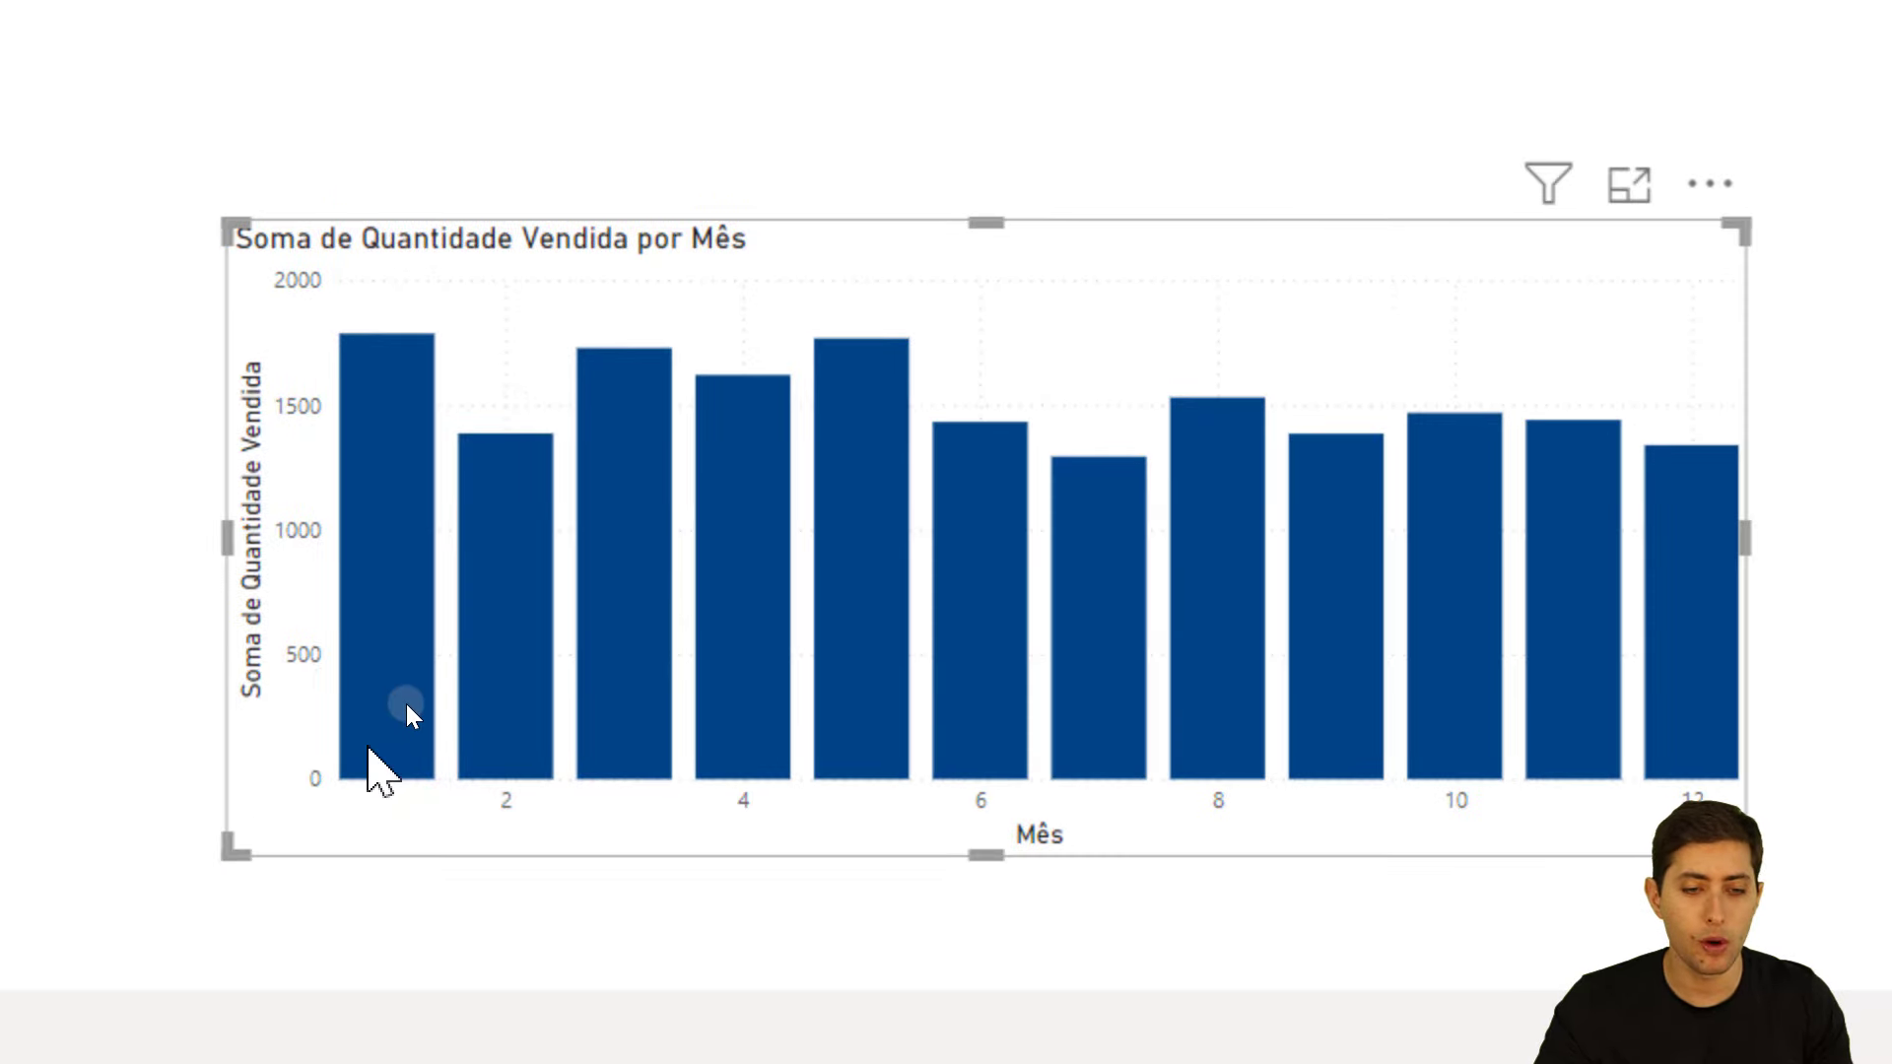
mouse_move(406, 703)
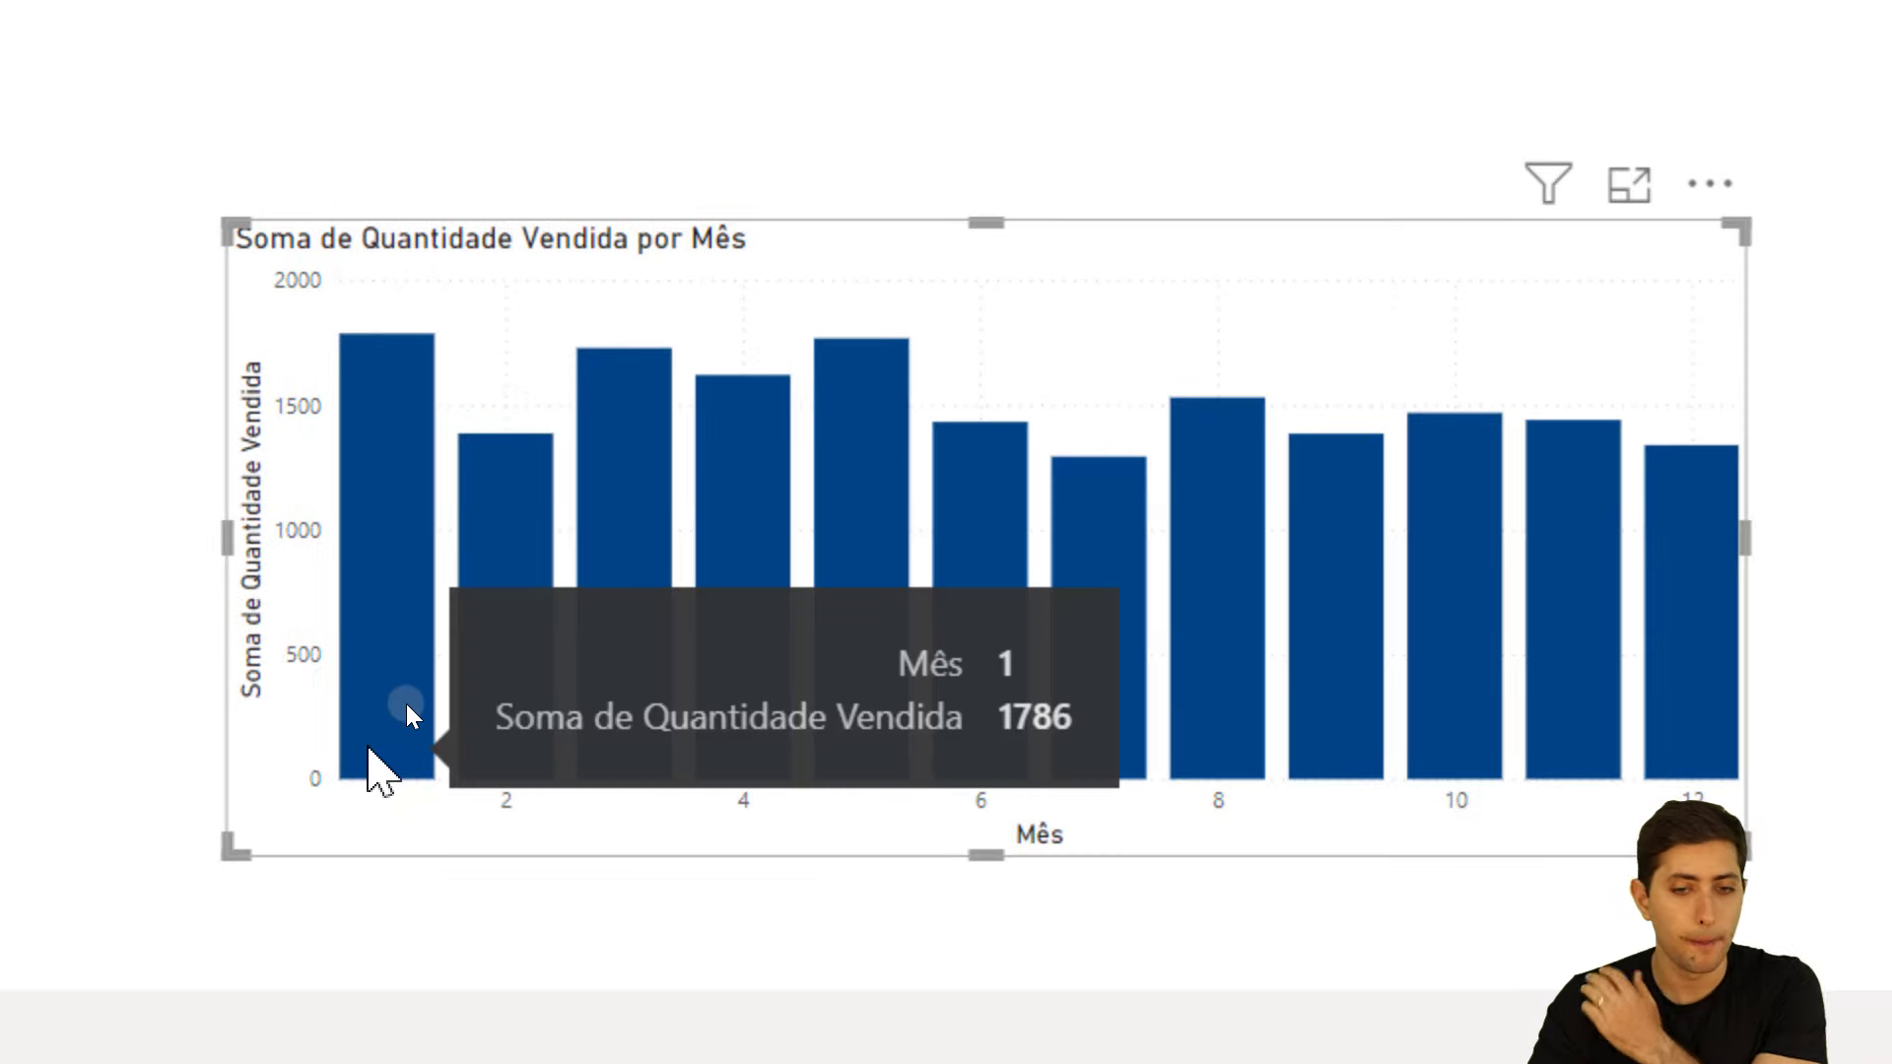
mouse_move(477, 689)
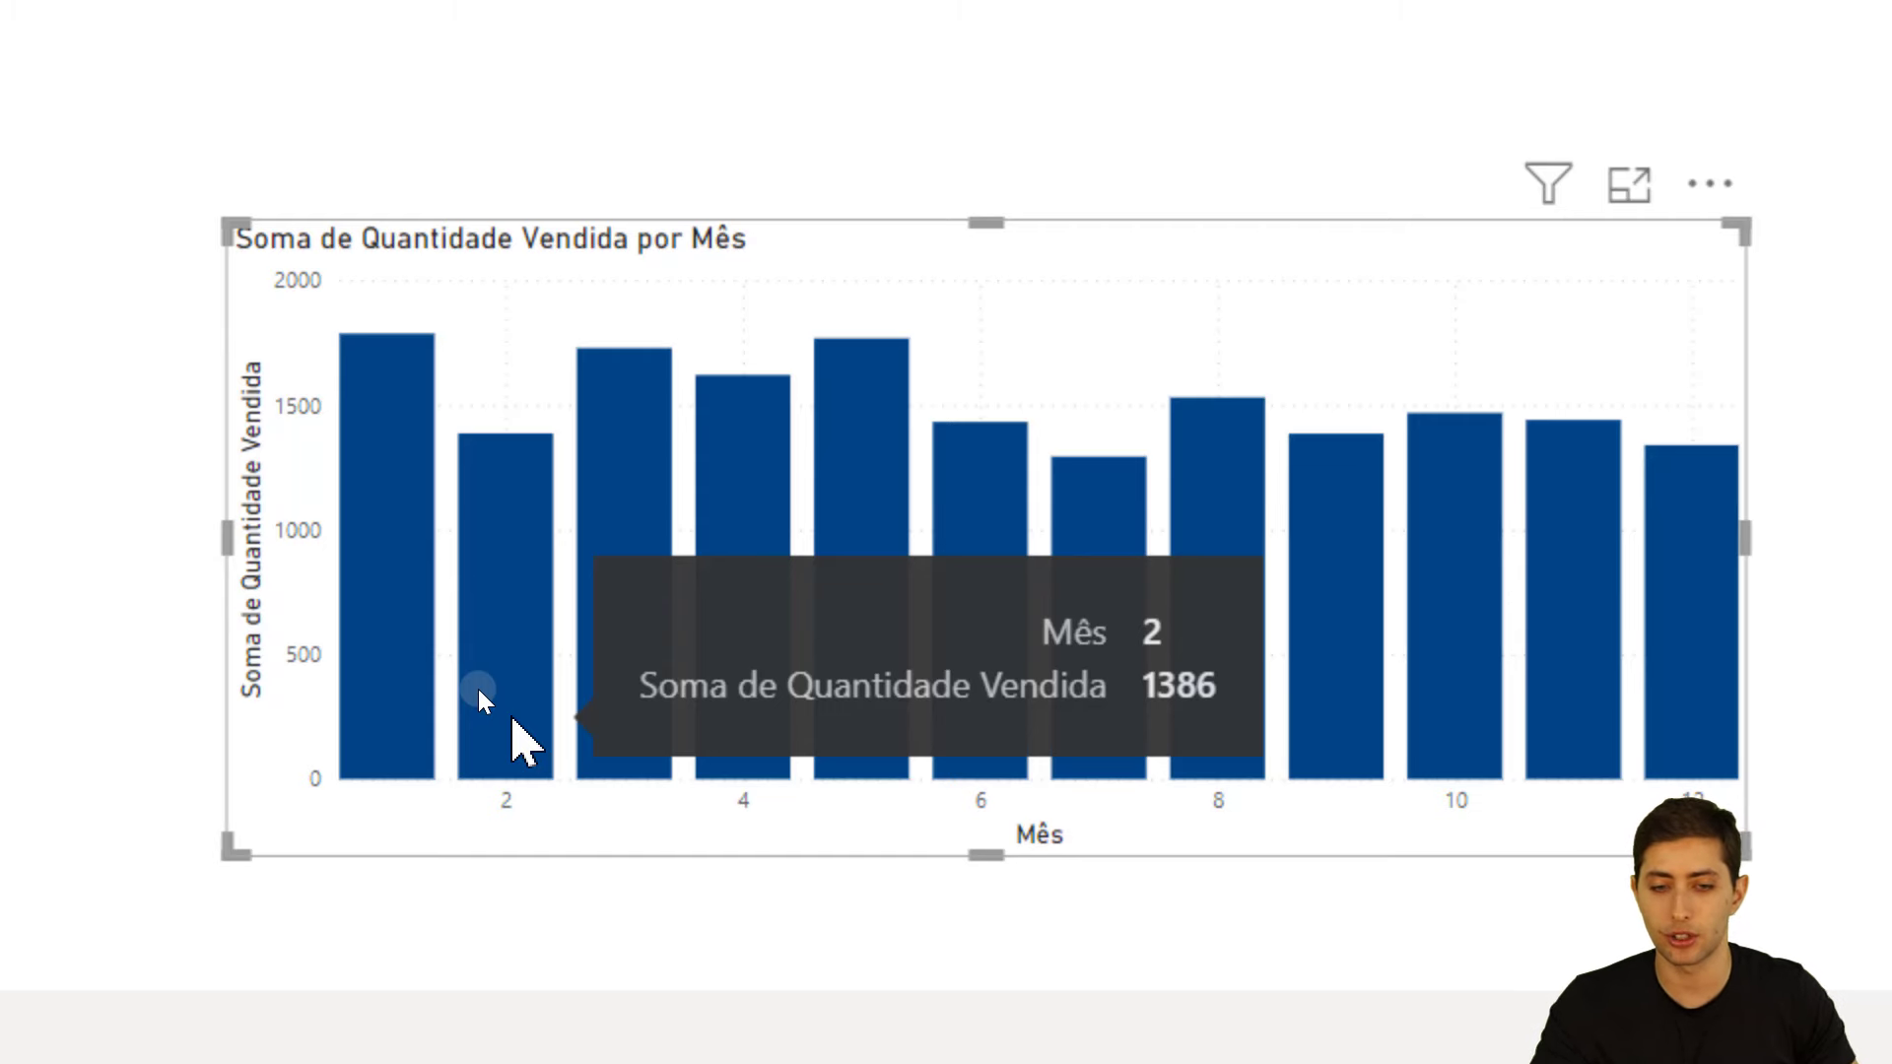
mouse_move(620, 707)
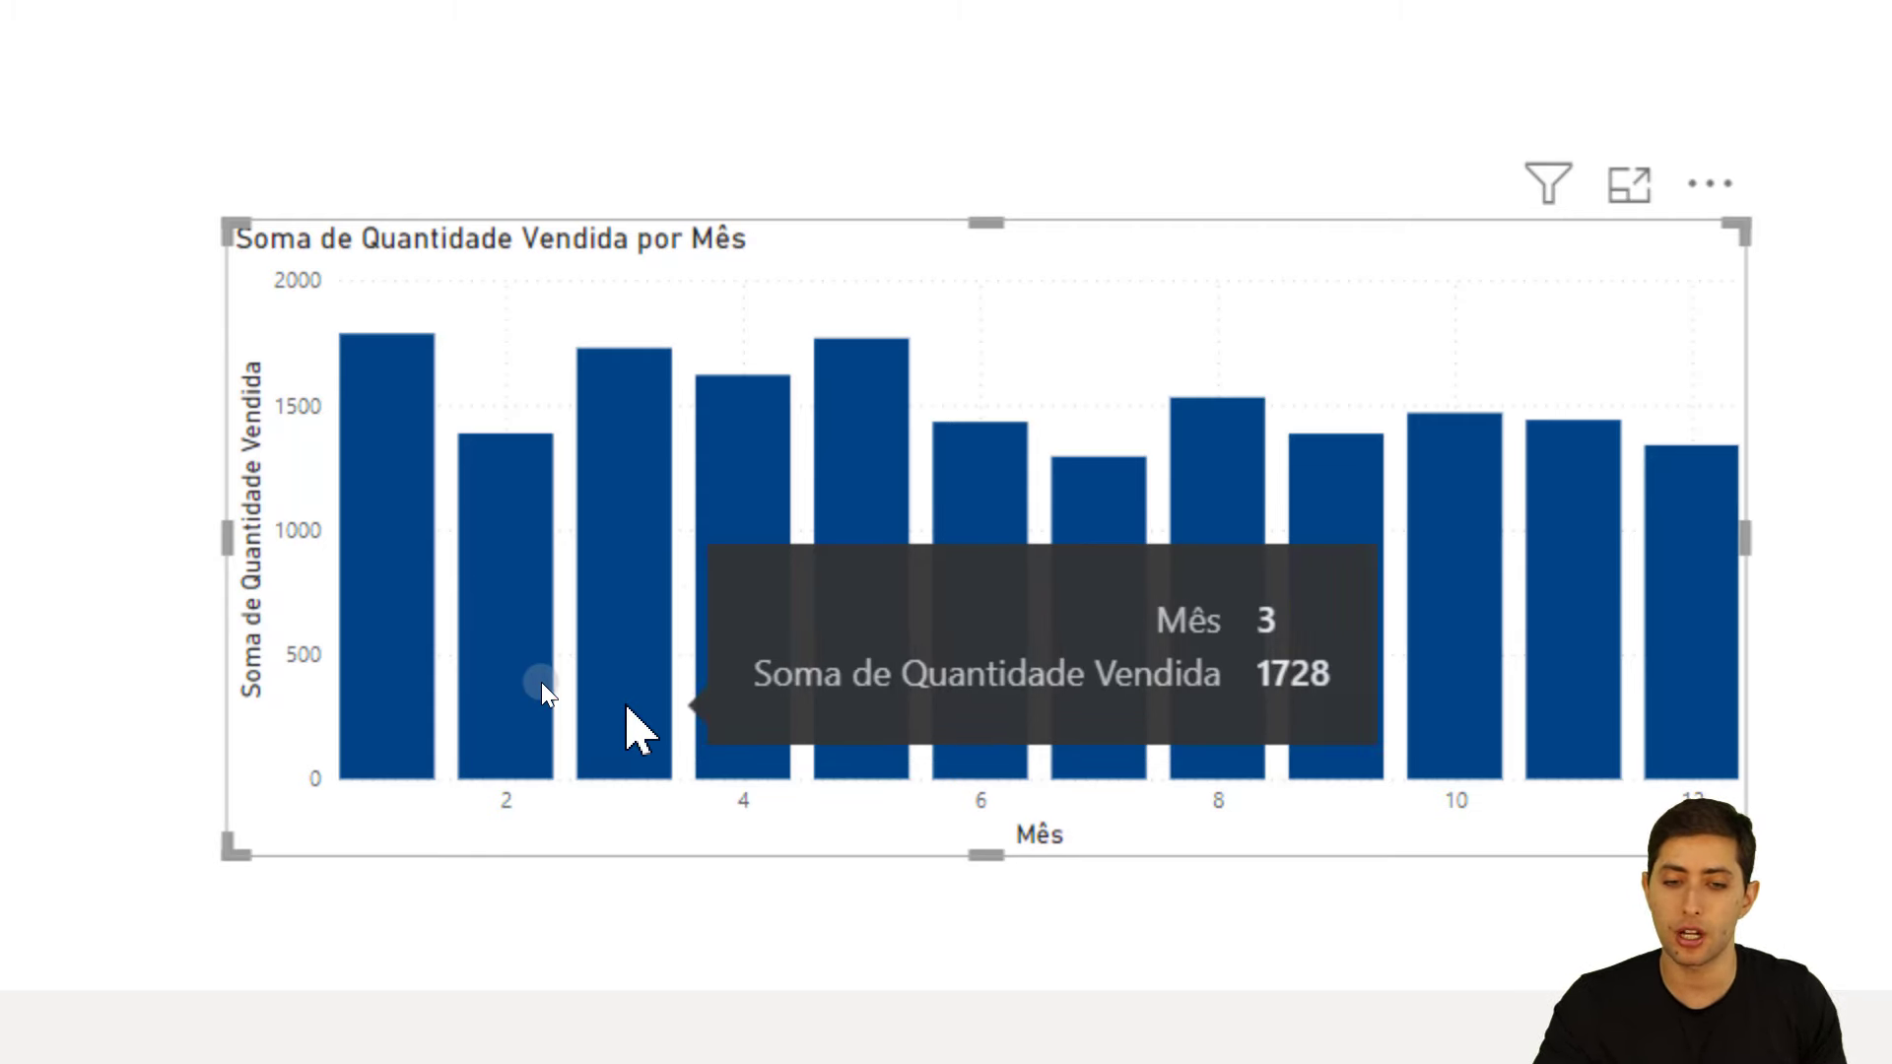
- Try the Categórica type for the column chart's X axis and undo the change
mouse_move(868, 685)
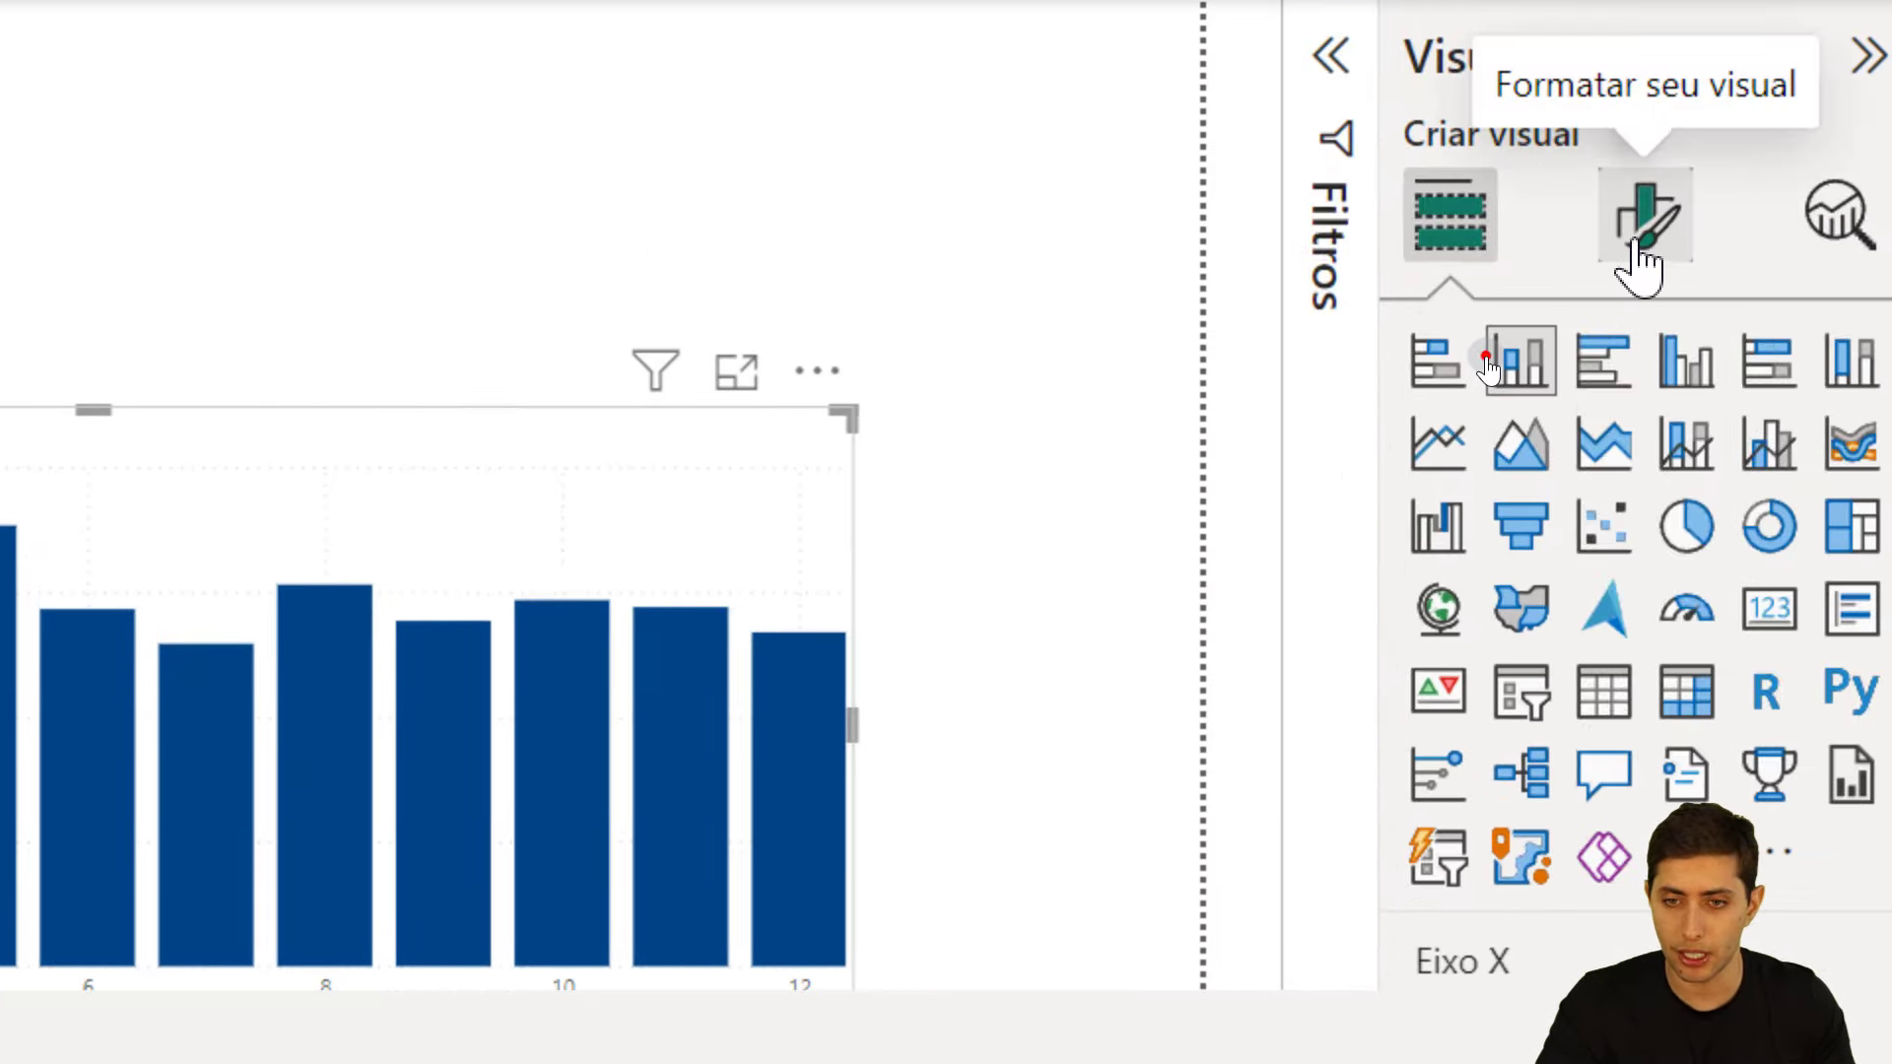
click(1636, 248)
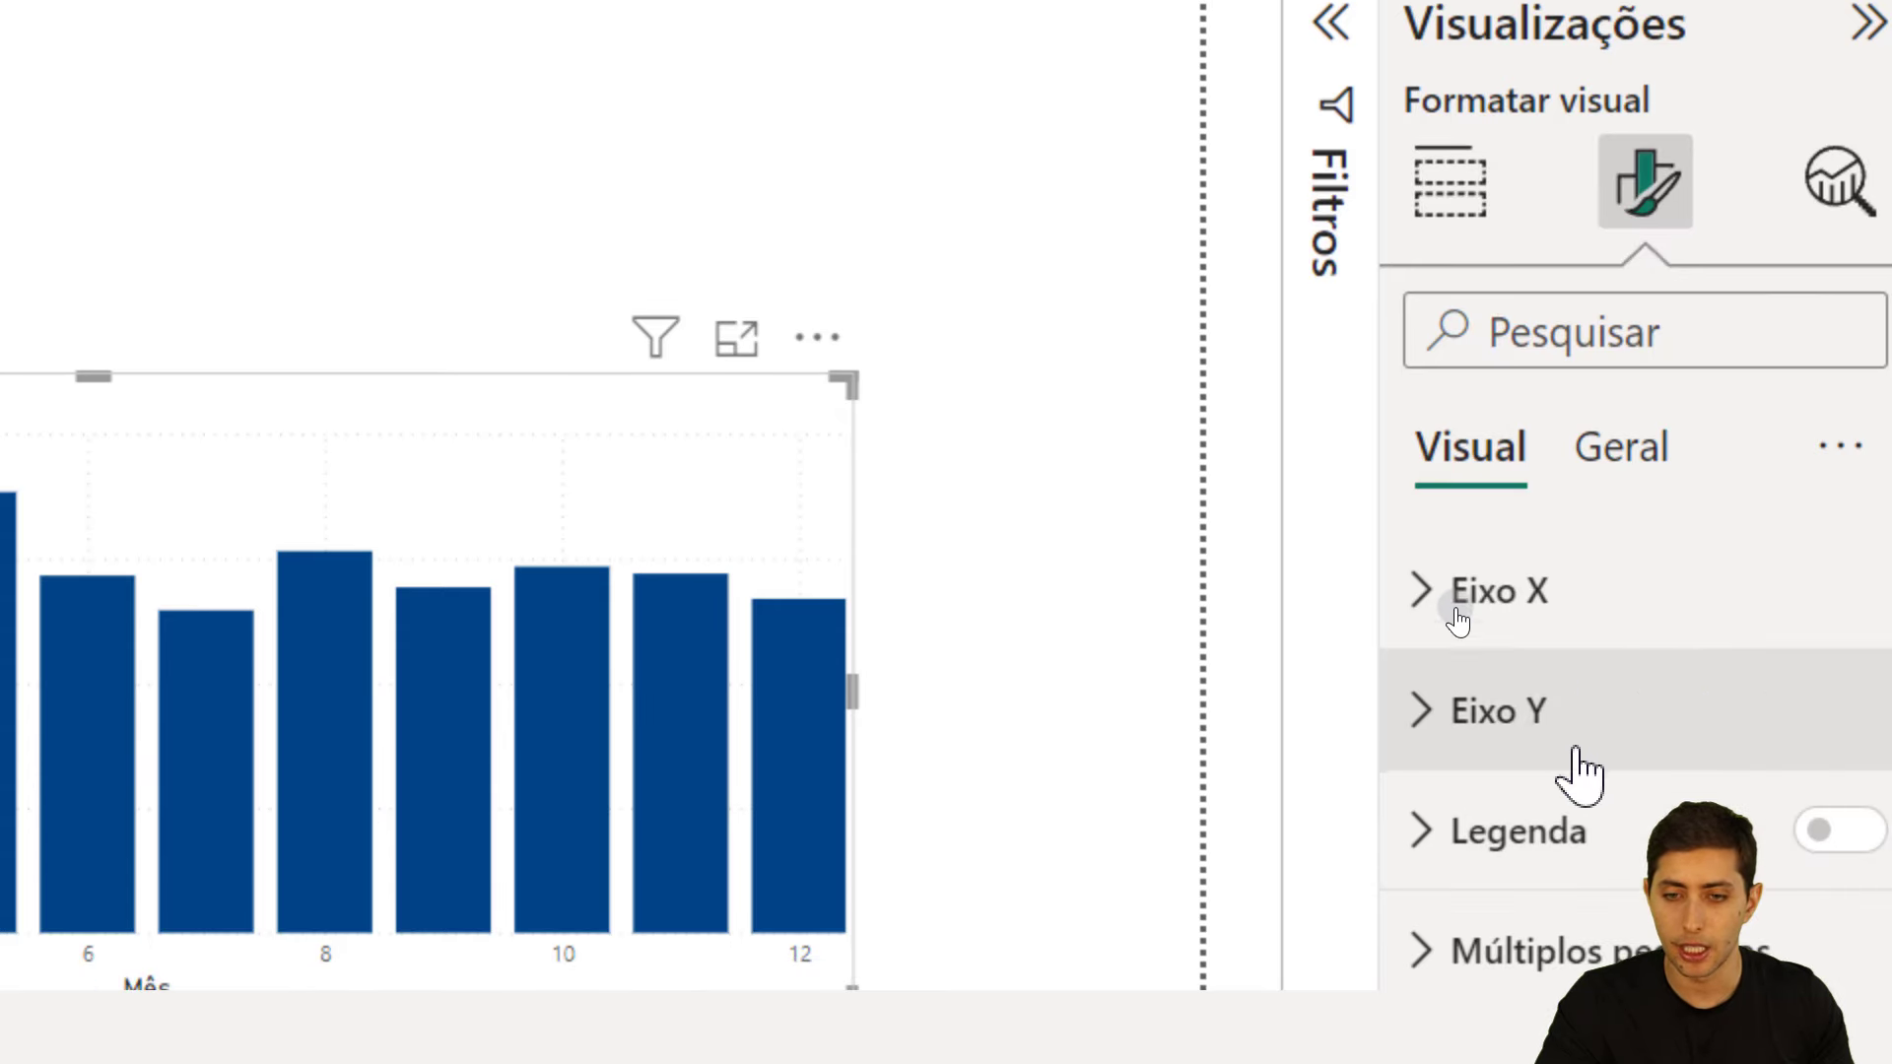
click(1454, 571)
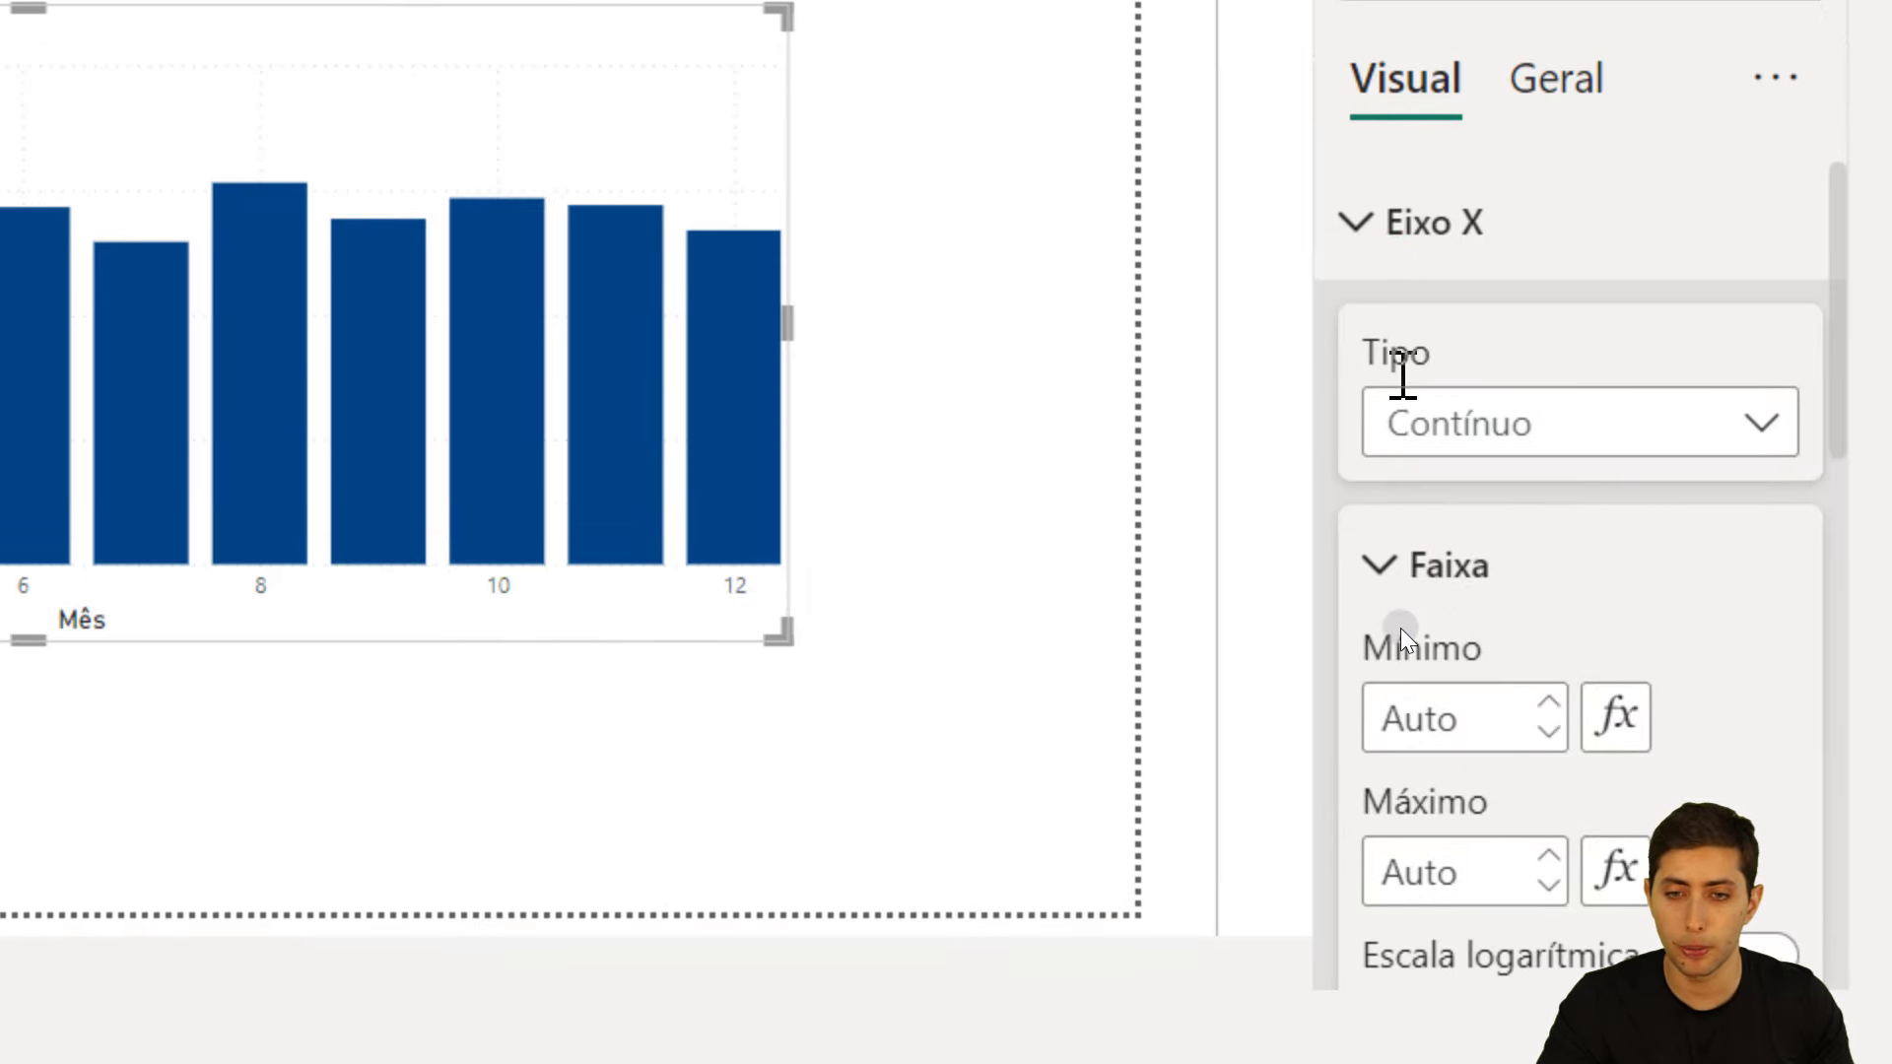
click(1428, 423)
click(1443, 564)
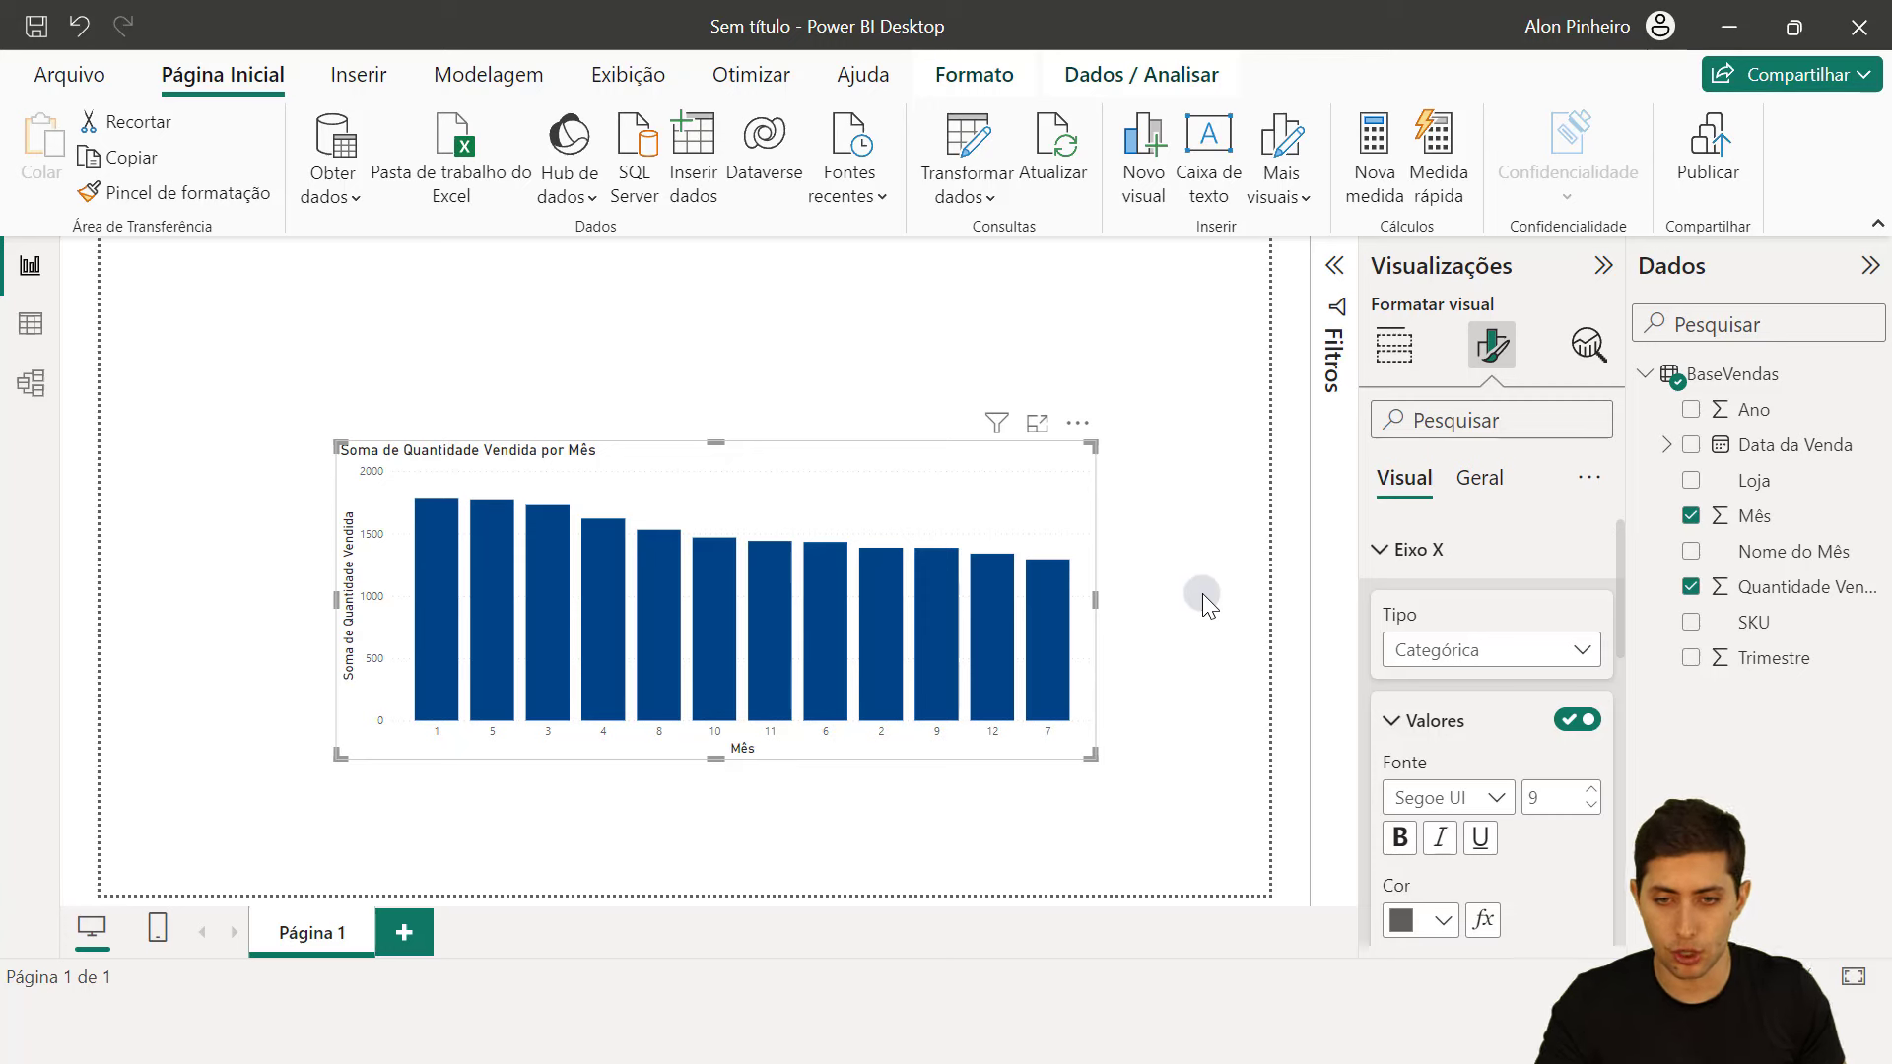
click(87, 32)
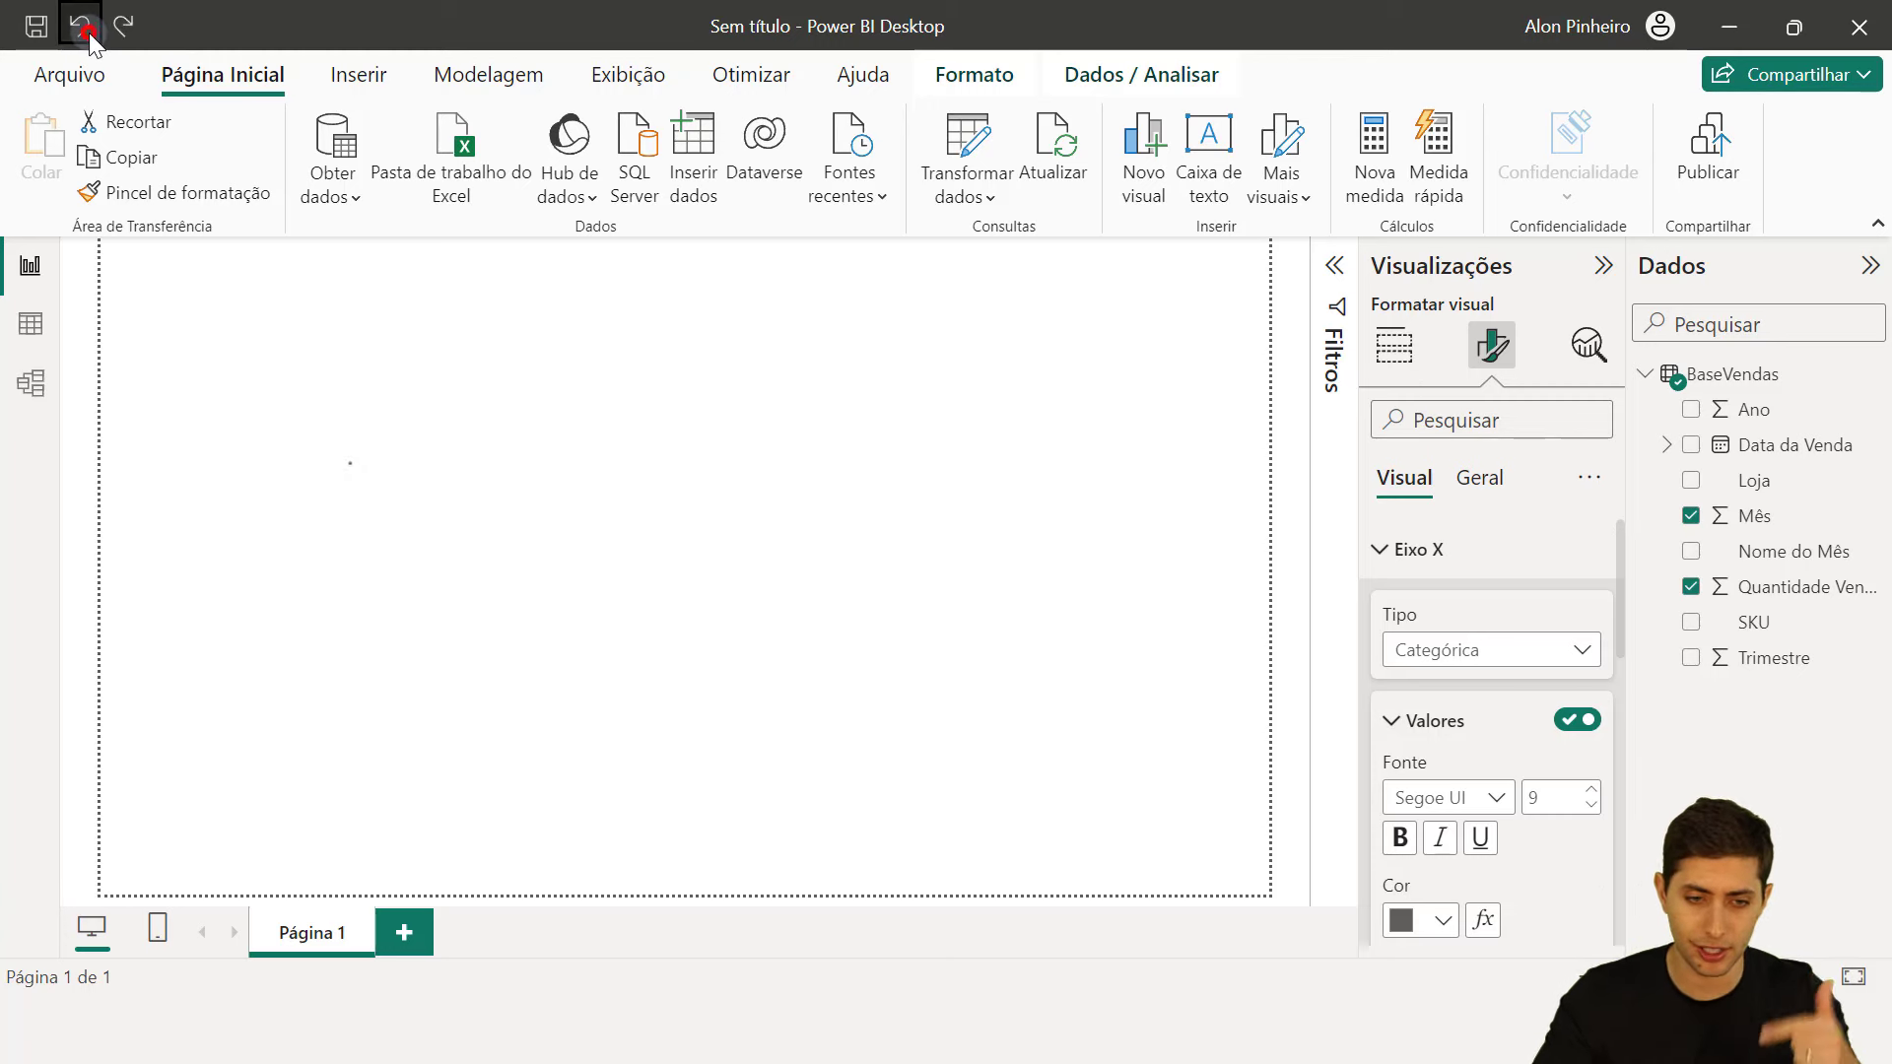
- Replace Mês with Nome do Mês on the column chart's X axis
click(1396, 344)
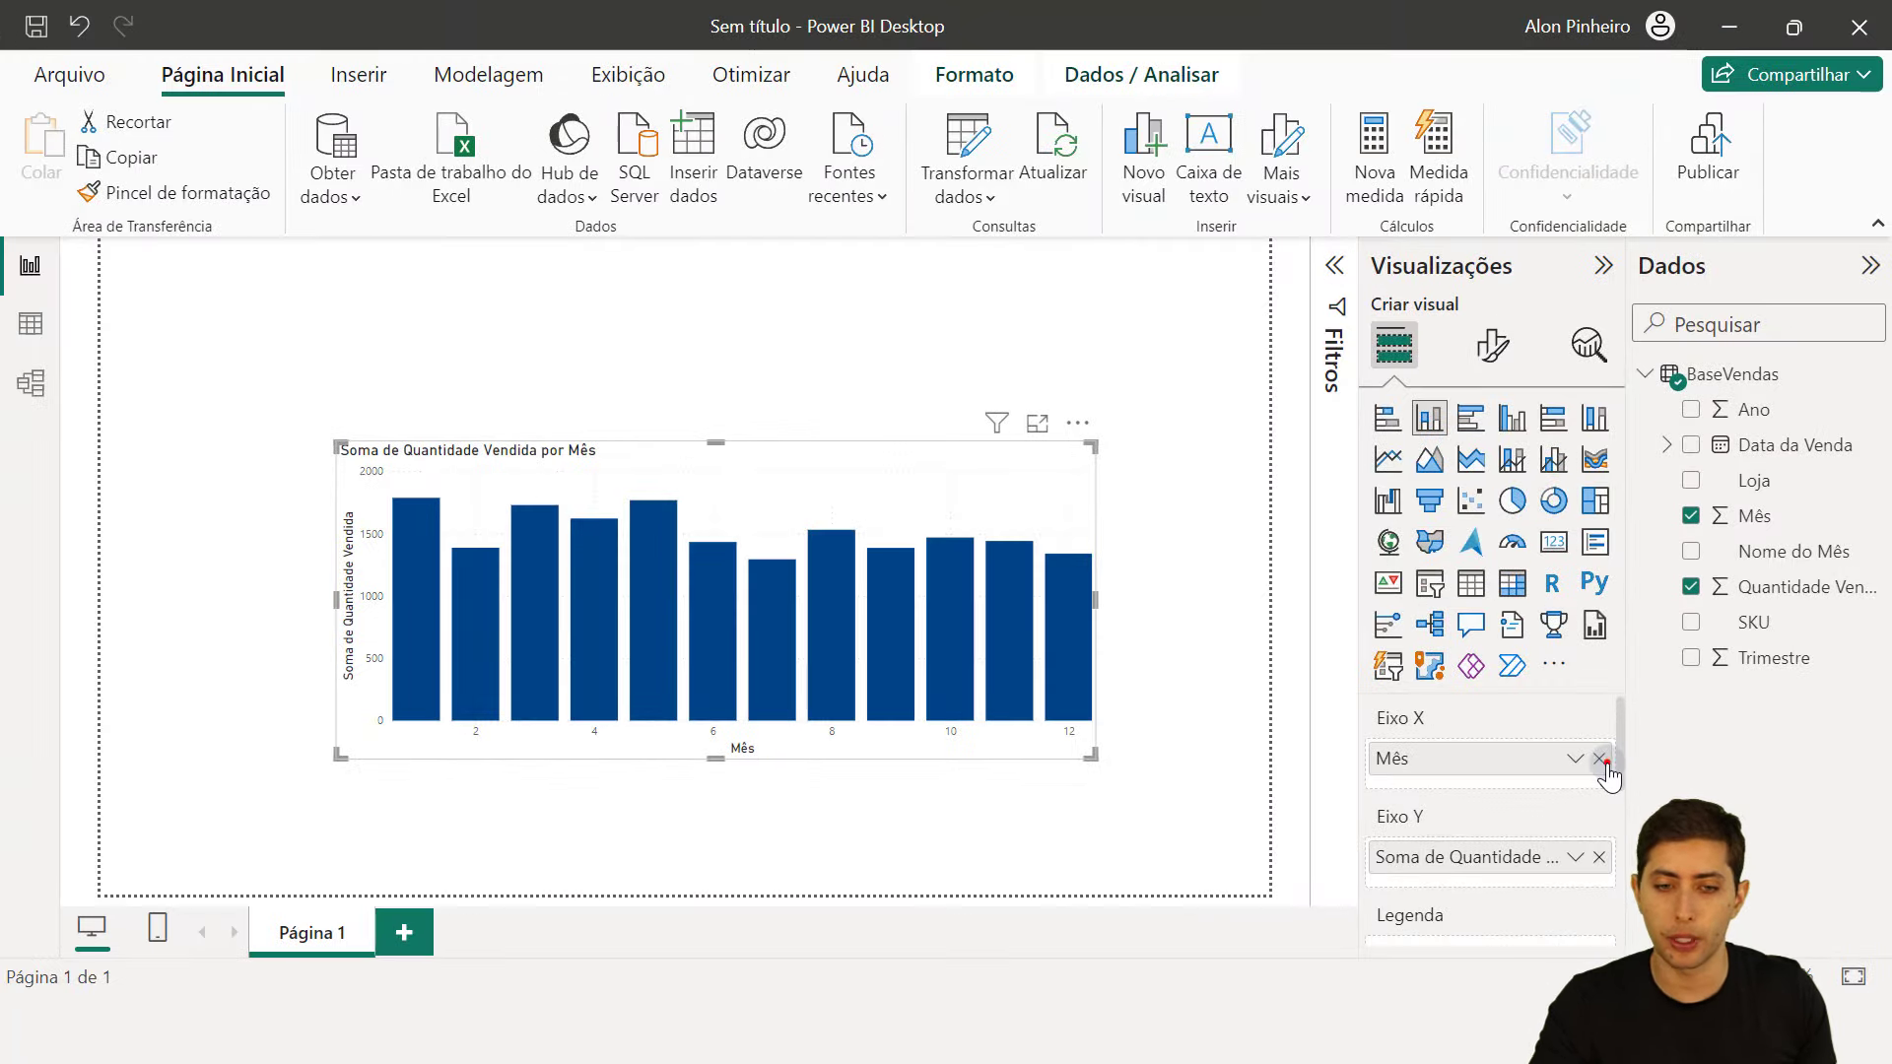
click(1597, 757)
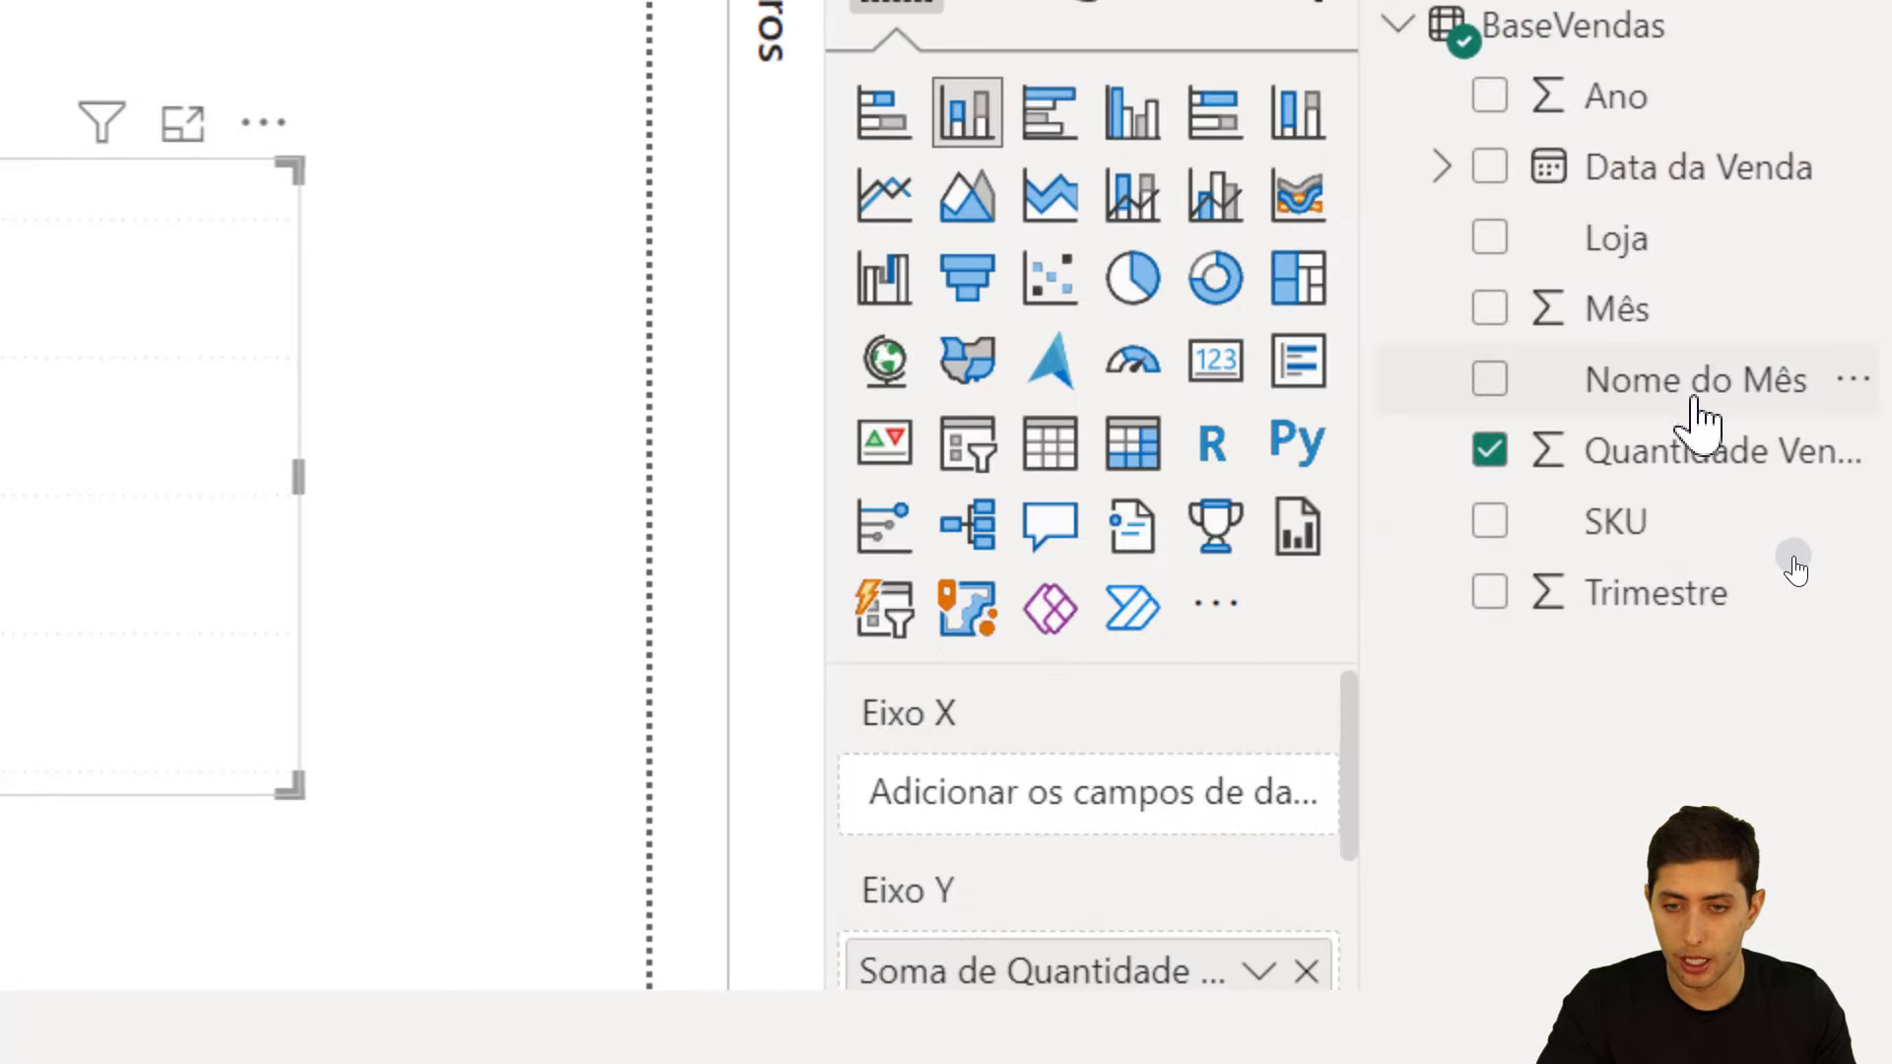
drag(1694, 404, 1132, 806)
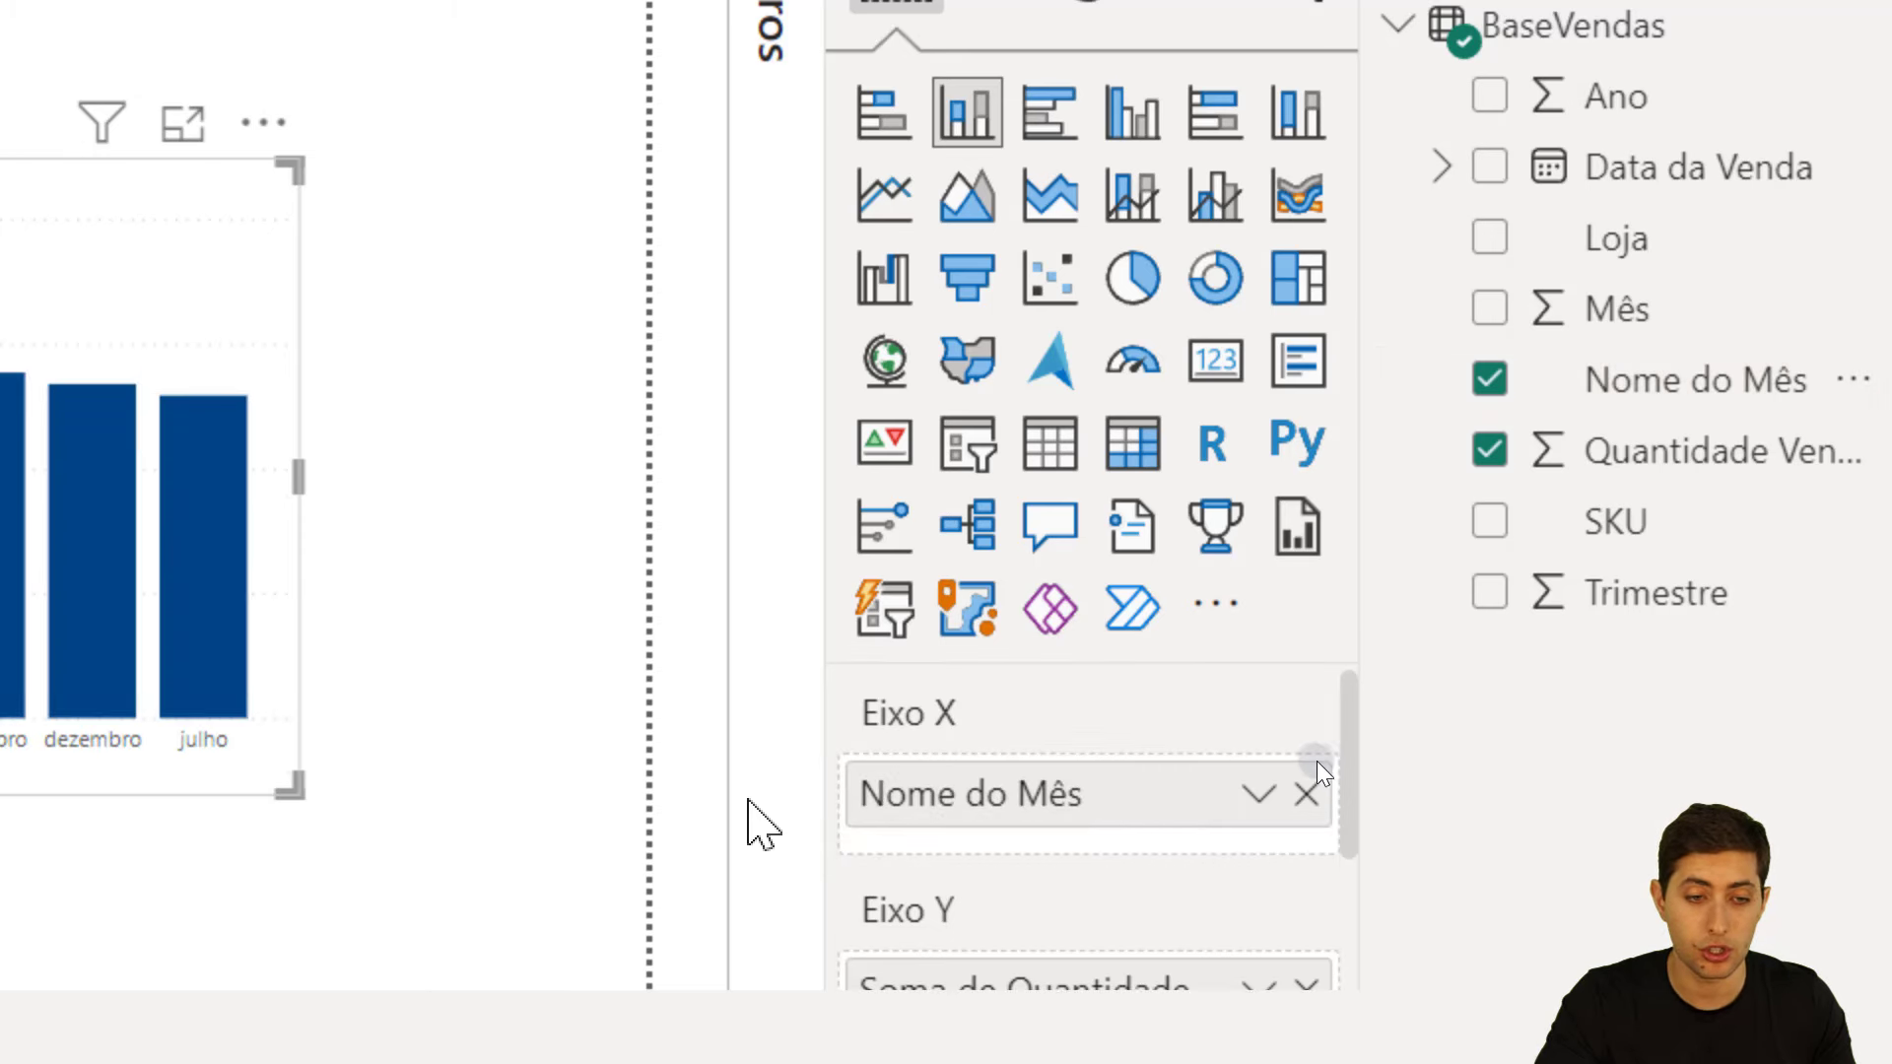
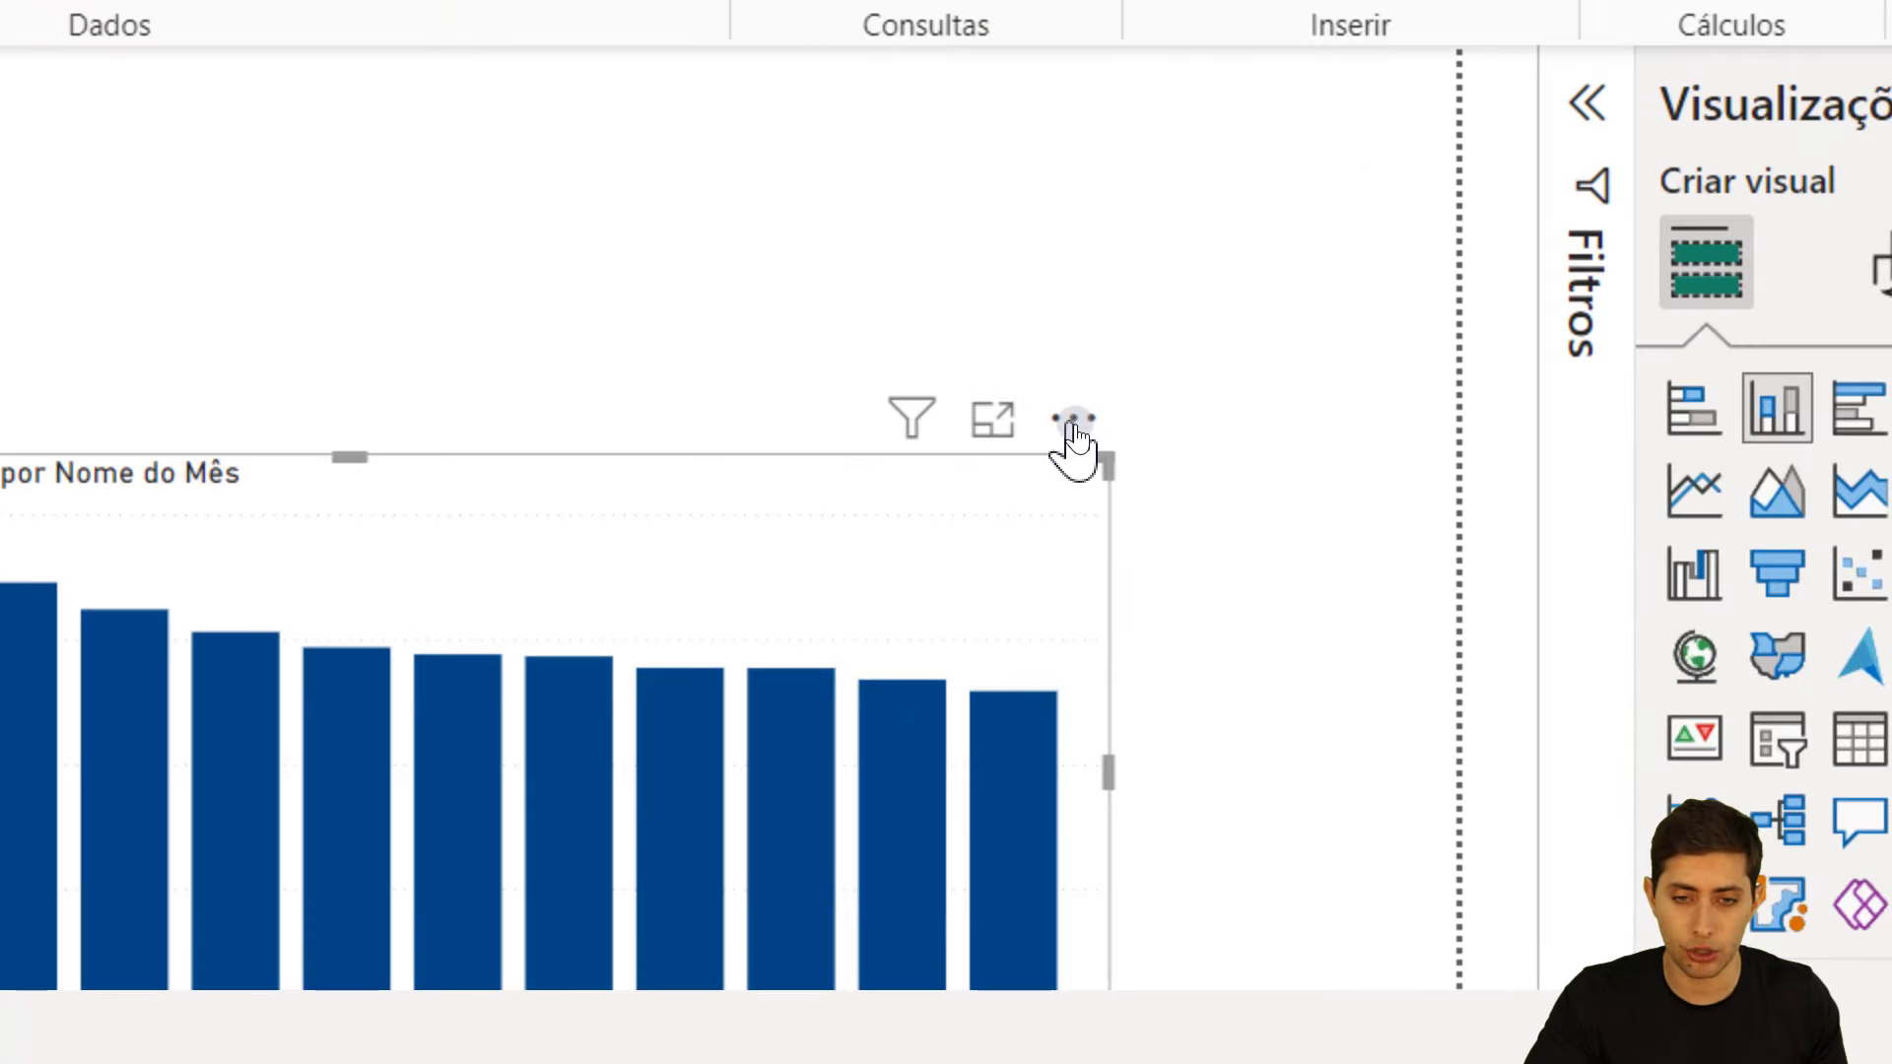
- Sort the column chart's axis by Nome do Mês in ascending order
click(1074, 421)
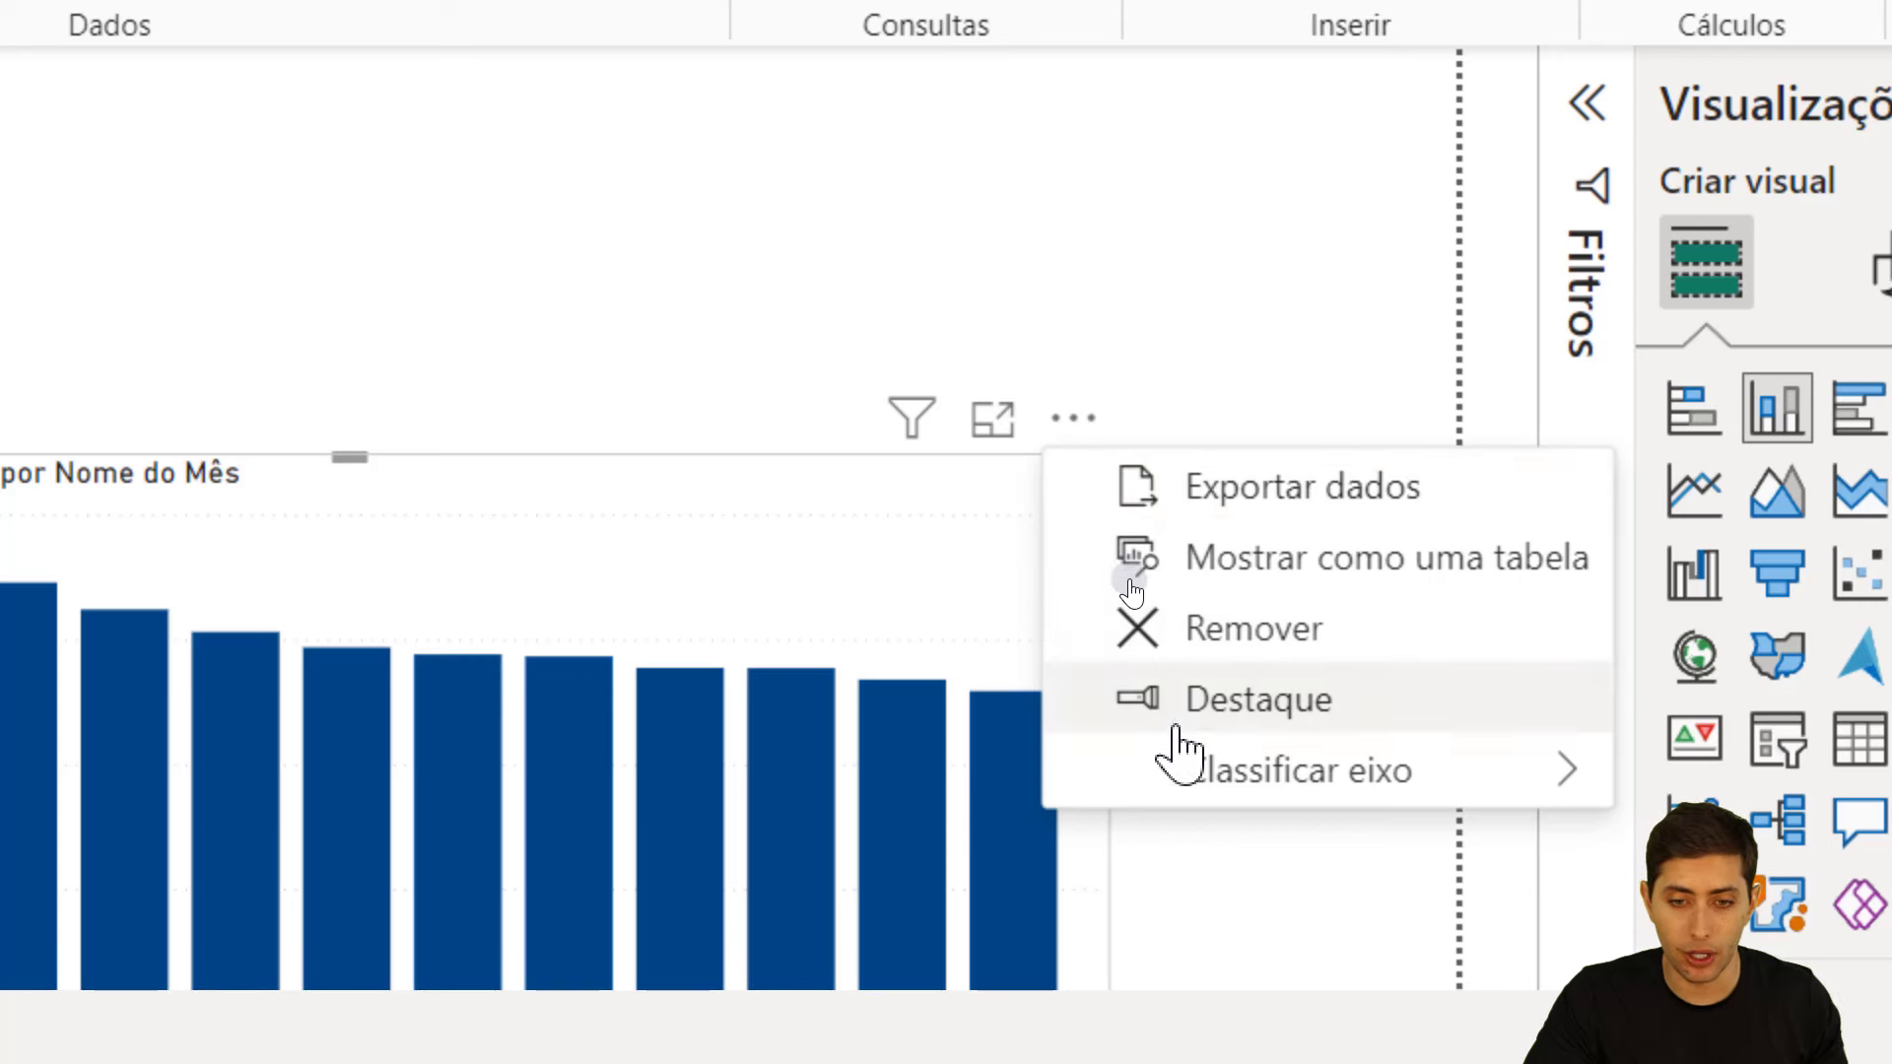
mouse_move(1182, 757)
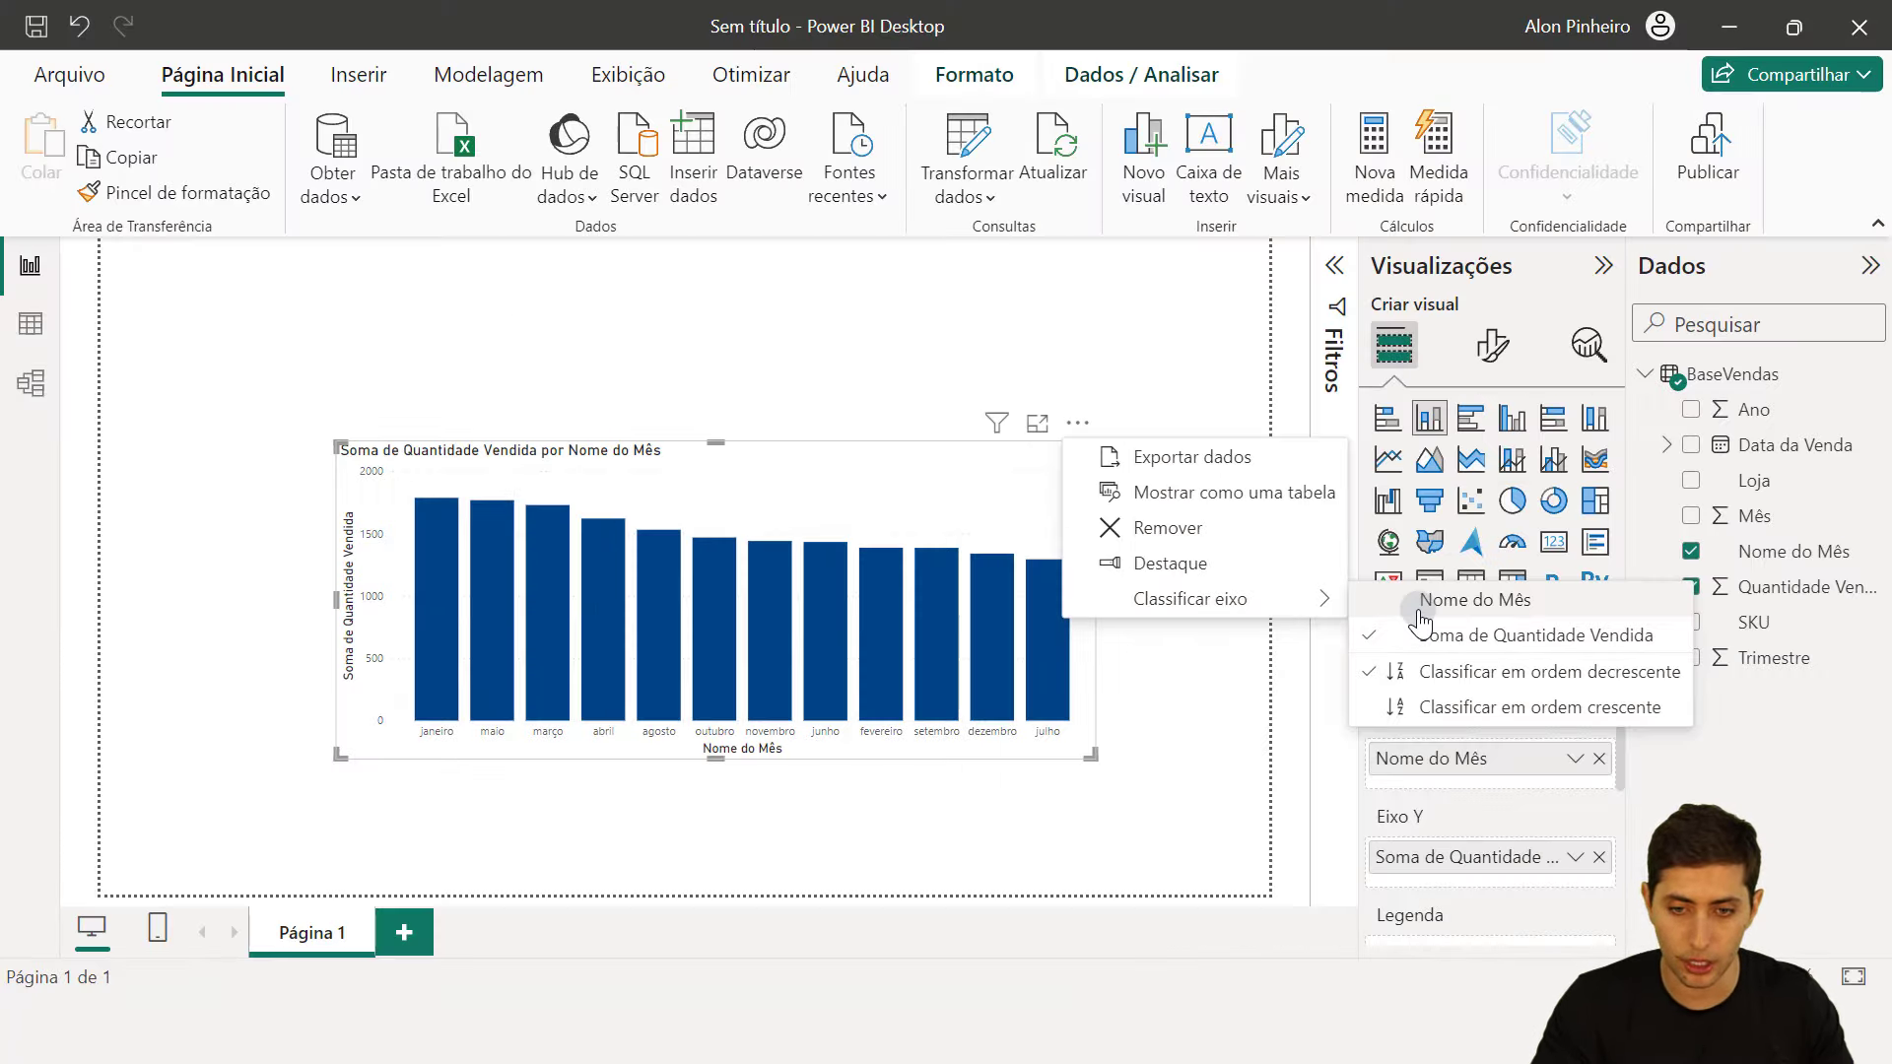
click(1419, 611)
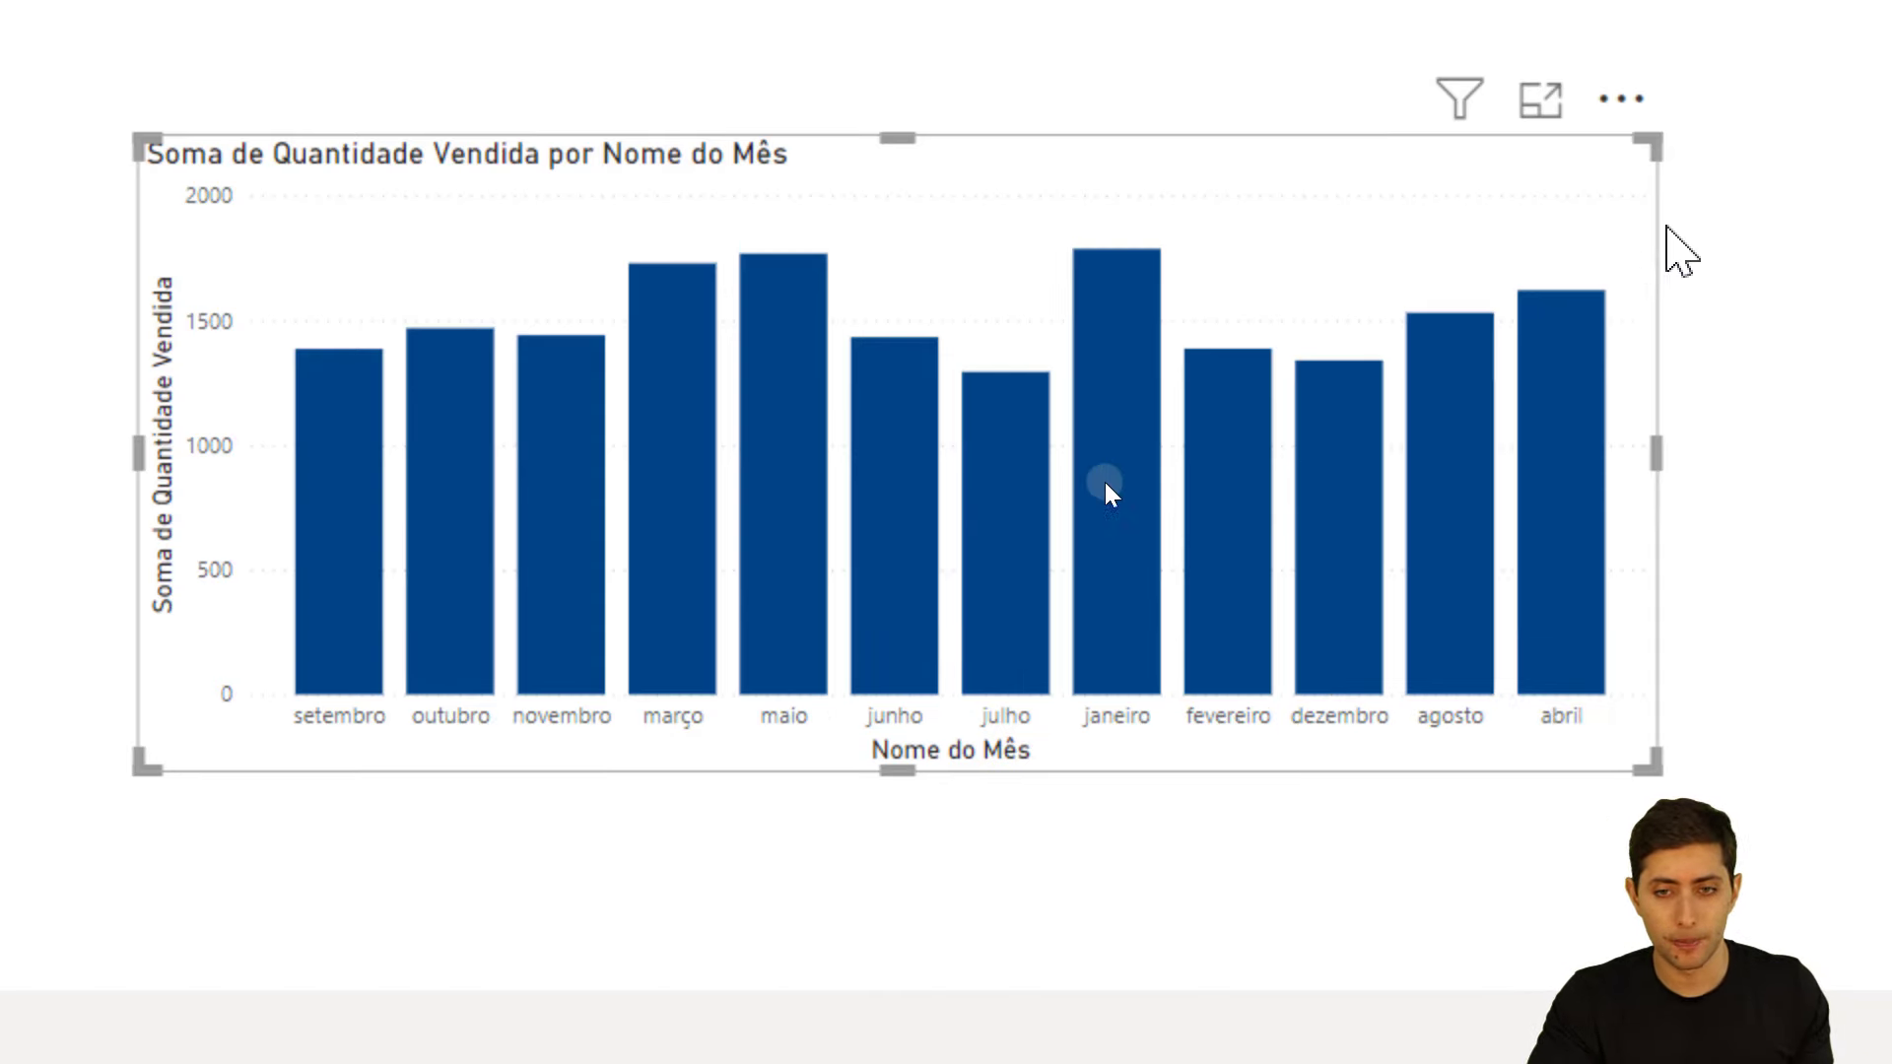
click(1483, 125)
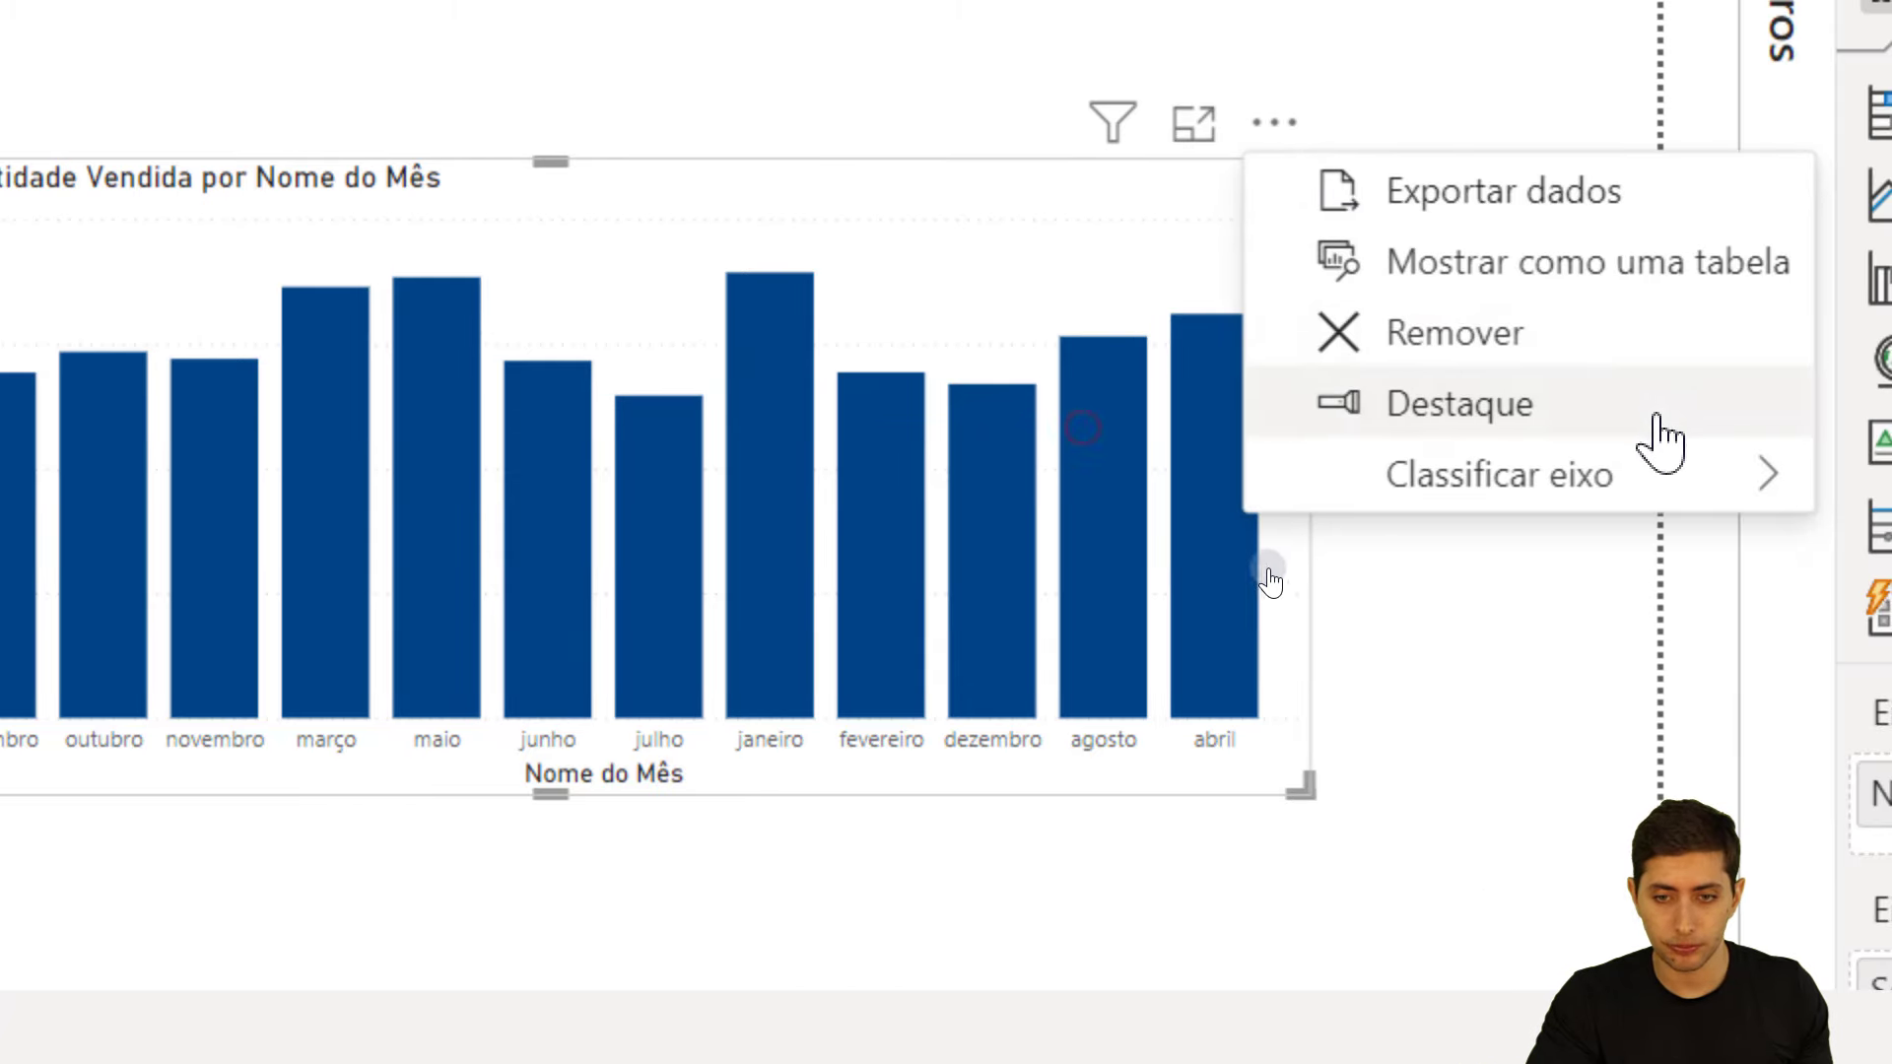
mouse_move(1850, 483)
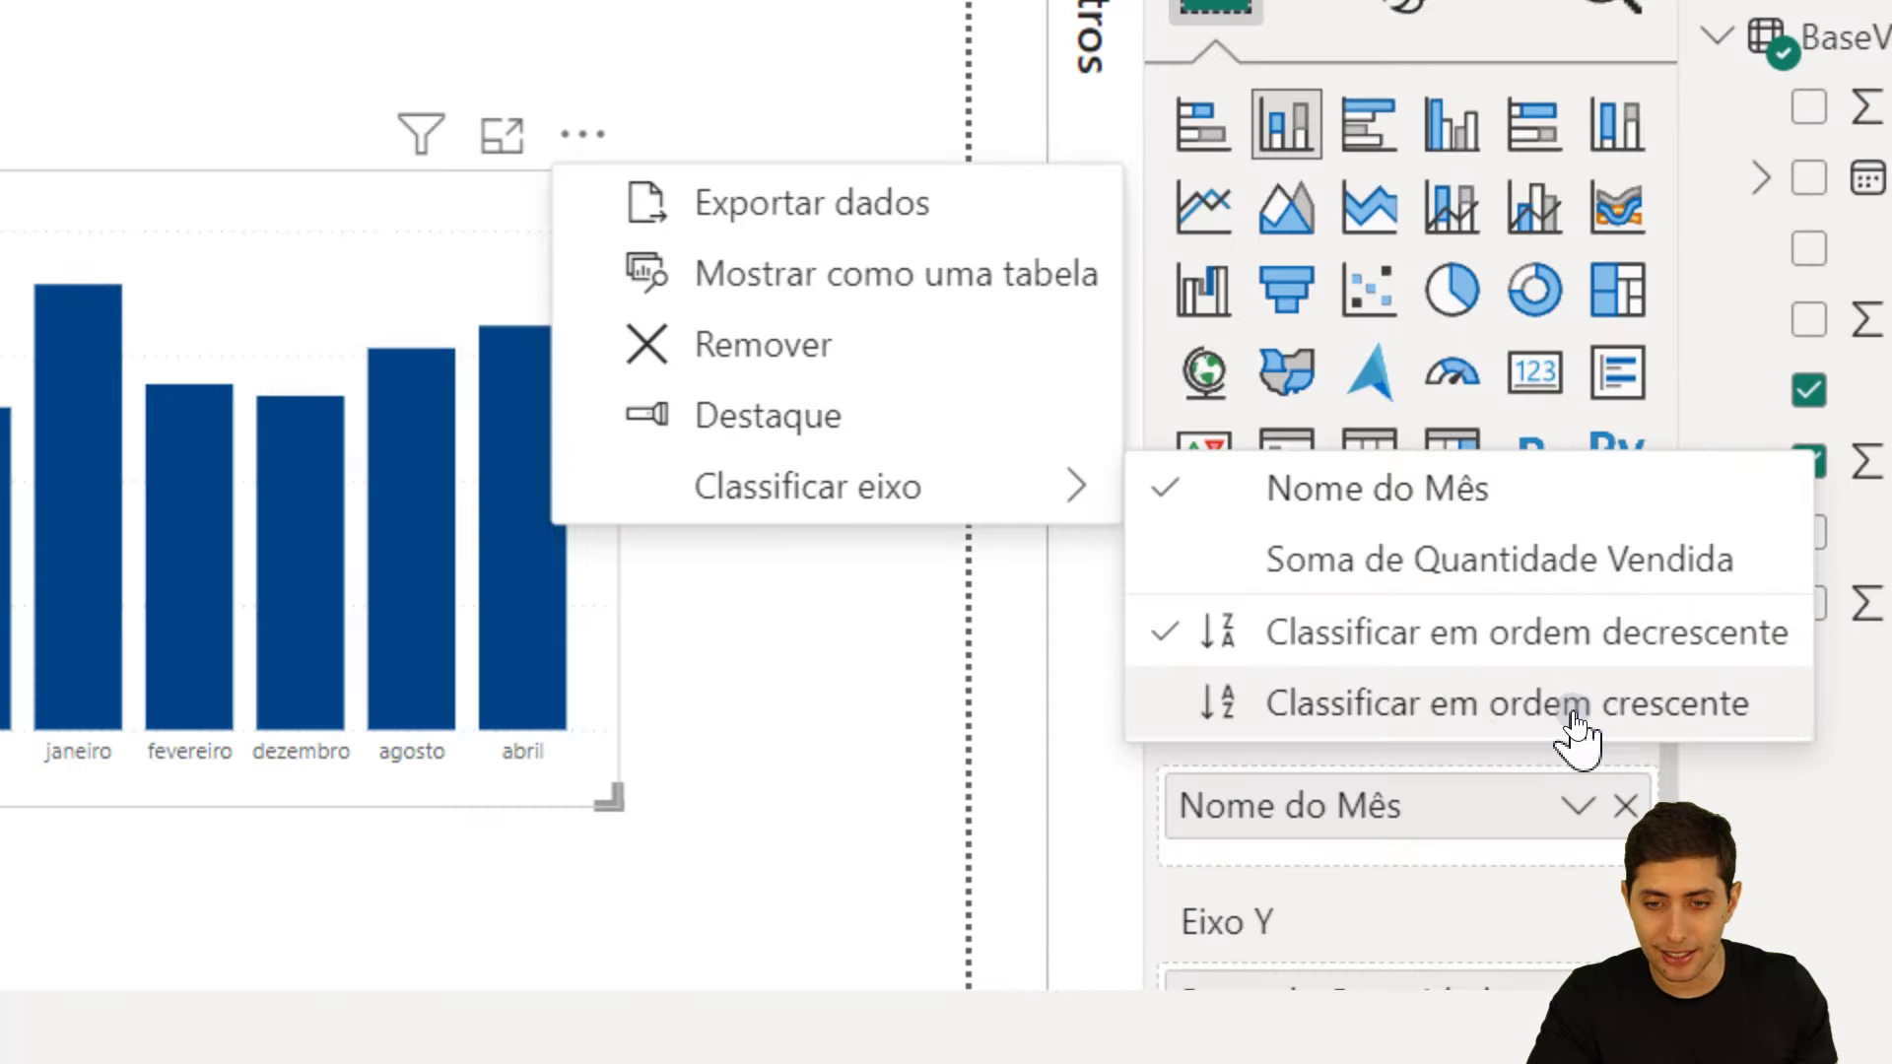
click(1571, 710)
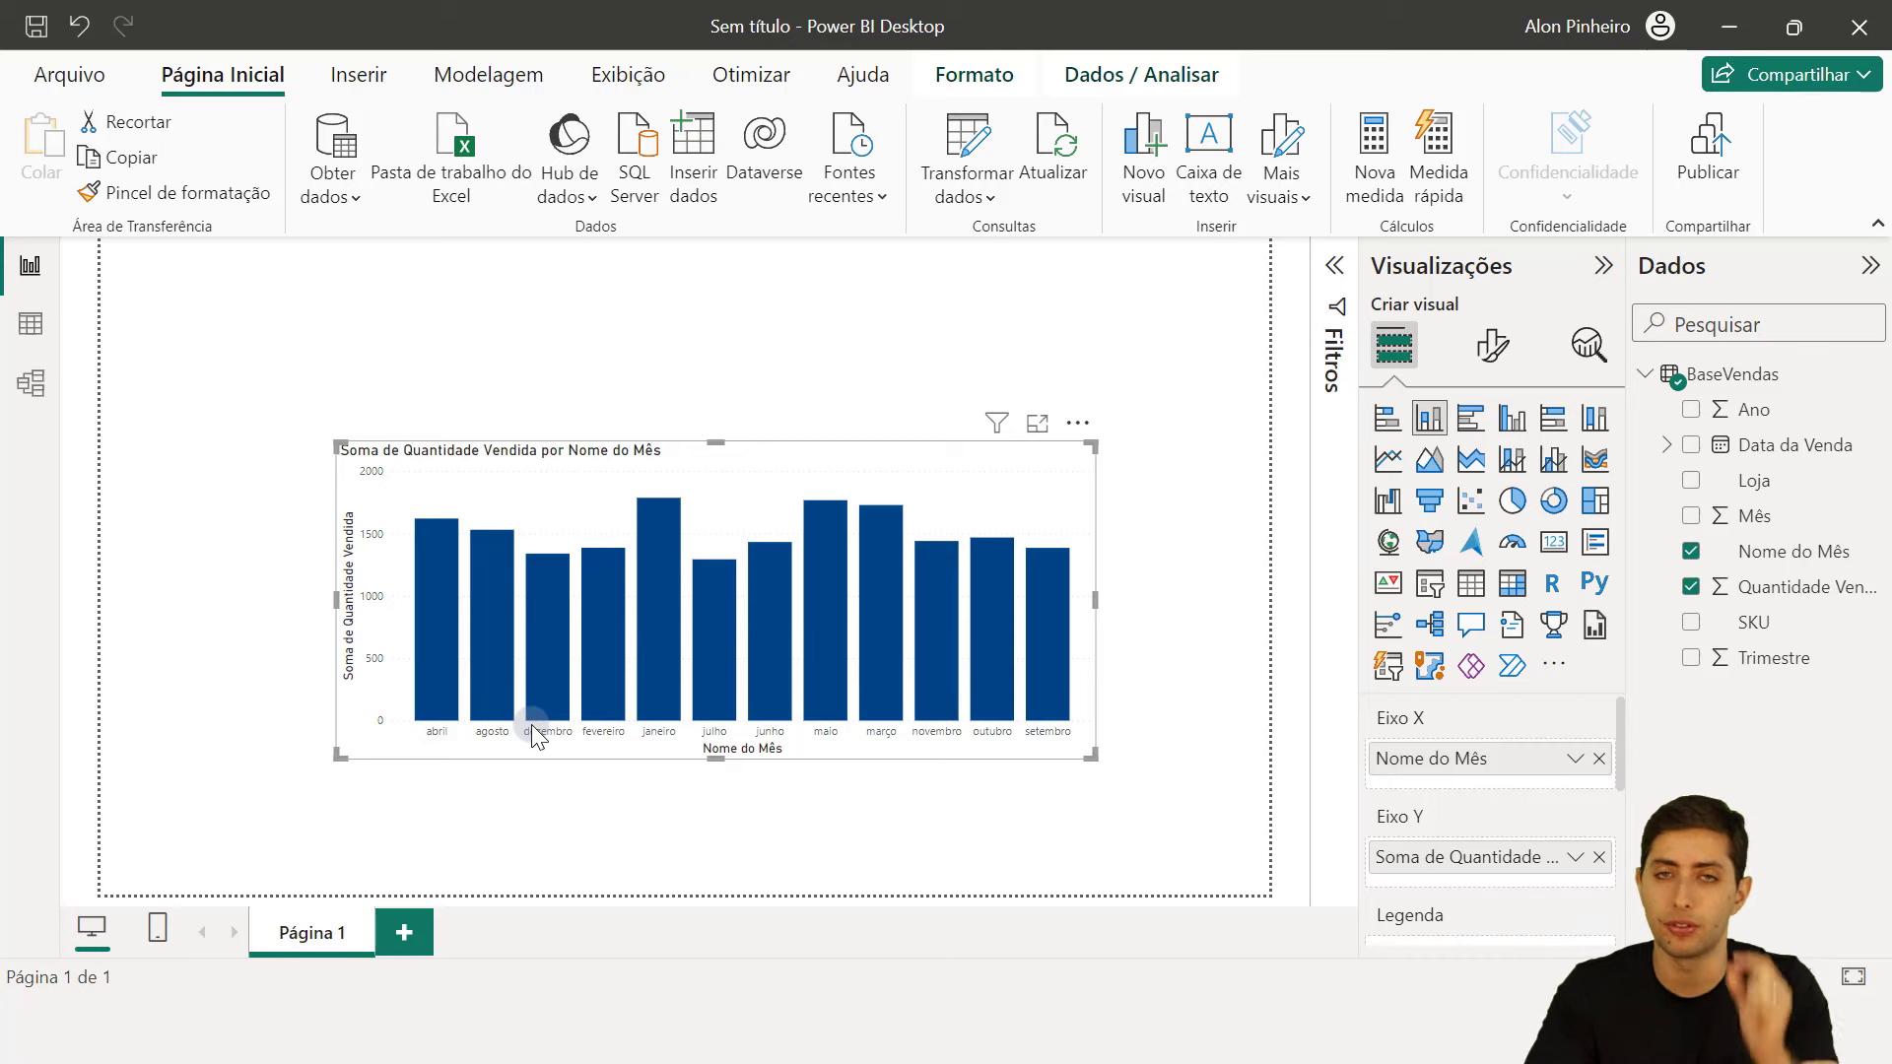
- Open the BaseVendas data table and select the Nome do Mês column
click(30, 322)
click(1373, 397)
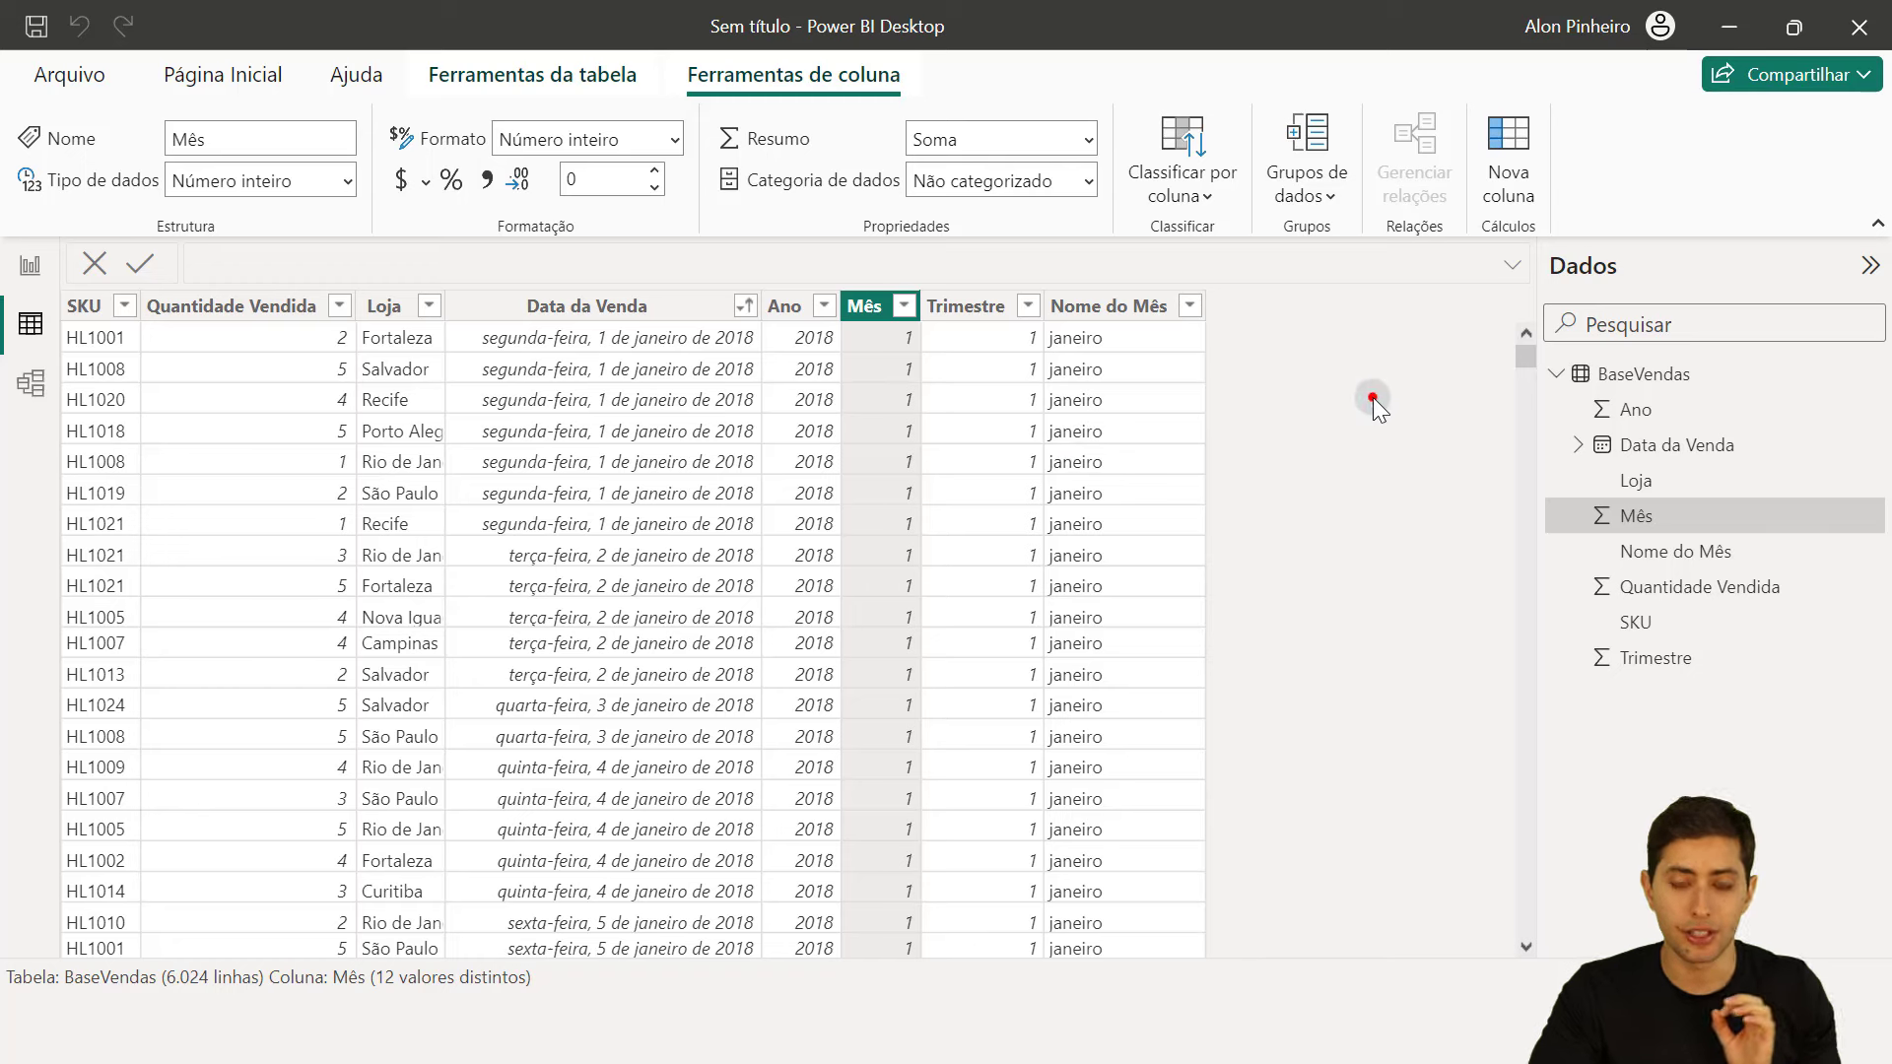
click(1121, 306)
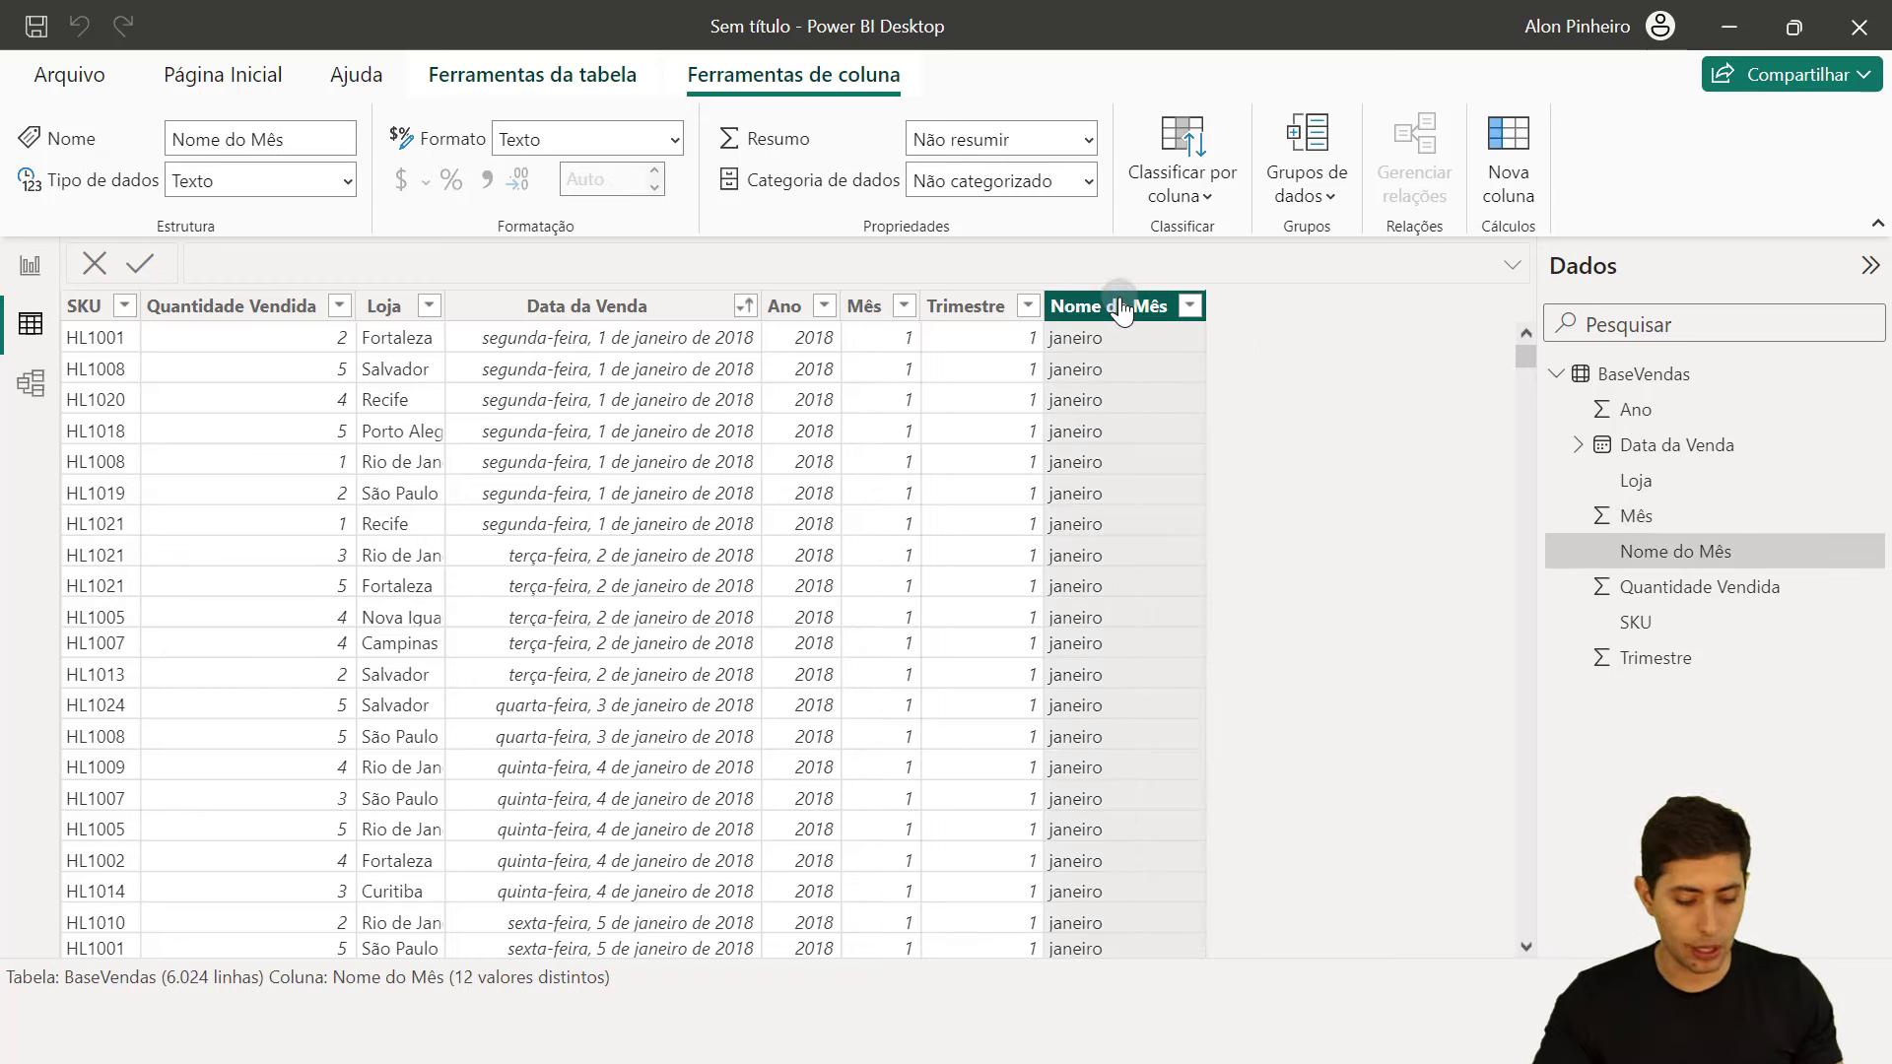
key(ctrl+1)
click(1127, 298)
key(o)
mouse_move(948, 247)
mouse_down()
mouse_move(1056, 500)
mouse_move(1323, 990)
mouse_up()
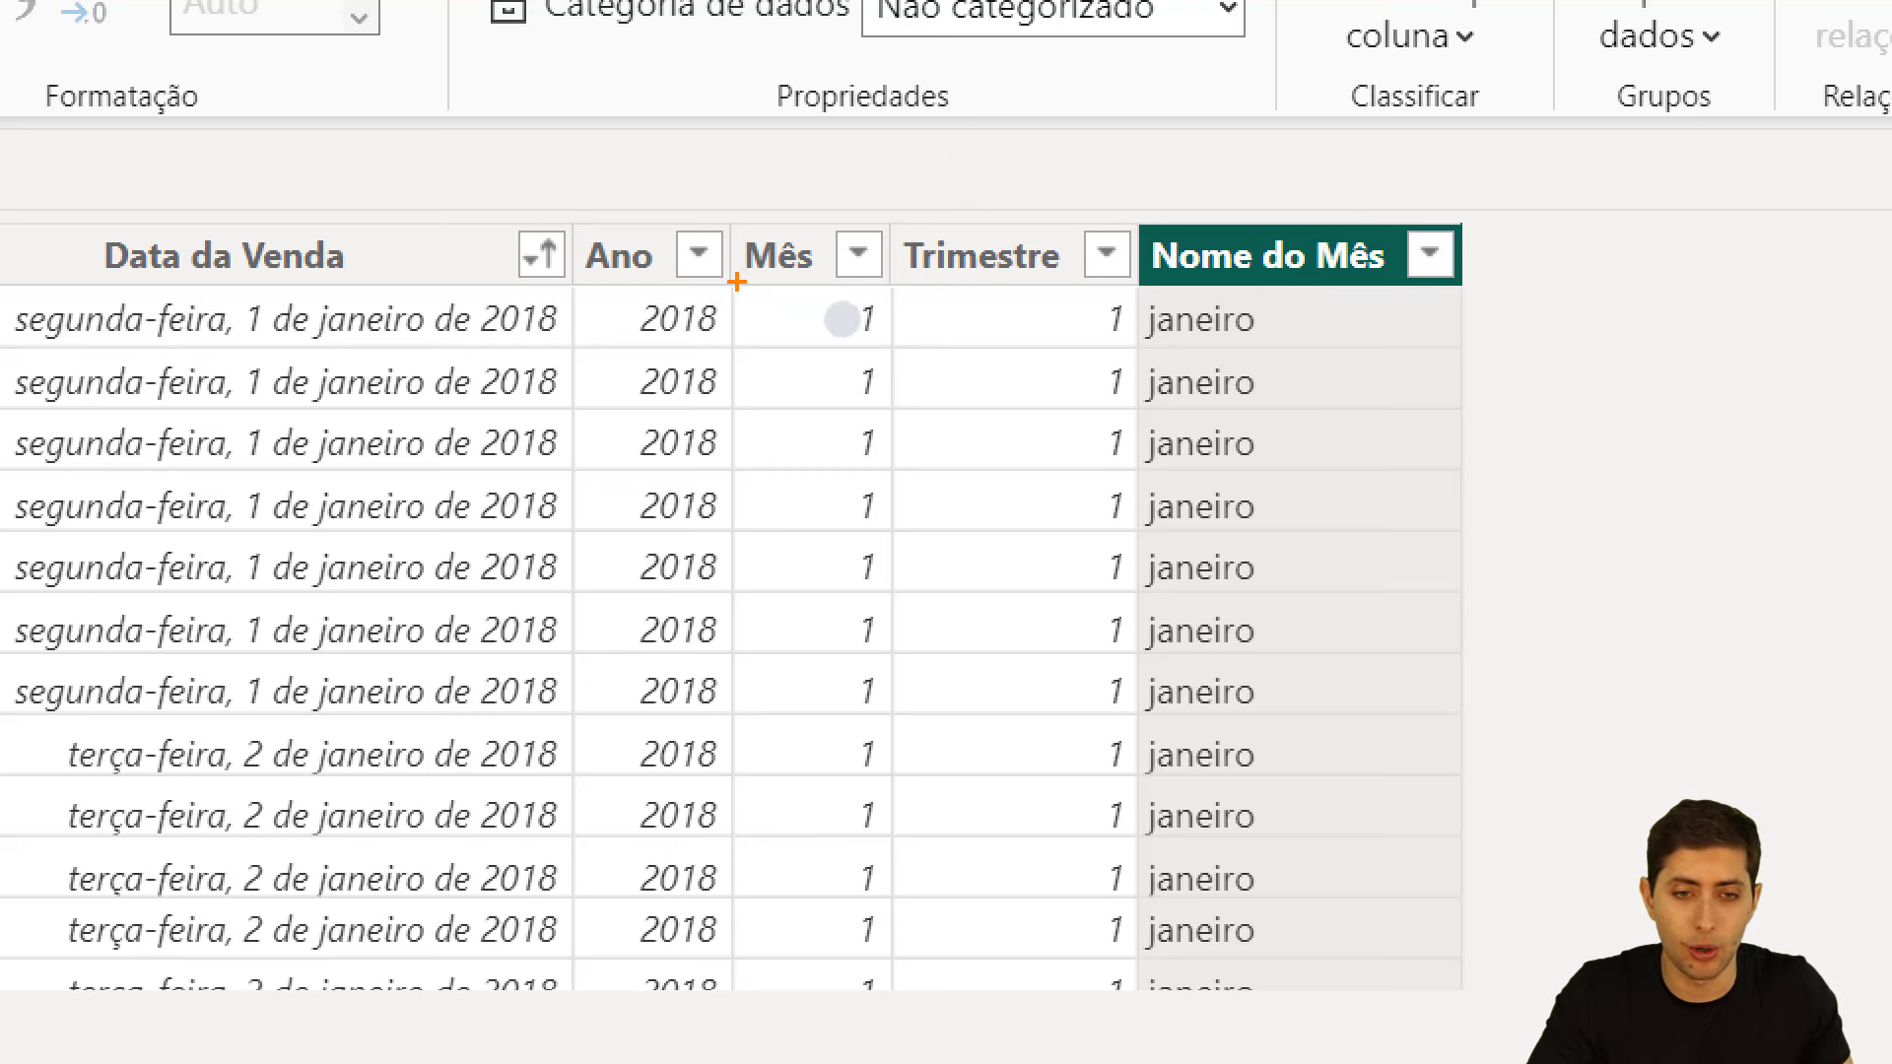
drag(732, 279, 902, 344)
drag(1131, 283, 1282, 350)
drag(735, 347, 913, 405)
drag(1140, 350, 1279, 404)
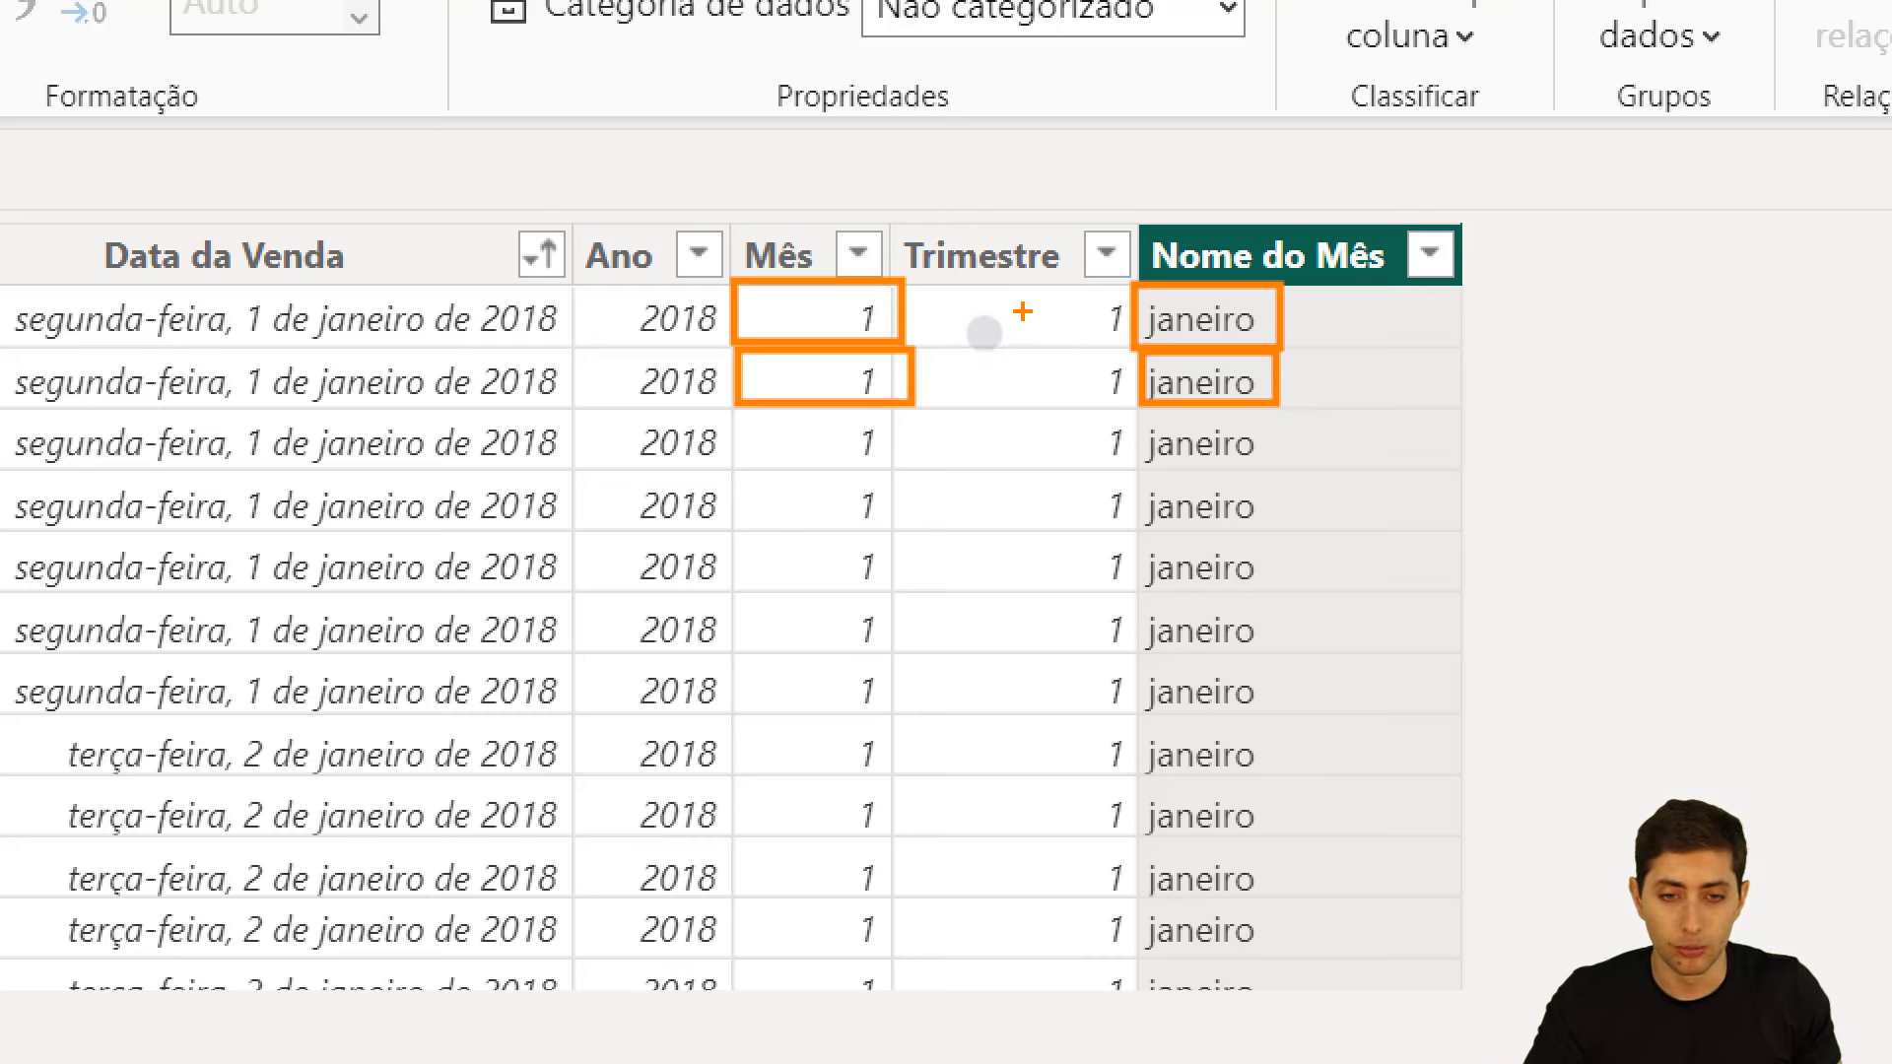
key(ctrl+z)
key(ctrl+z)
key(ctrl+z)
key(ctrl+z)
mouse_move(724, 280)
mouse_down()
mouse_move(853, 427)
mouse_move(888, 429)
mouse_up()
drag(1131, 289, 1326, 399)
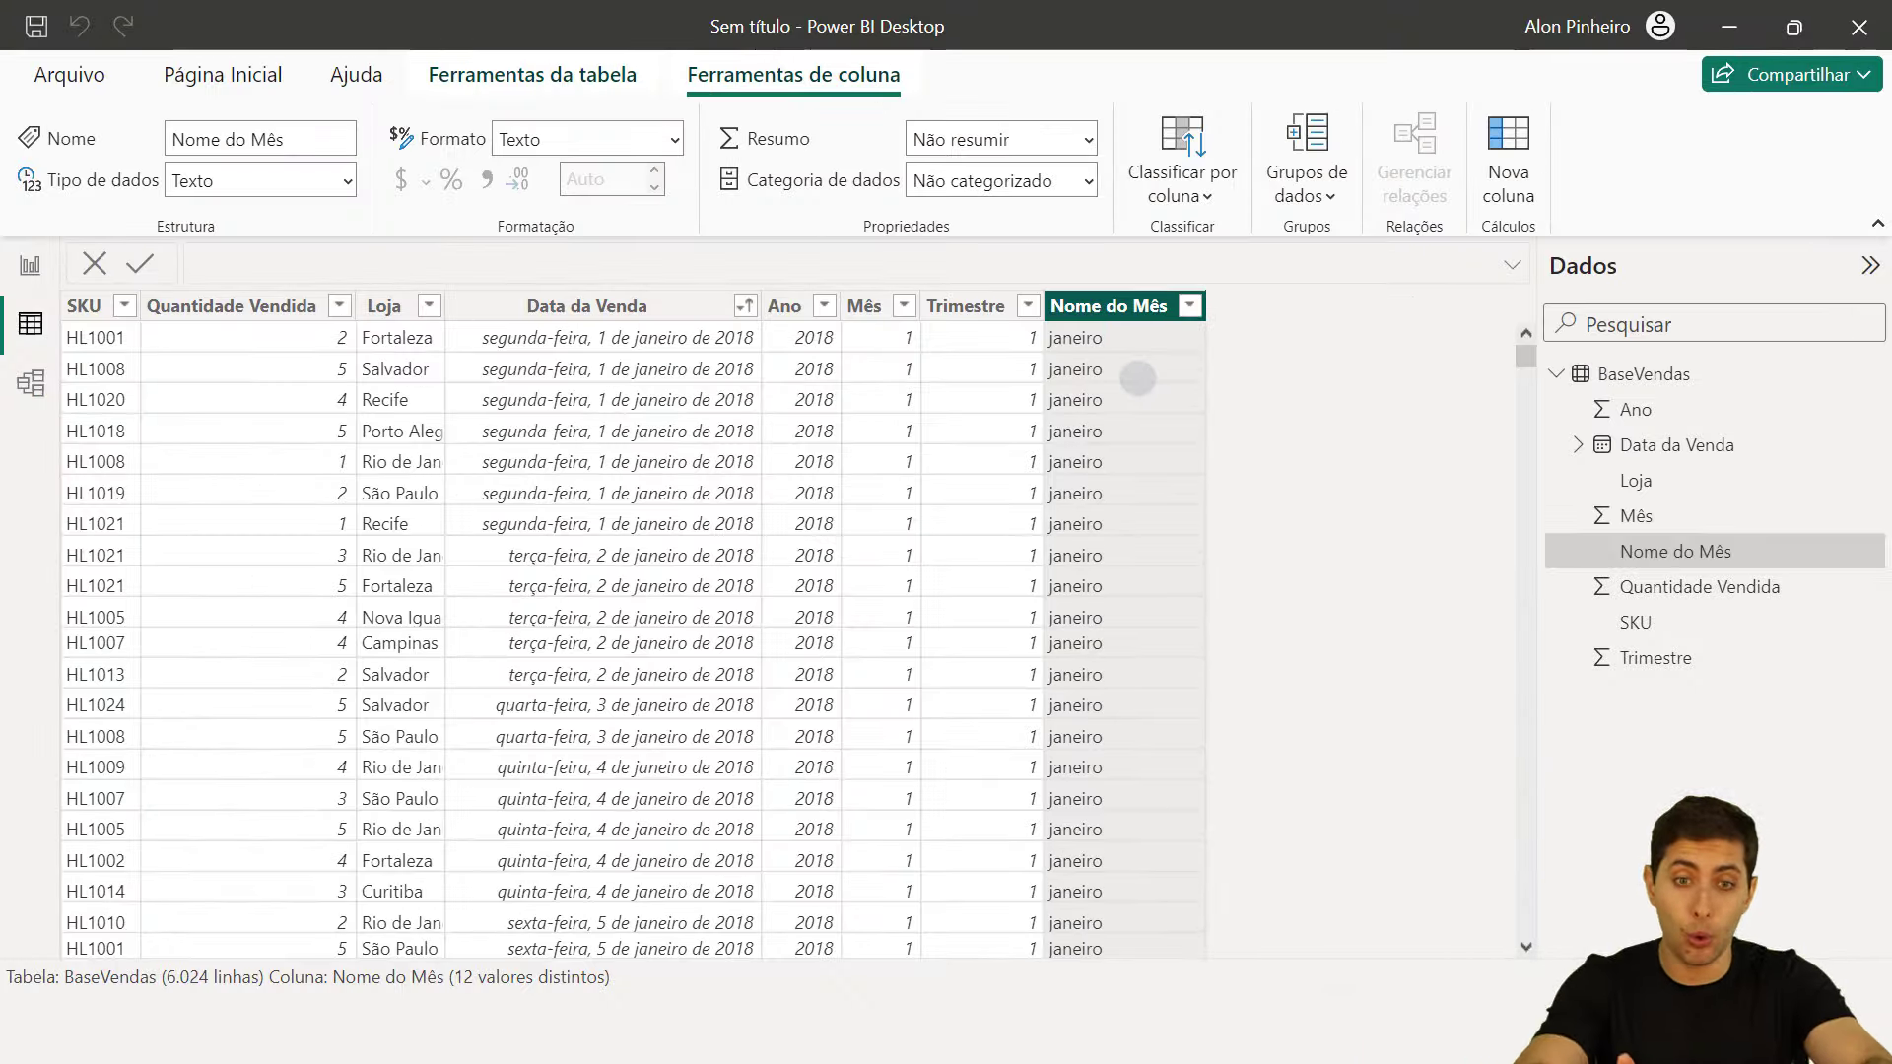
- Review the chart's month order on the report page and sort the Nome do Mês column by Mês in the BaseVendas table
click(31, 265)
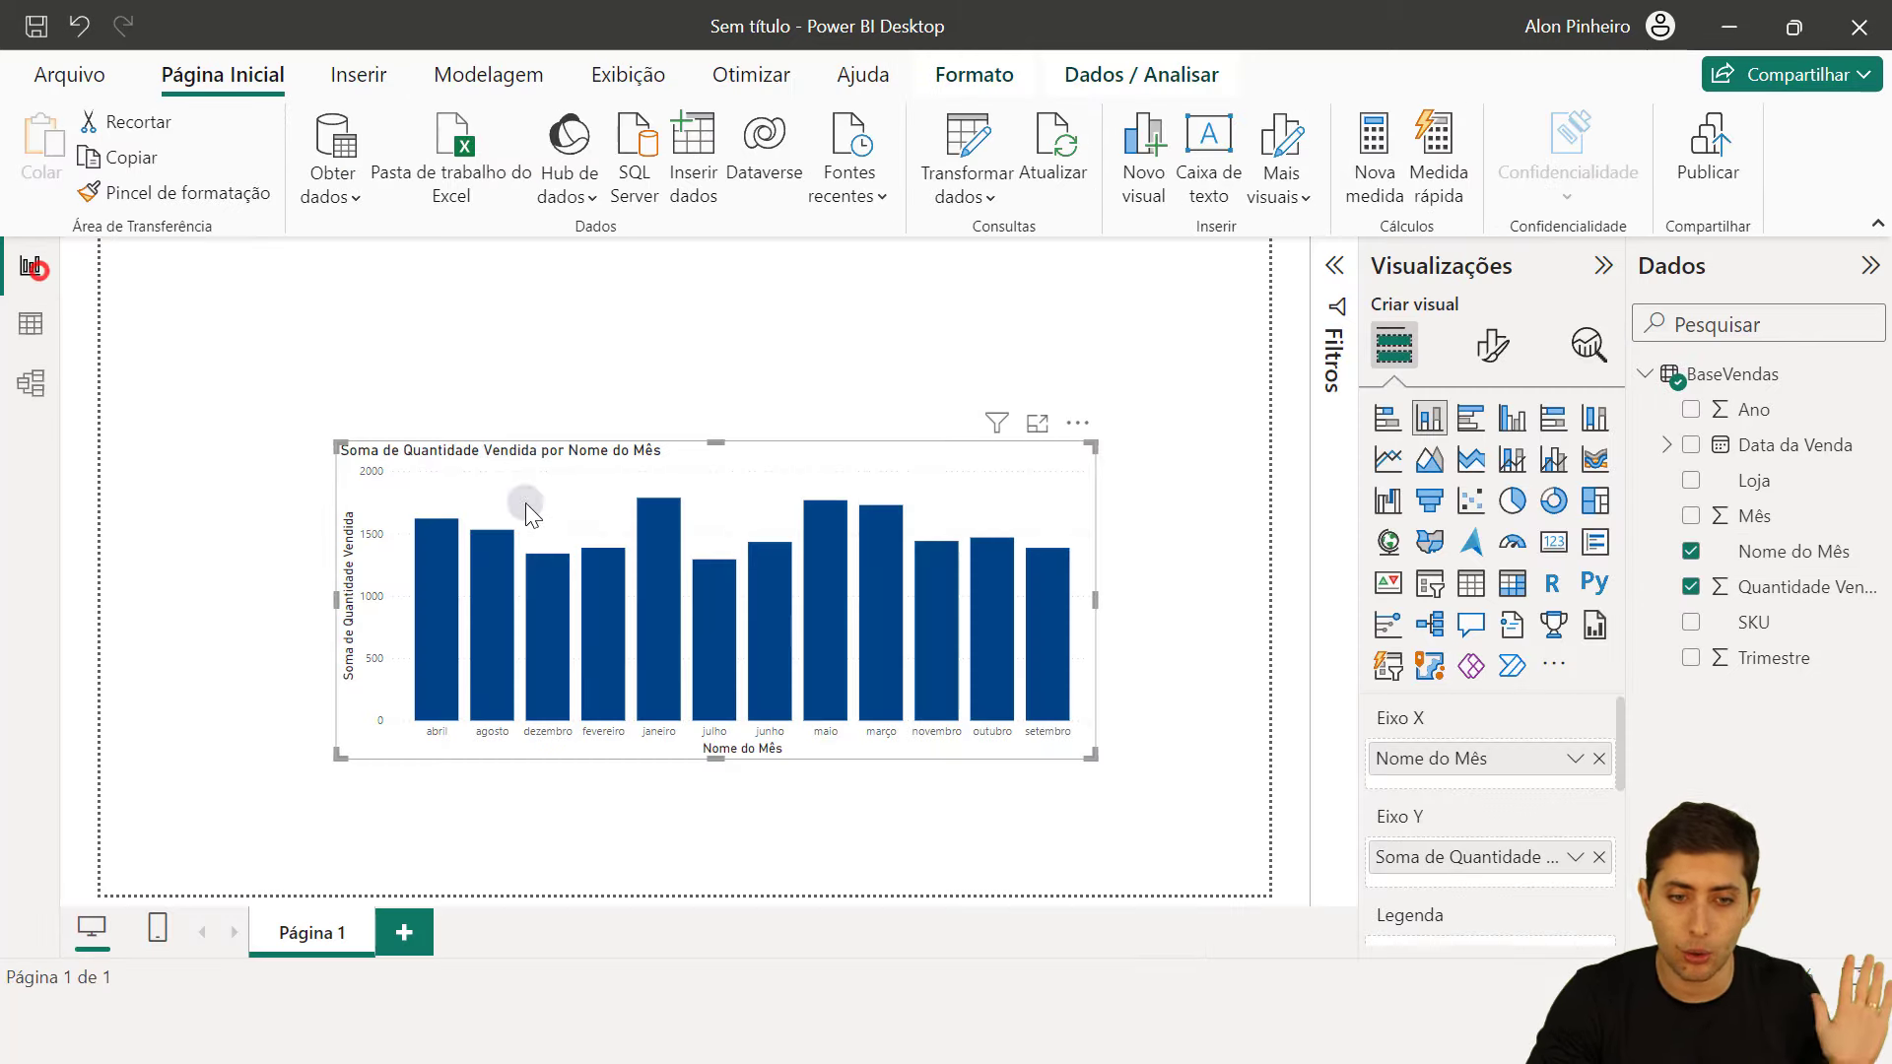
click(33, 325)
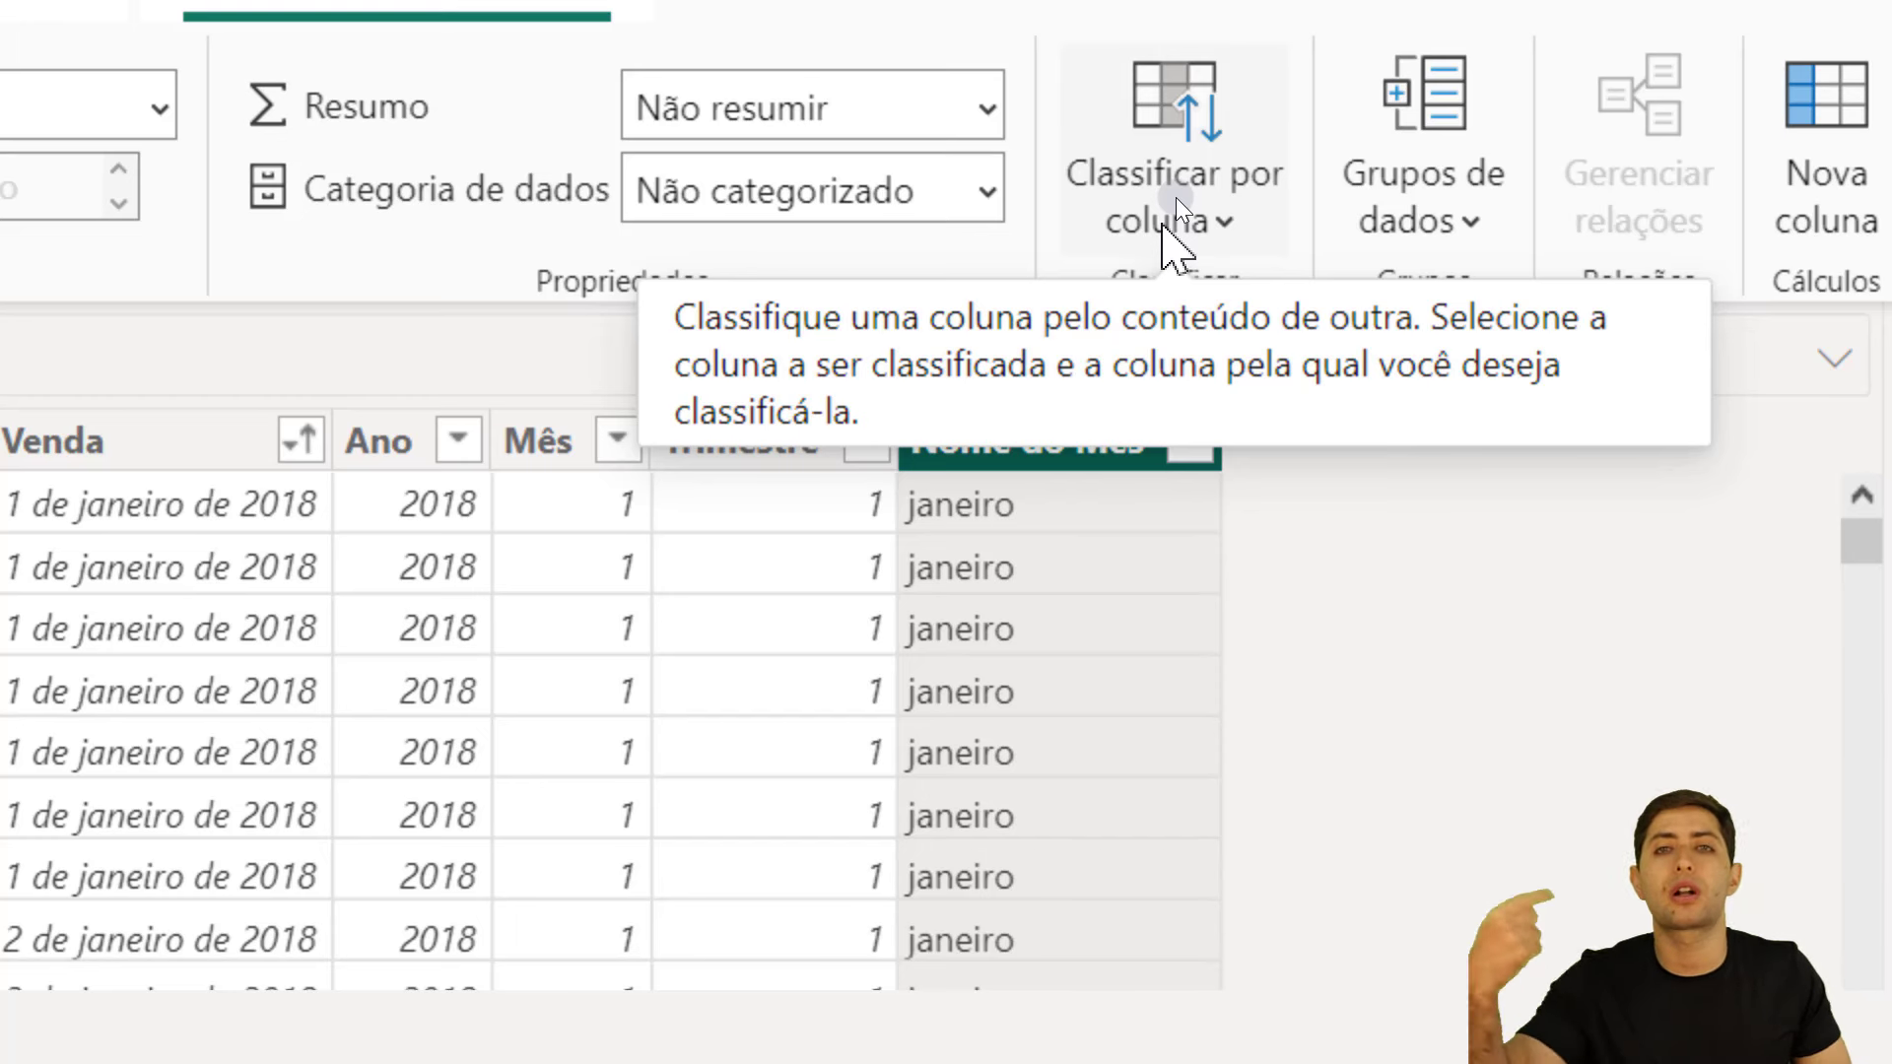
click(1175, 197)
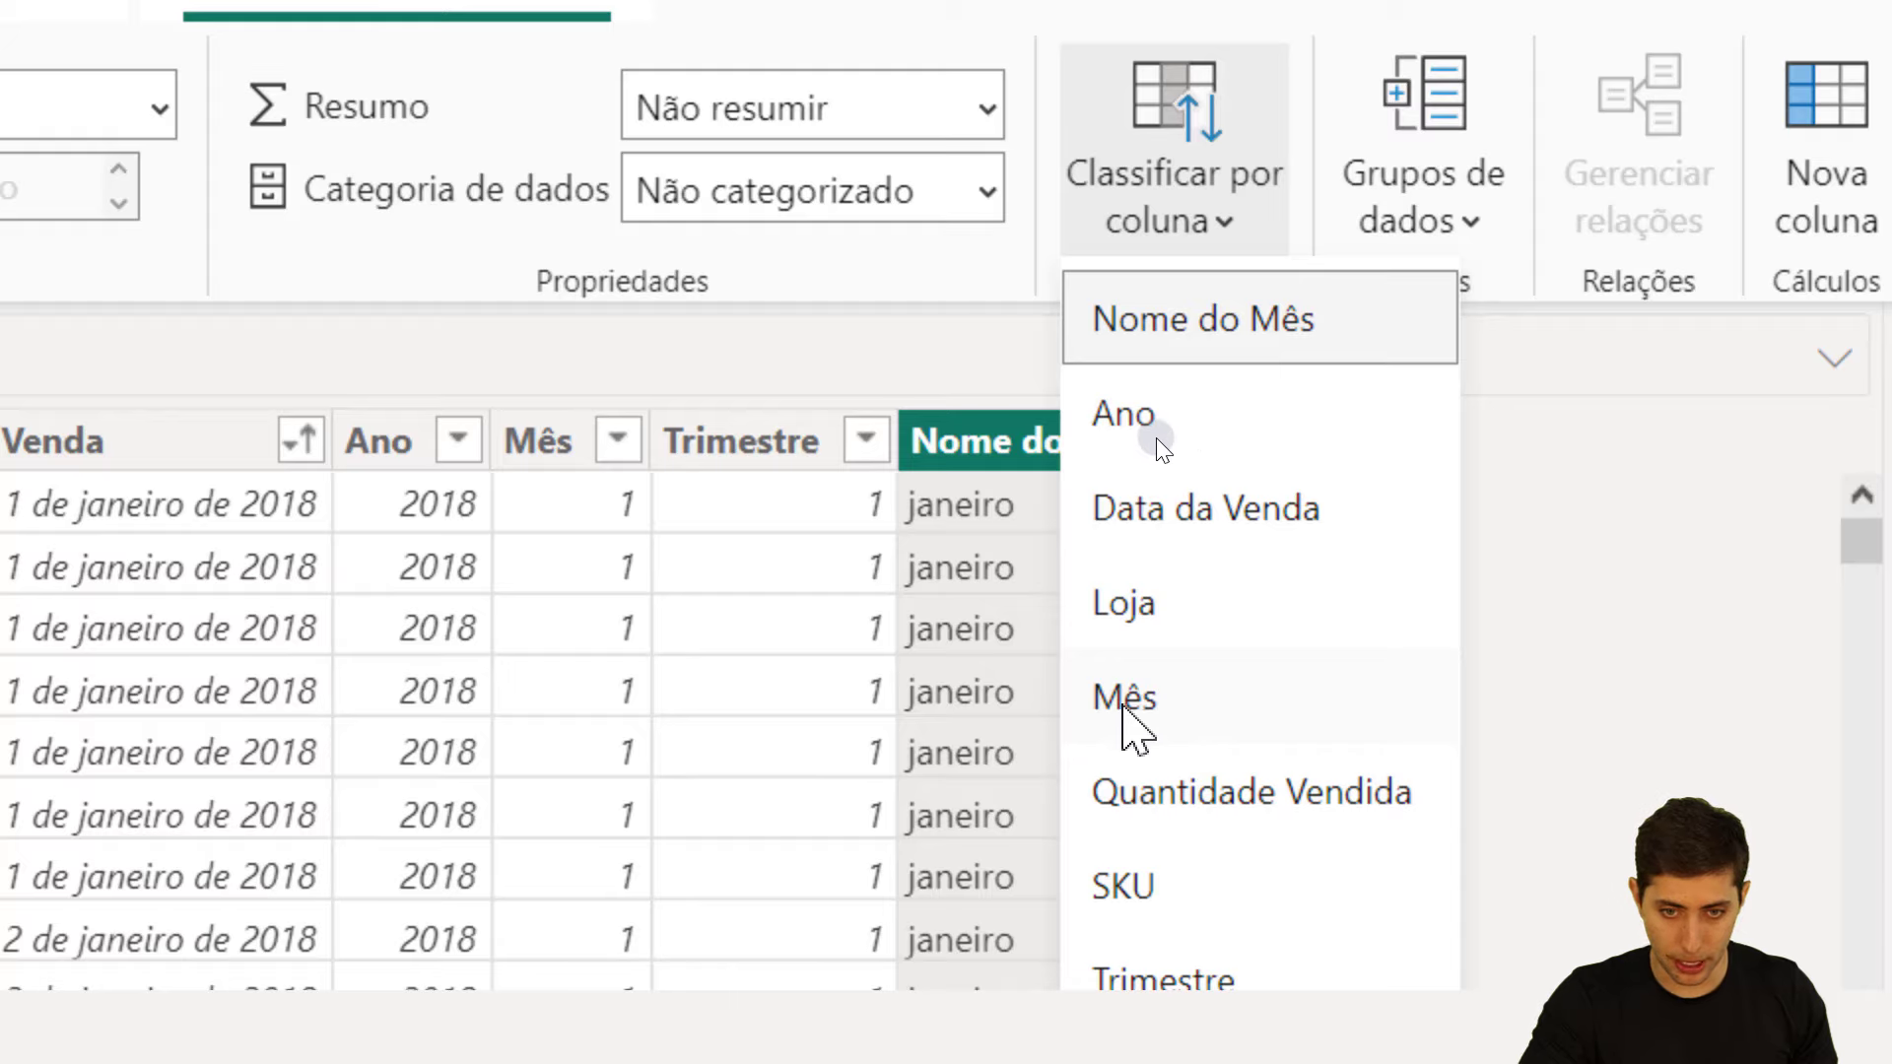
click(1123, 701)
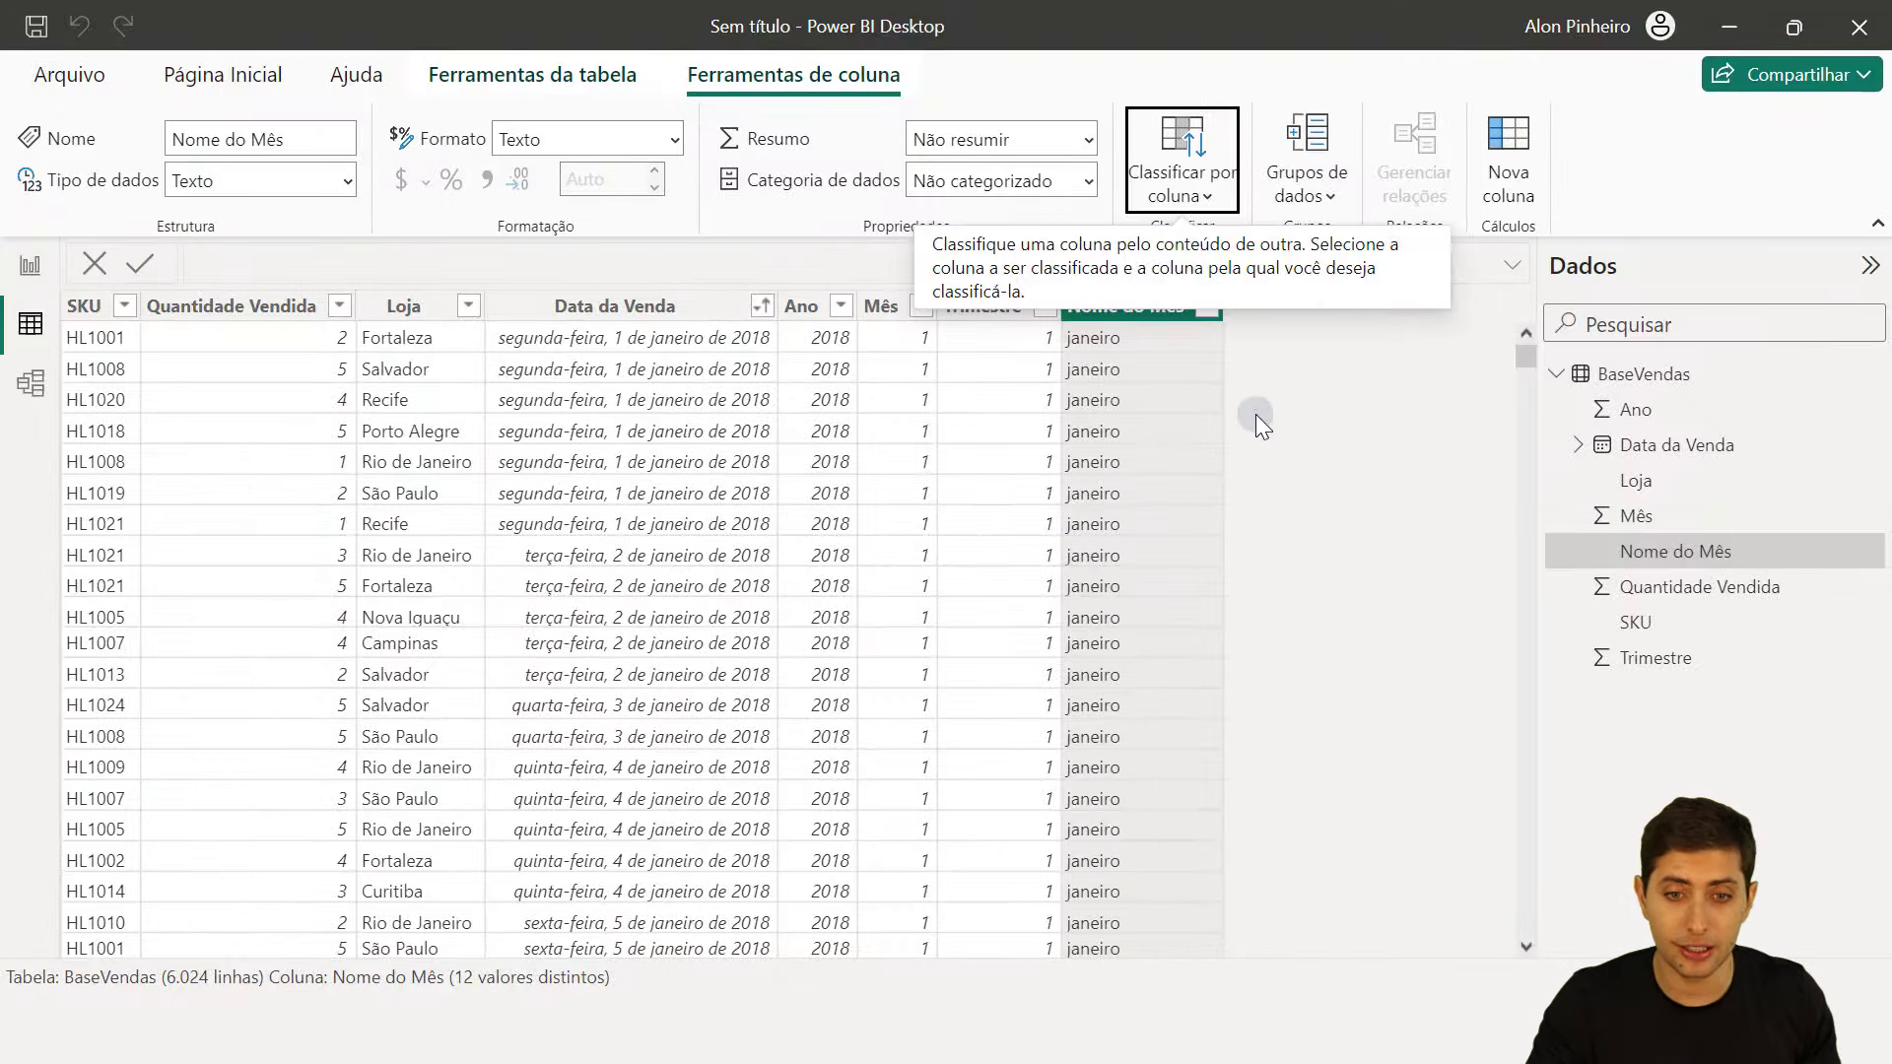
click(1390, 649)
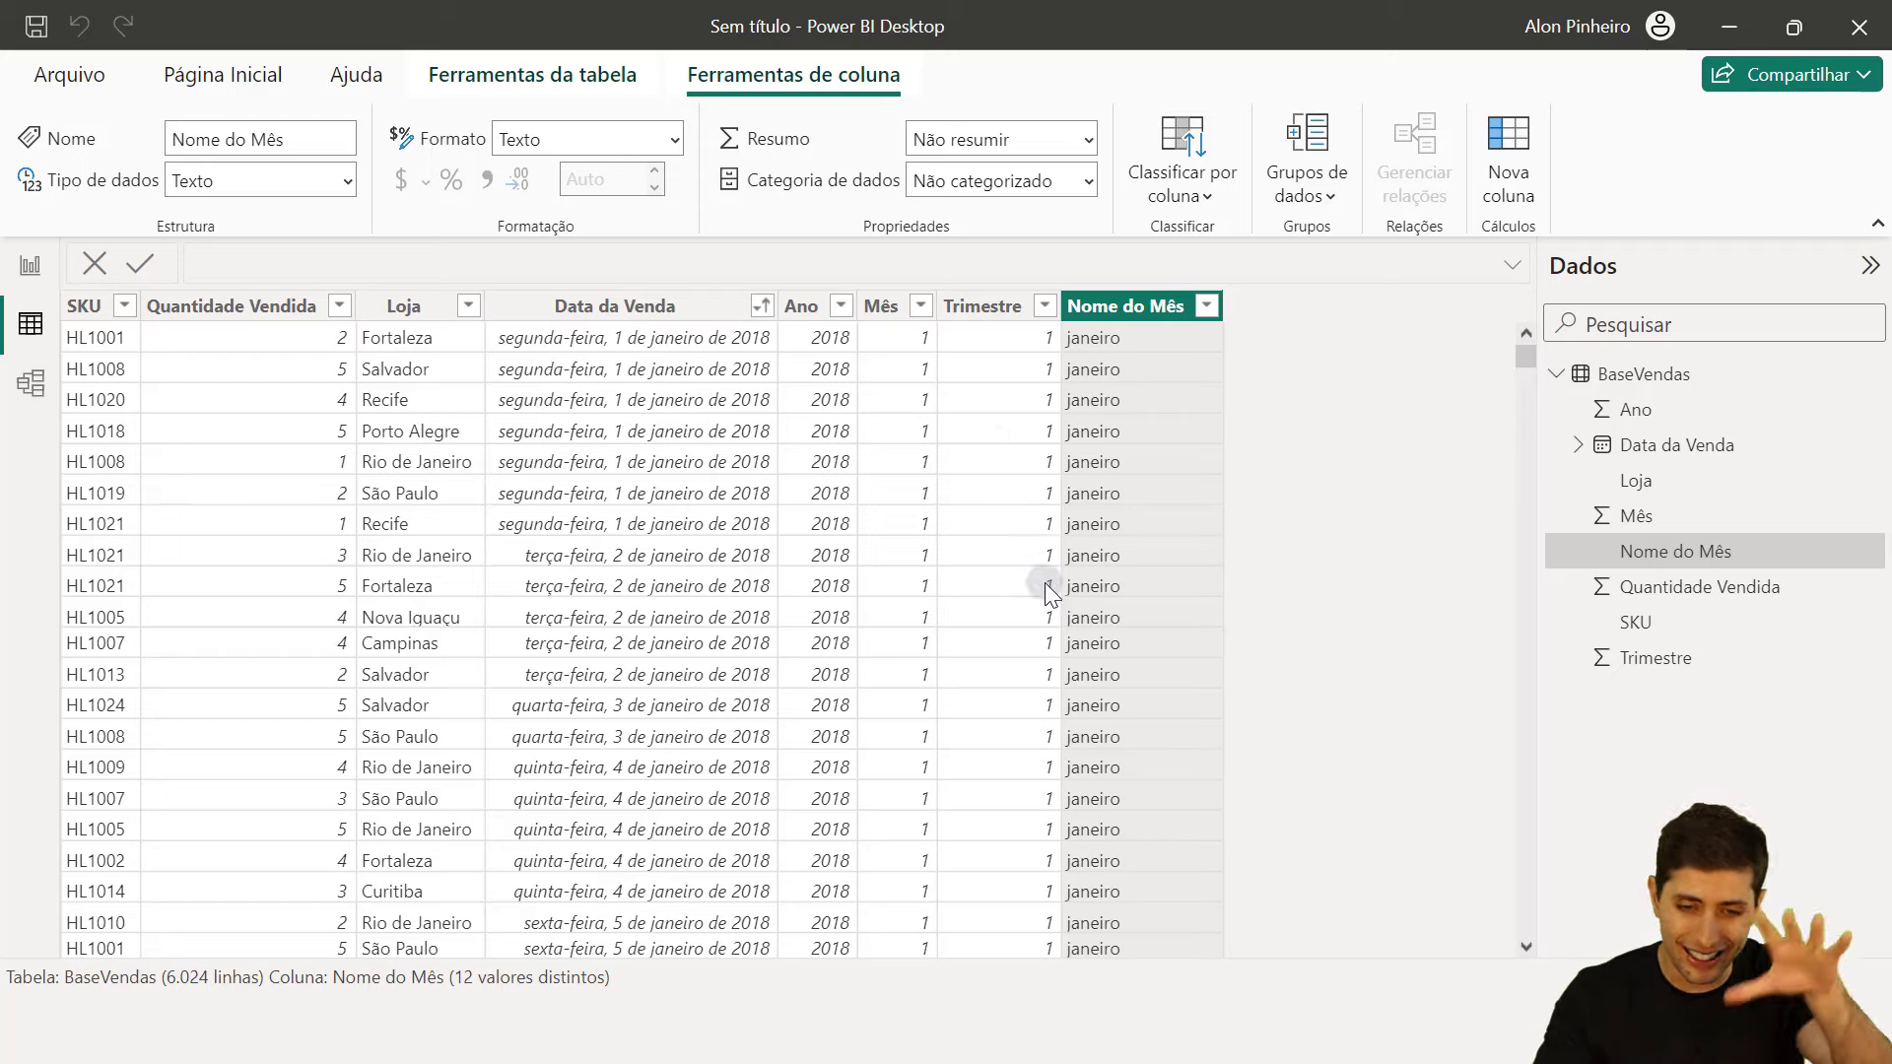
- Check the BaseVendas rows and the order of the month names in the report page's column chart
scroll(1100, 695, down, 8)
scroll(1112, 696, up, 8)
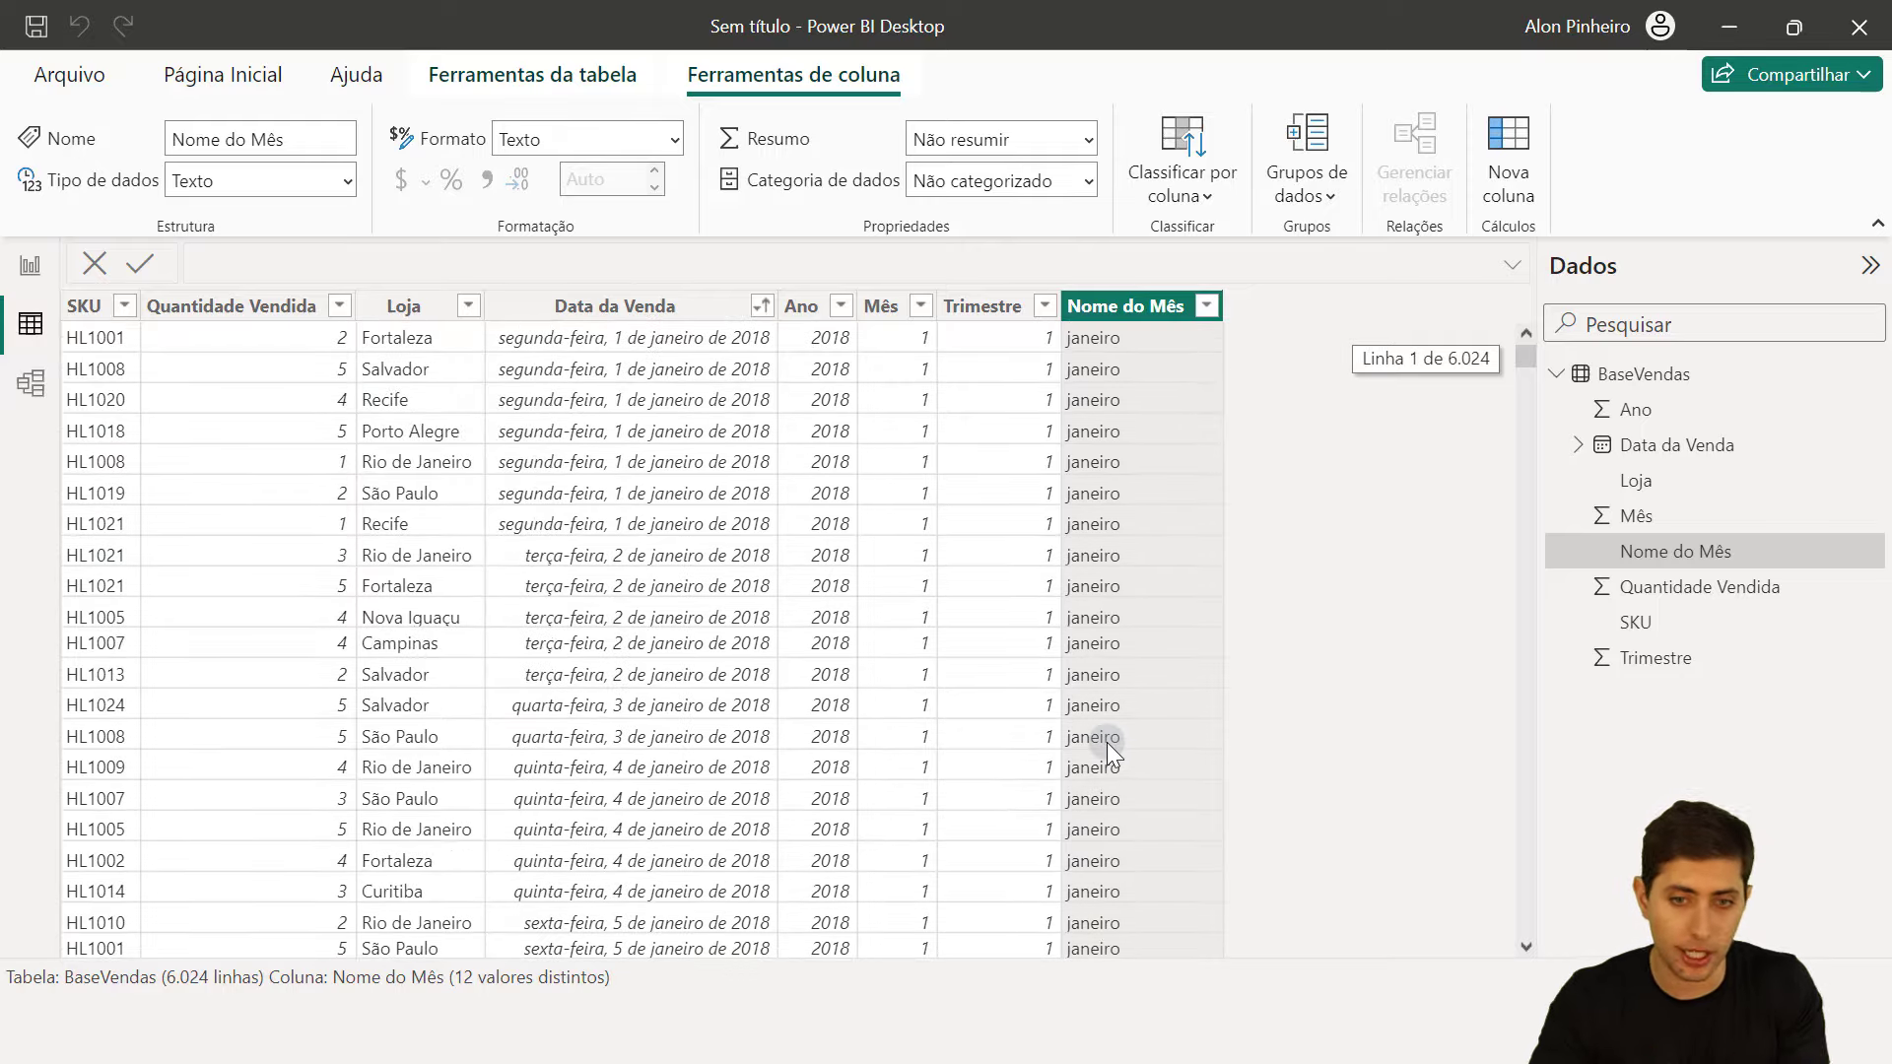
click(30, 264)
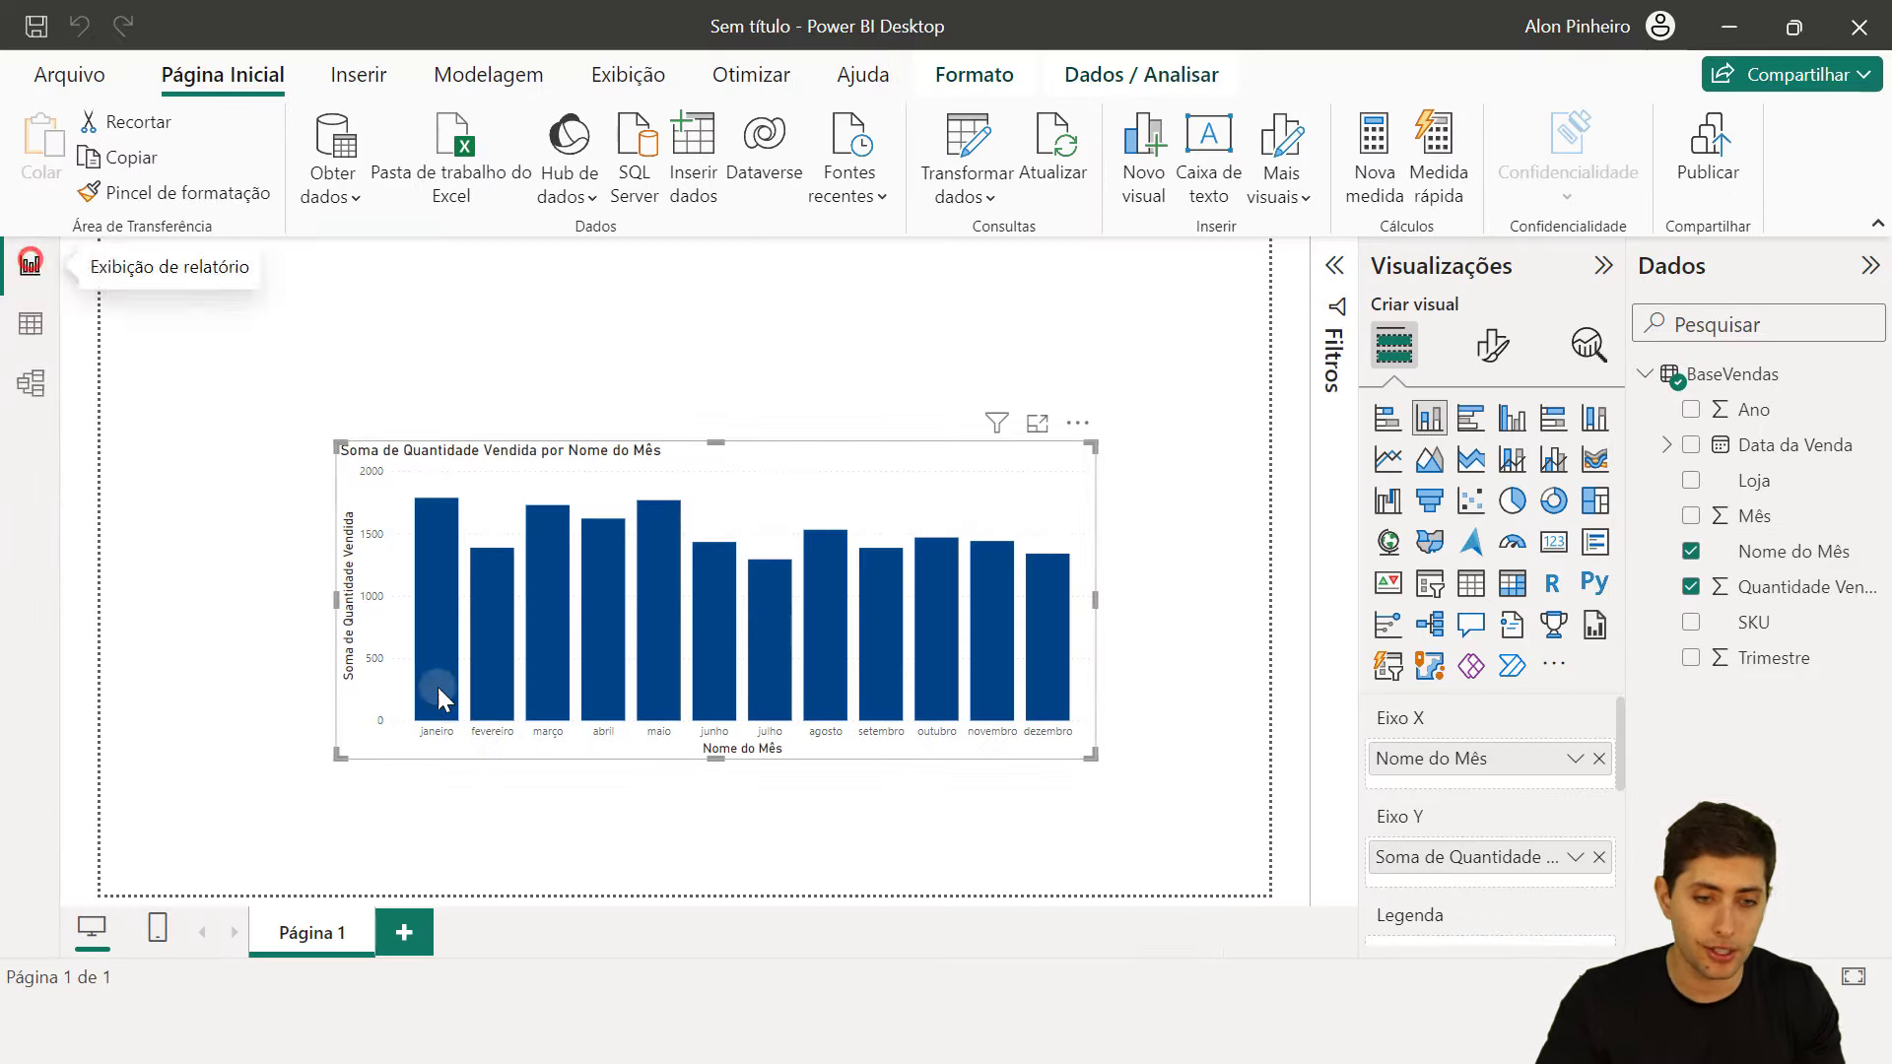
click(445, 836)
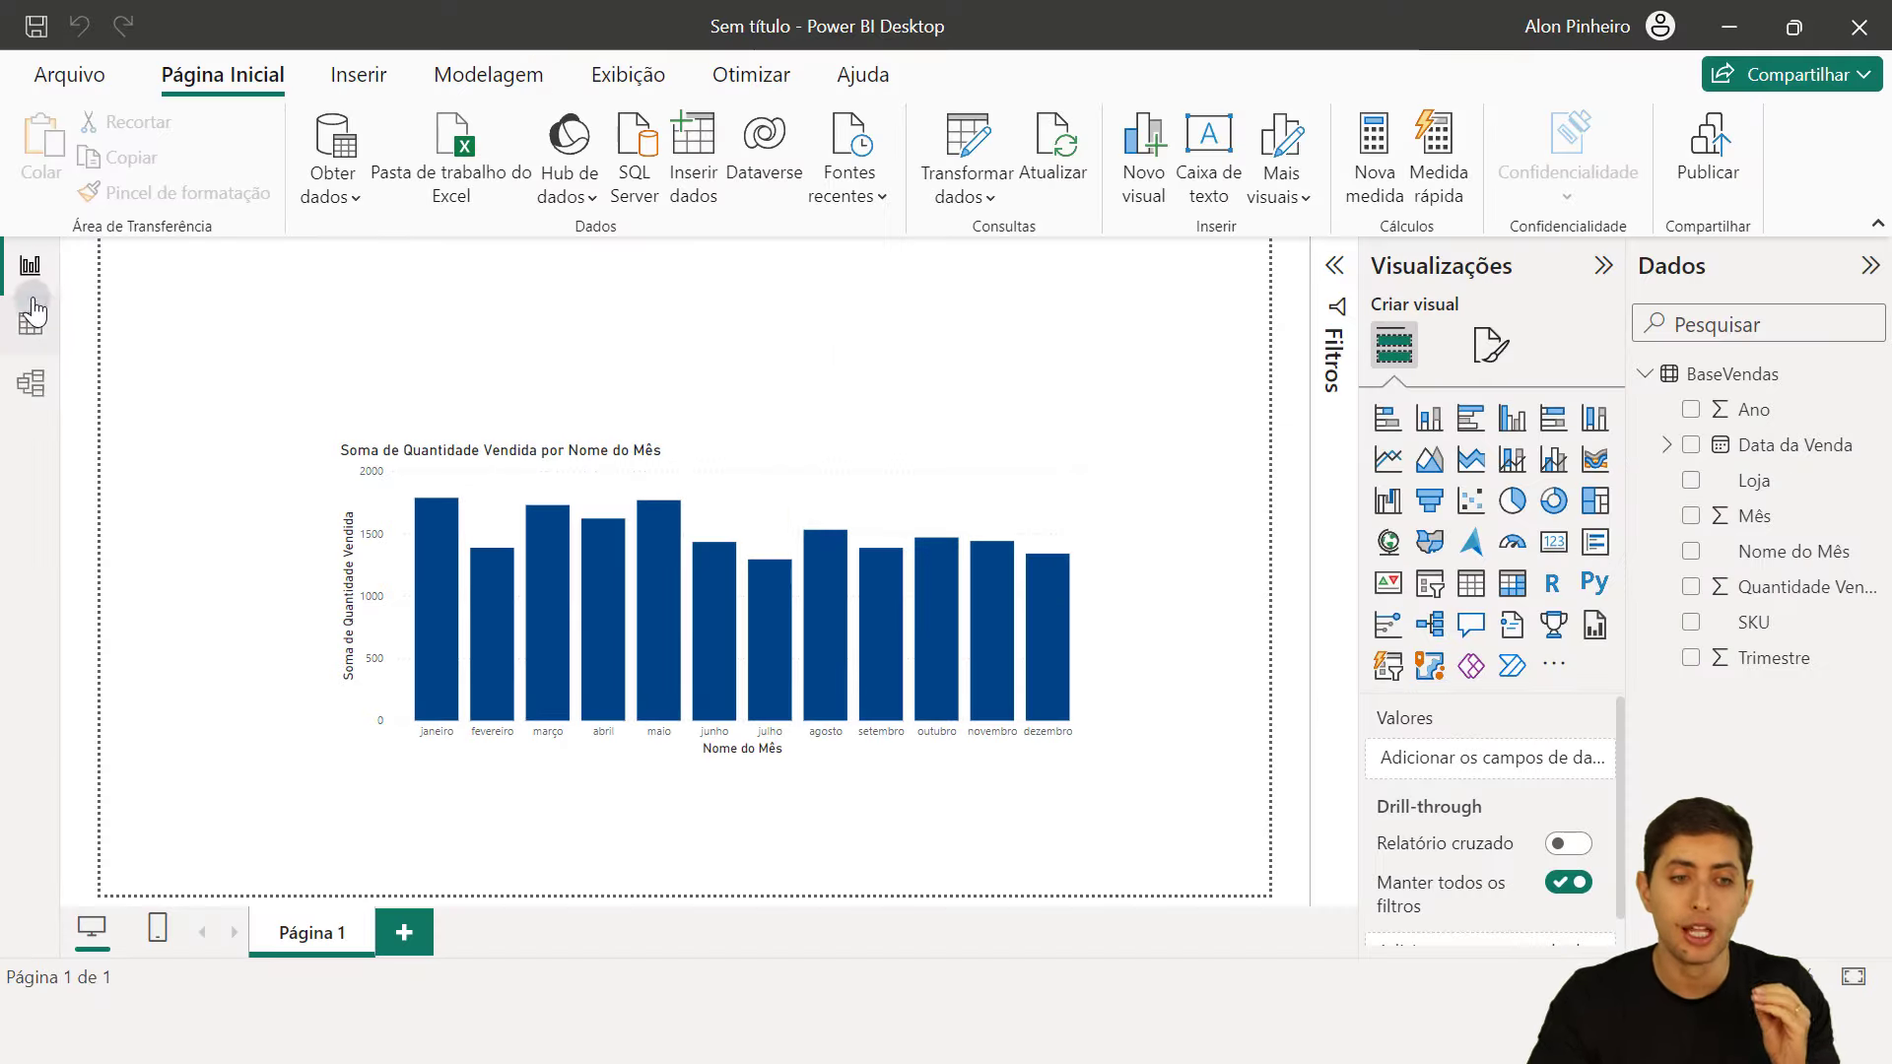
click(31, 317)
click(1110, 304)
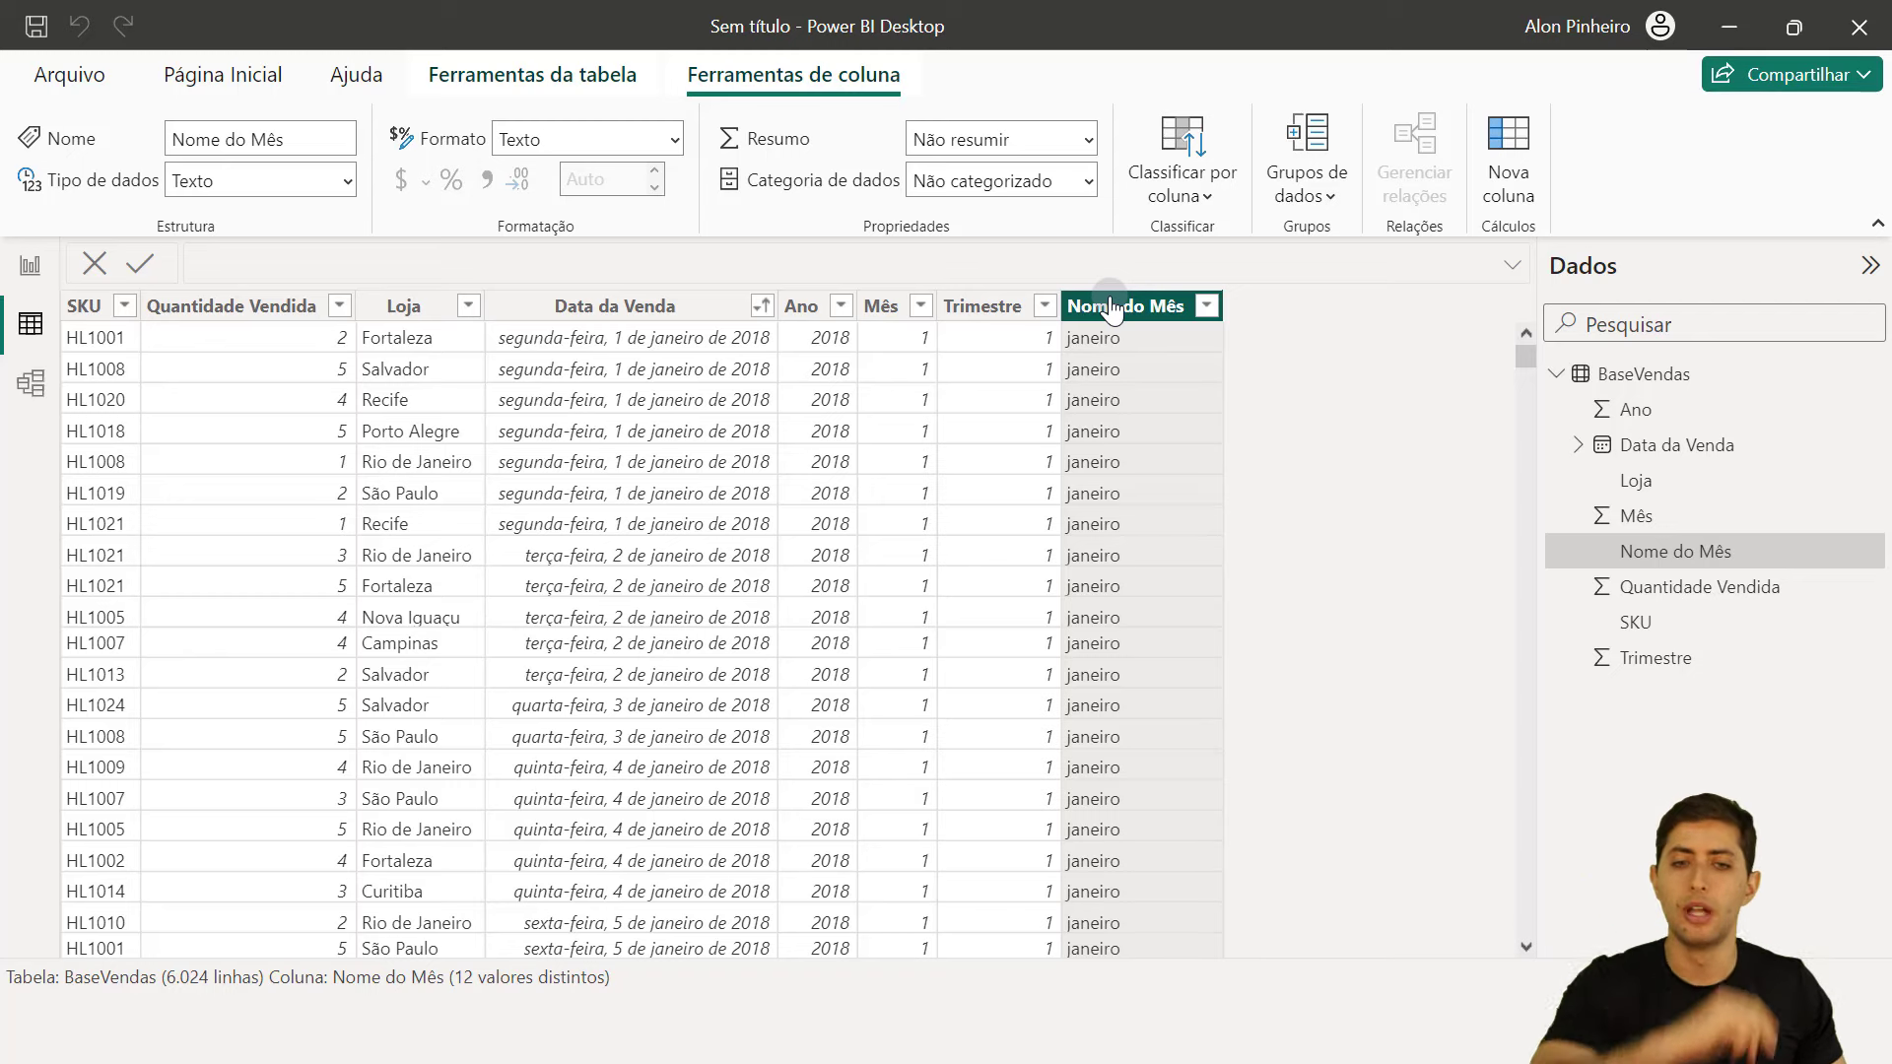
click(30, 265)
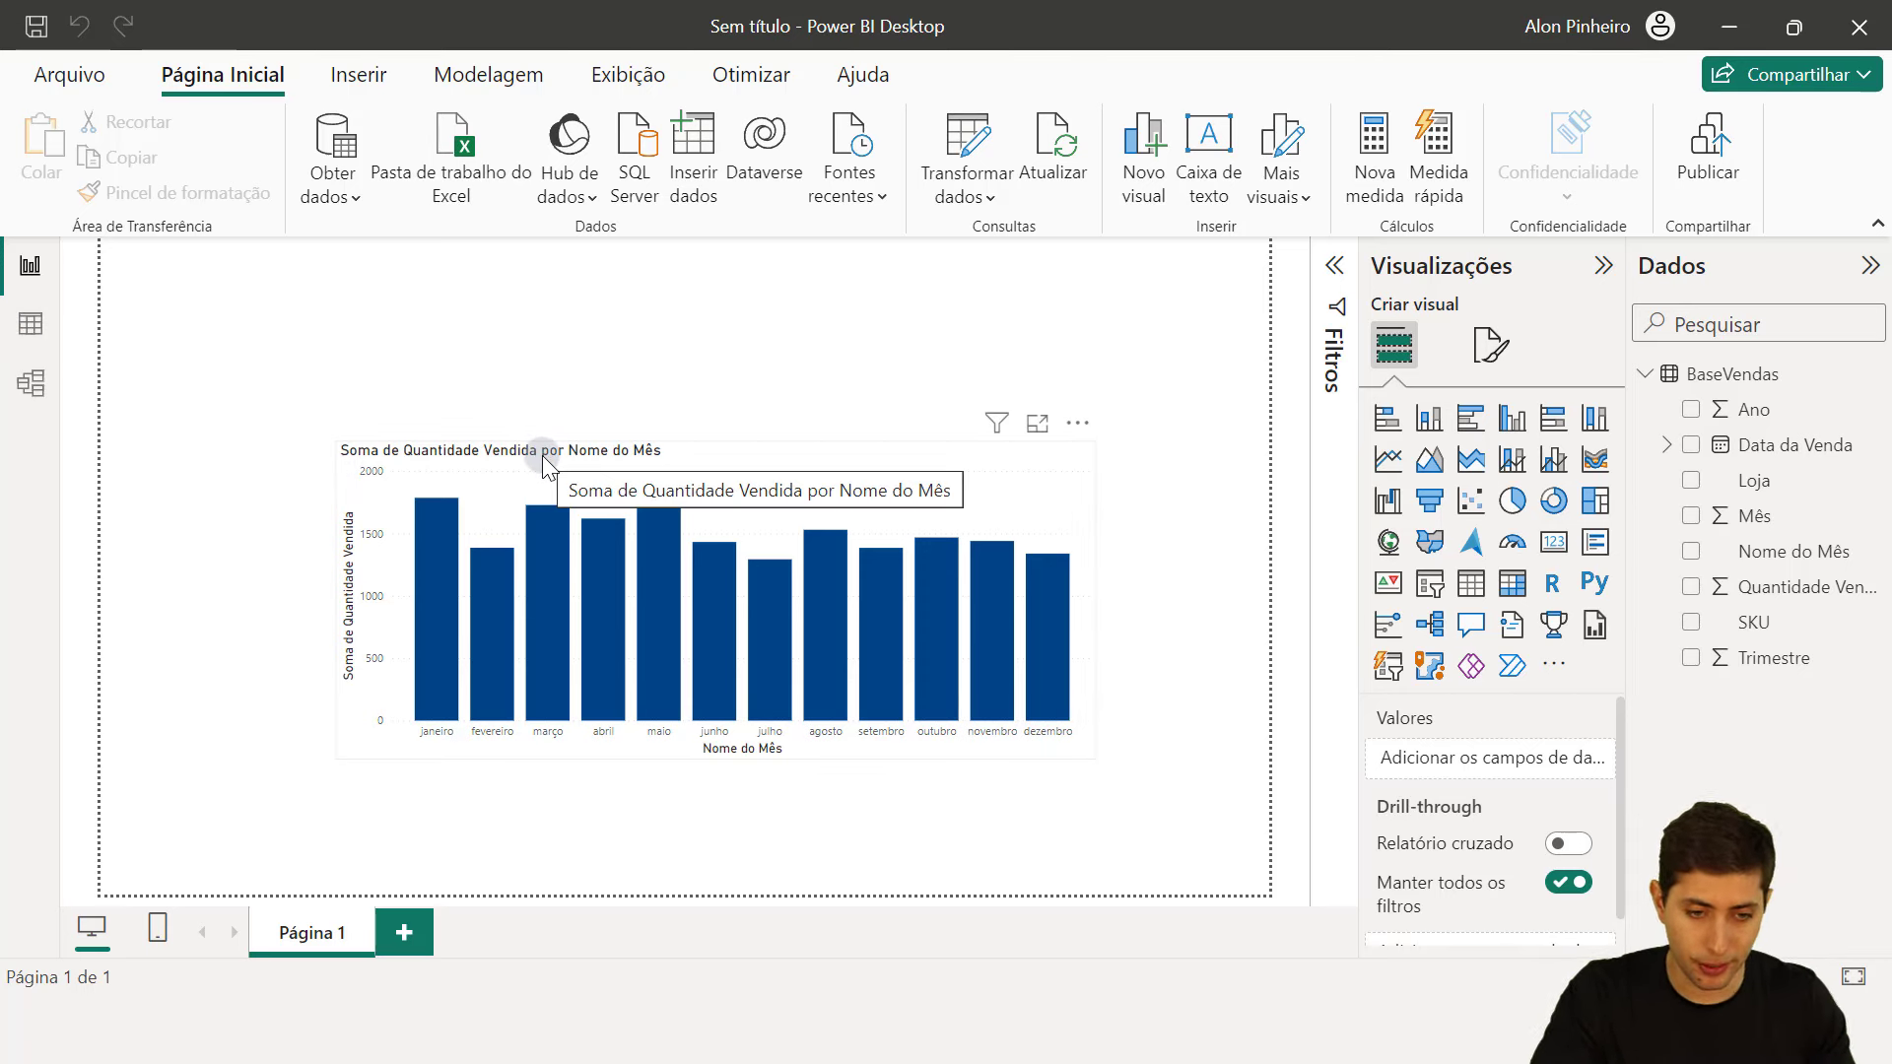
click(20, 315)
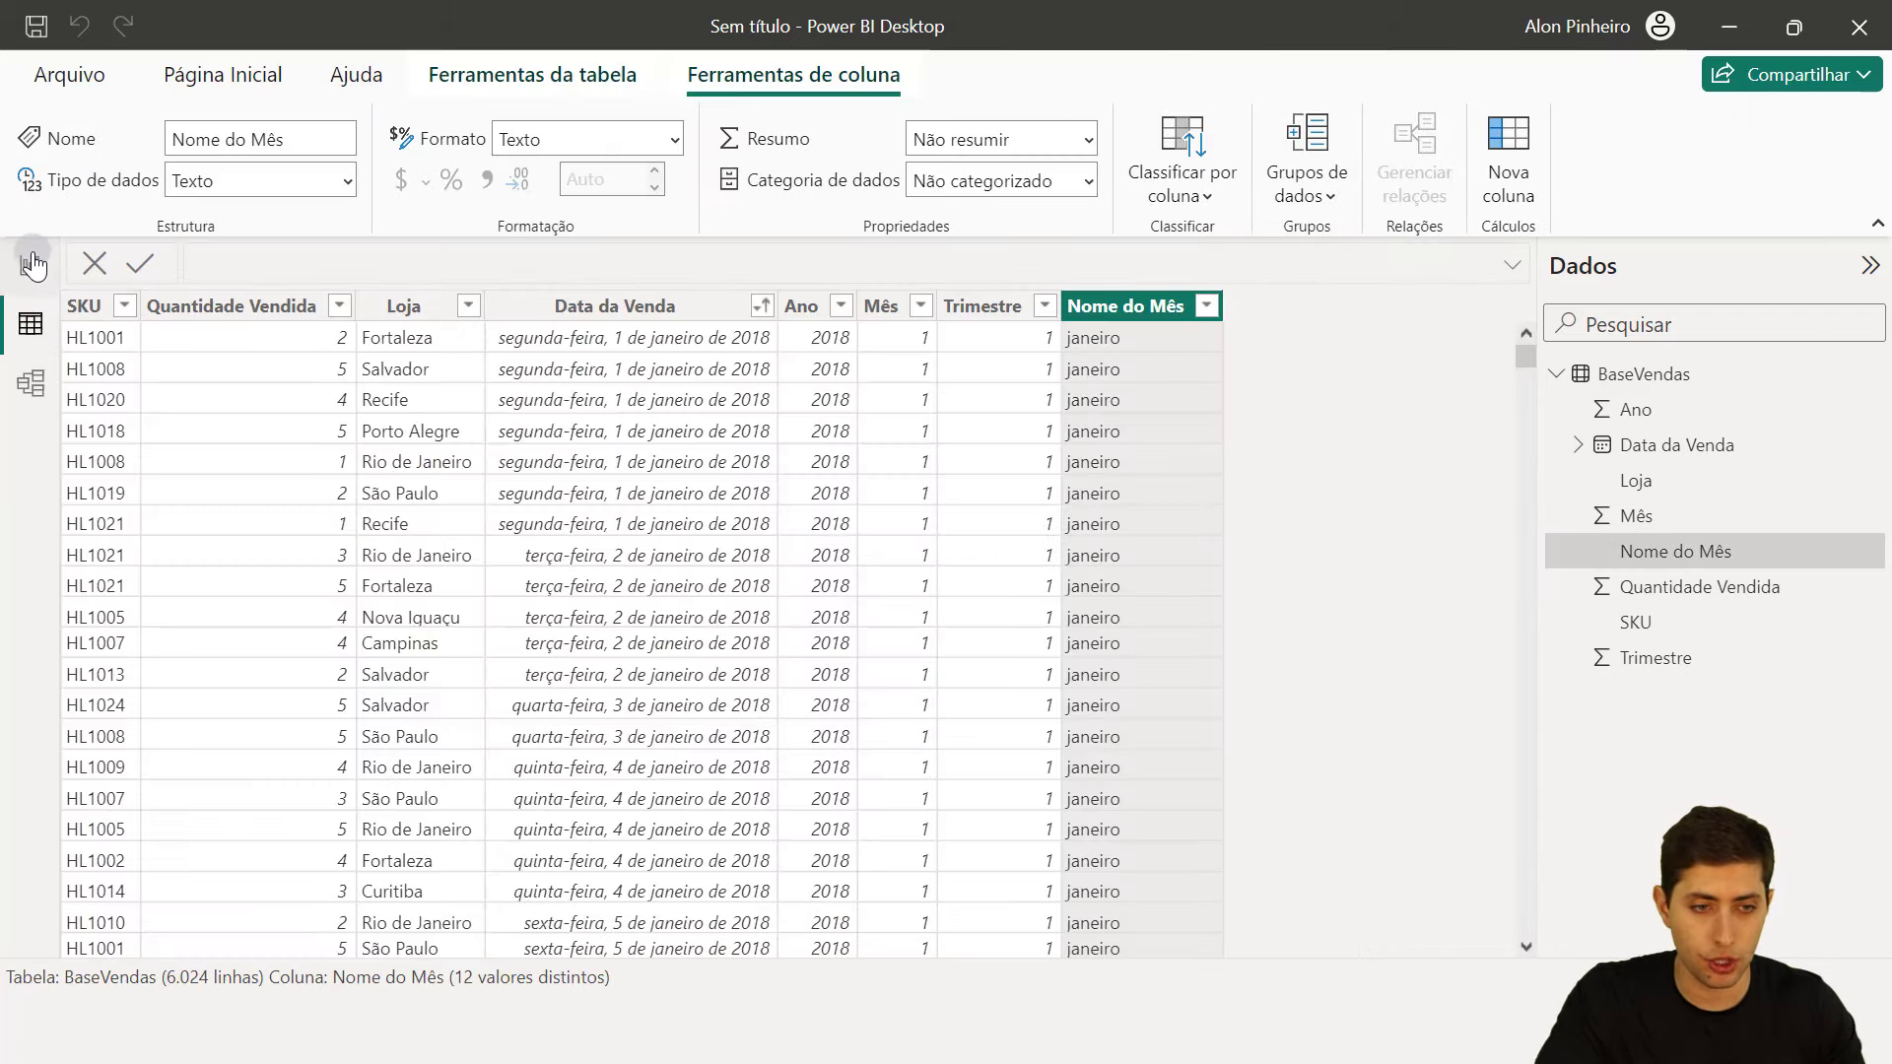
click(32, 264)
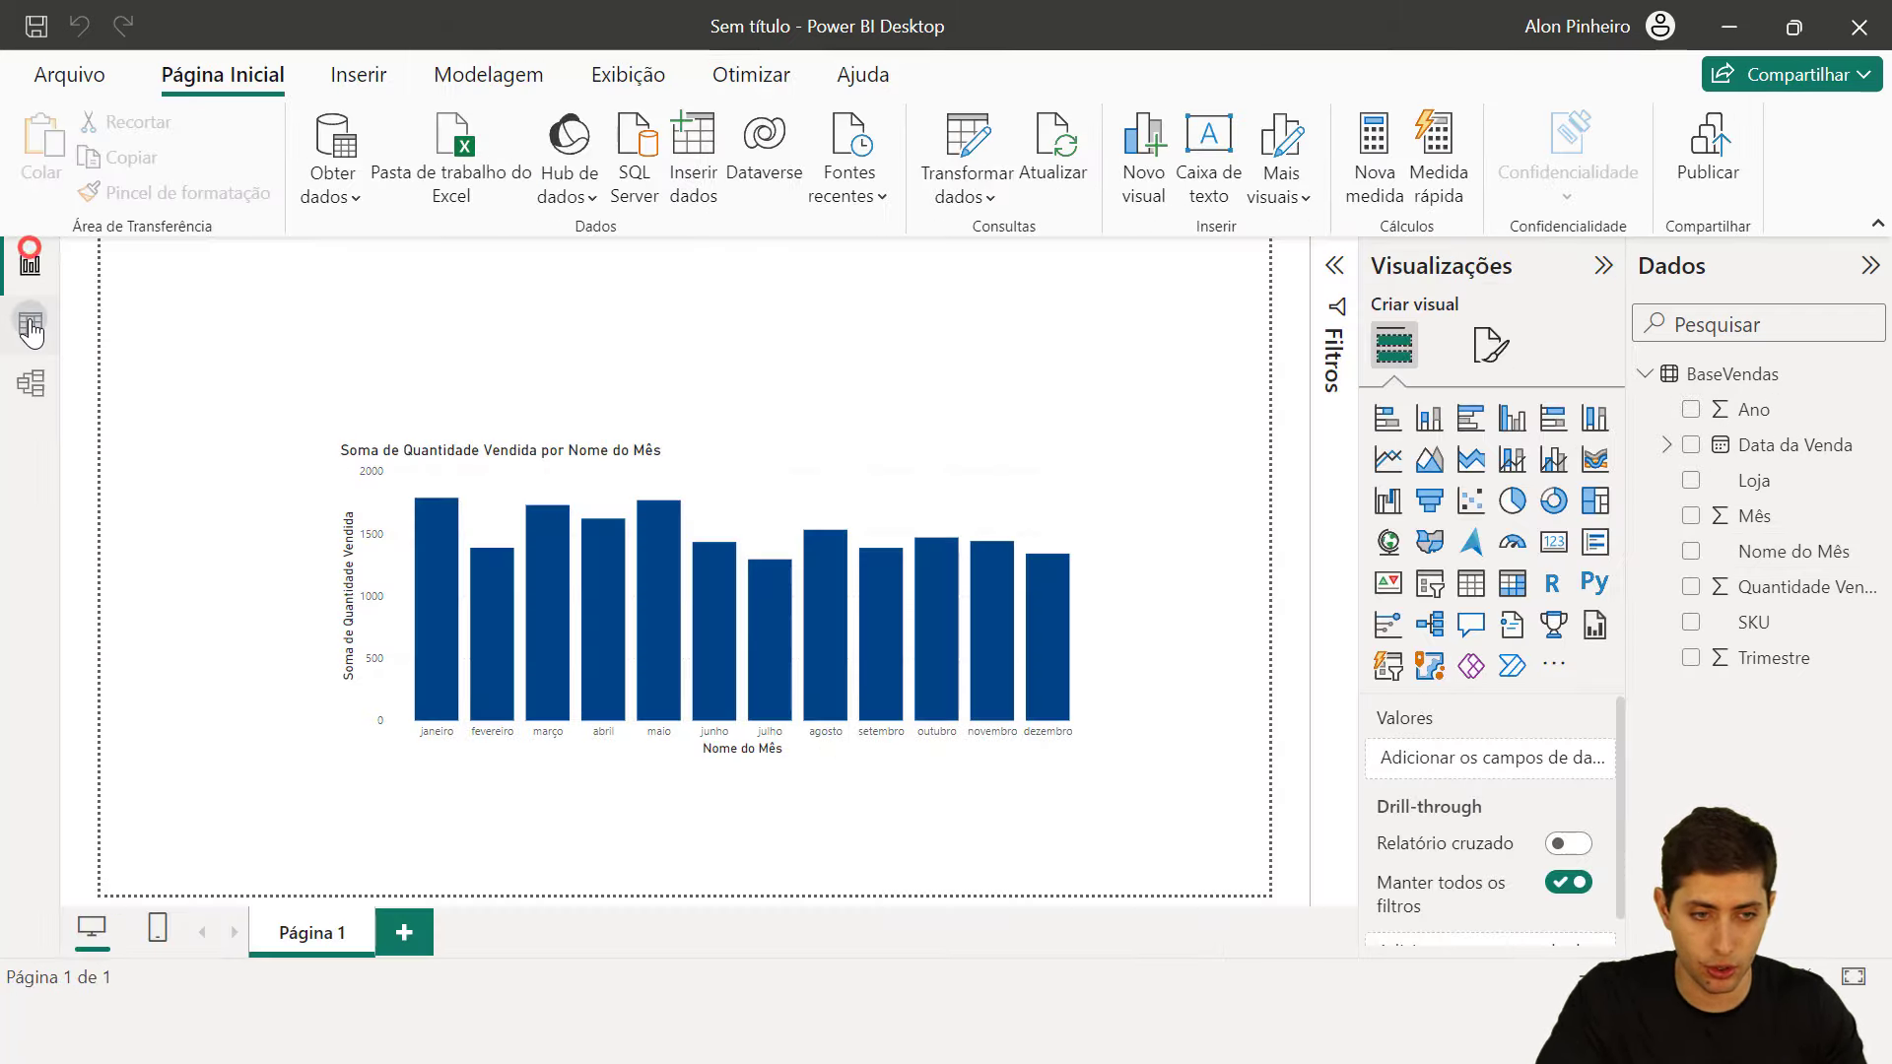
click(468, 532)
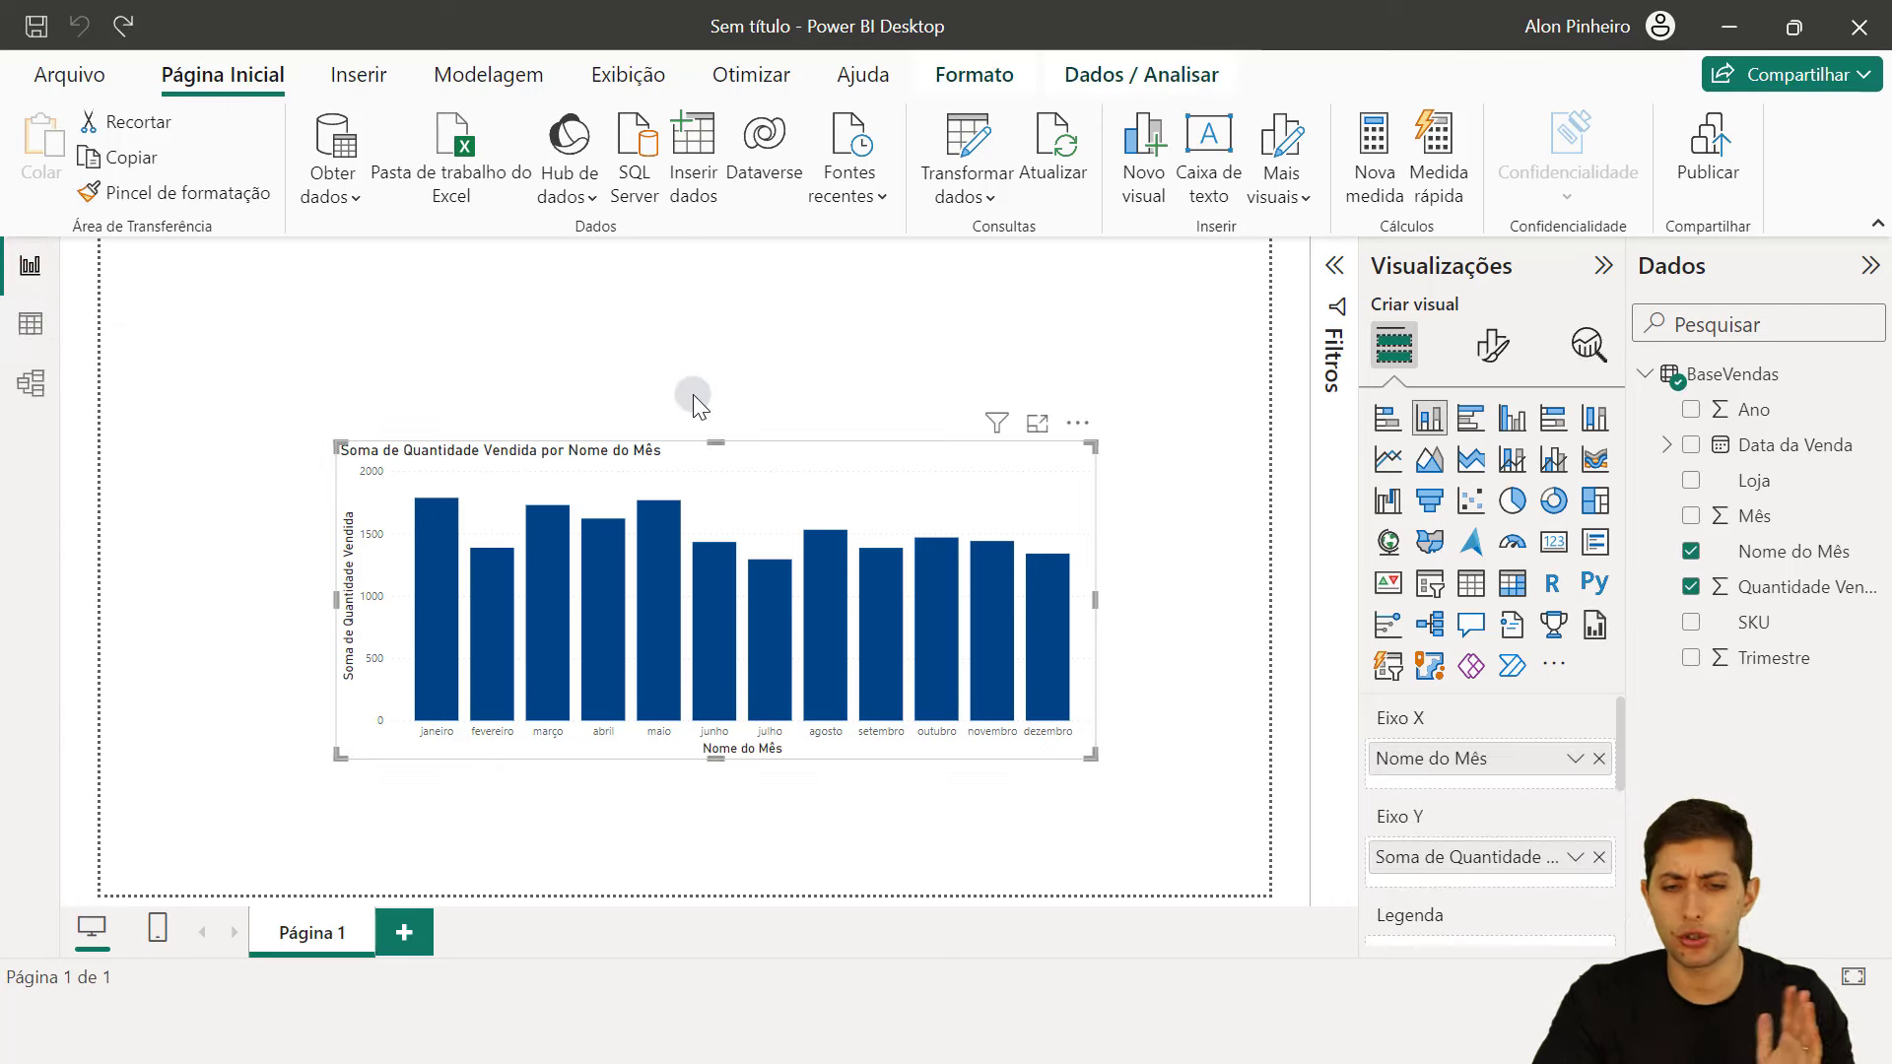
- Add a second report page and return to the BaseVendas data table
click(406, 932)
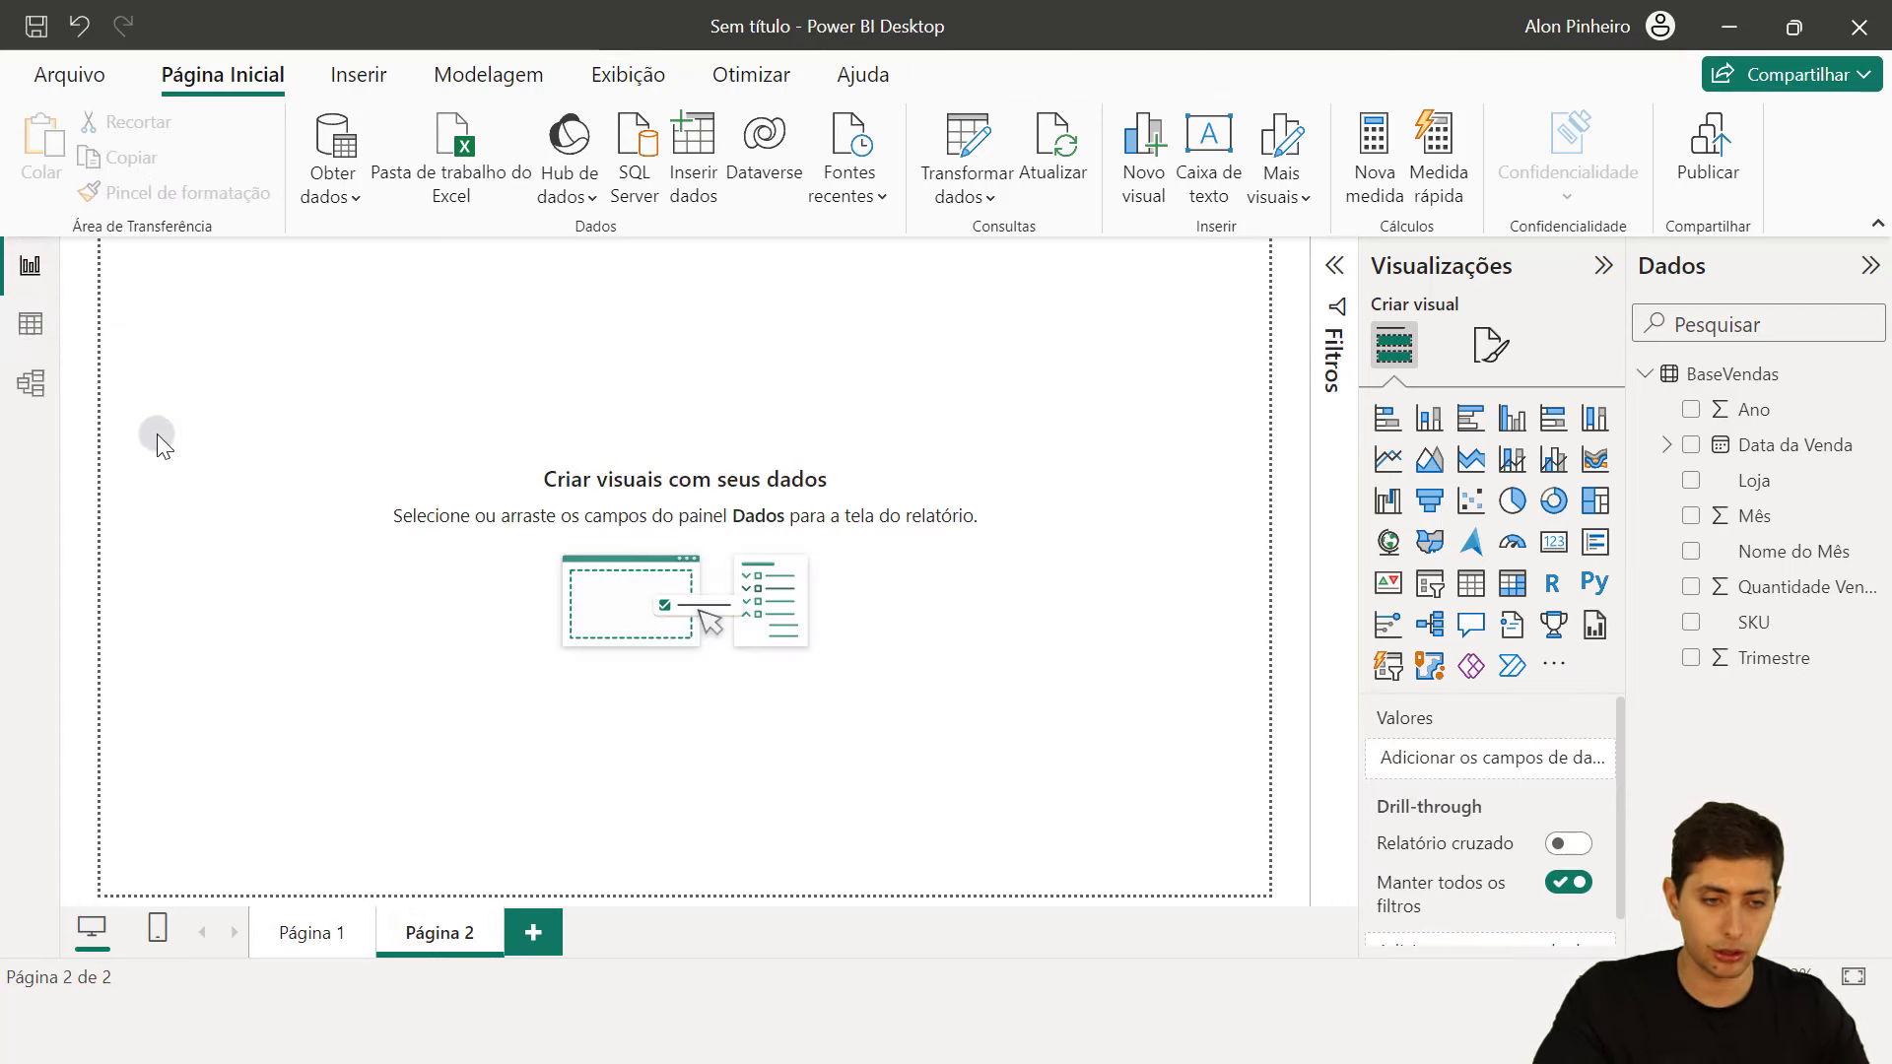
click(31, 323)
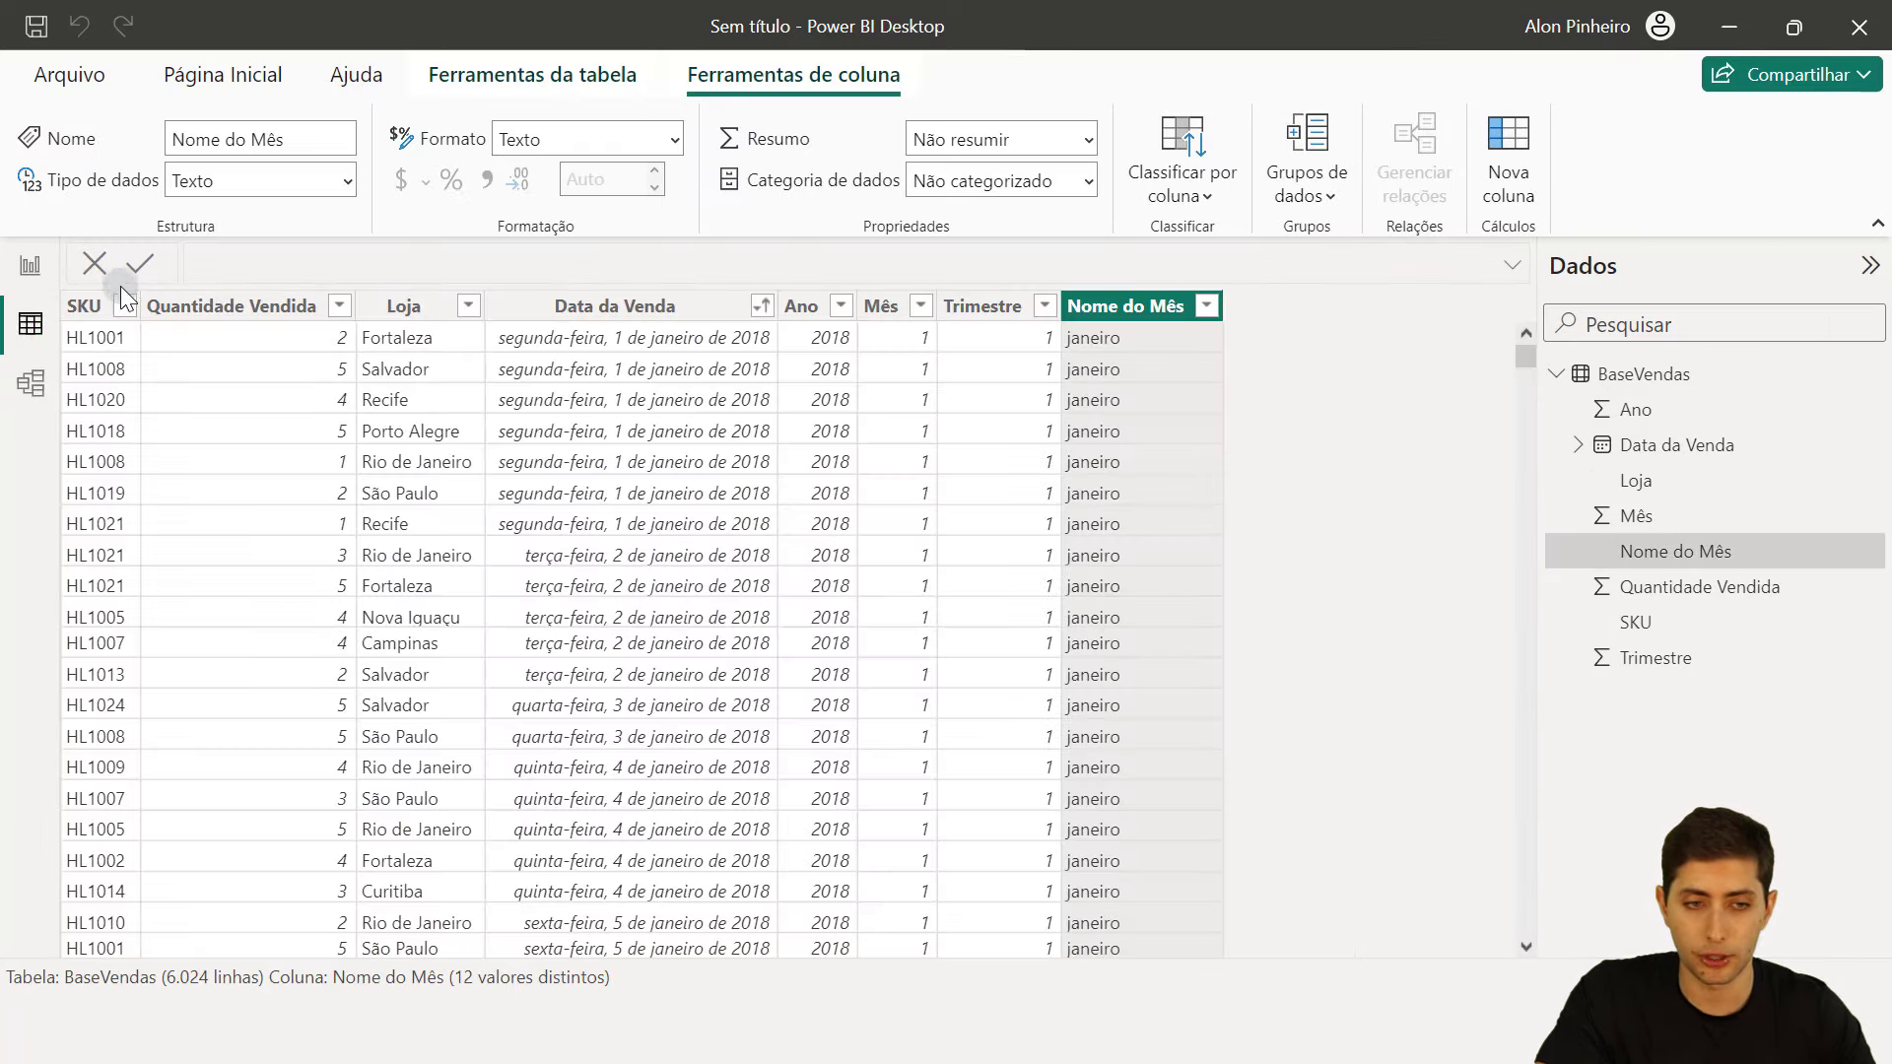
- Import the Plan1 sheet from the BaseFuncionarios Excel workbook and open it in the Power Query editor for transformation
click(30, 264)
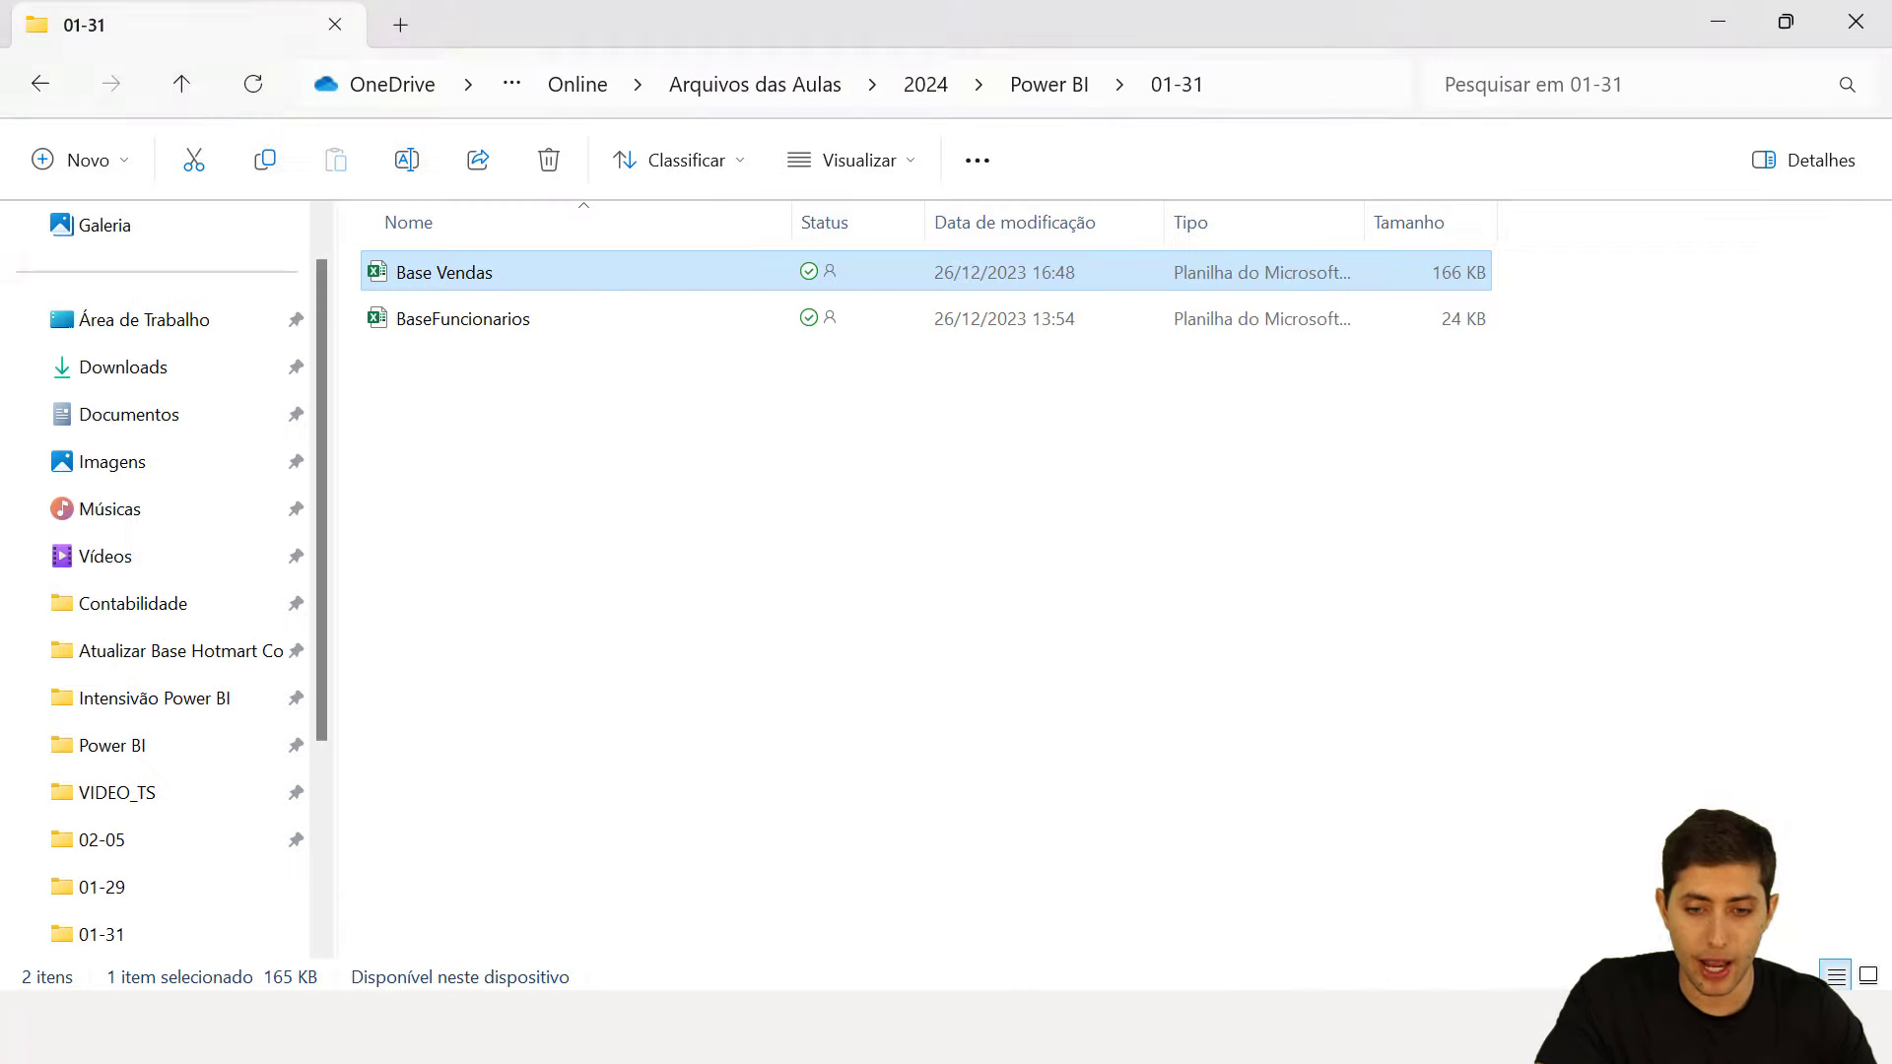
click(530, 329)
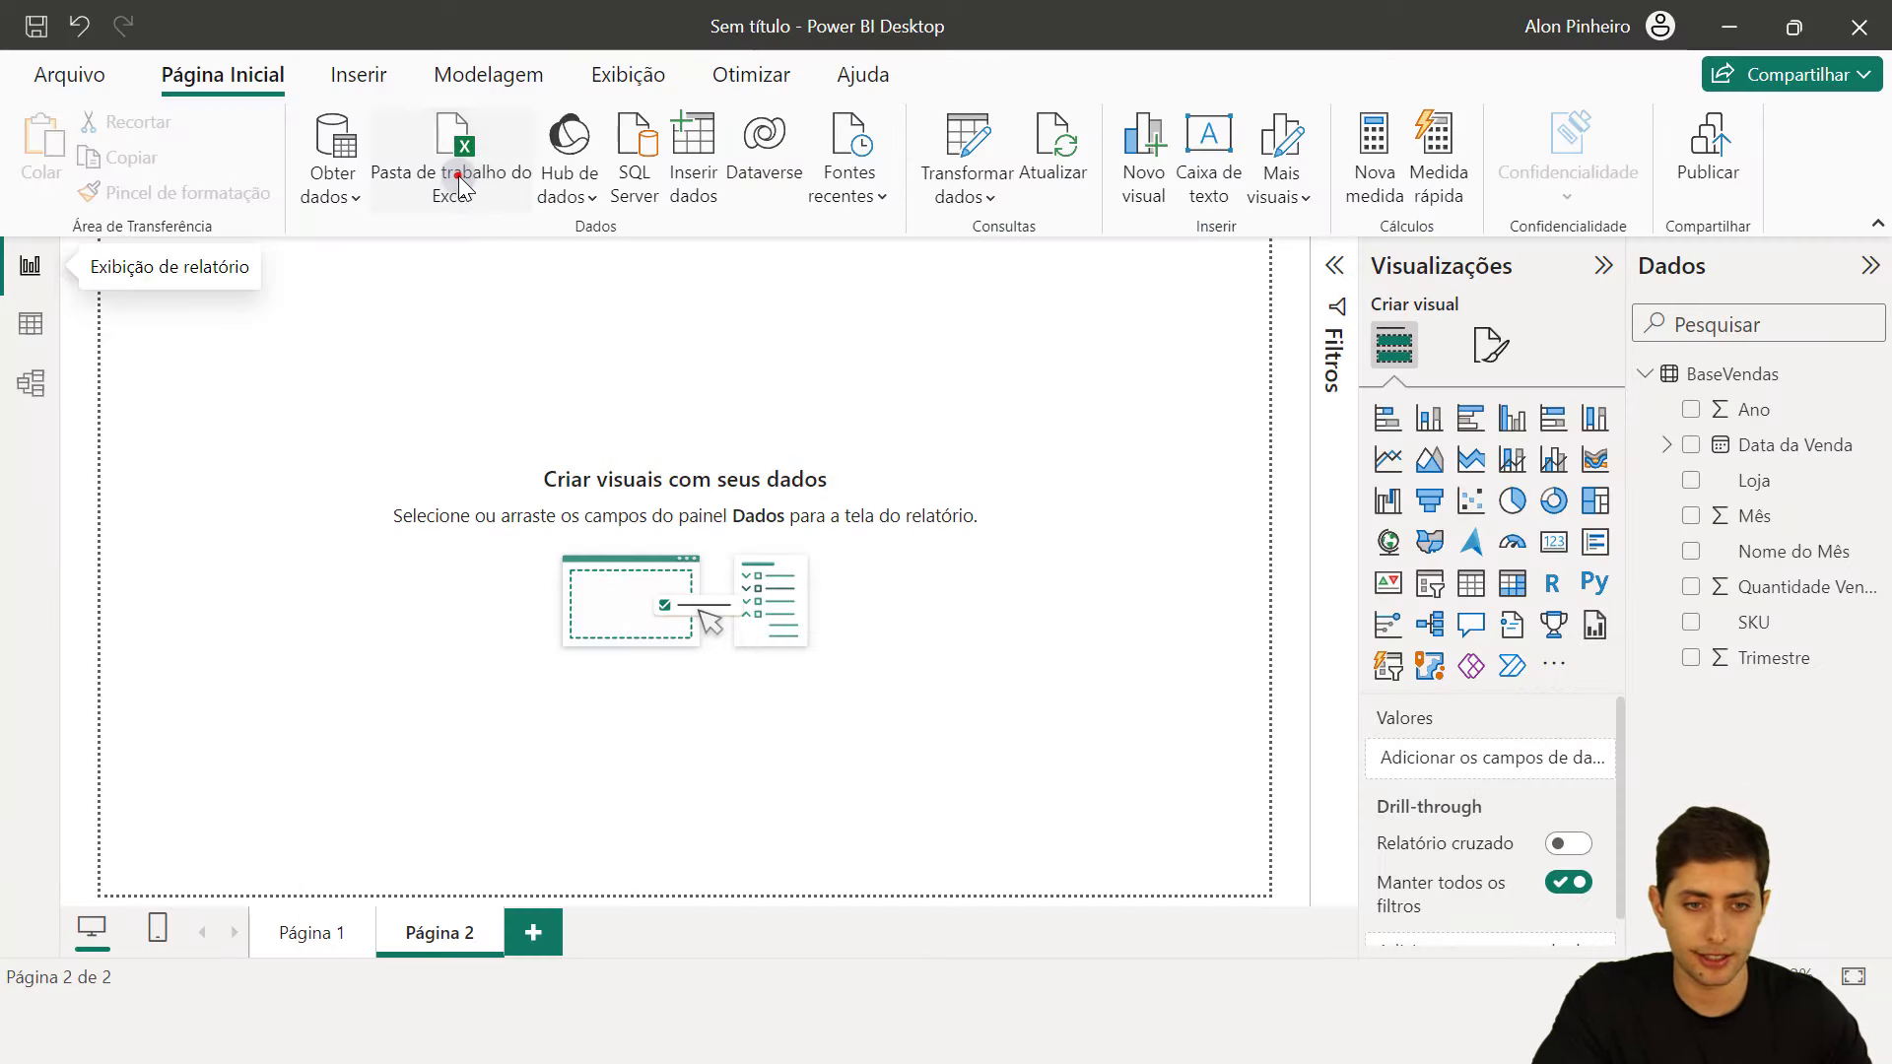
click(458, 177)
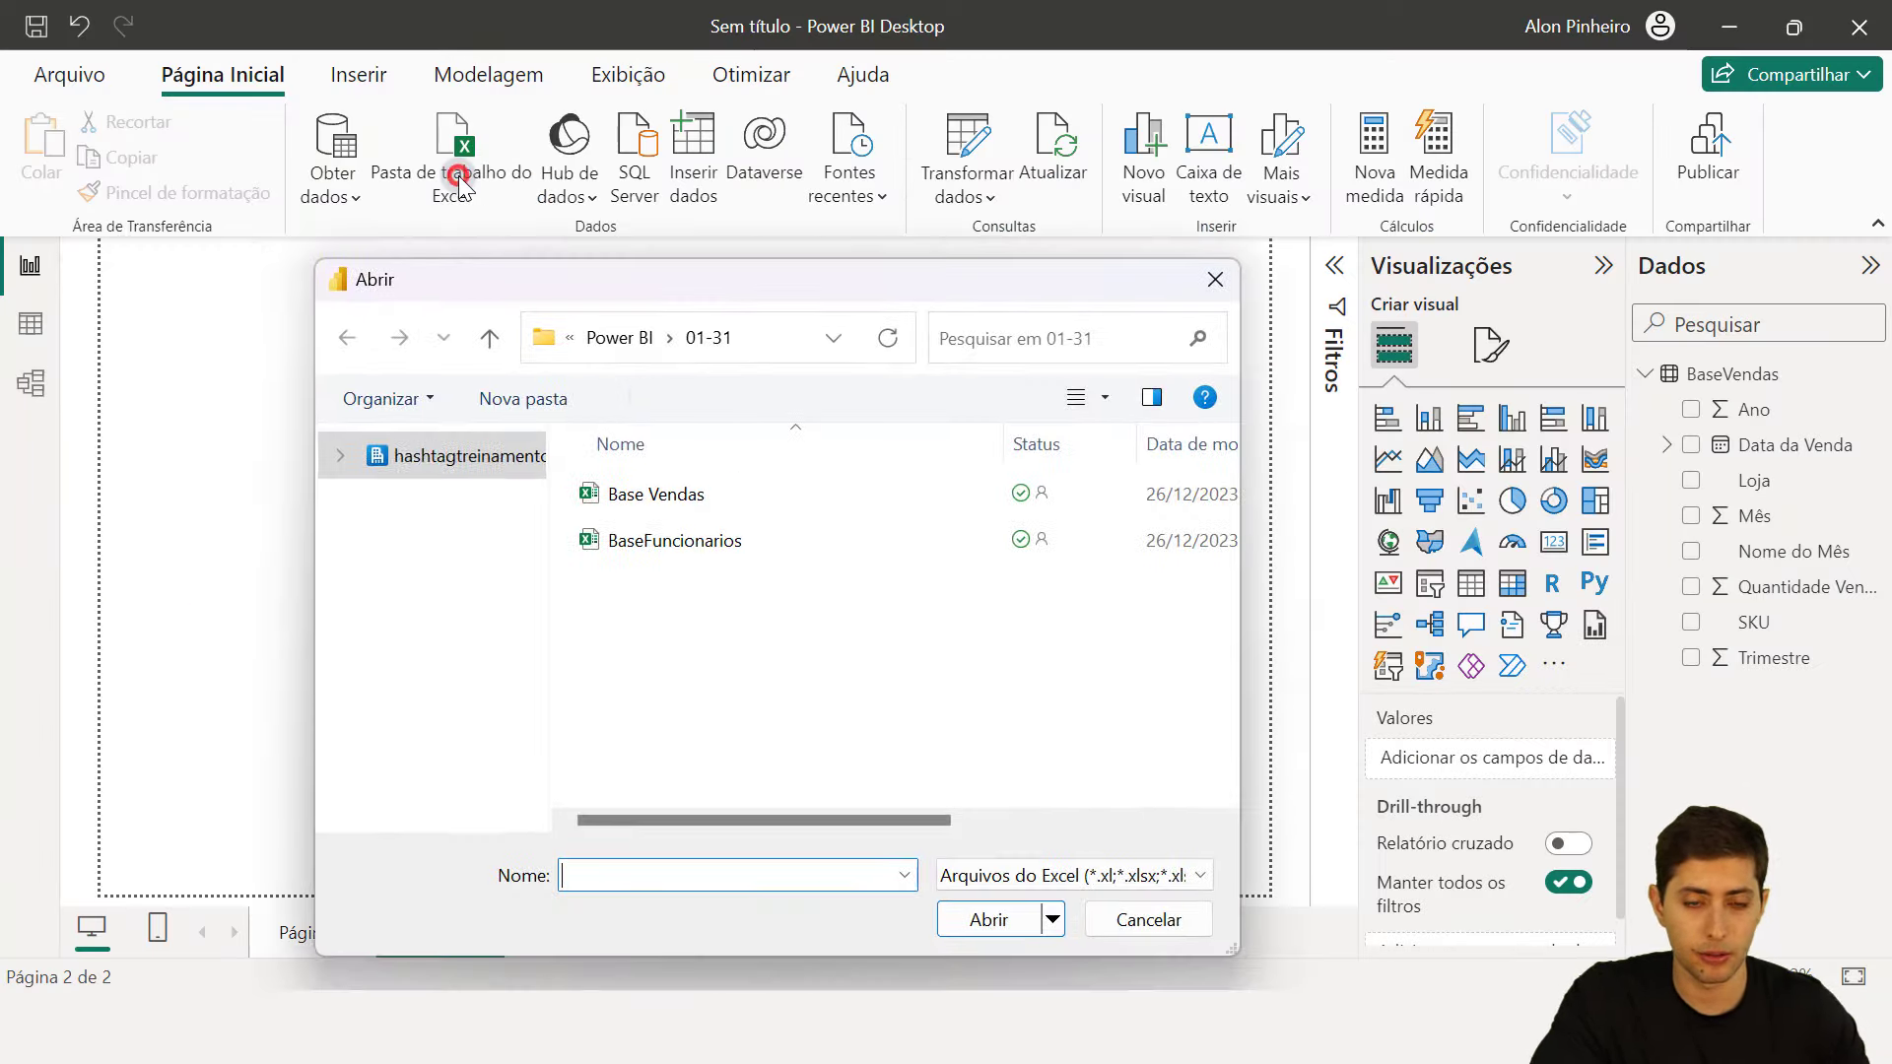
click(641, 537)
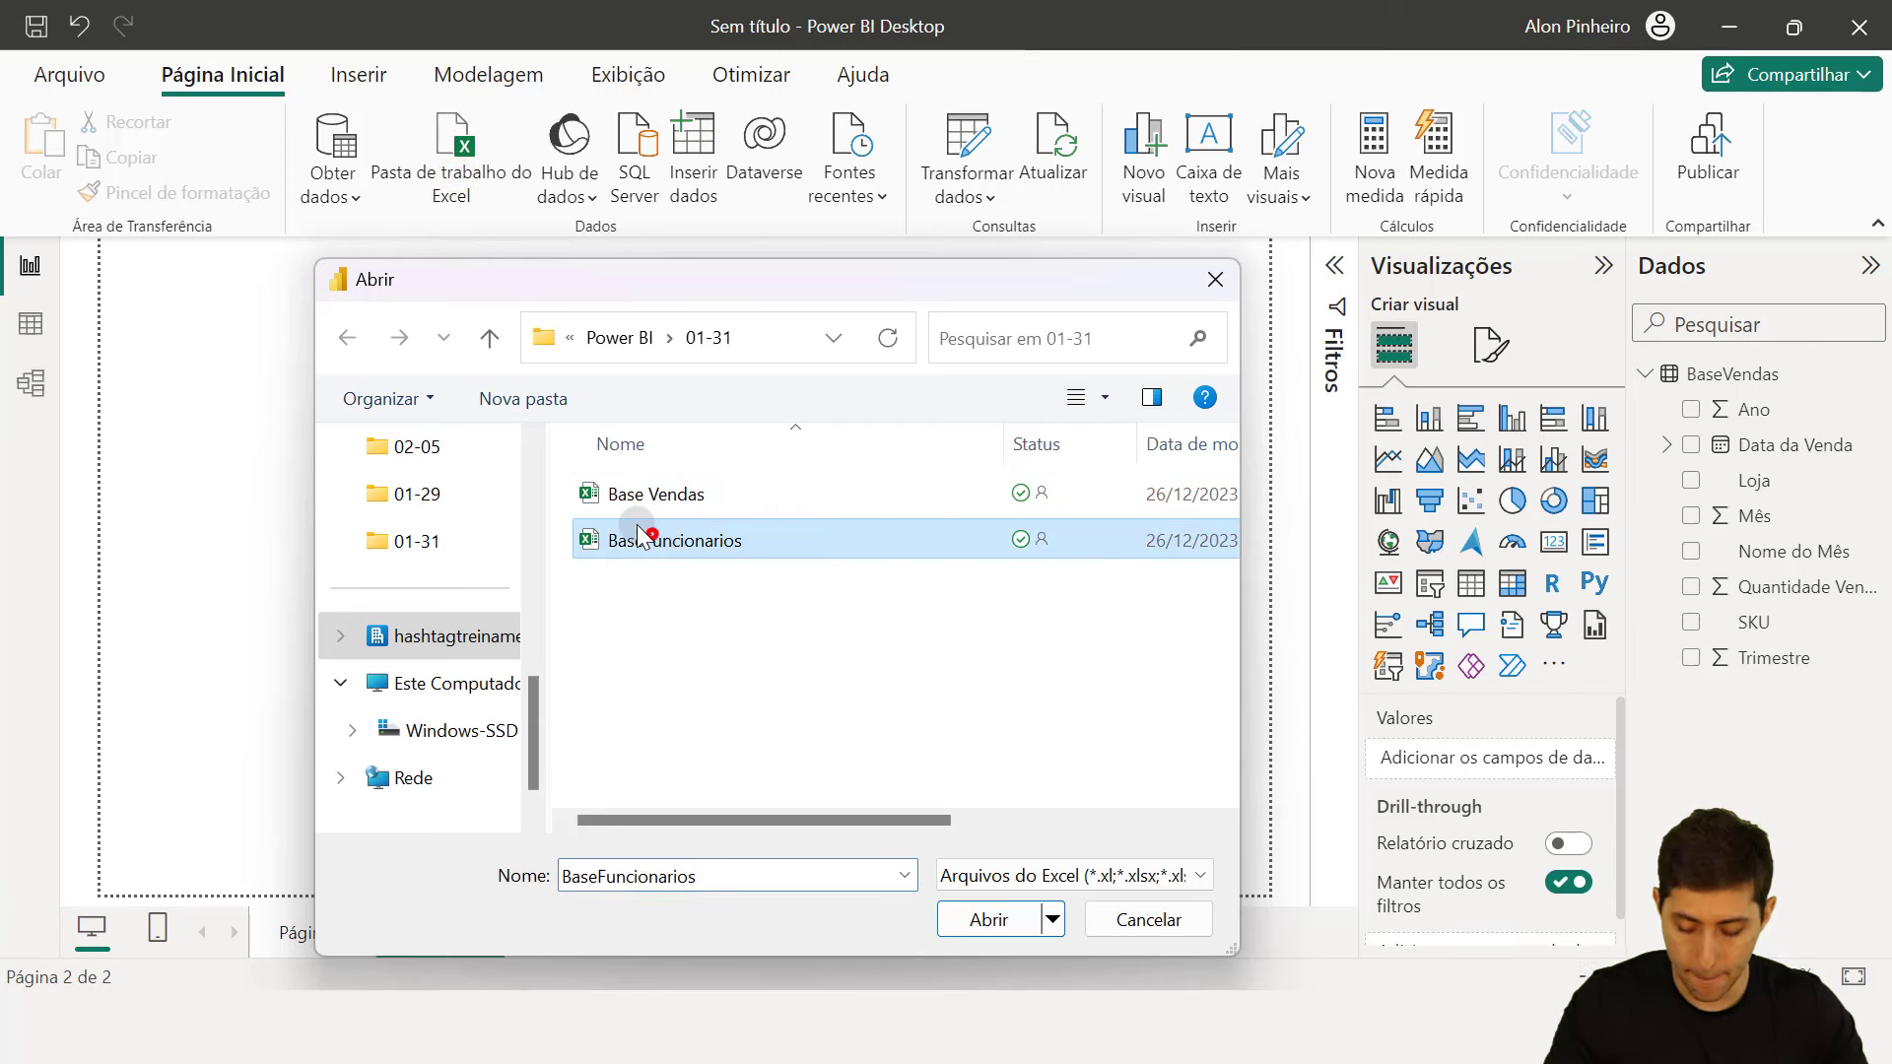
double_click(640, 537)
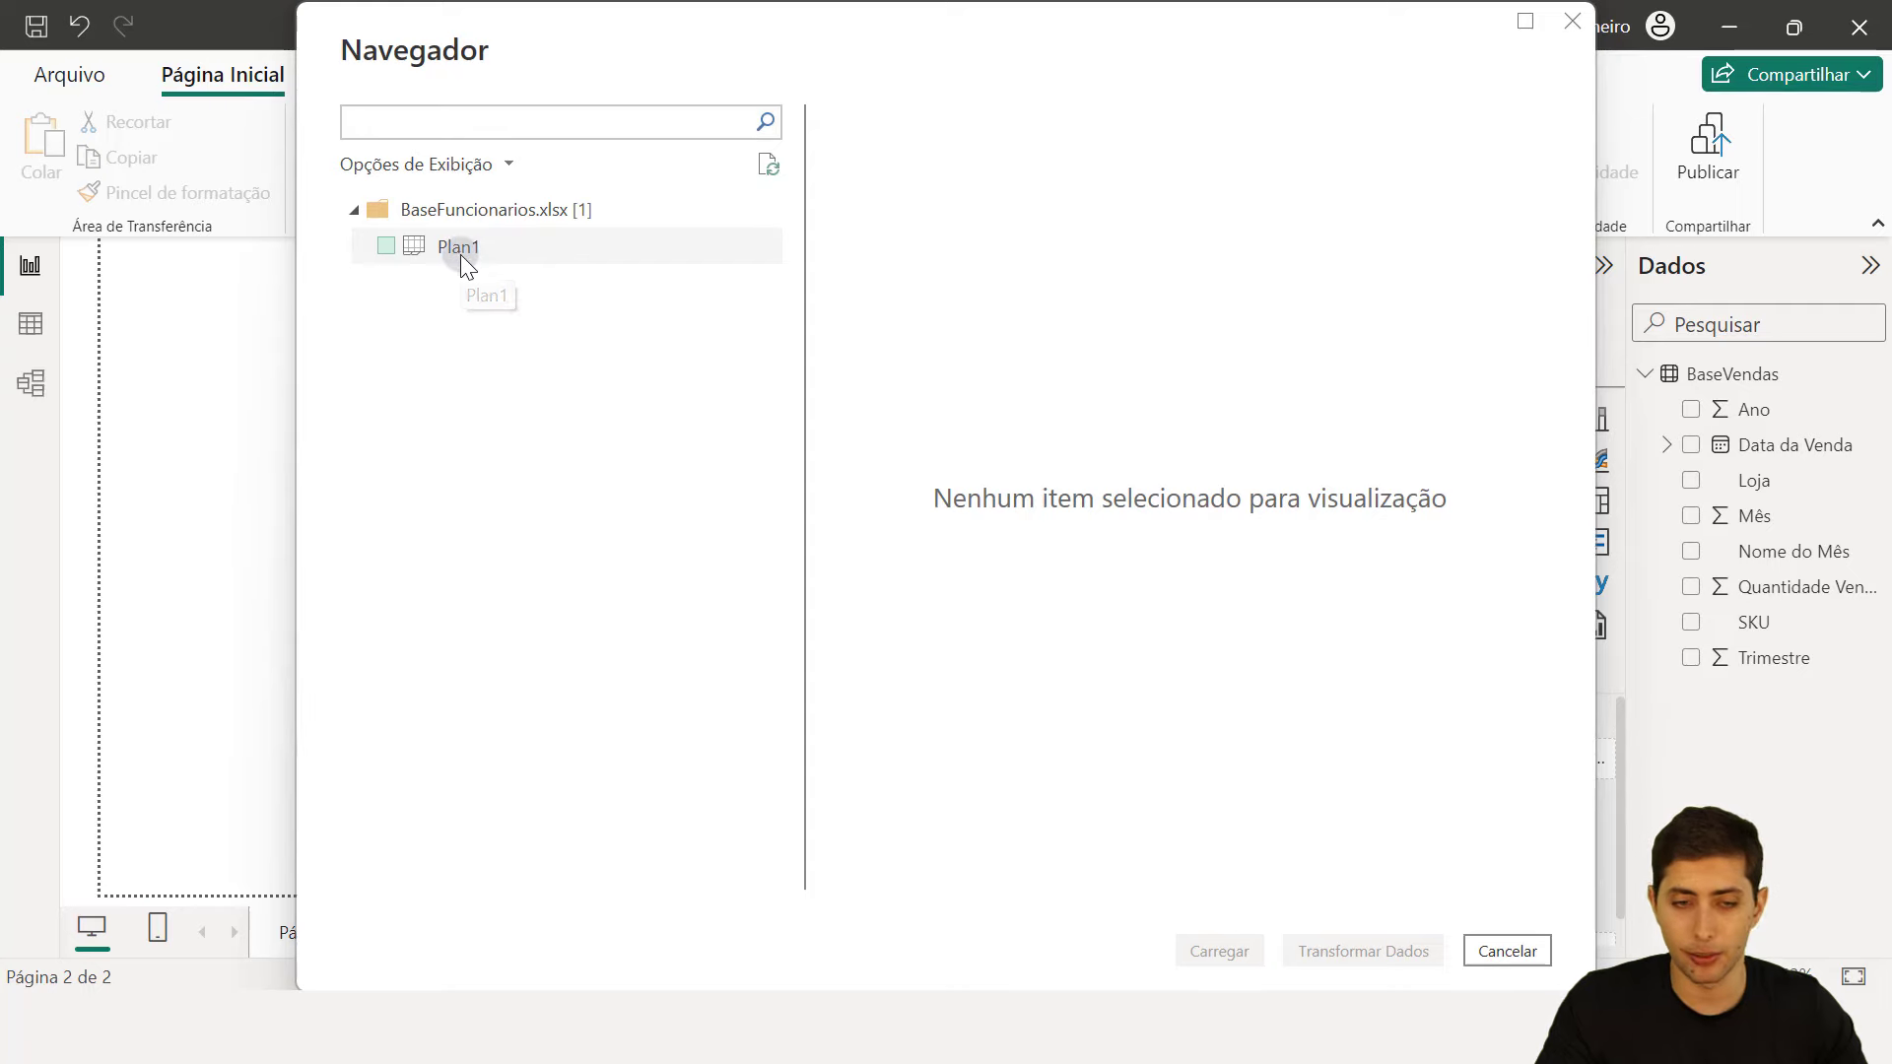
click(459, 254)
click(386, 246)
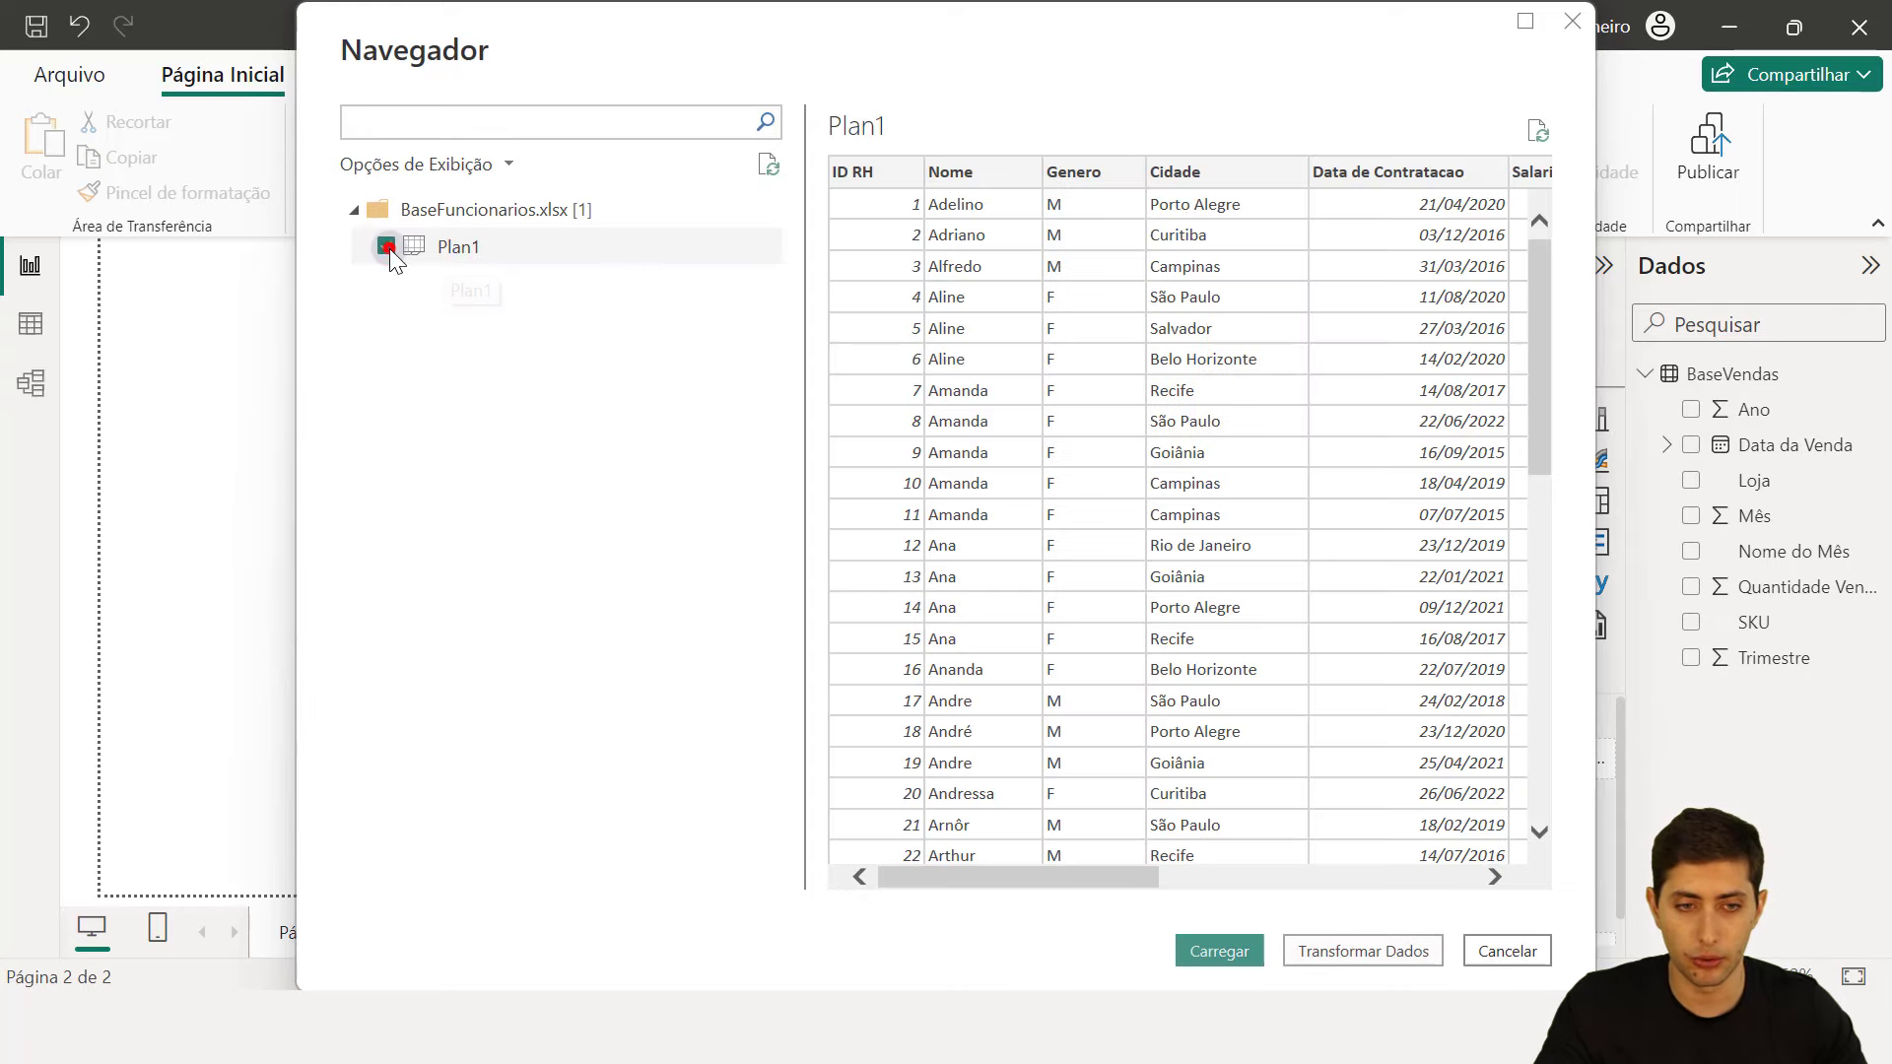
click(1309, 938)
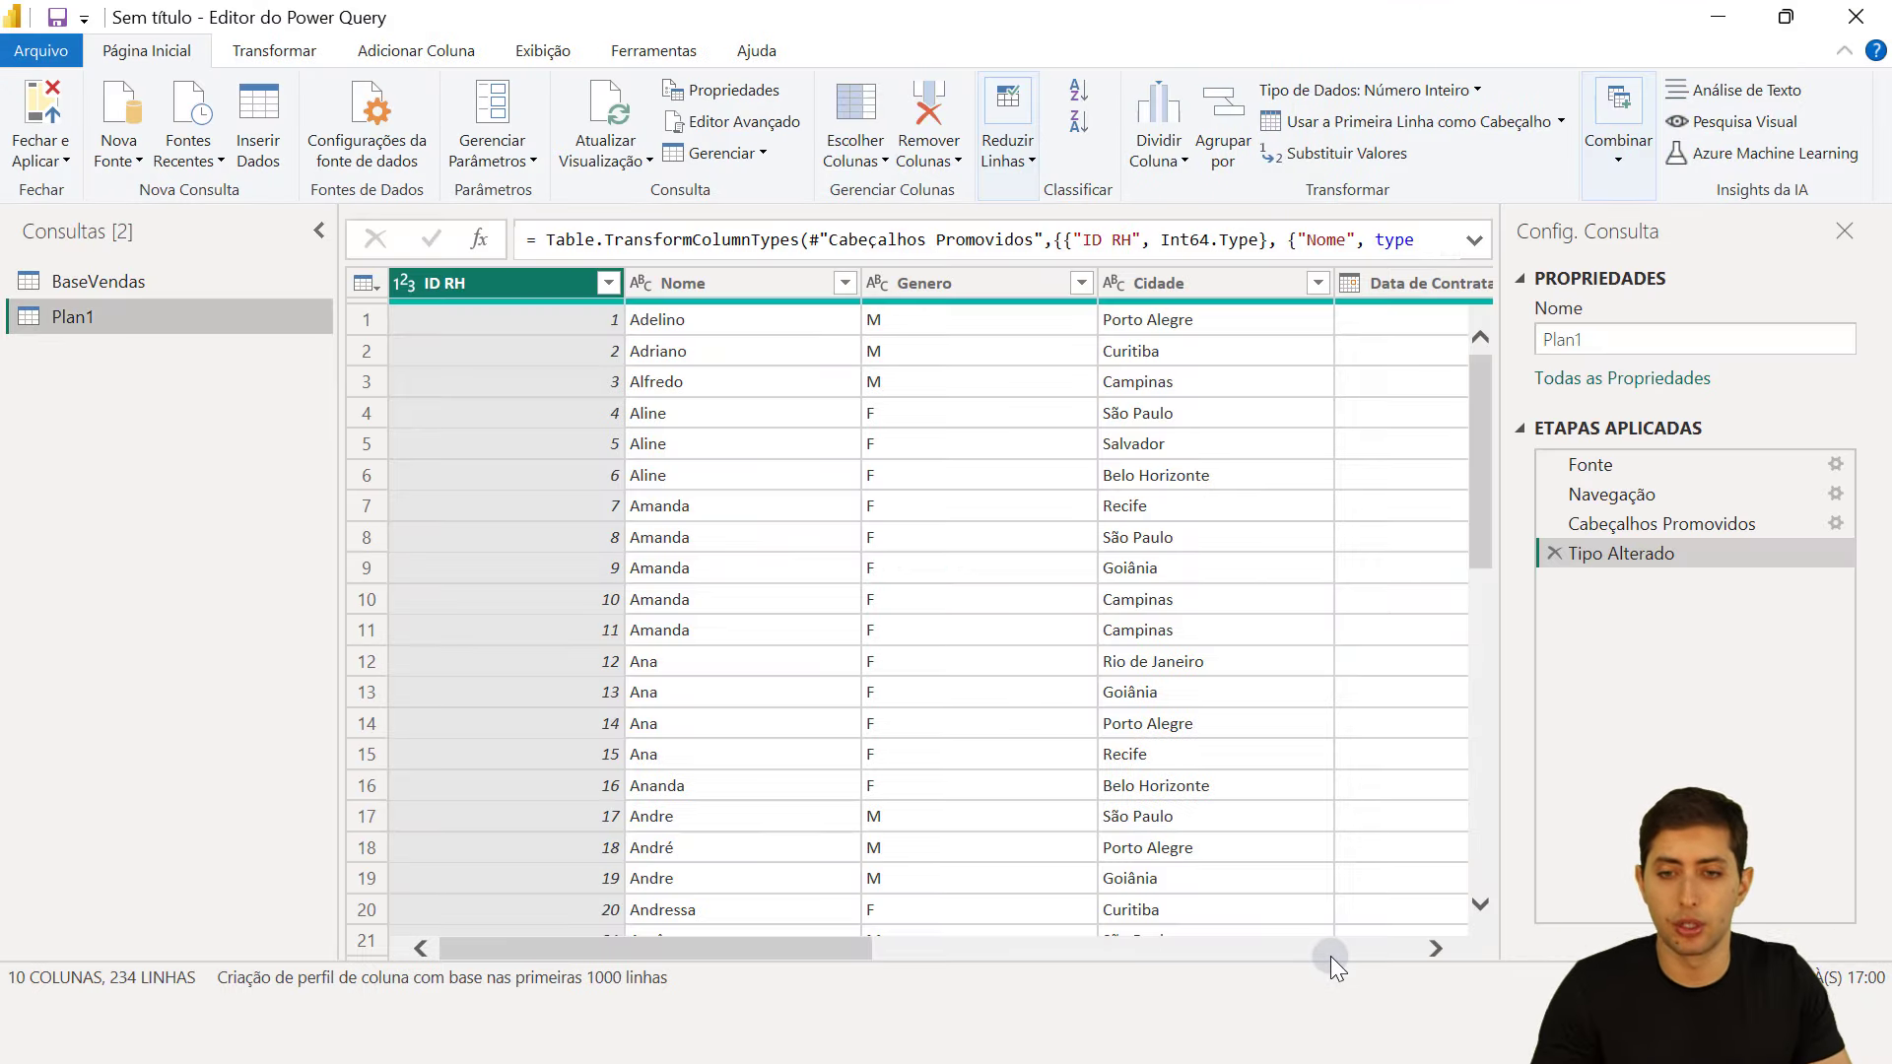
- Rename the Plan1 query as BaseFuncionarios
double_click(1583, 339)
text(B)
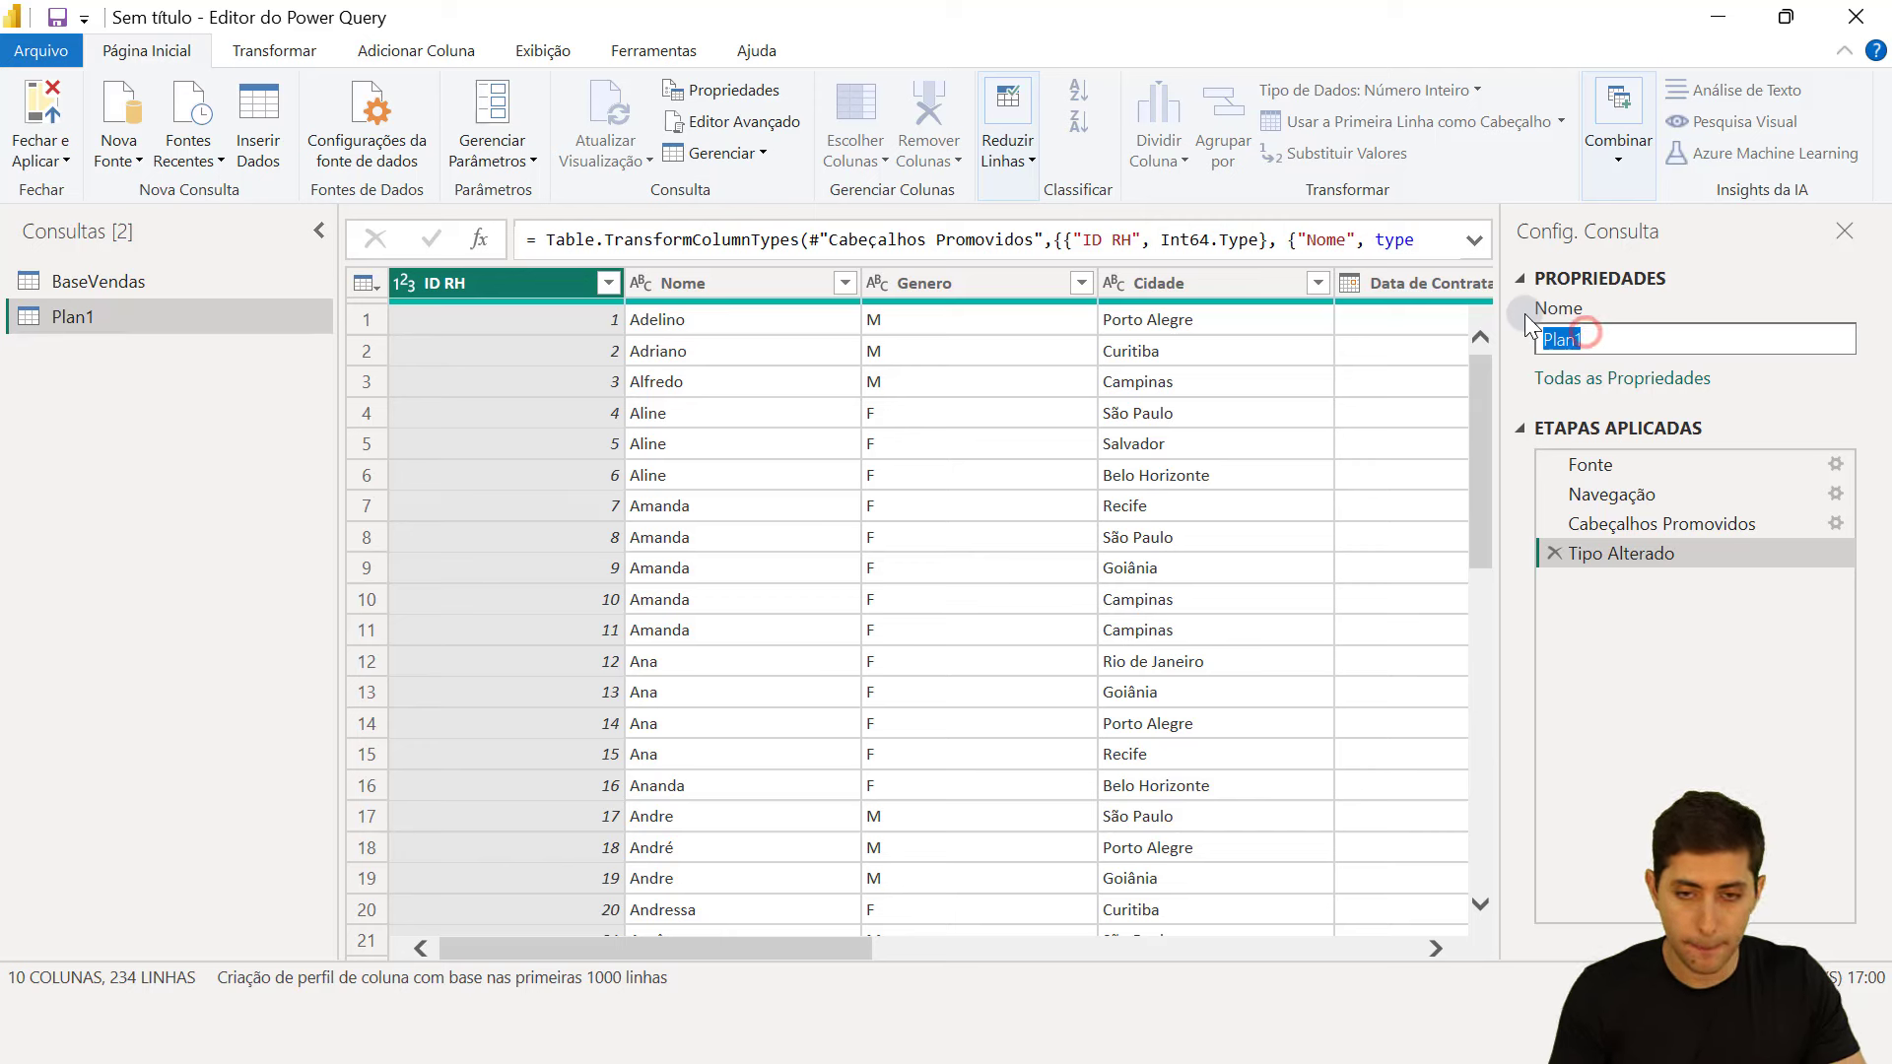
text(asefun)
key(BackSpace)
key(BackSpace)
key(BackSpace)
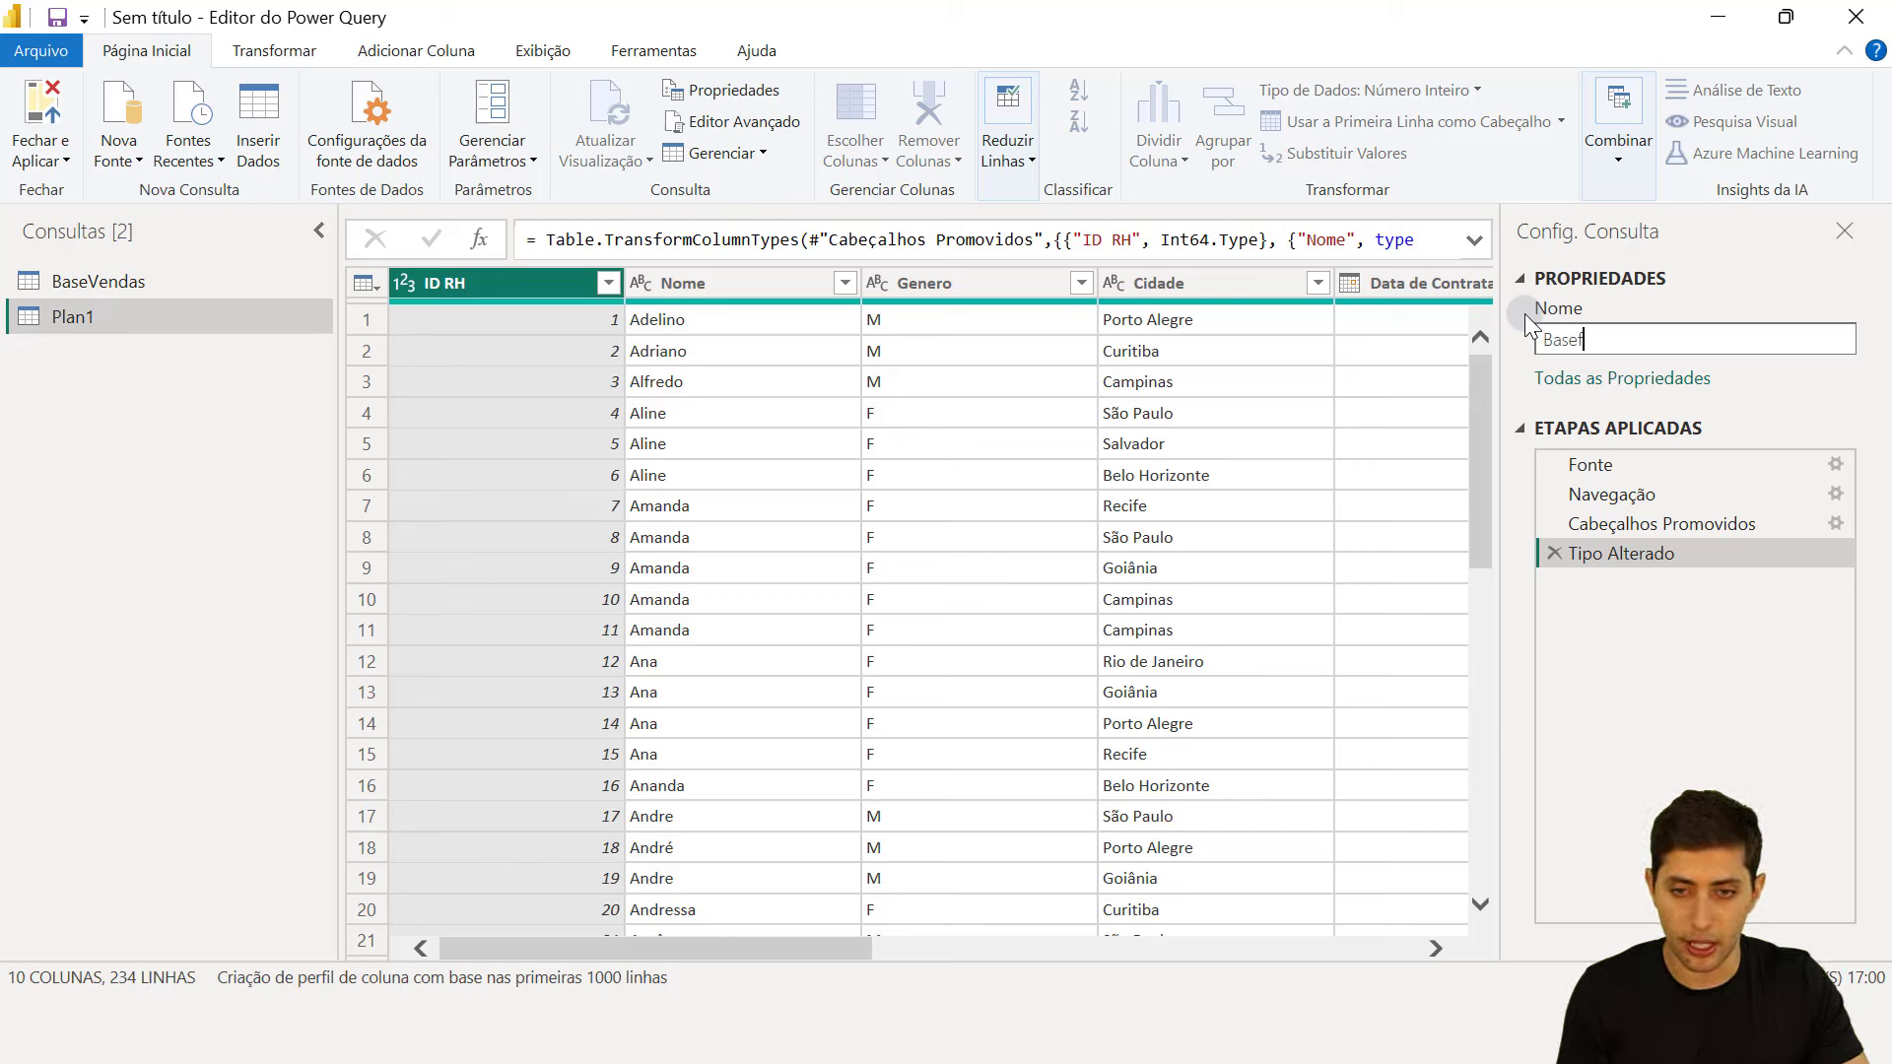
text(Funcionarios)
key(Return)
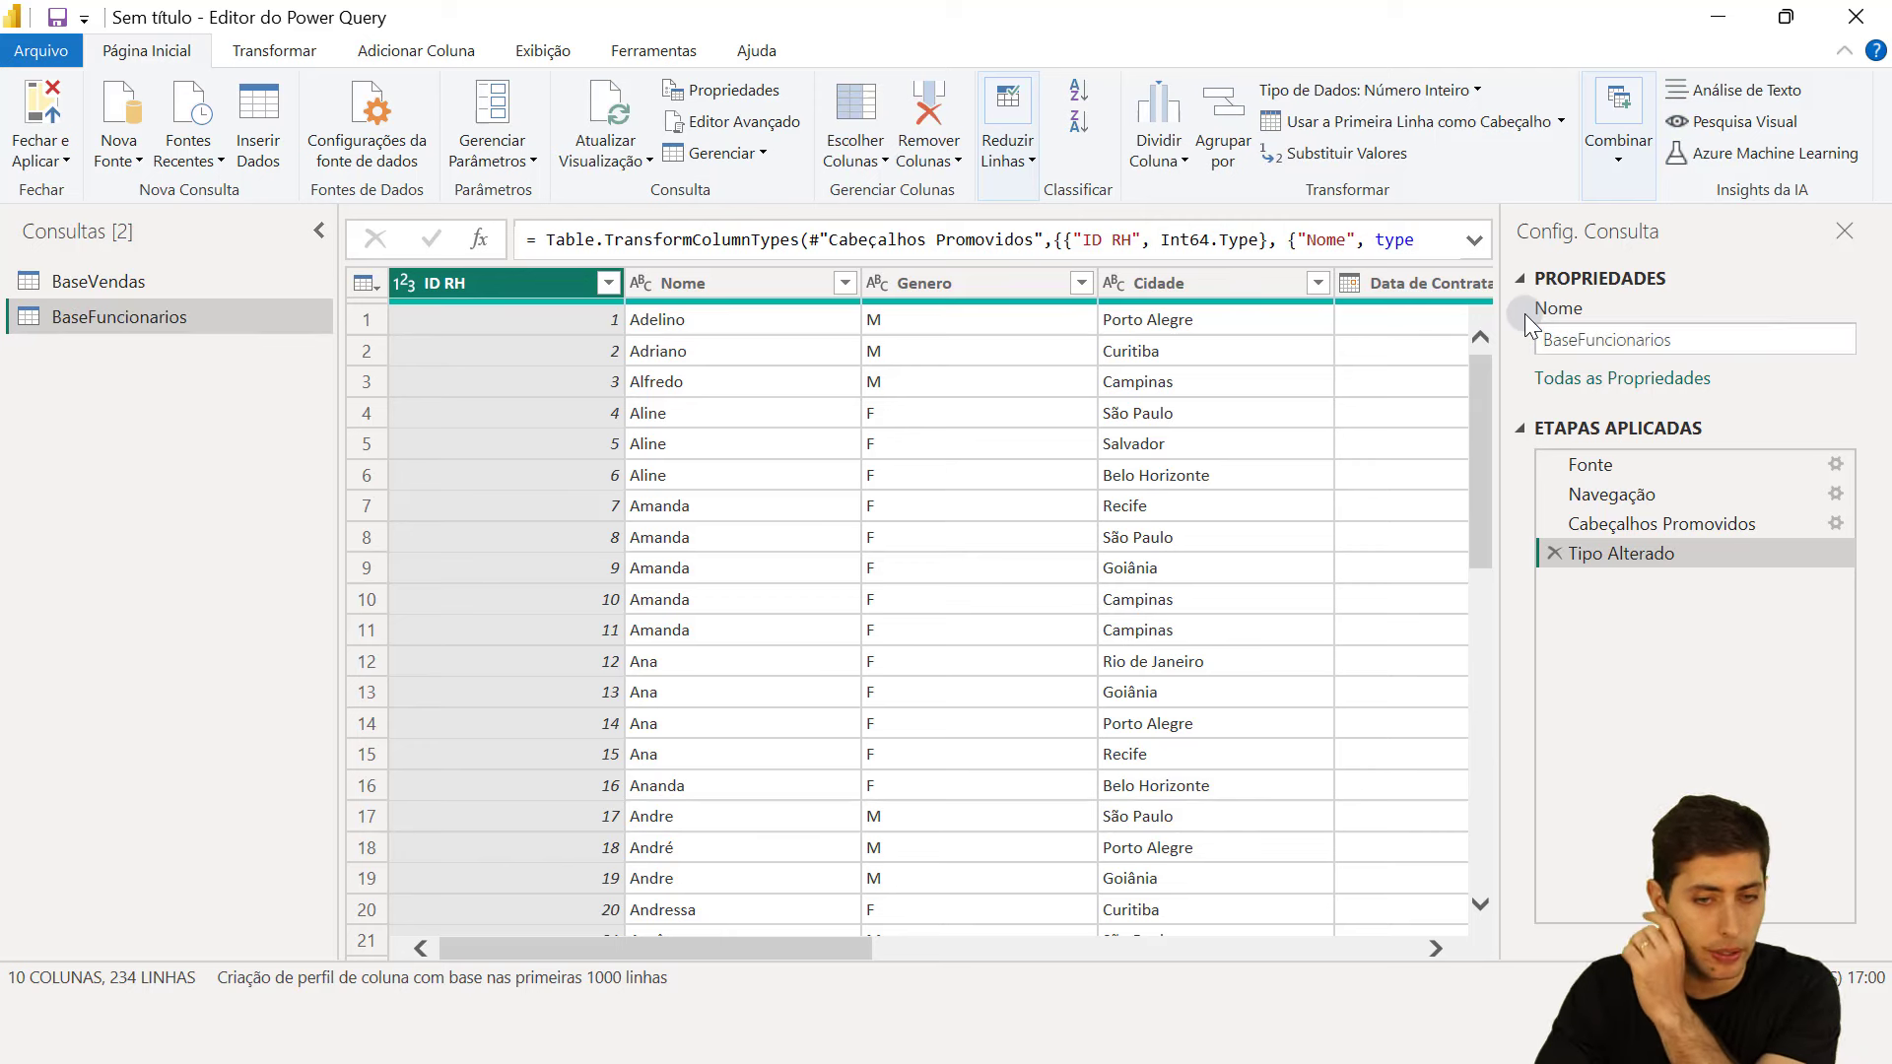
- Add a new Idade (age) column calculated from the Data de Contratacao column of BaseFuncionarios
scroll(1138, 351, right, 10)
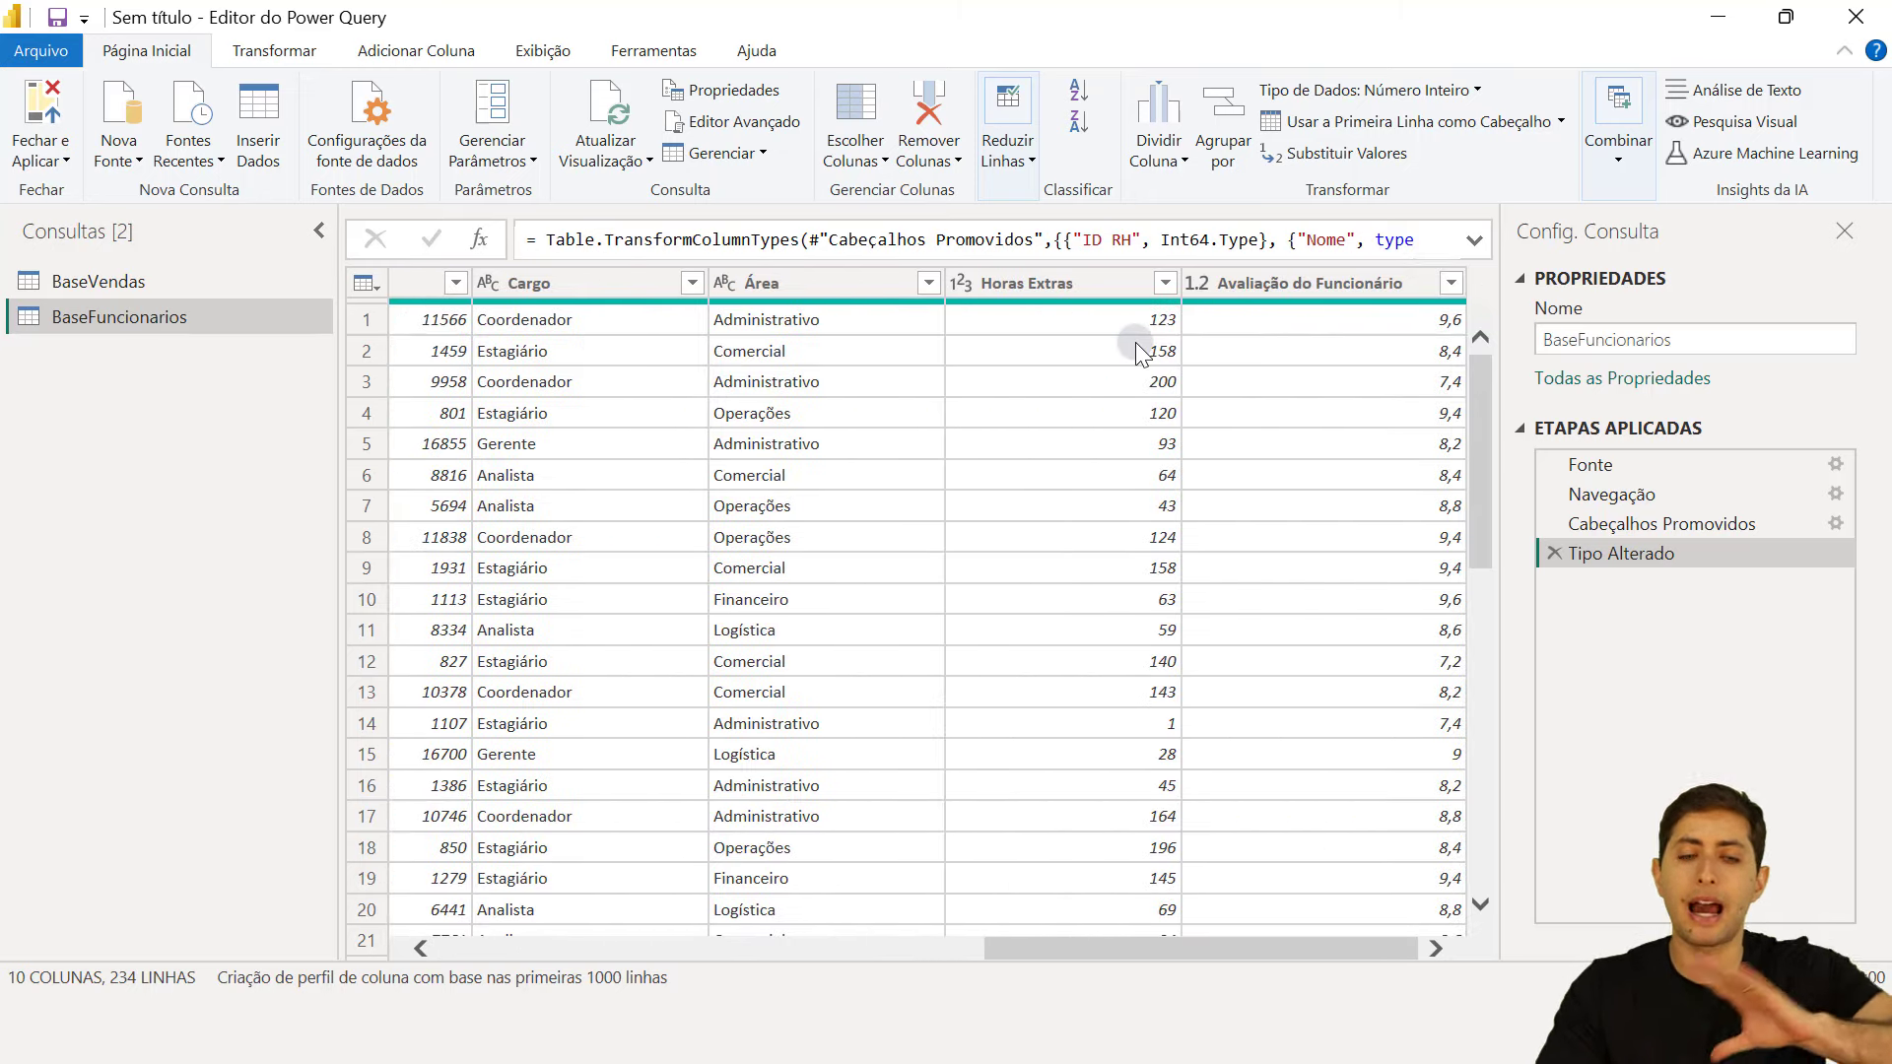
scroll(1139, 355, left, 4)
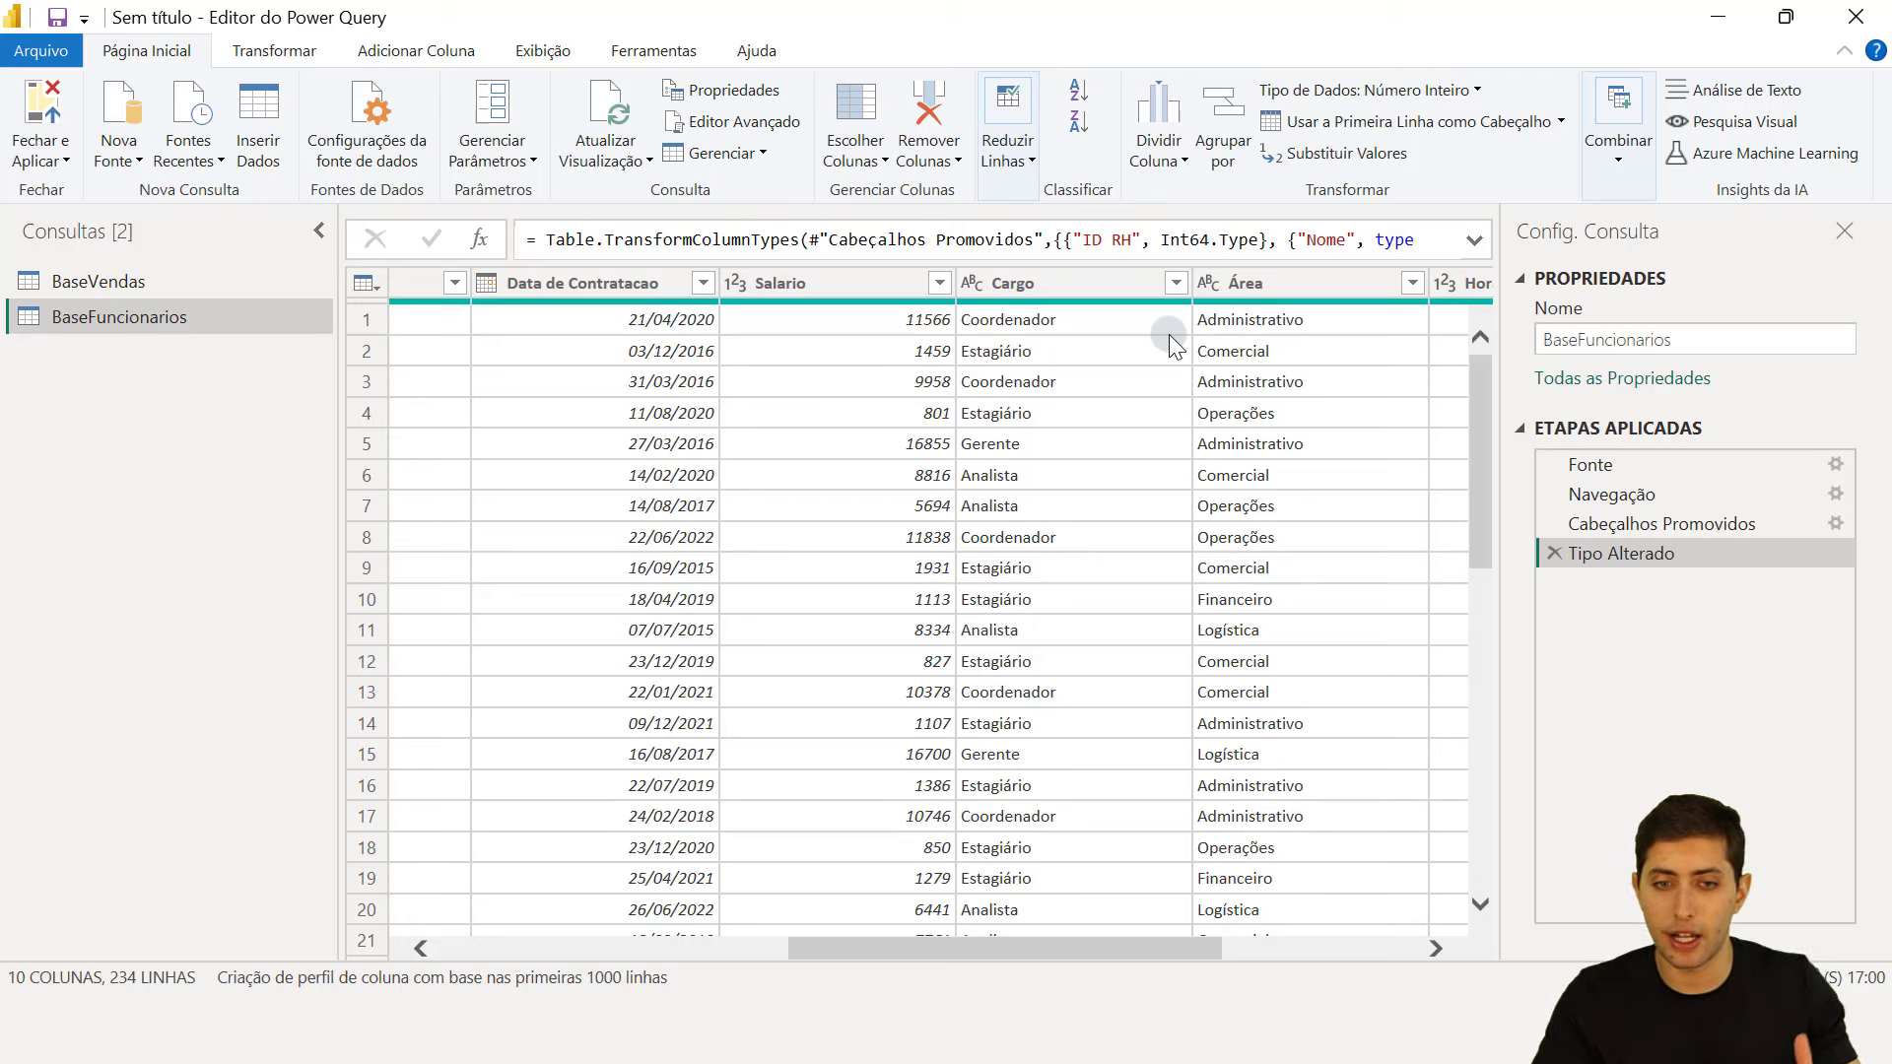
click(621, 321)
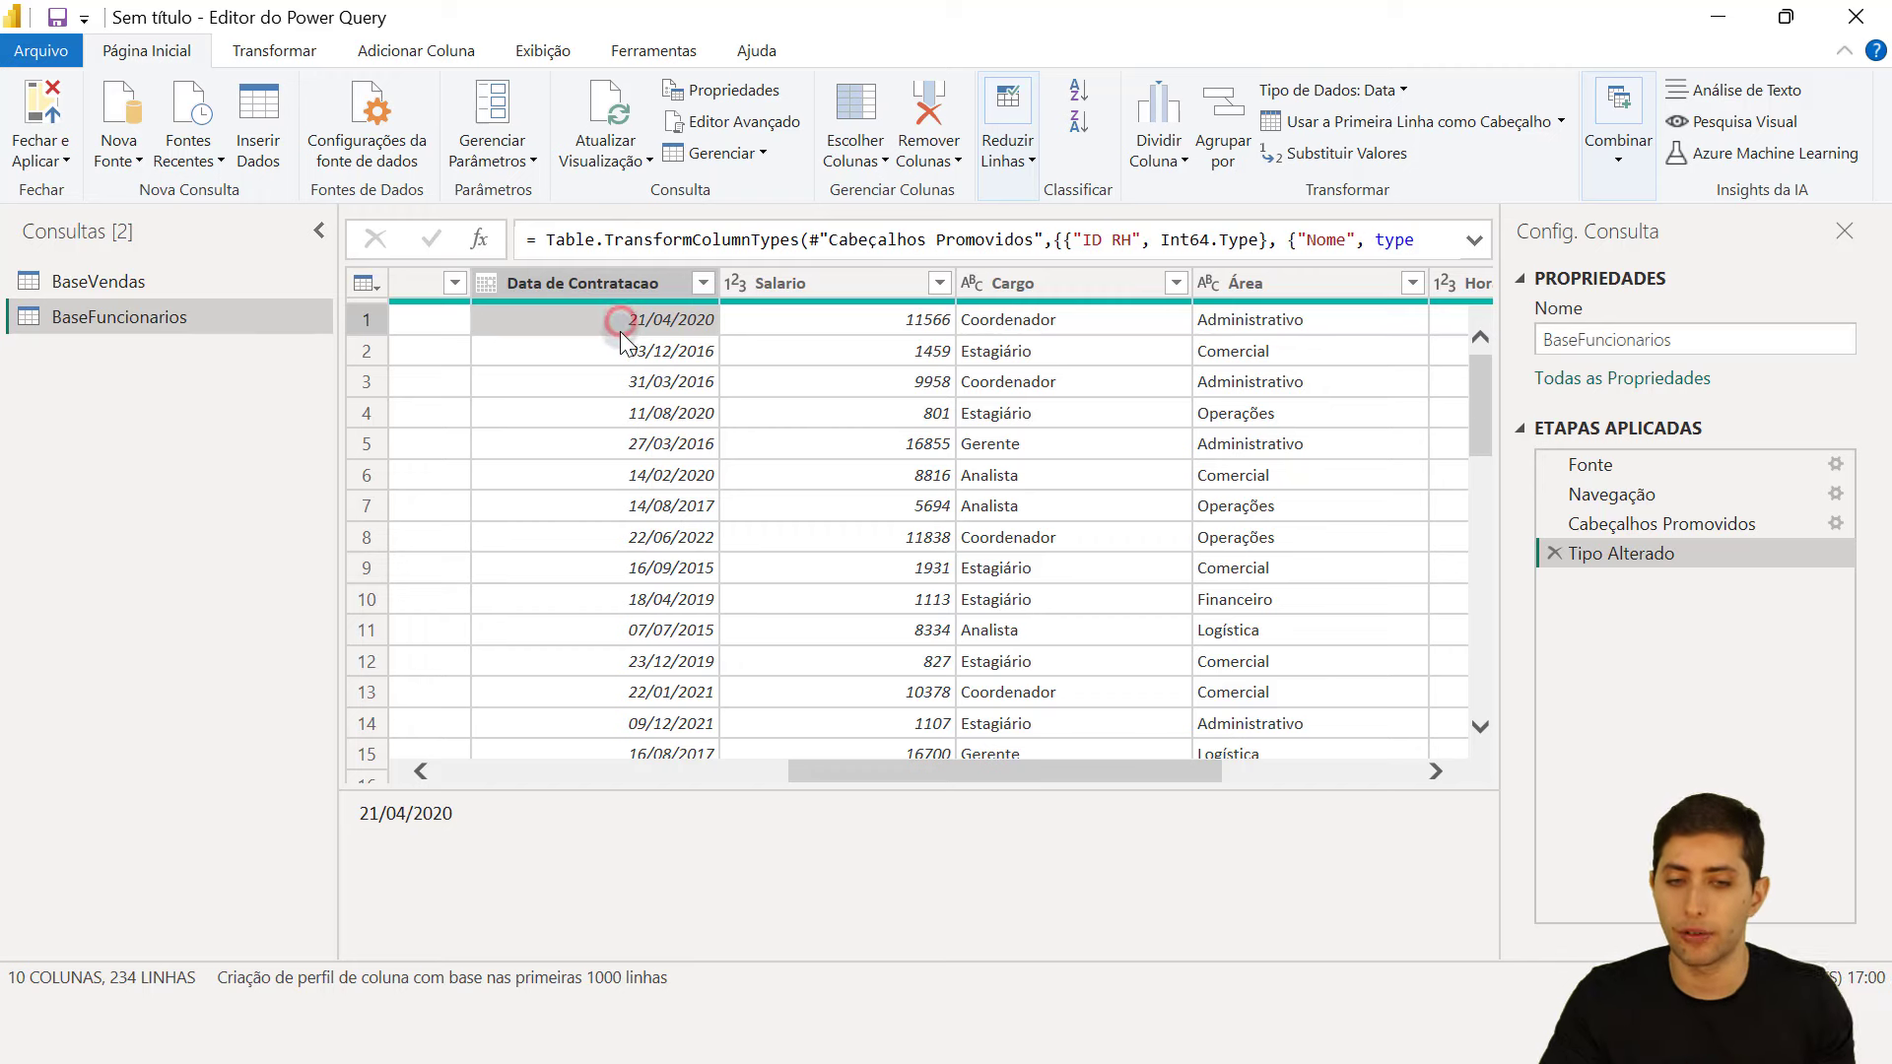
scroll(619, 333, left, 3)
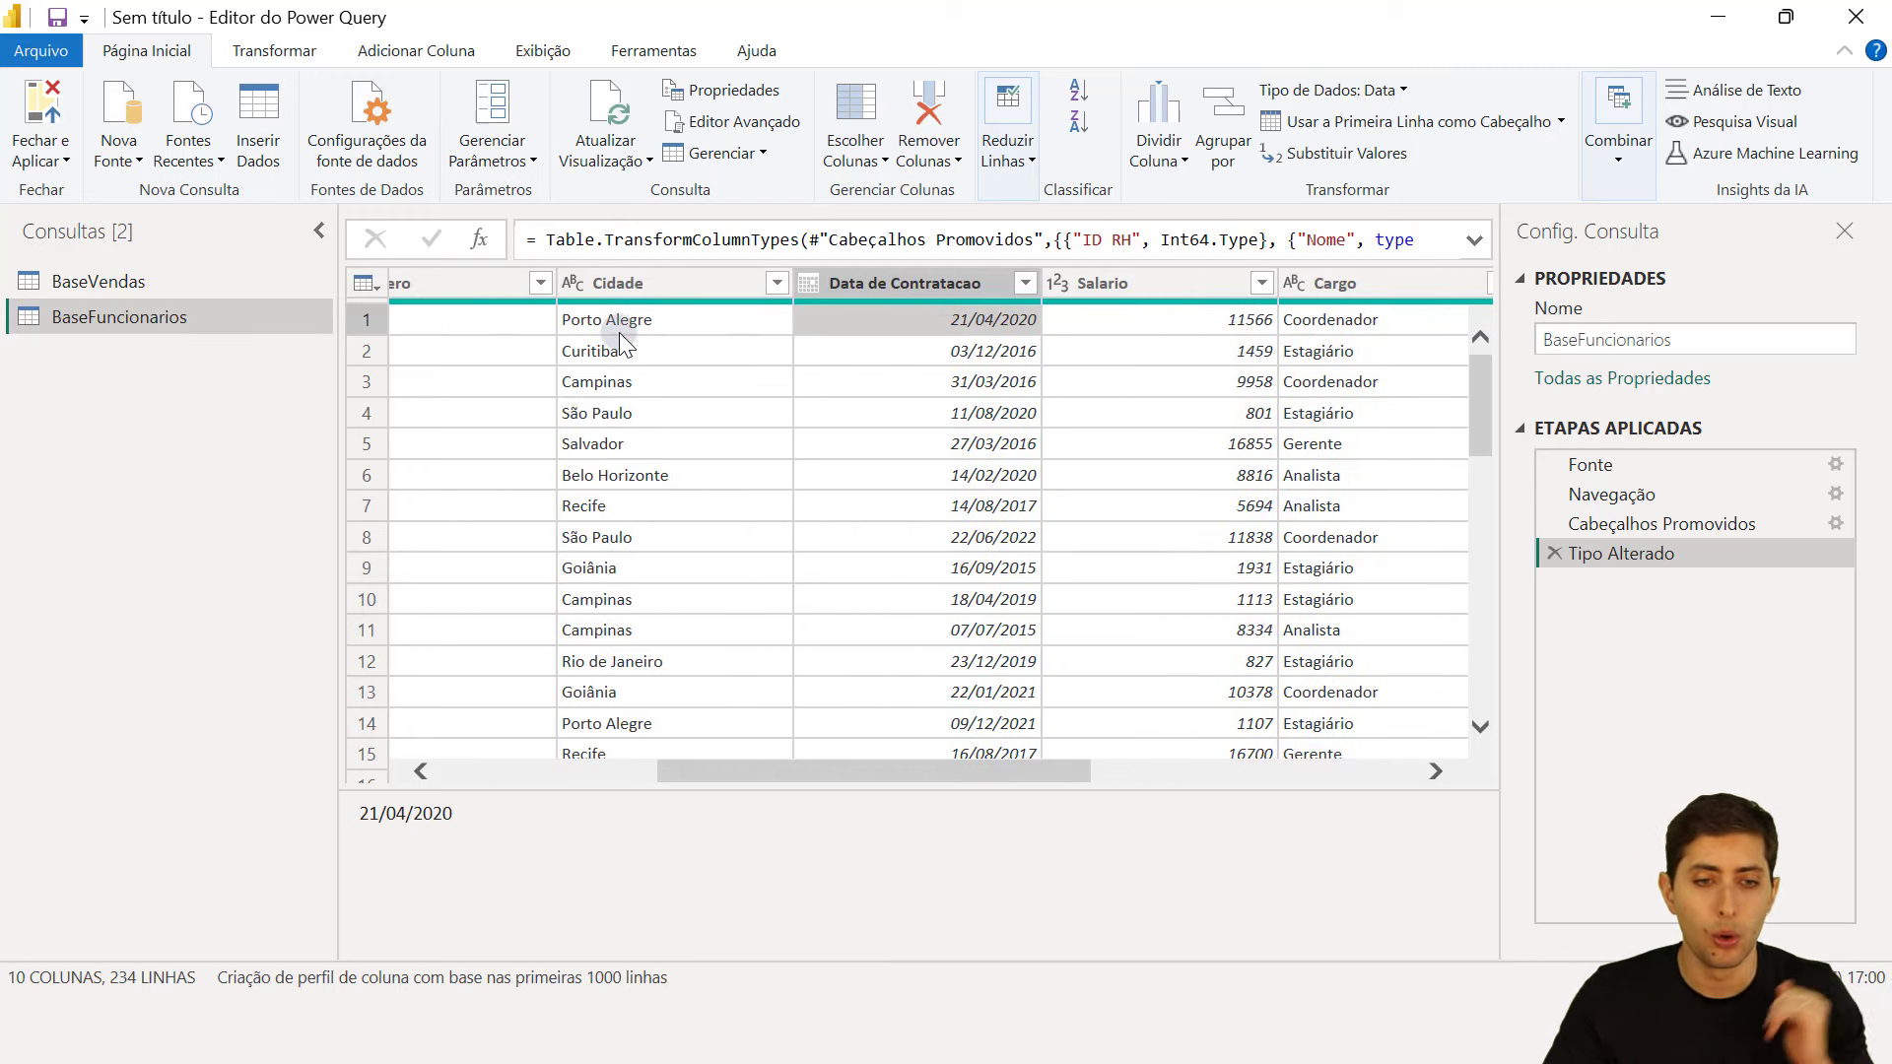
scroll(619, 333, left, 3)
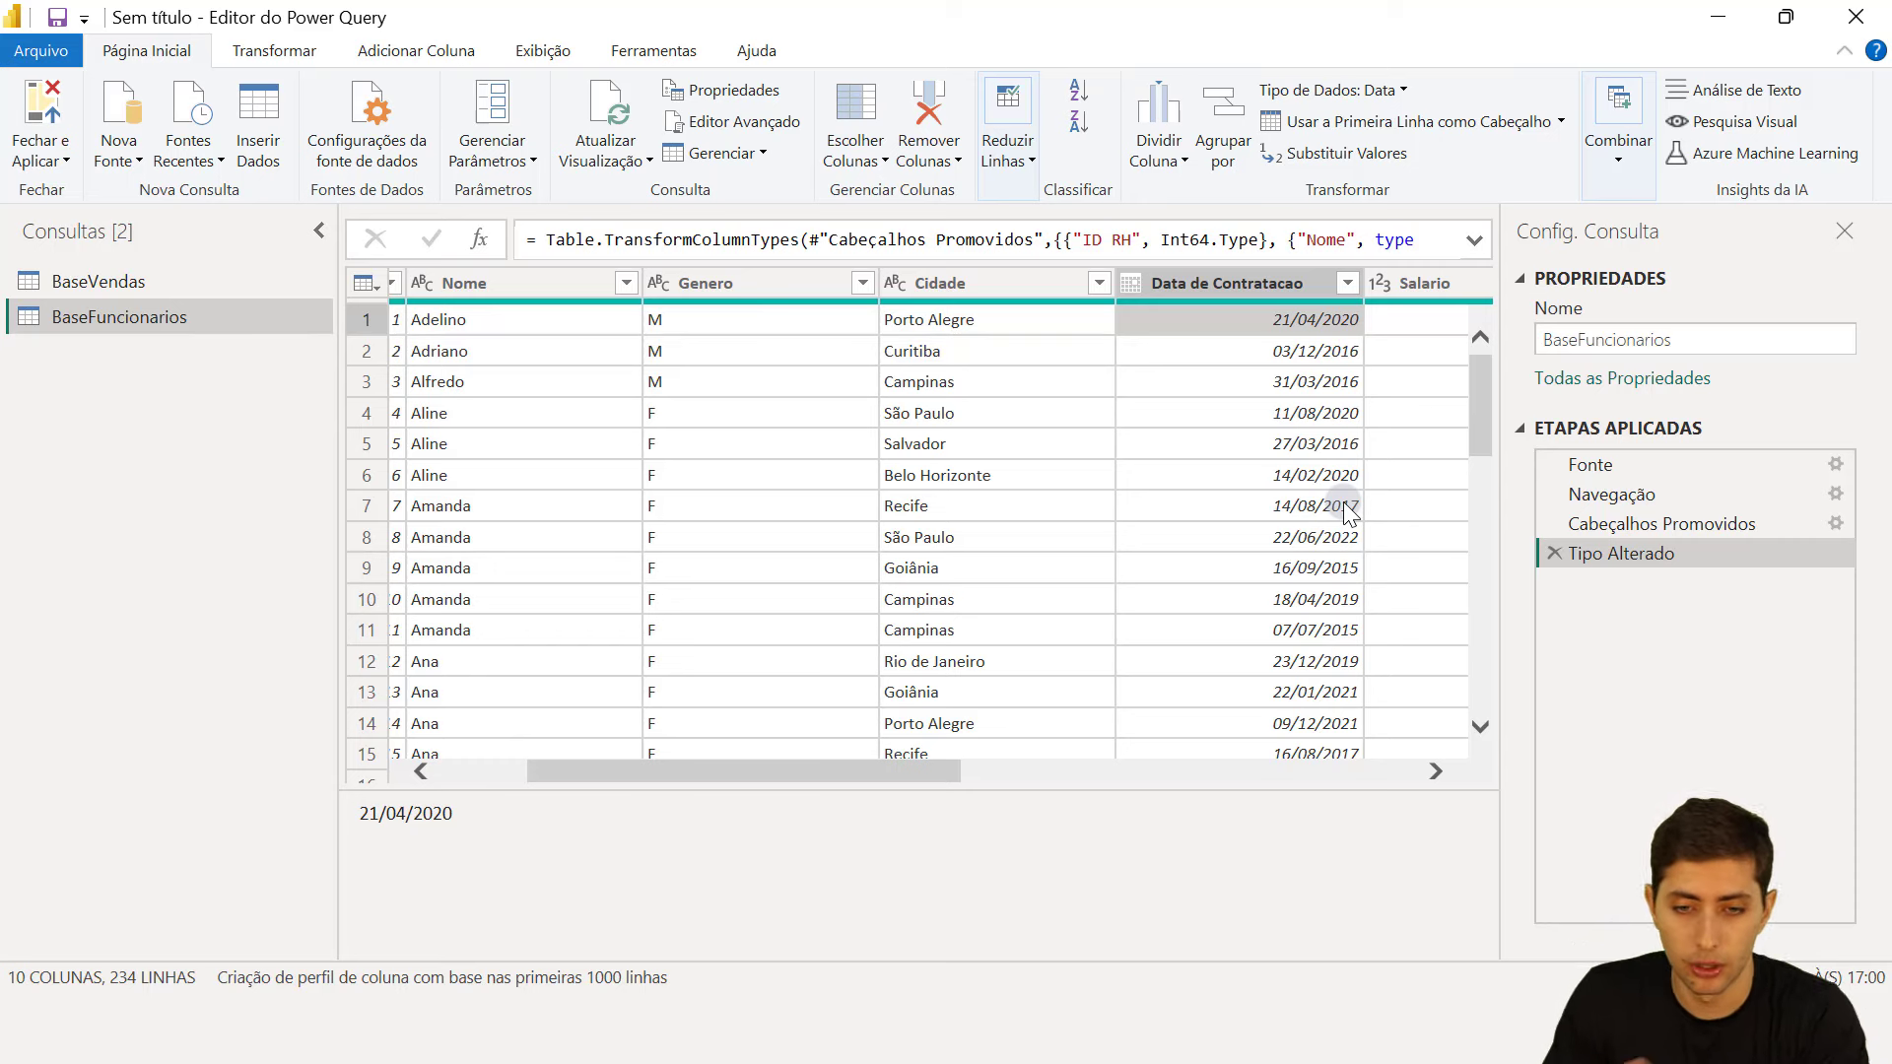
scroll(1345, 512, right, 3)
click(1100, 276)
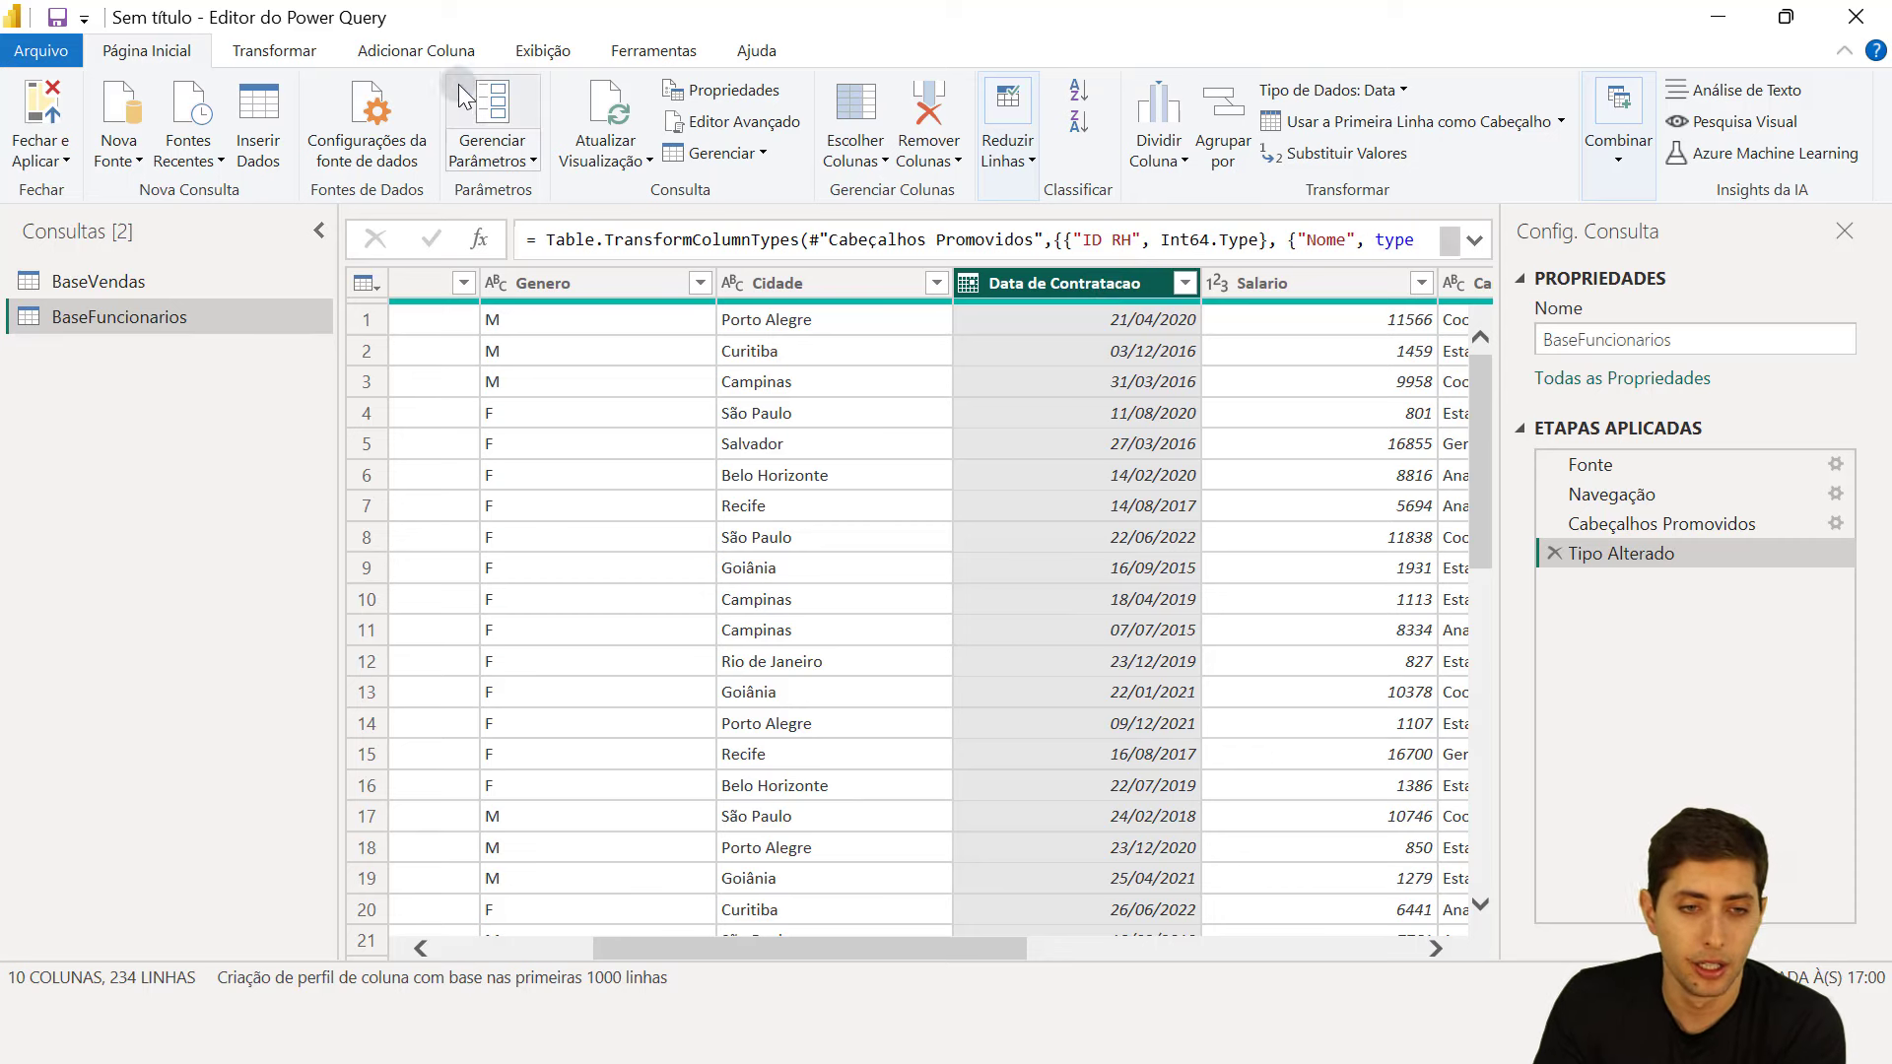
click(403, 50)
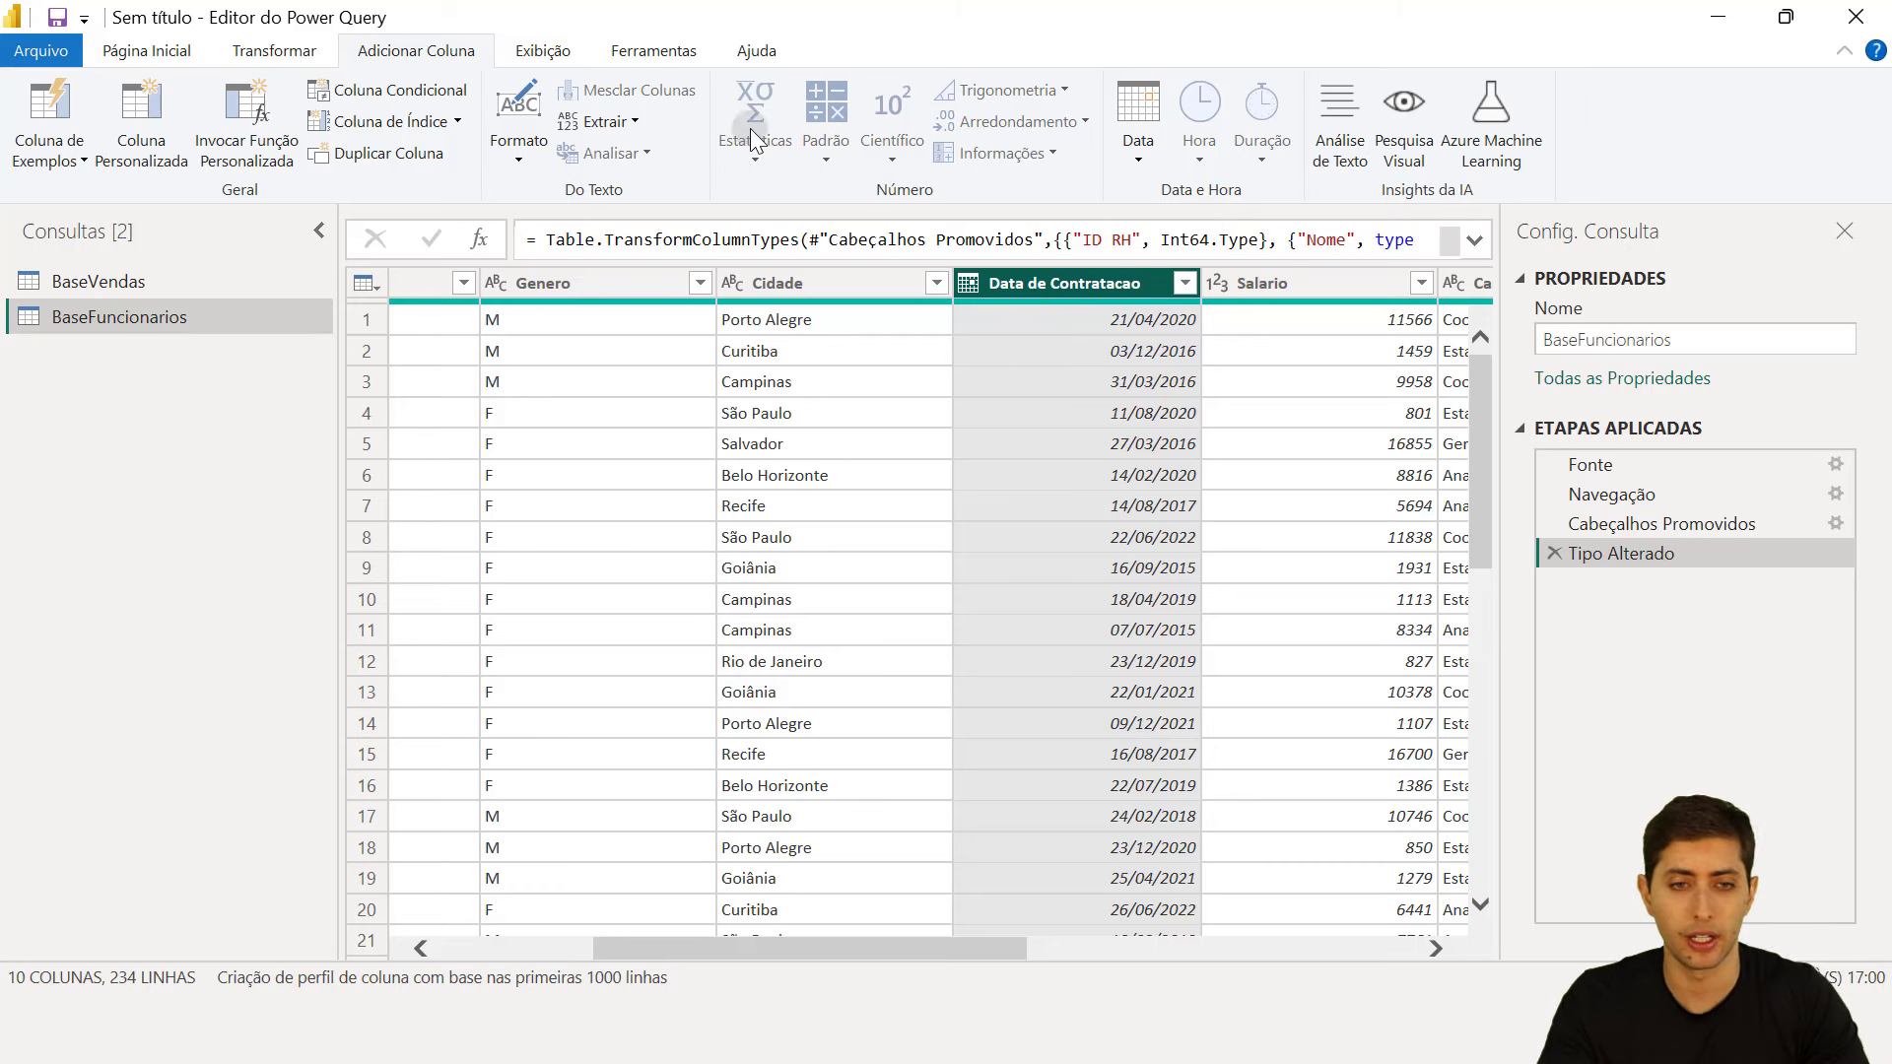
click(1135, 138)
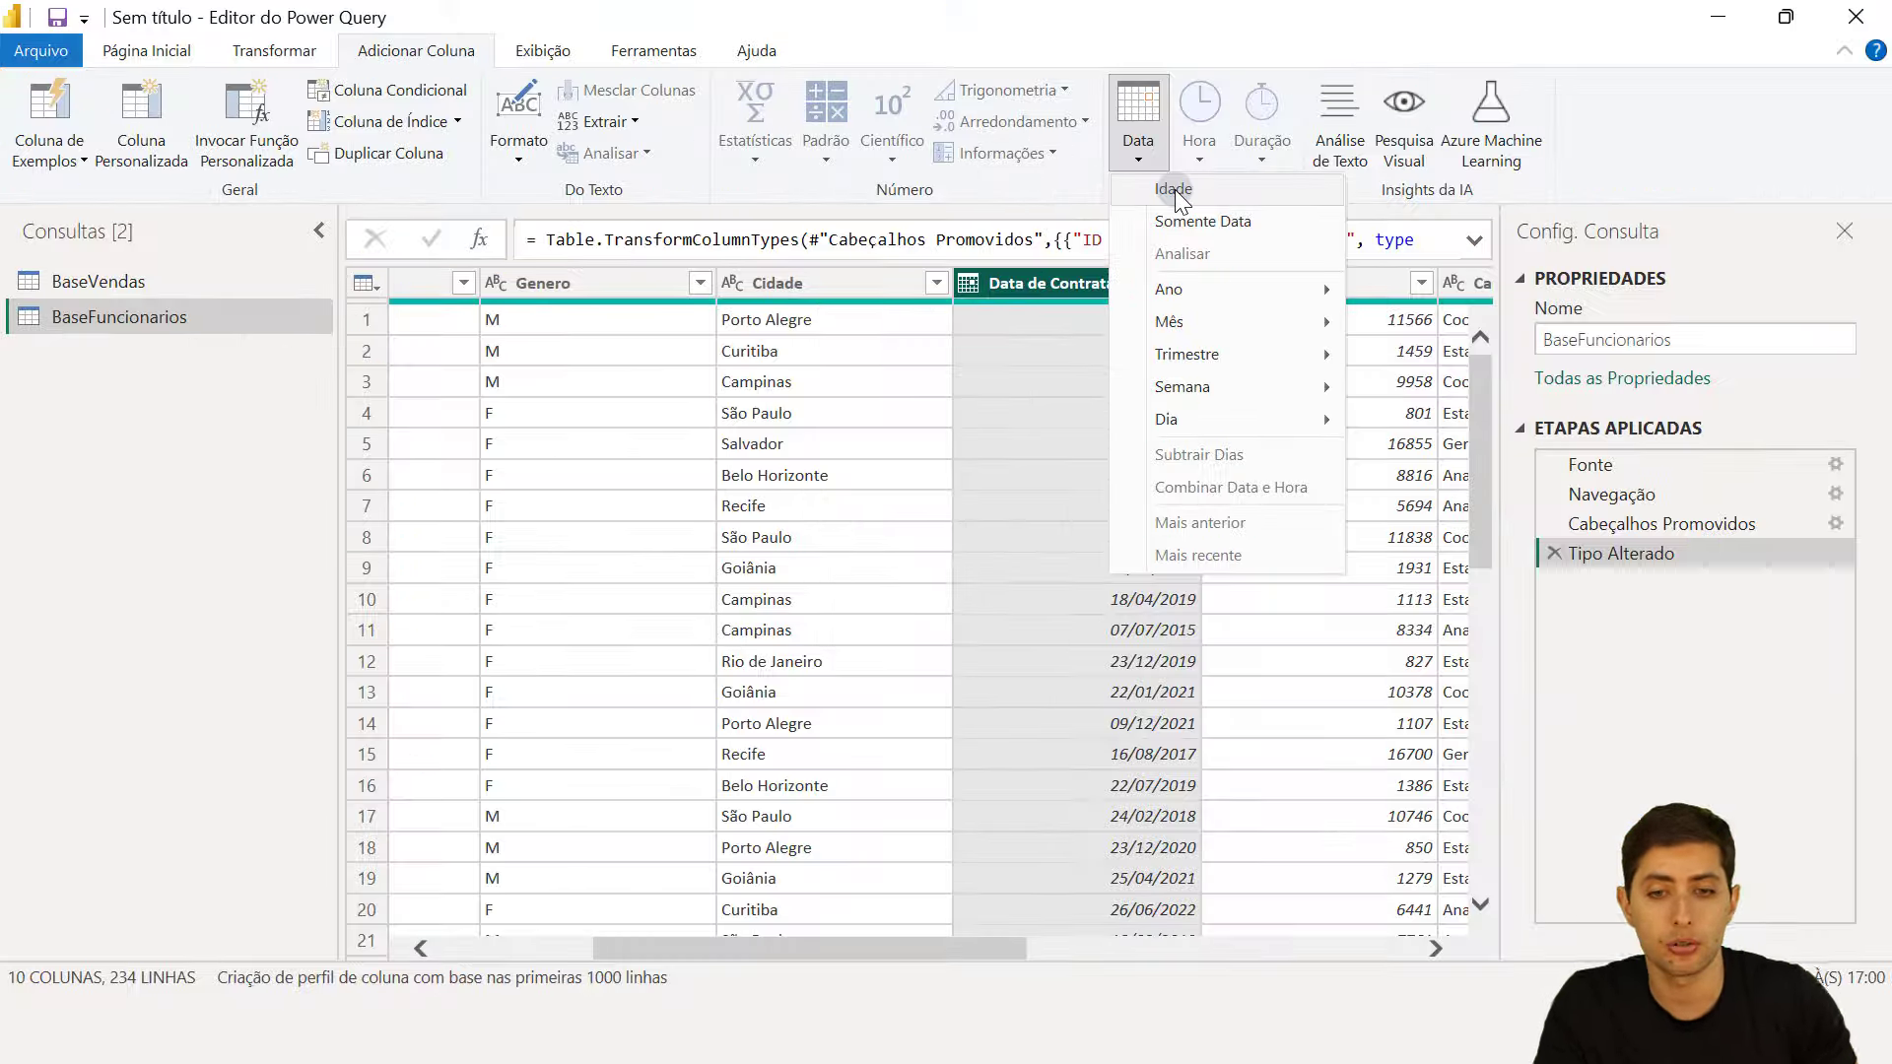
click(1174, 190)
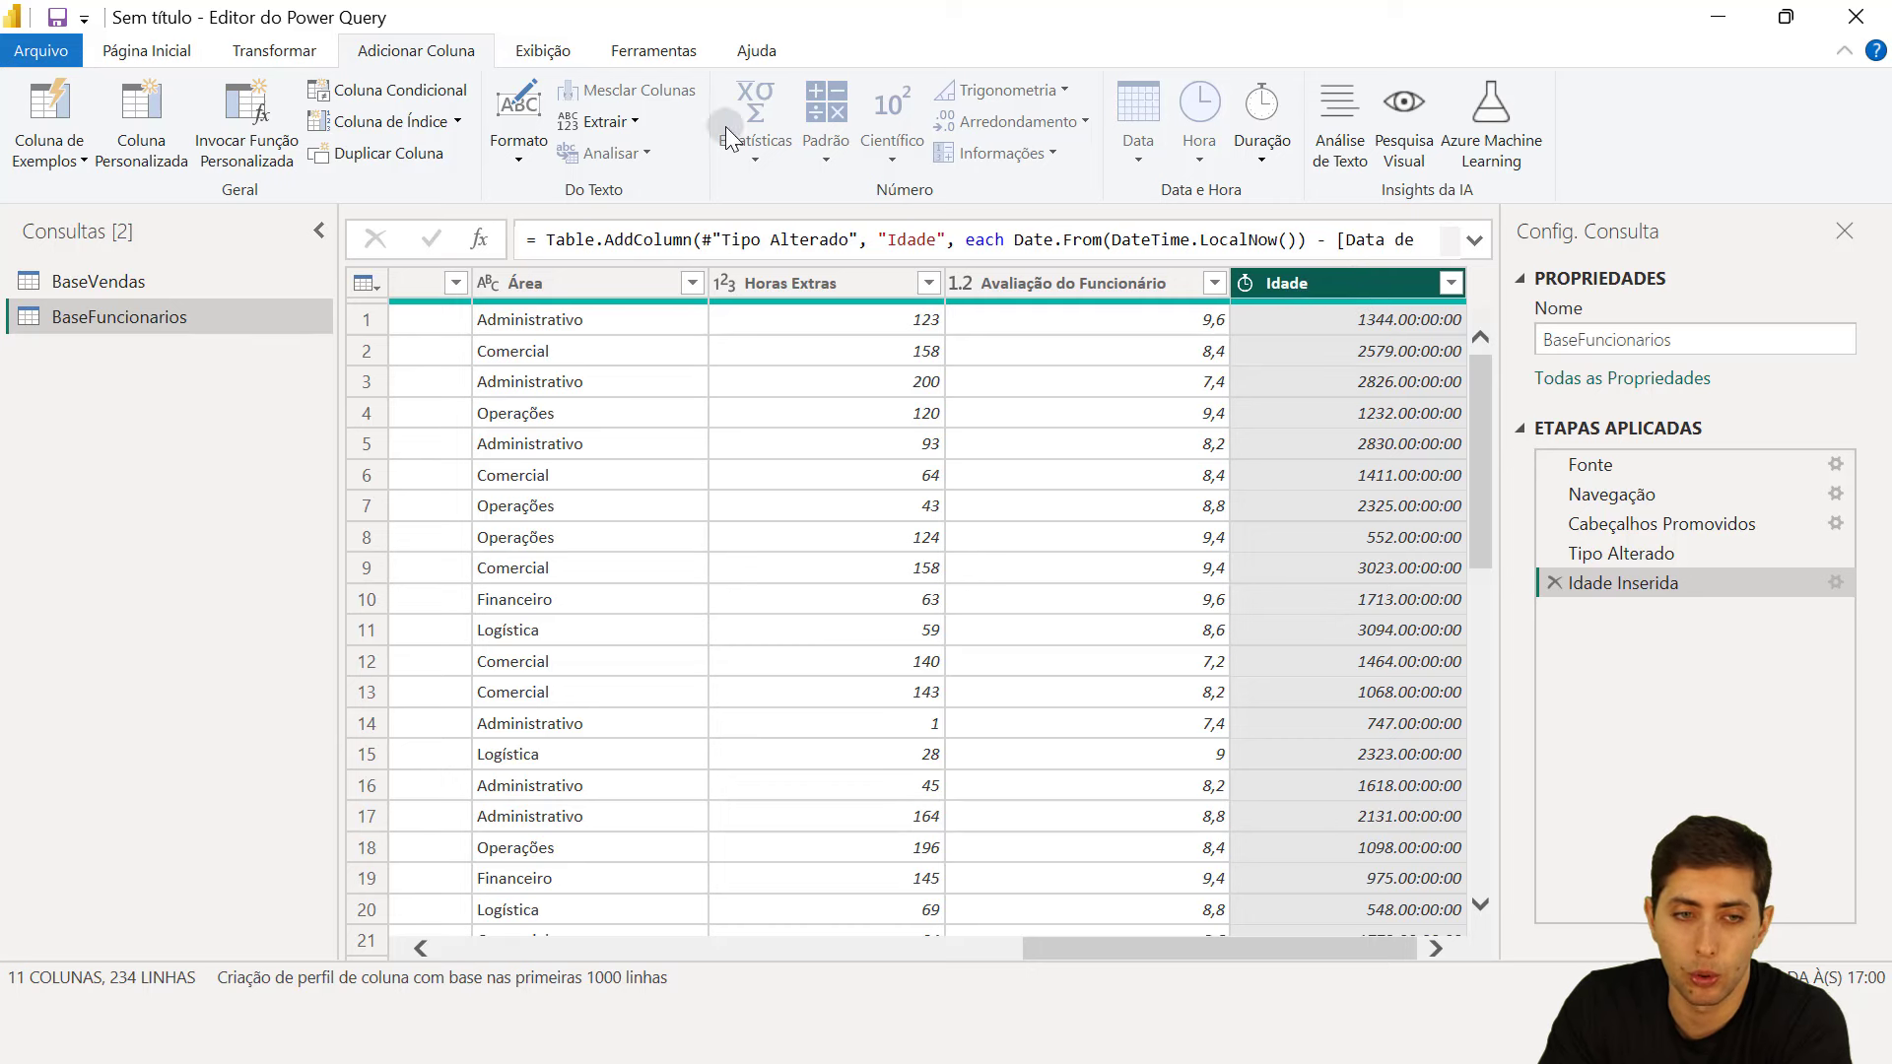
- Convert the Idade column's durations to total years (Total de Anos) and round the values down
click(292, 46)
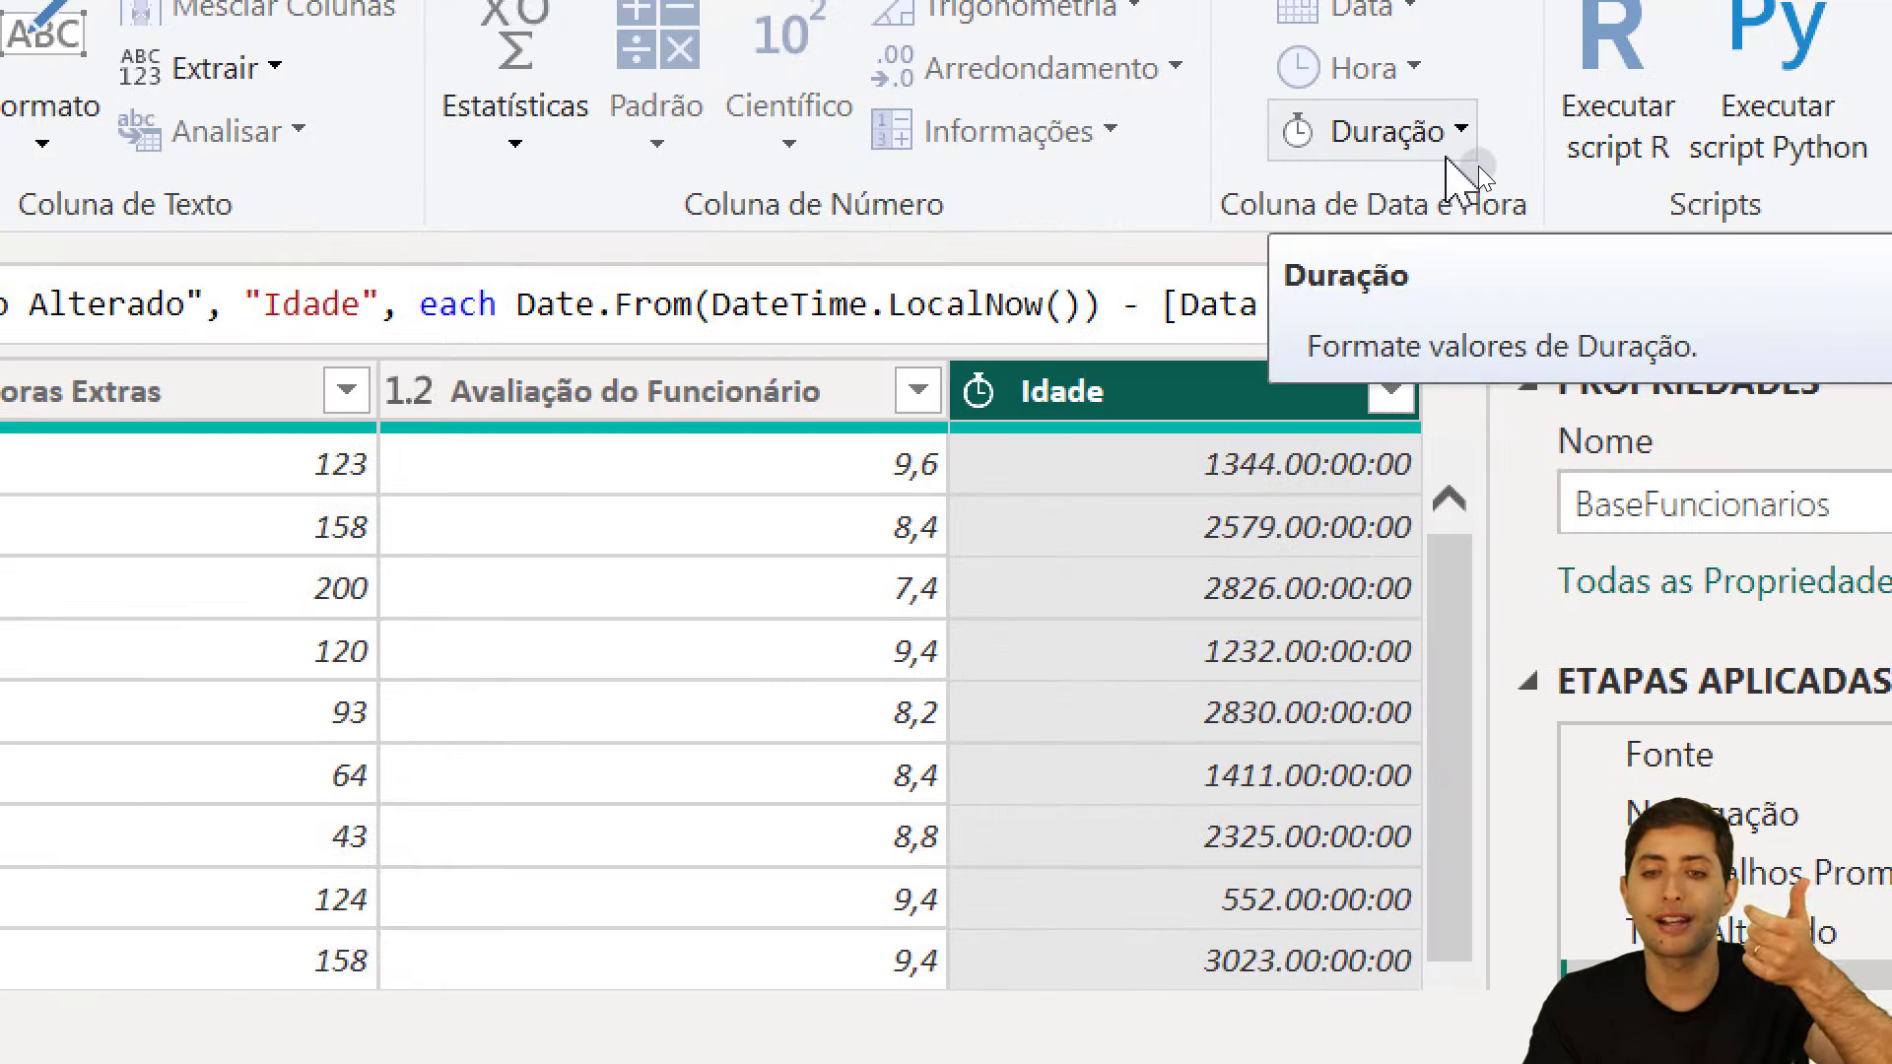
click(1449, 158)
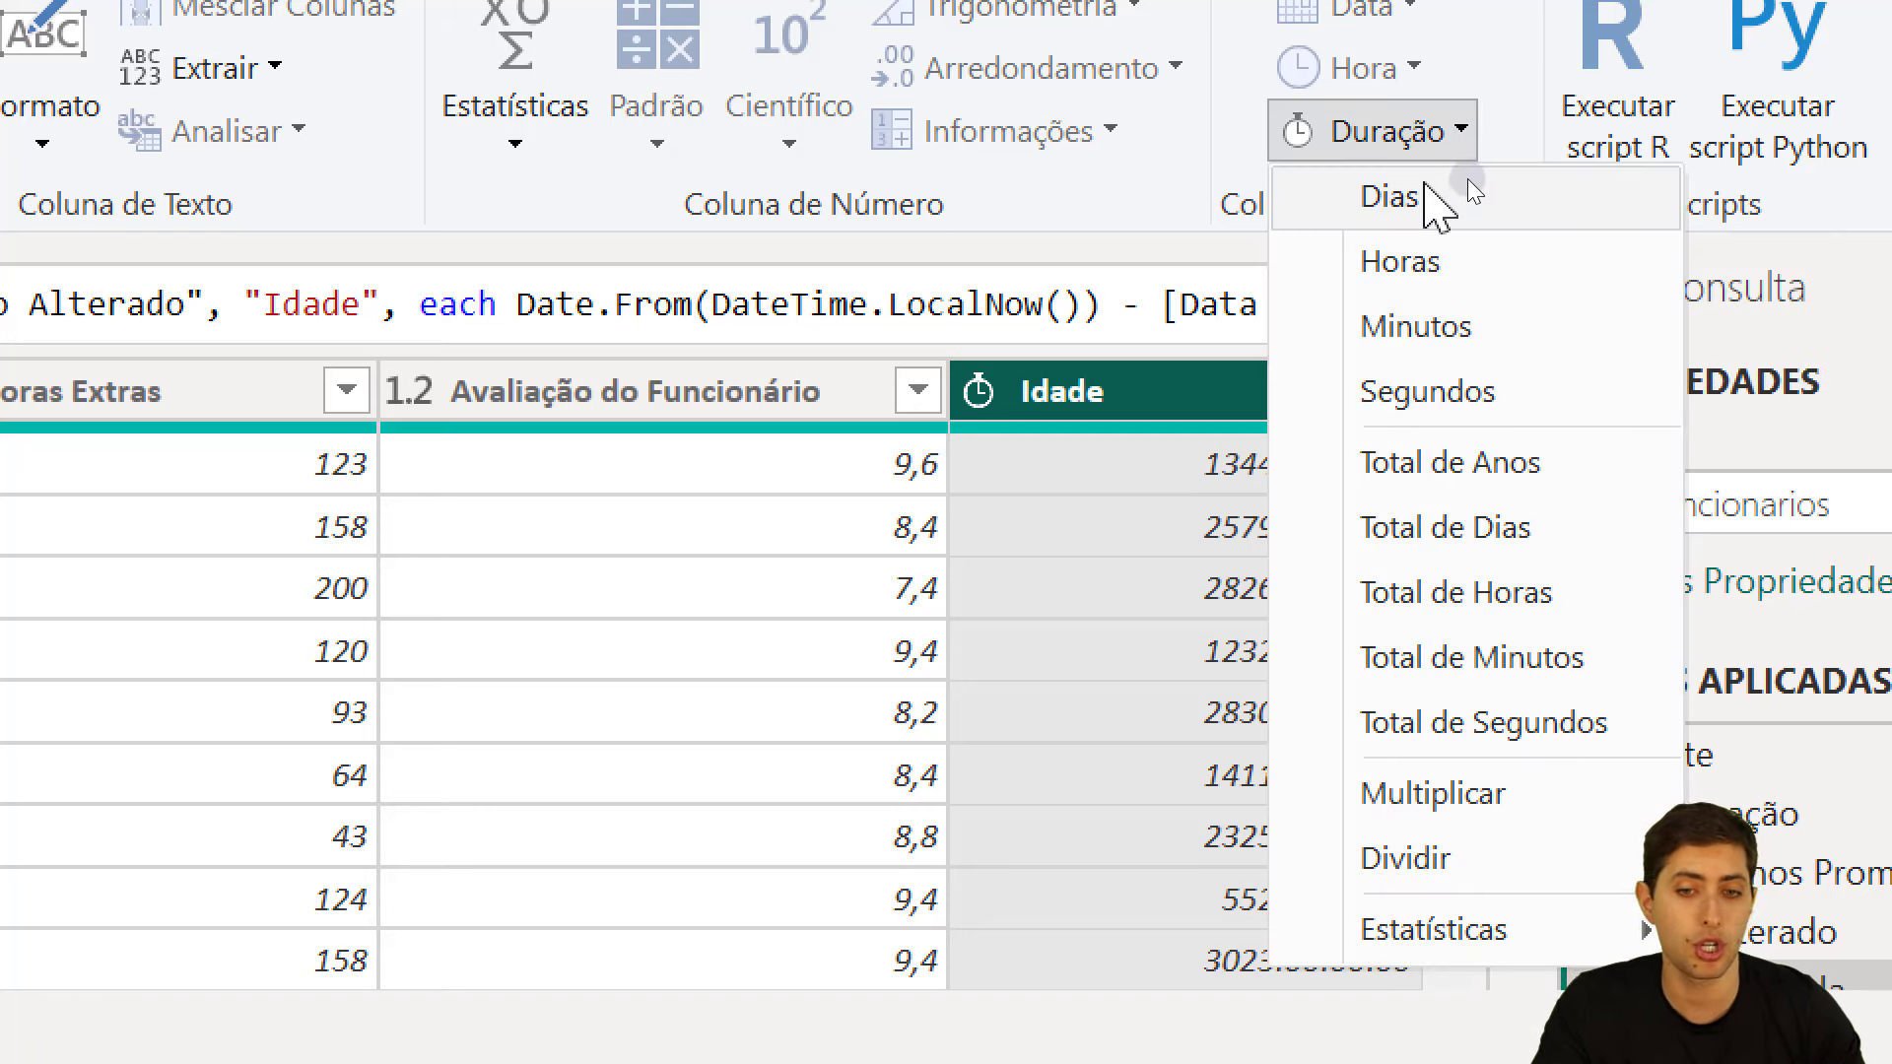
click(1402, 473)
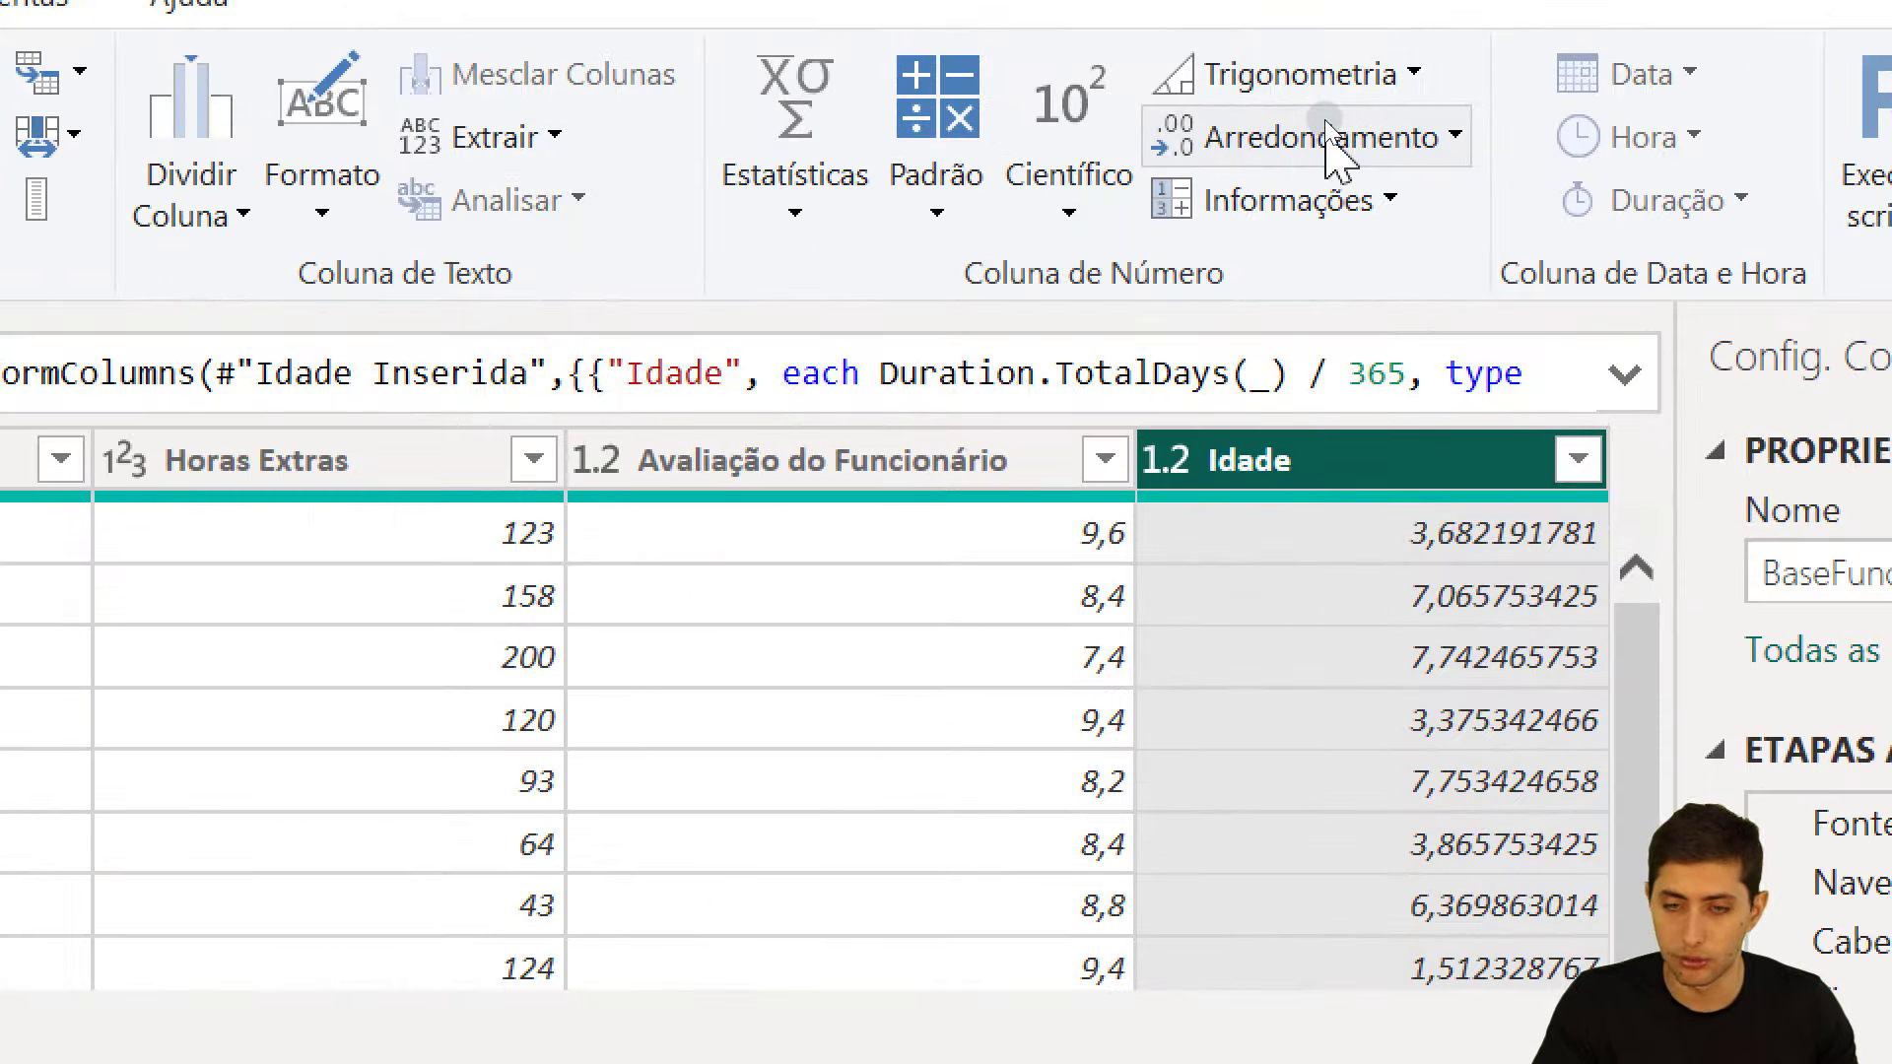
click(1324, 120)
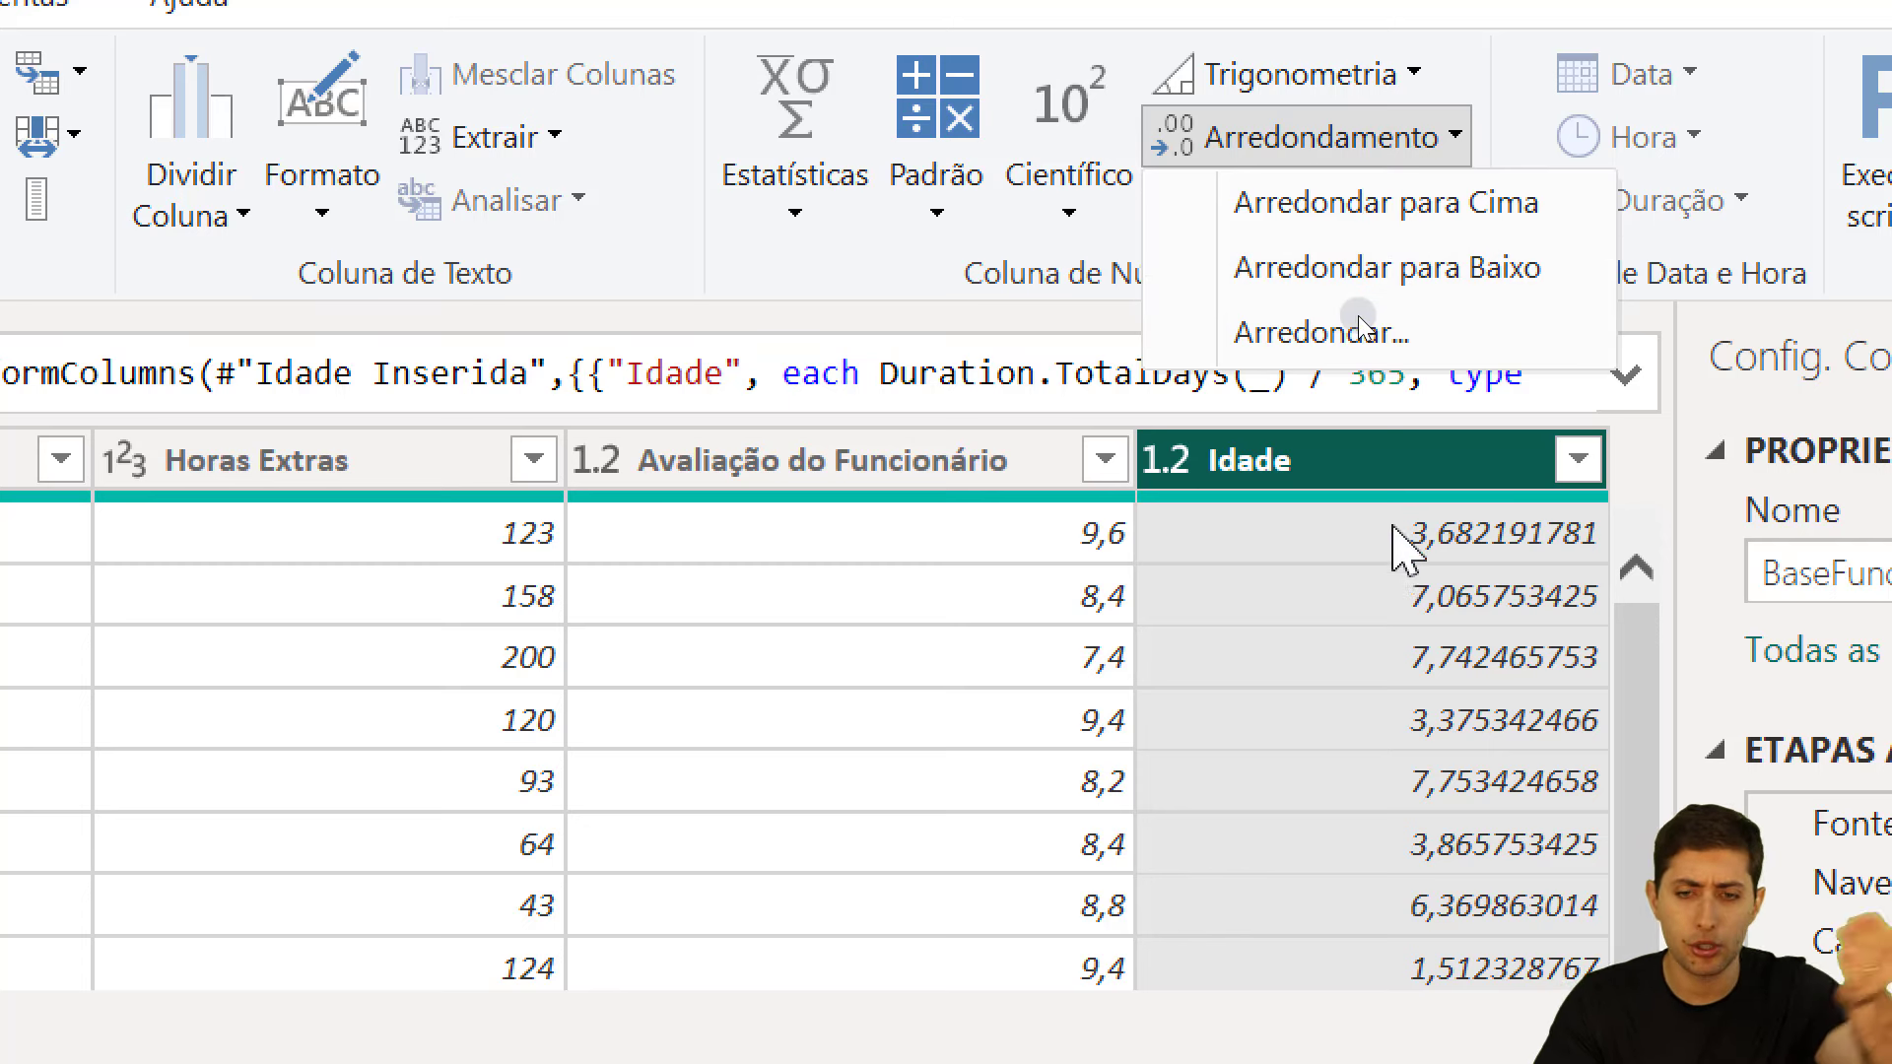
click(1476, 281)
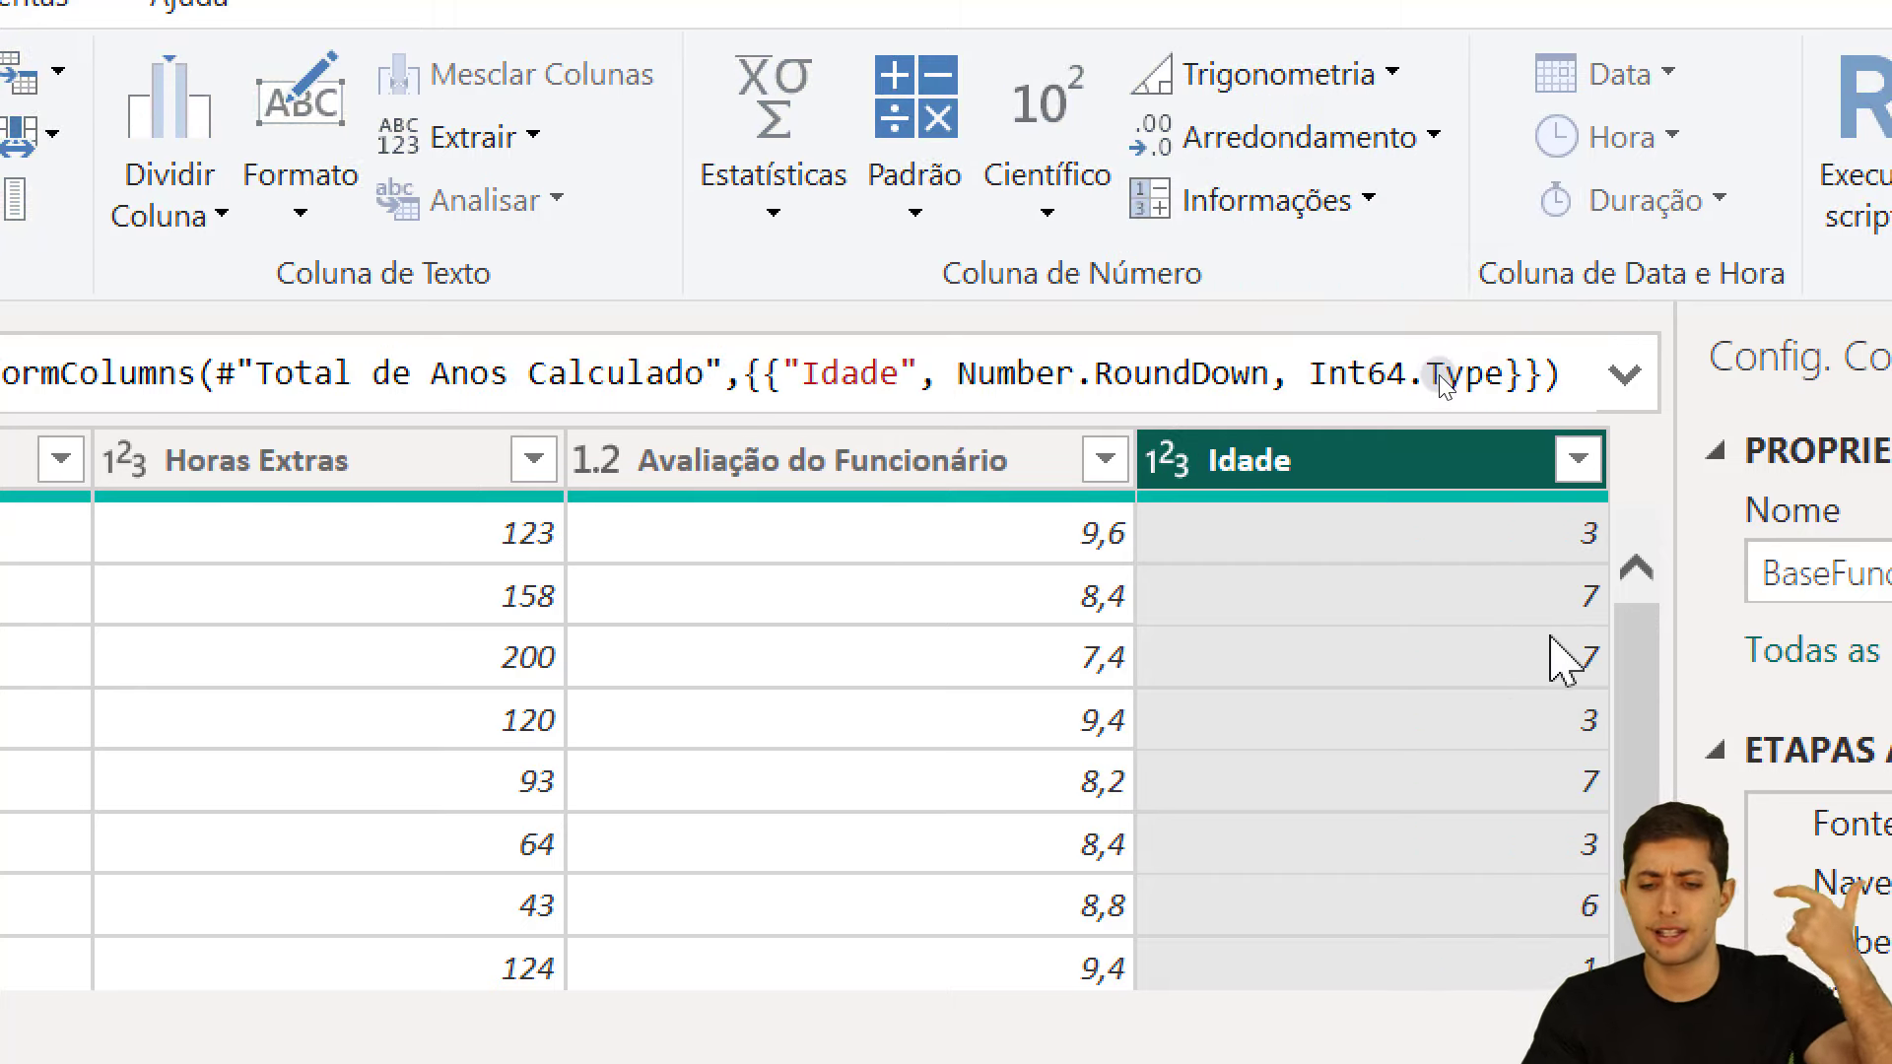
scroll(1541, 773, down, 1)
scroll(1547, 789, up, 1)
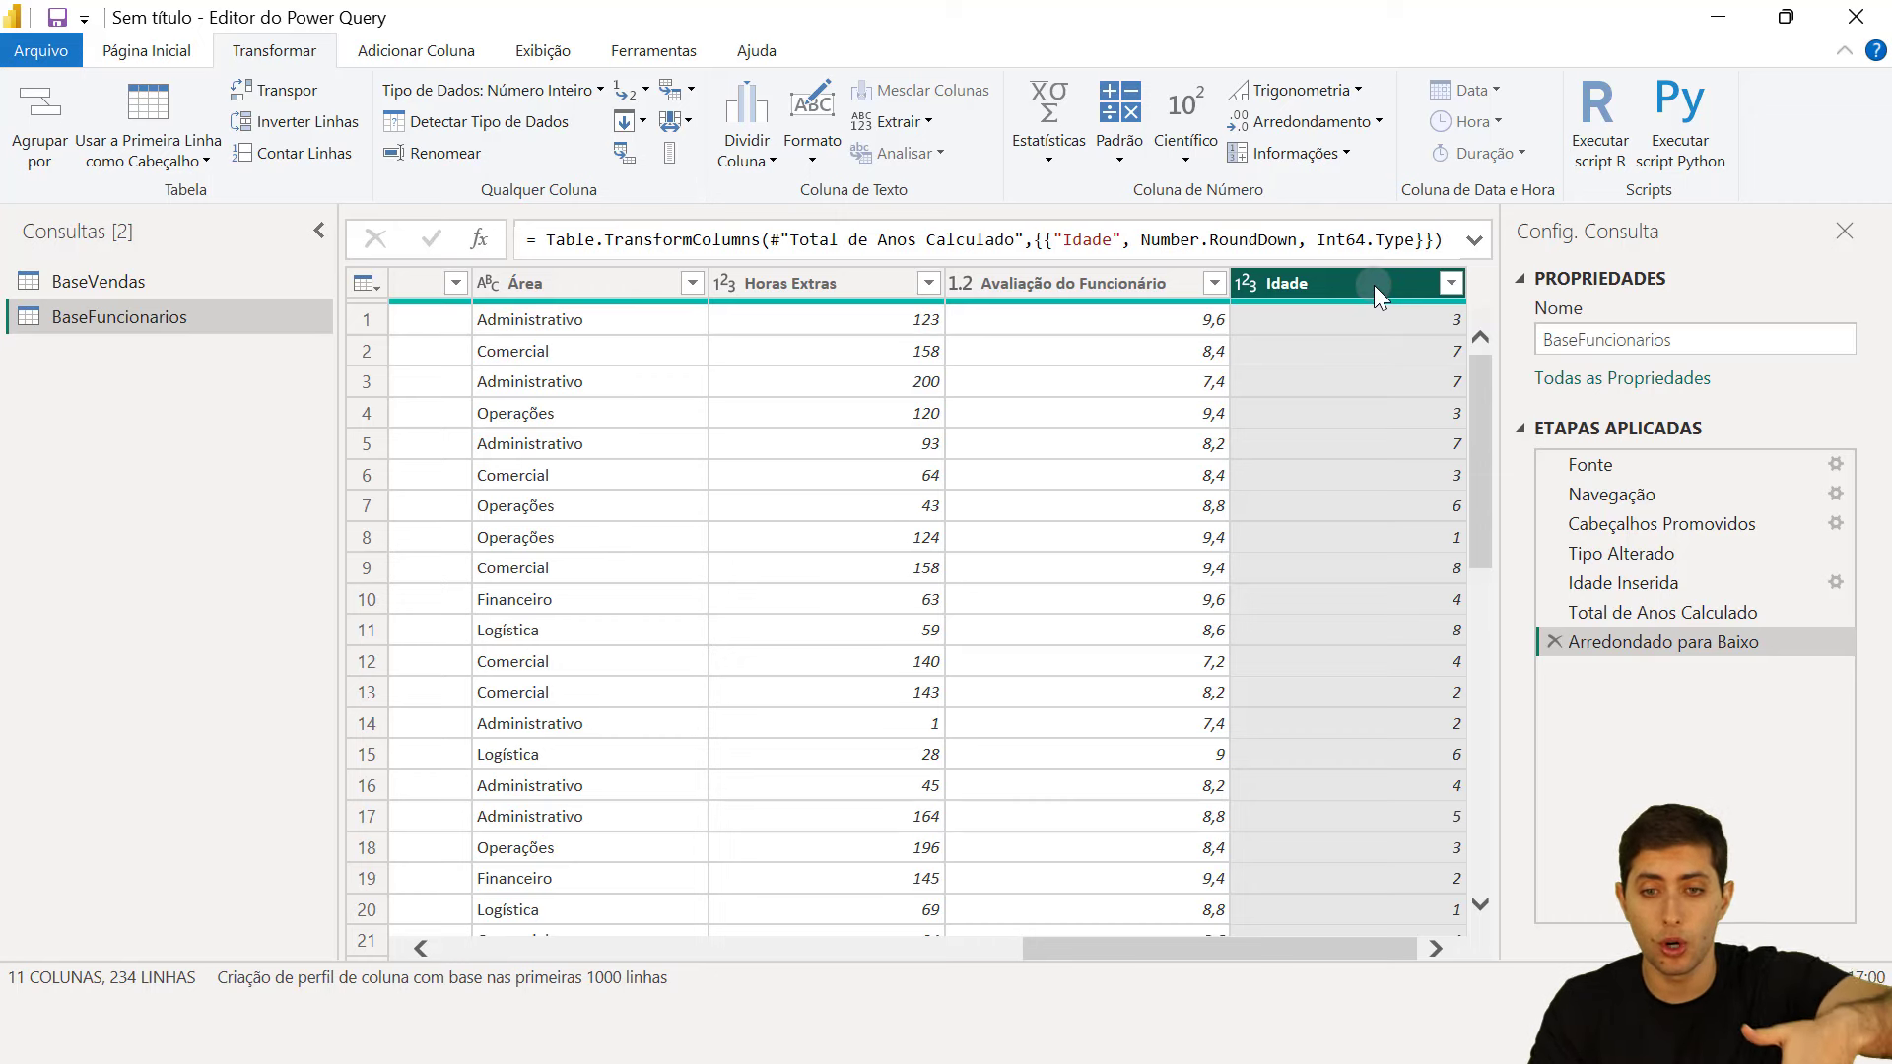
- Examine the distinct values in the Idade column's filter list without filtering, and check individual cells of the column
click(1578, 725)
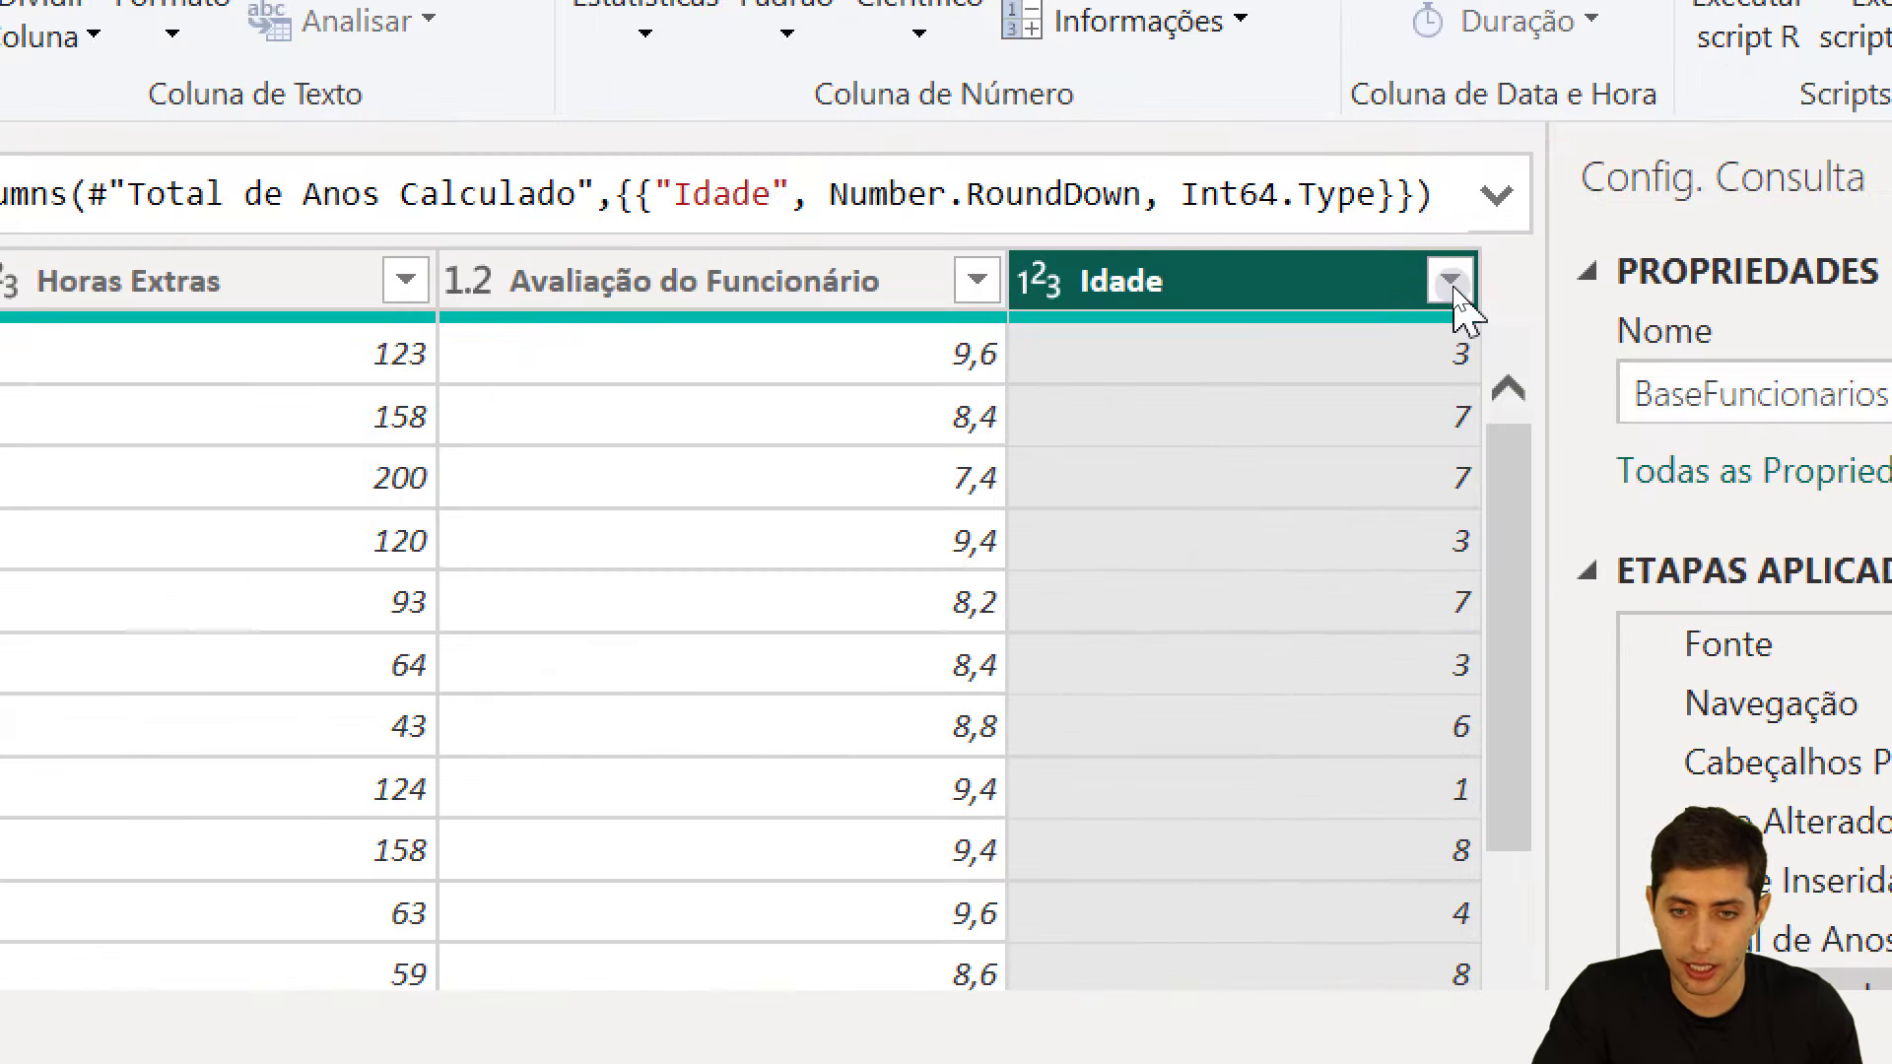
click(1453, 286)
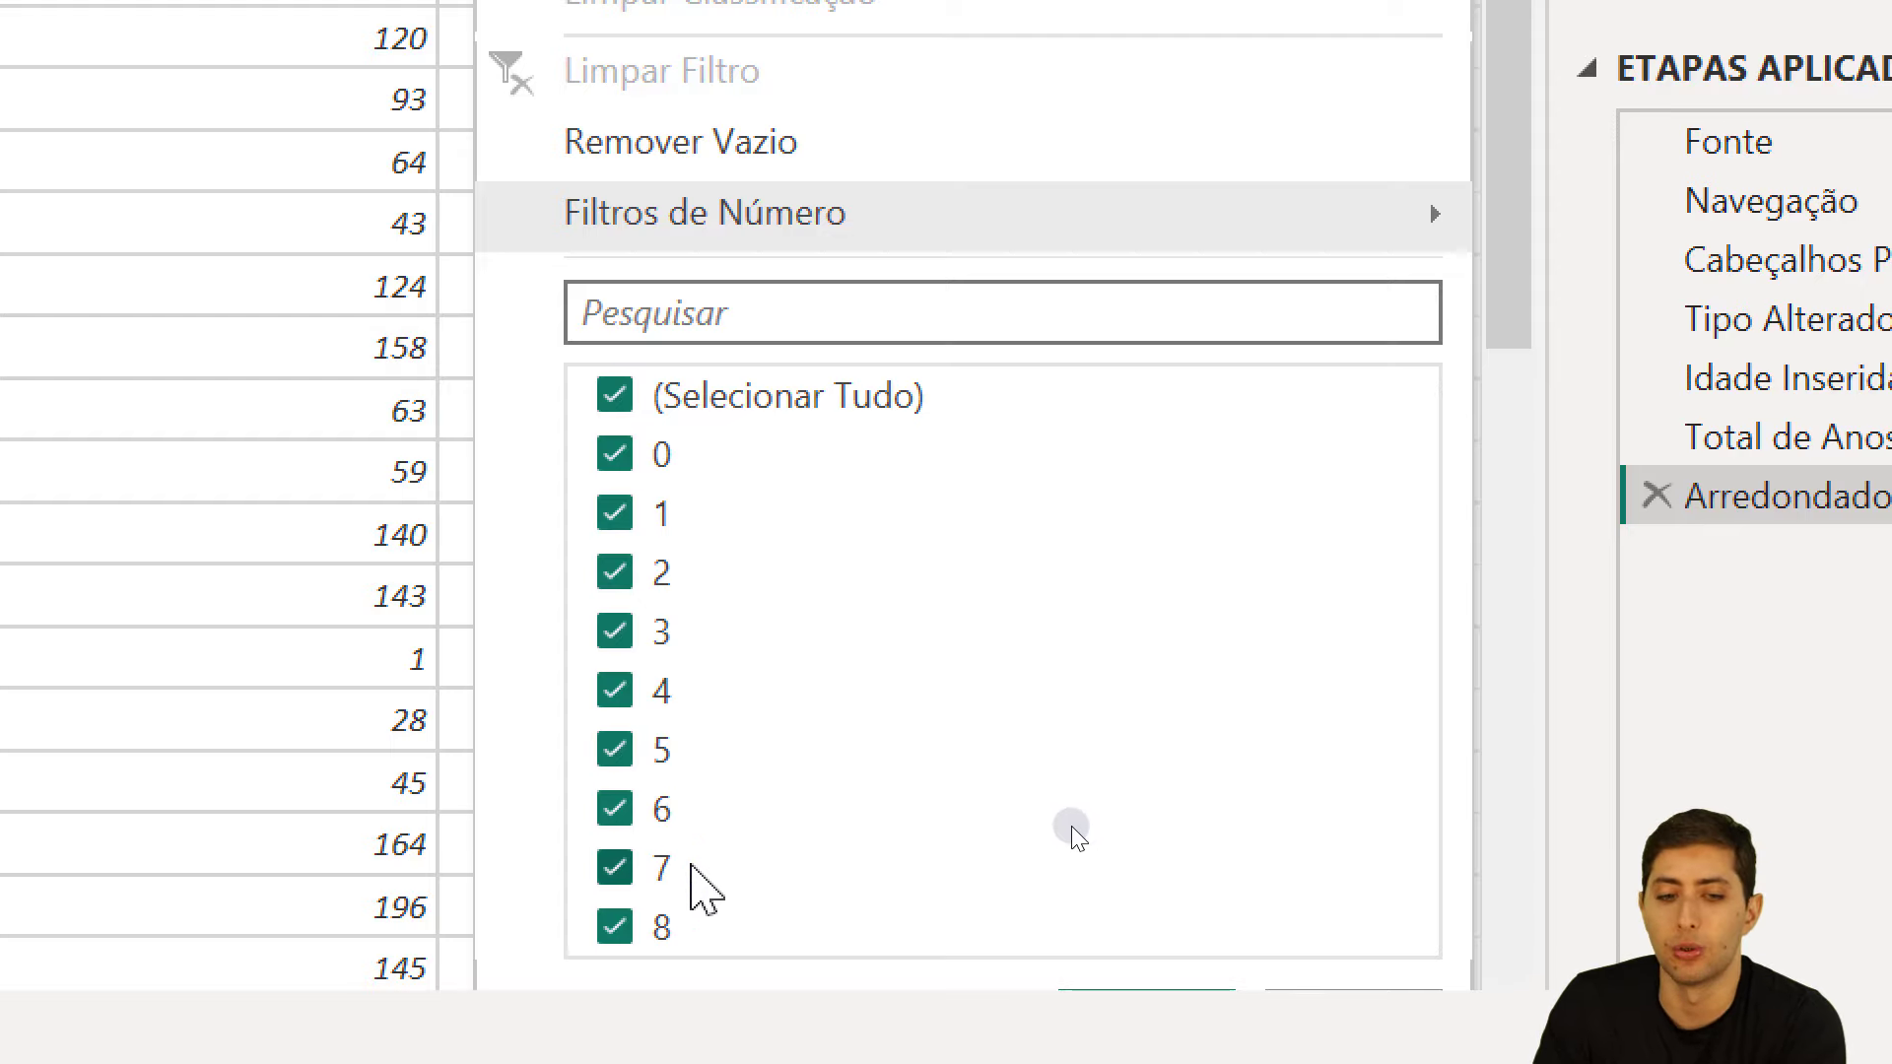
click(1358, 975)
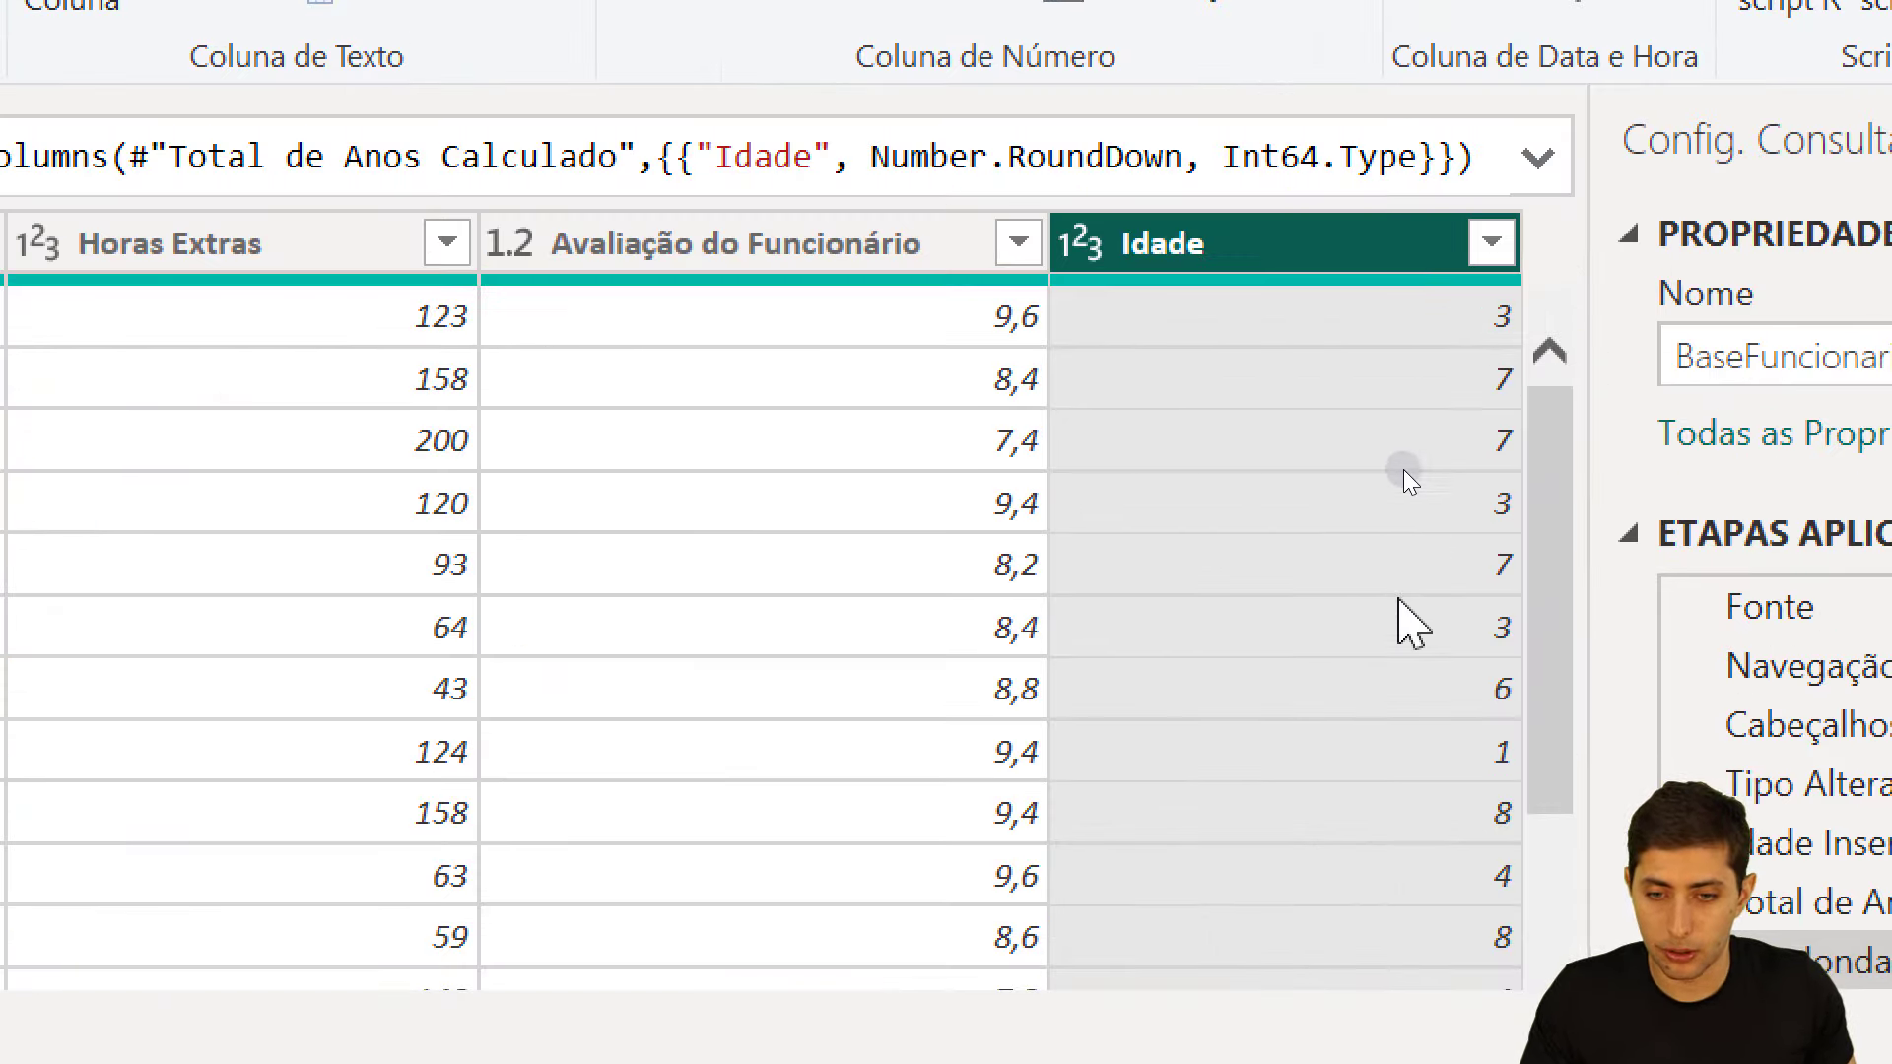
click(1447, 695)
click(1468, 567)
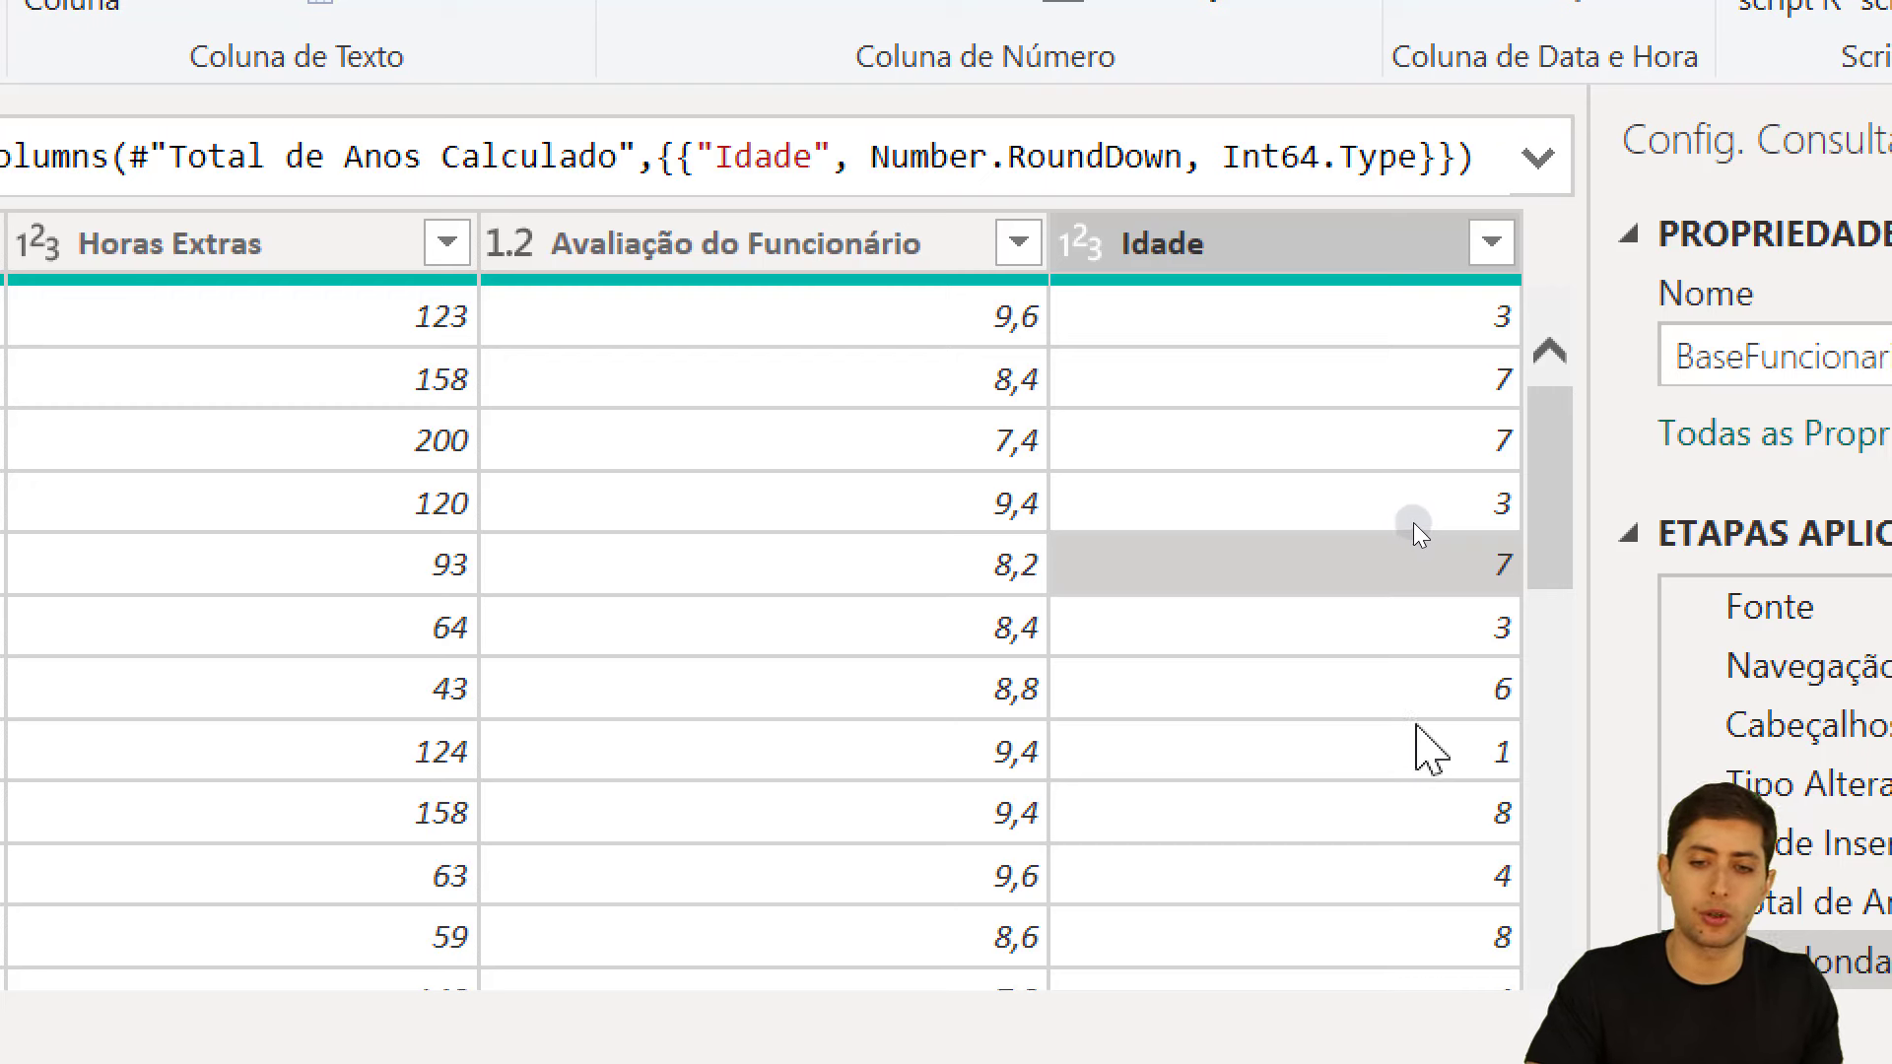
- Rename the Idade column as Tempo de Empresa
click(1324, 240)
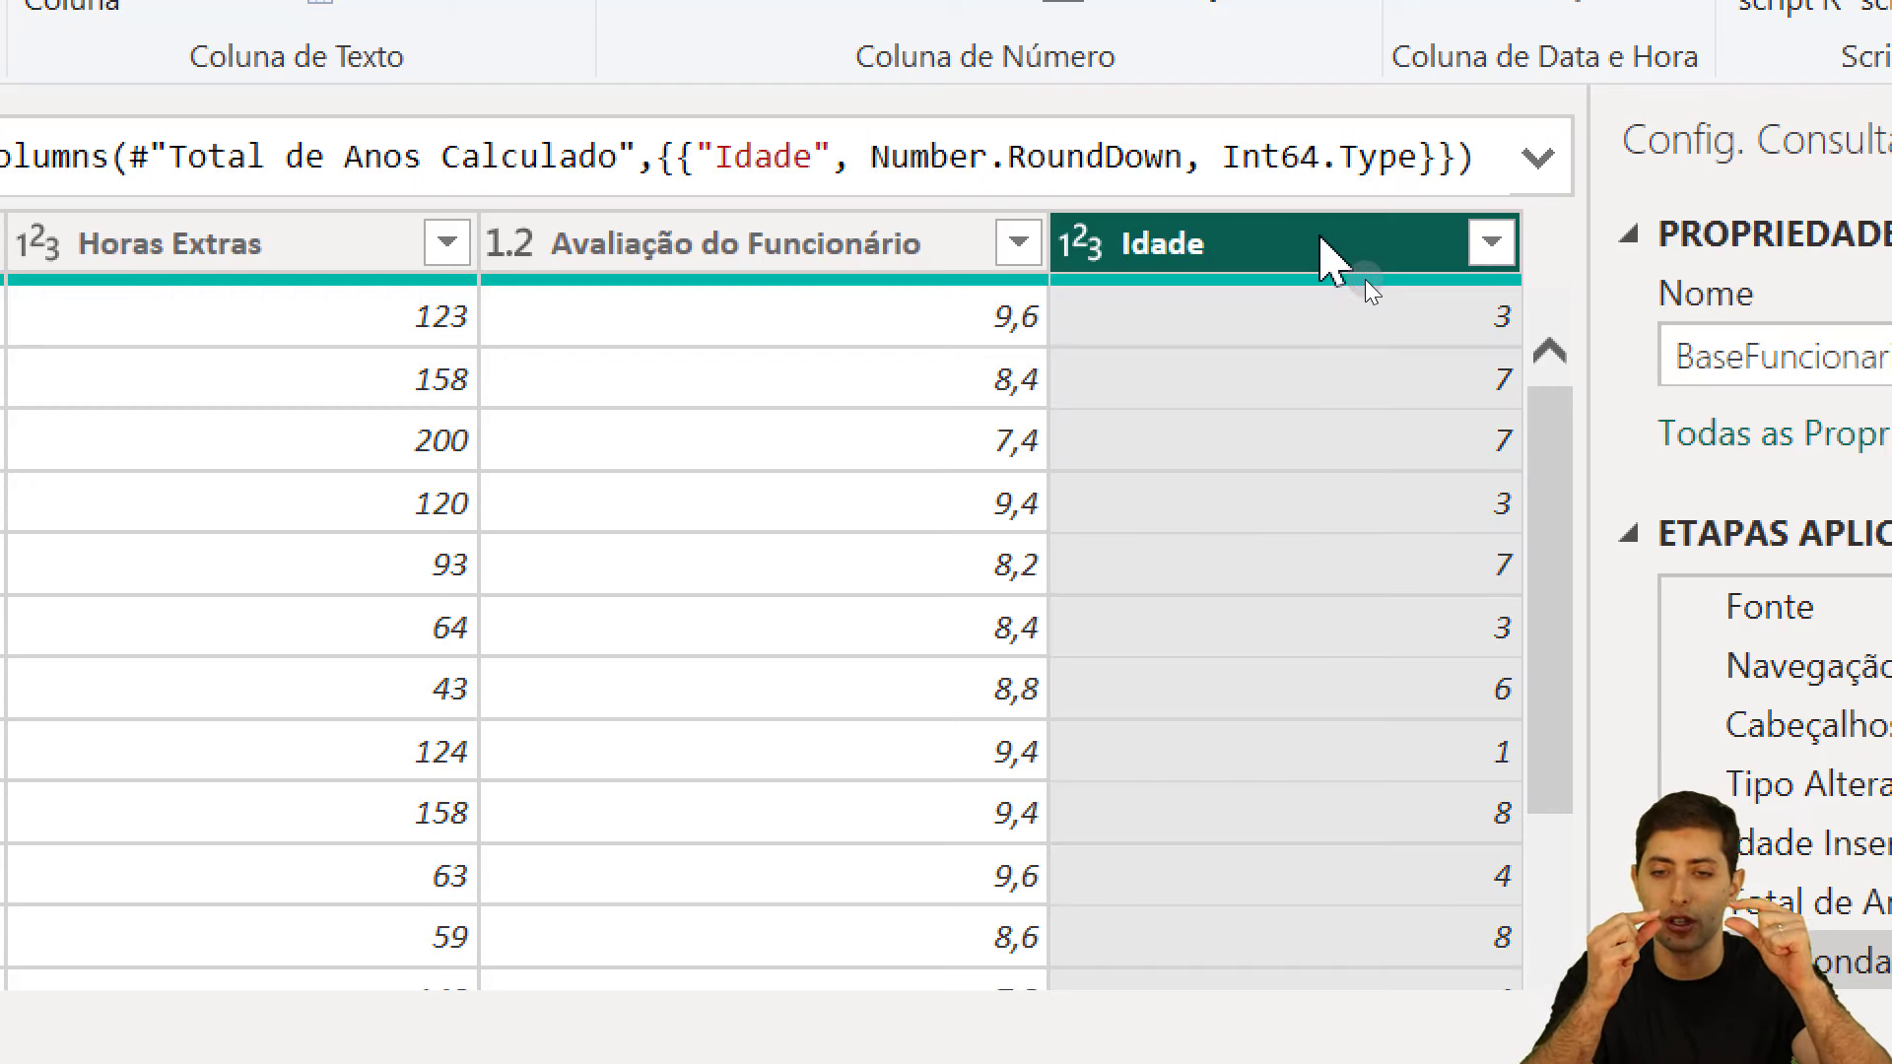
click(1363, 314)
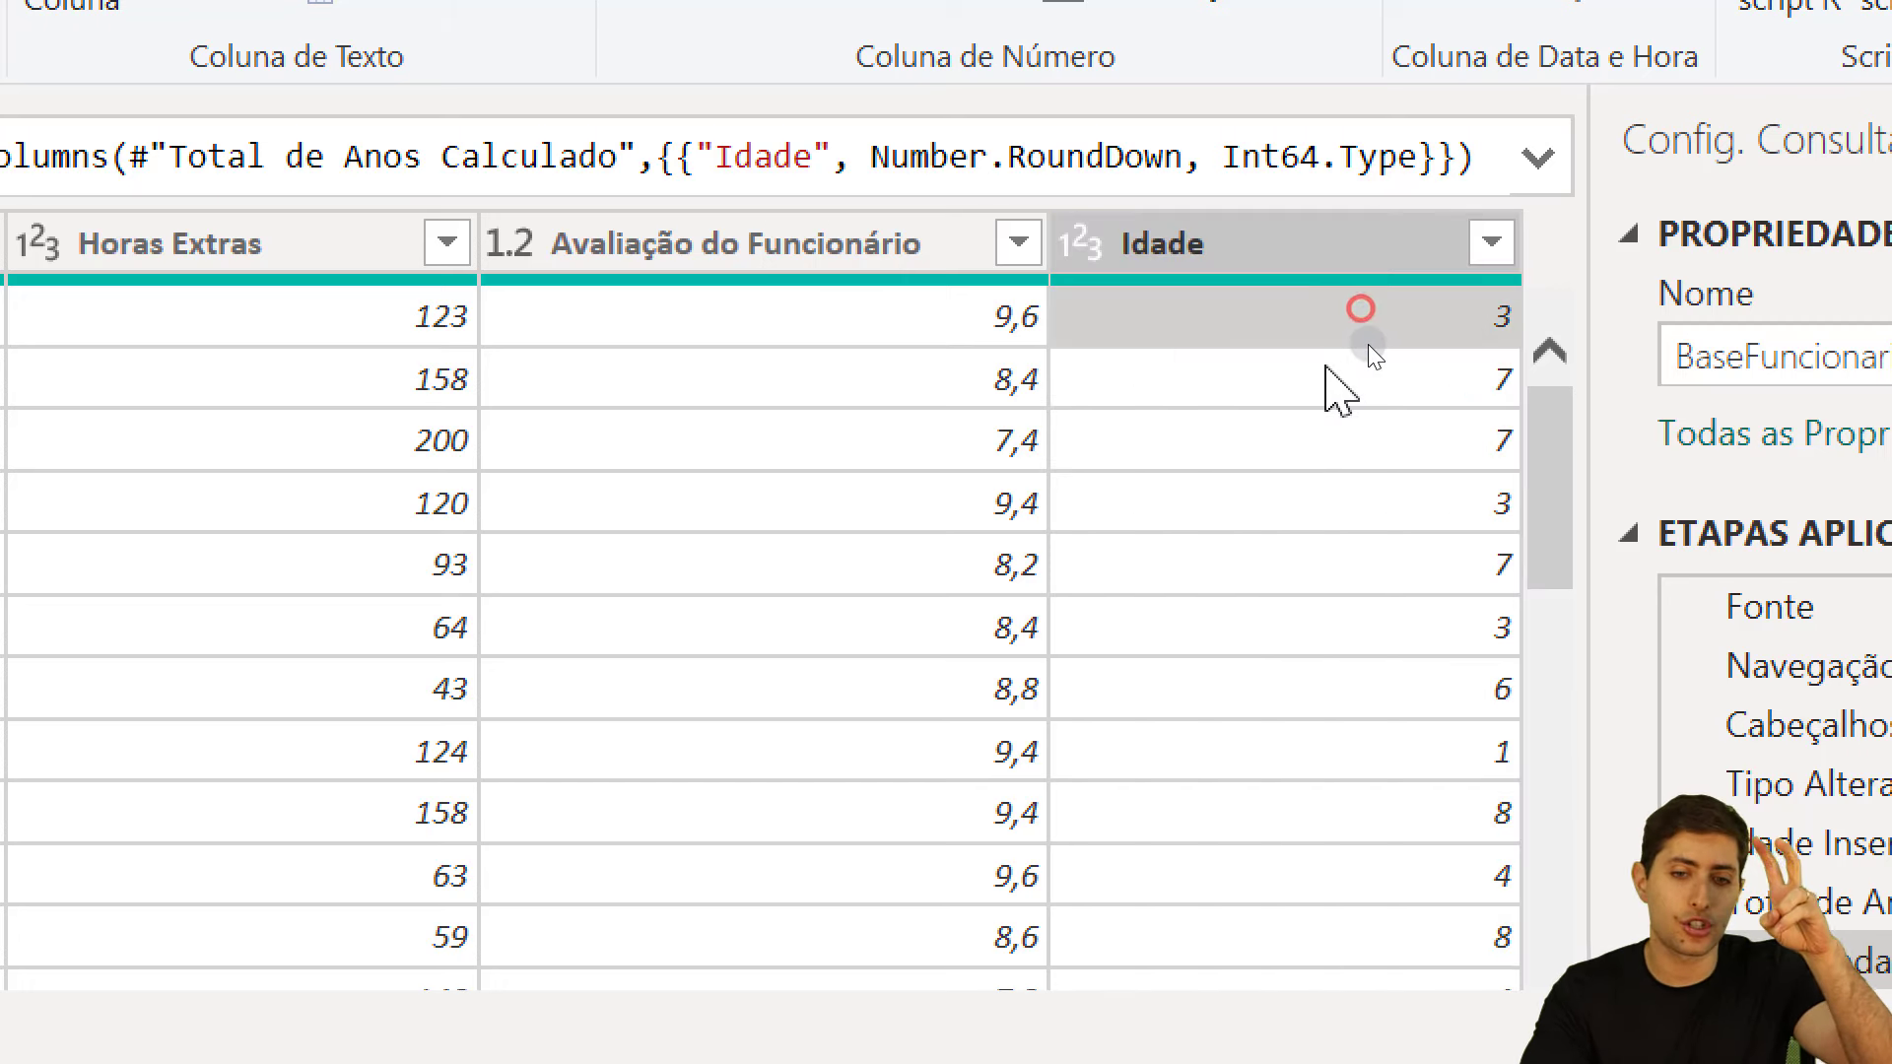
double_click(1352, 266)
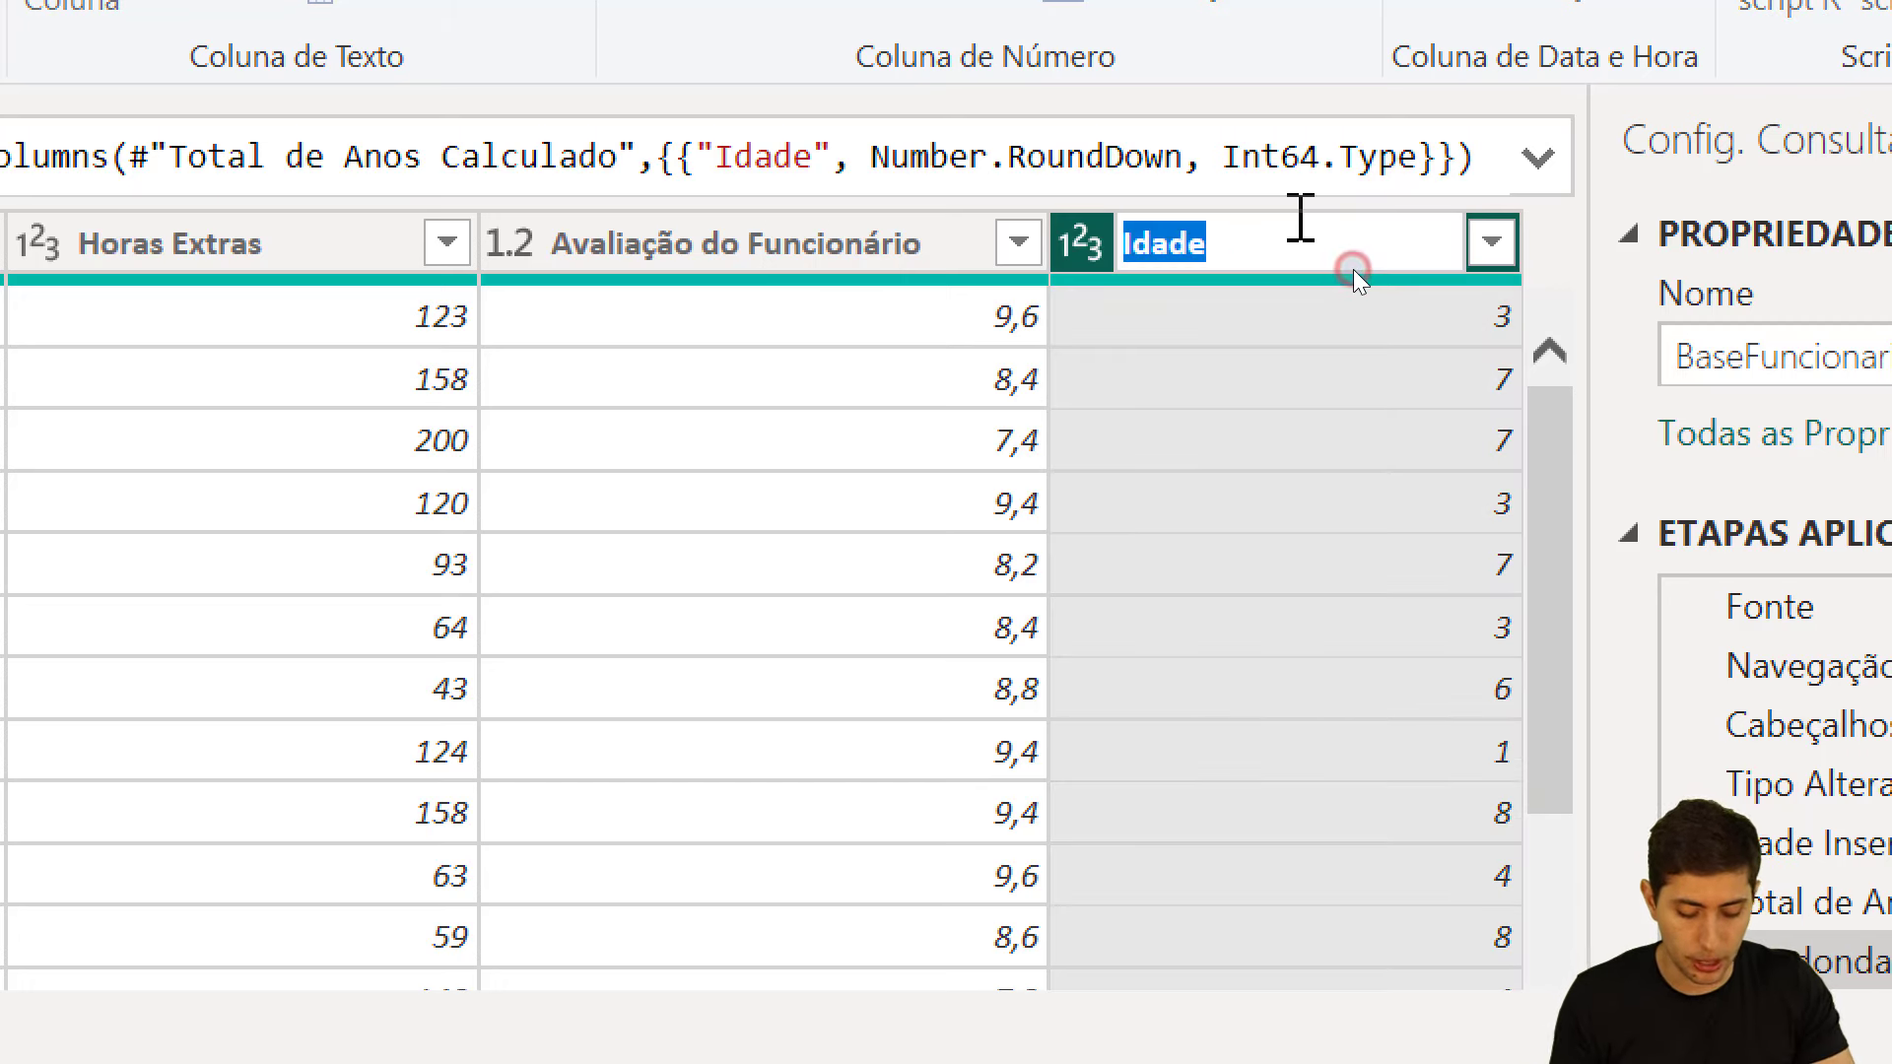
text(Tempo de Em)
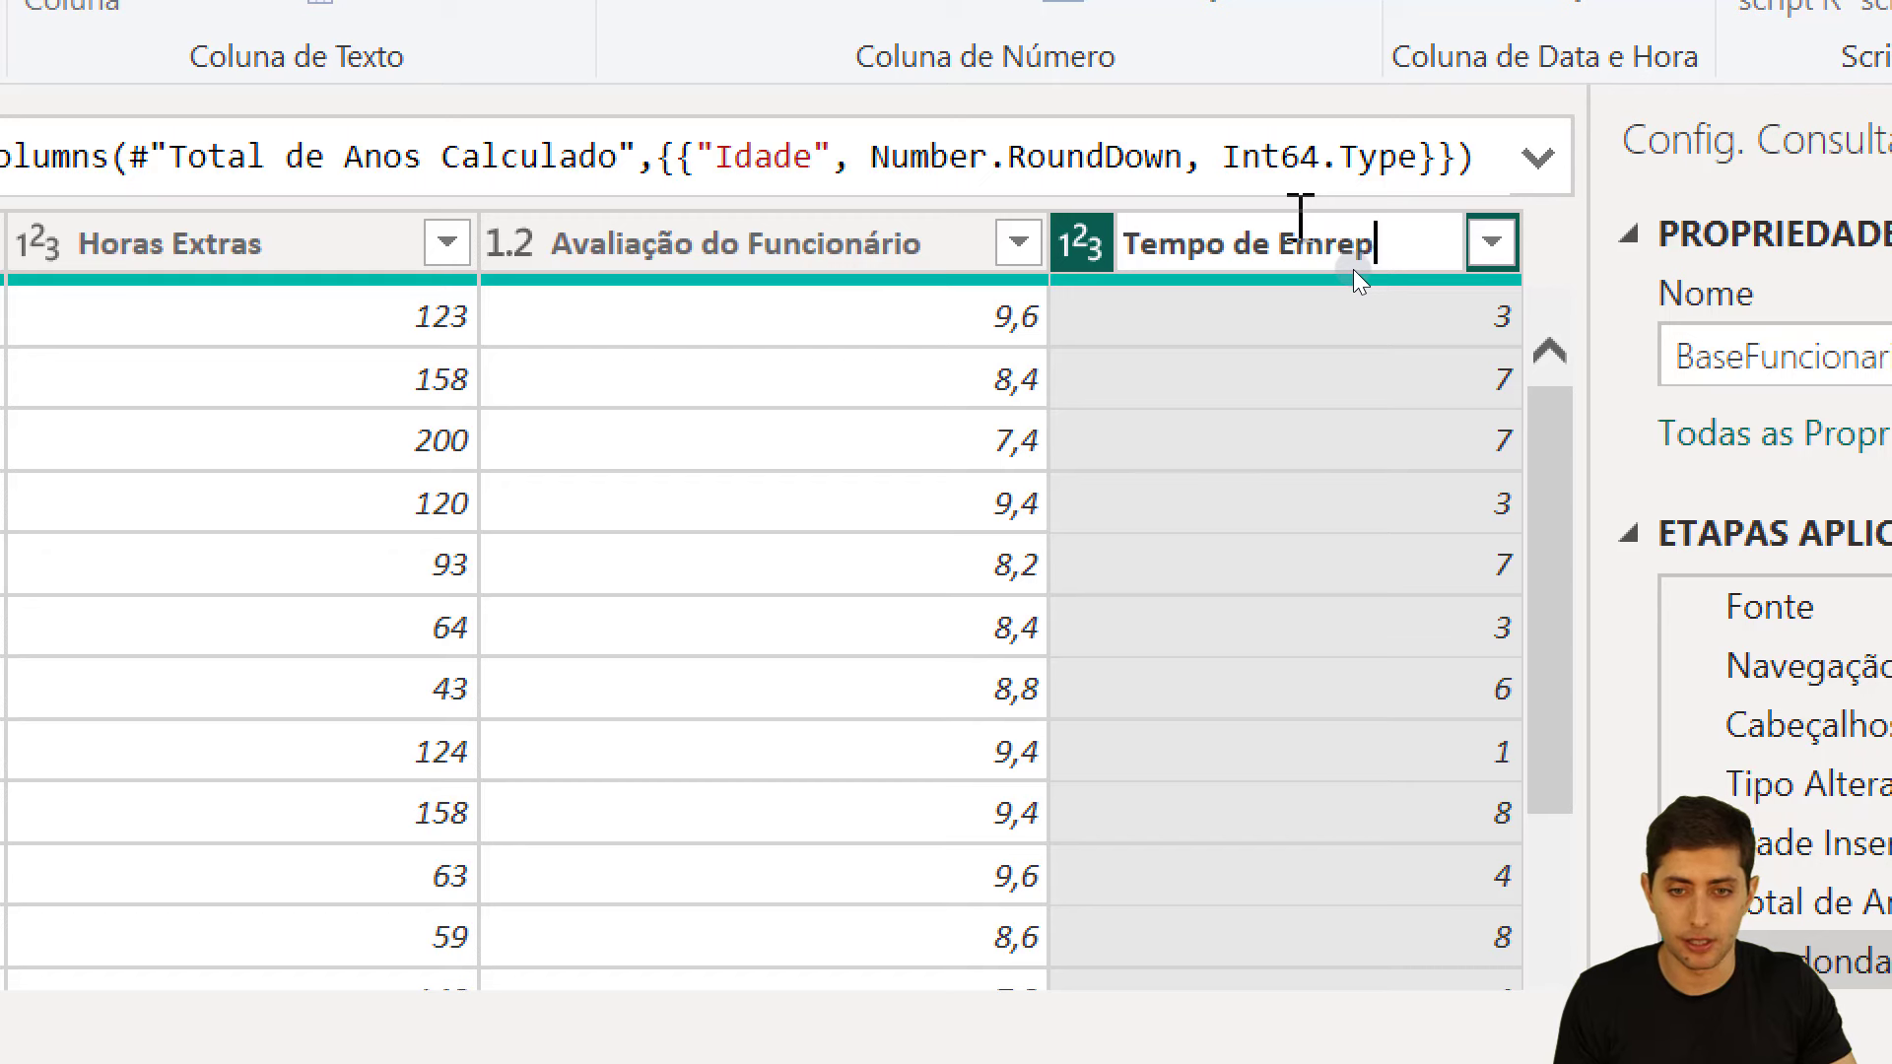
text(presa)
key(Return)
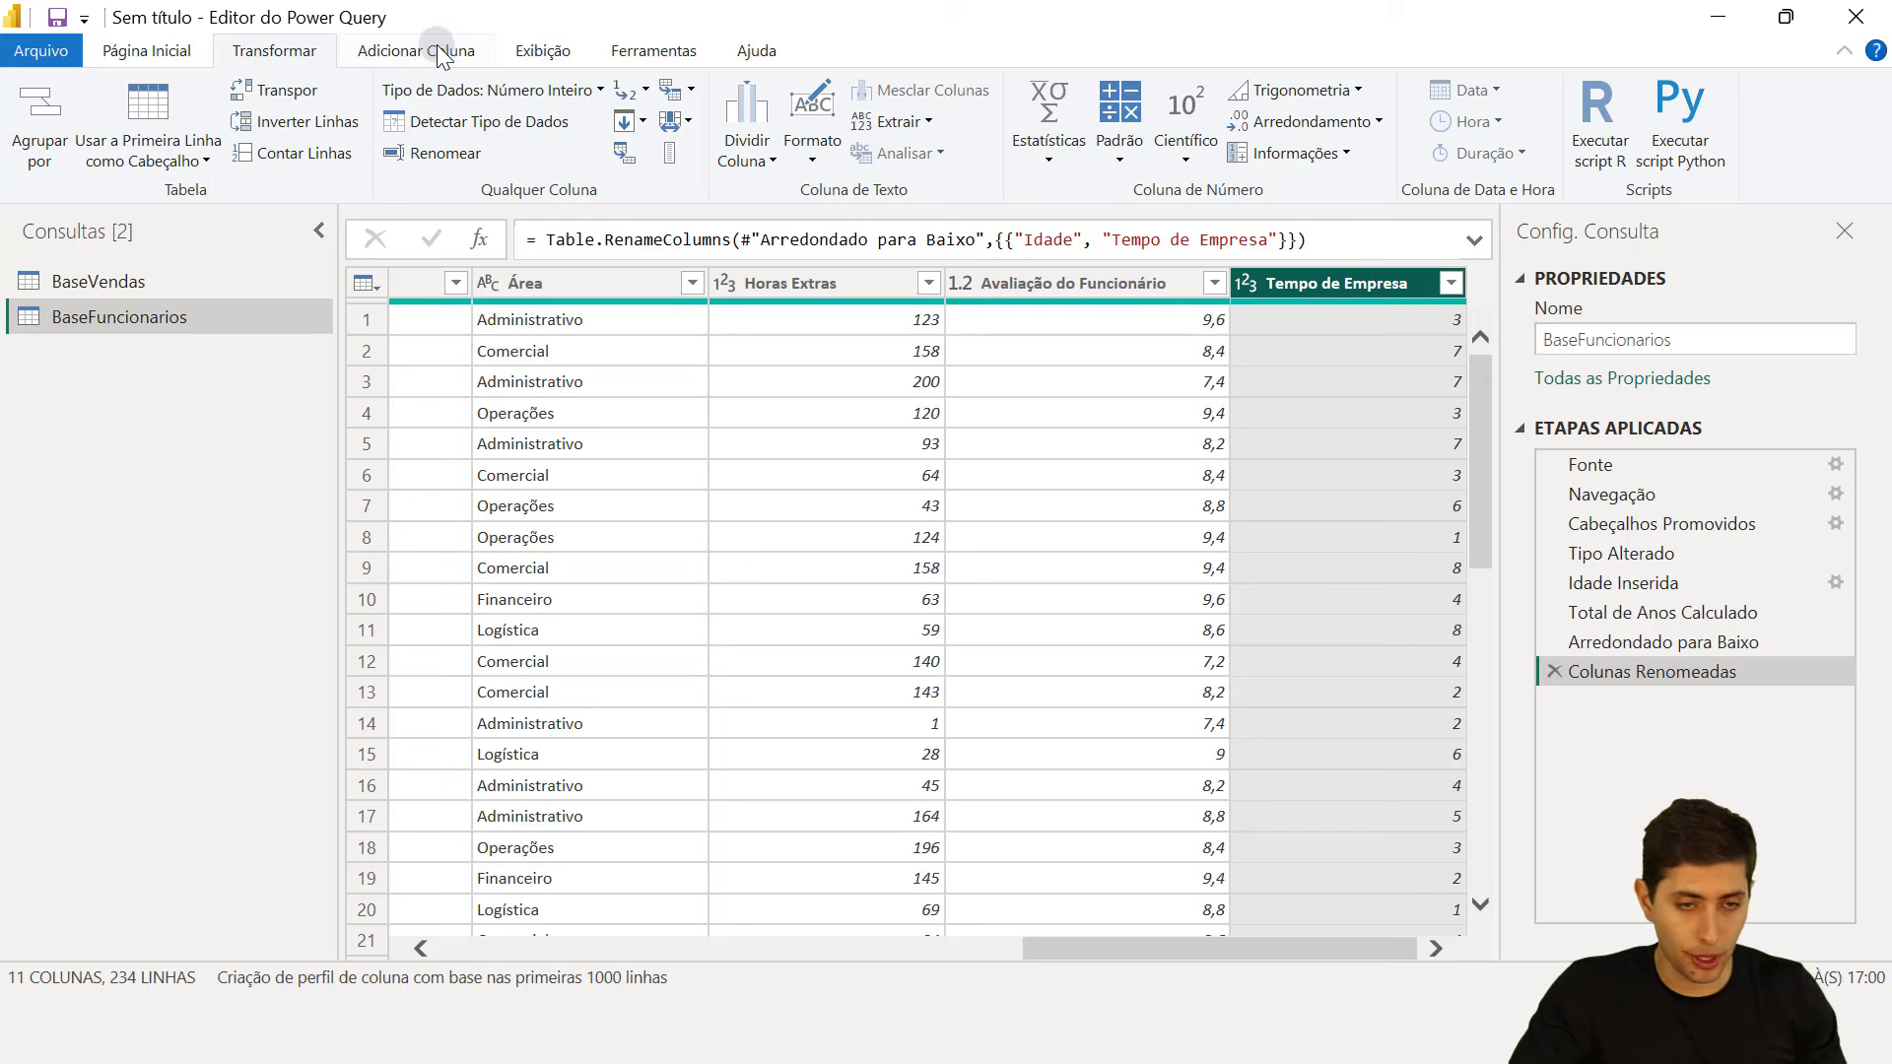
- Start a new conditional column in BaseFuncionarios and name it Faixa Temporal
click(439, 54)
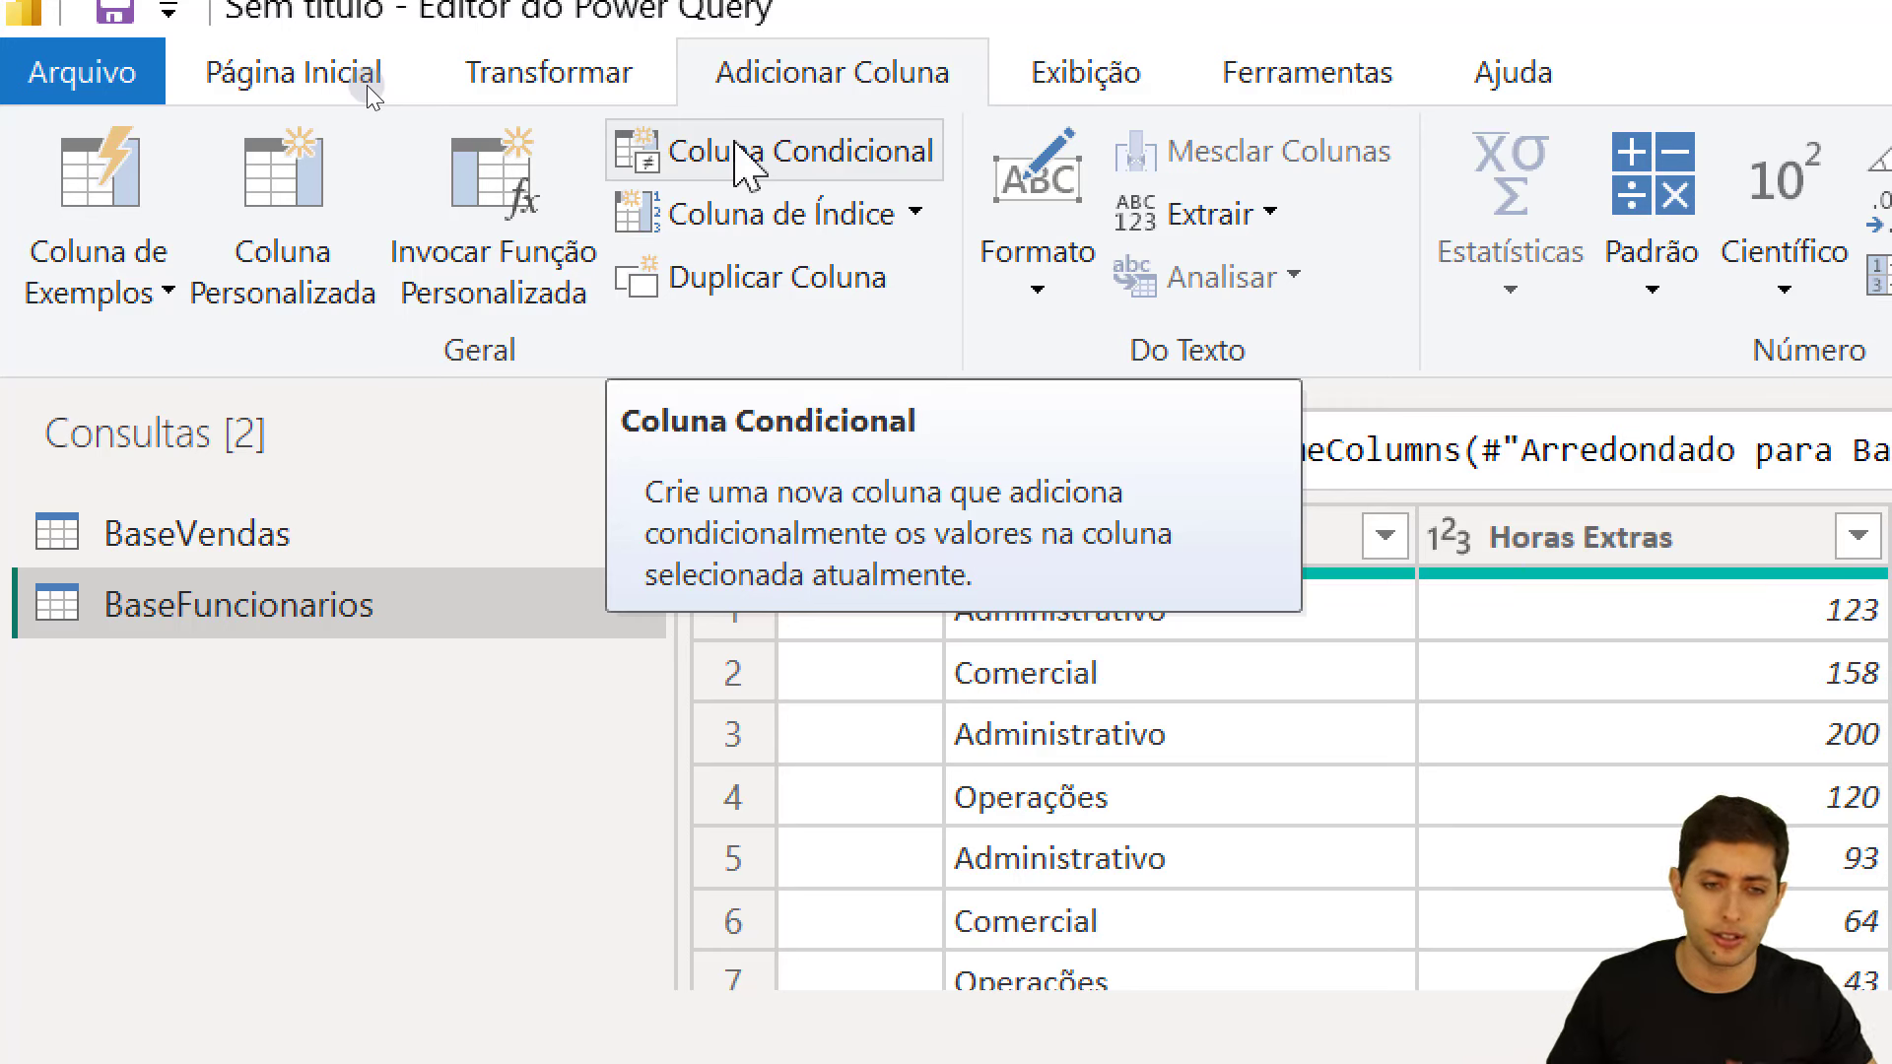
click(735, 148)
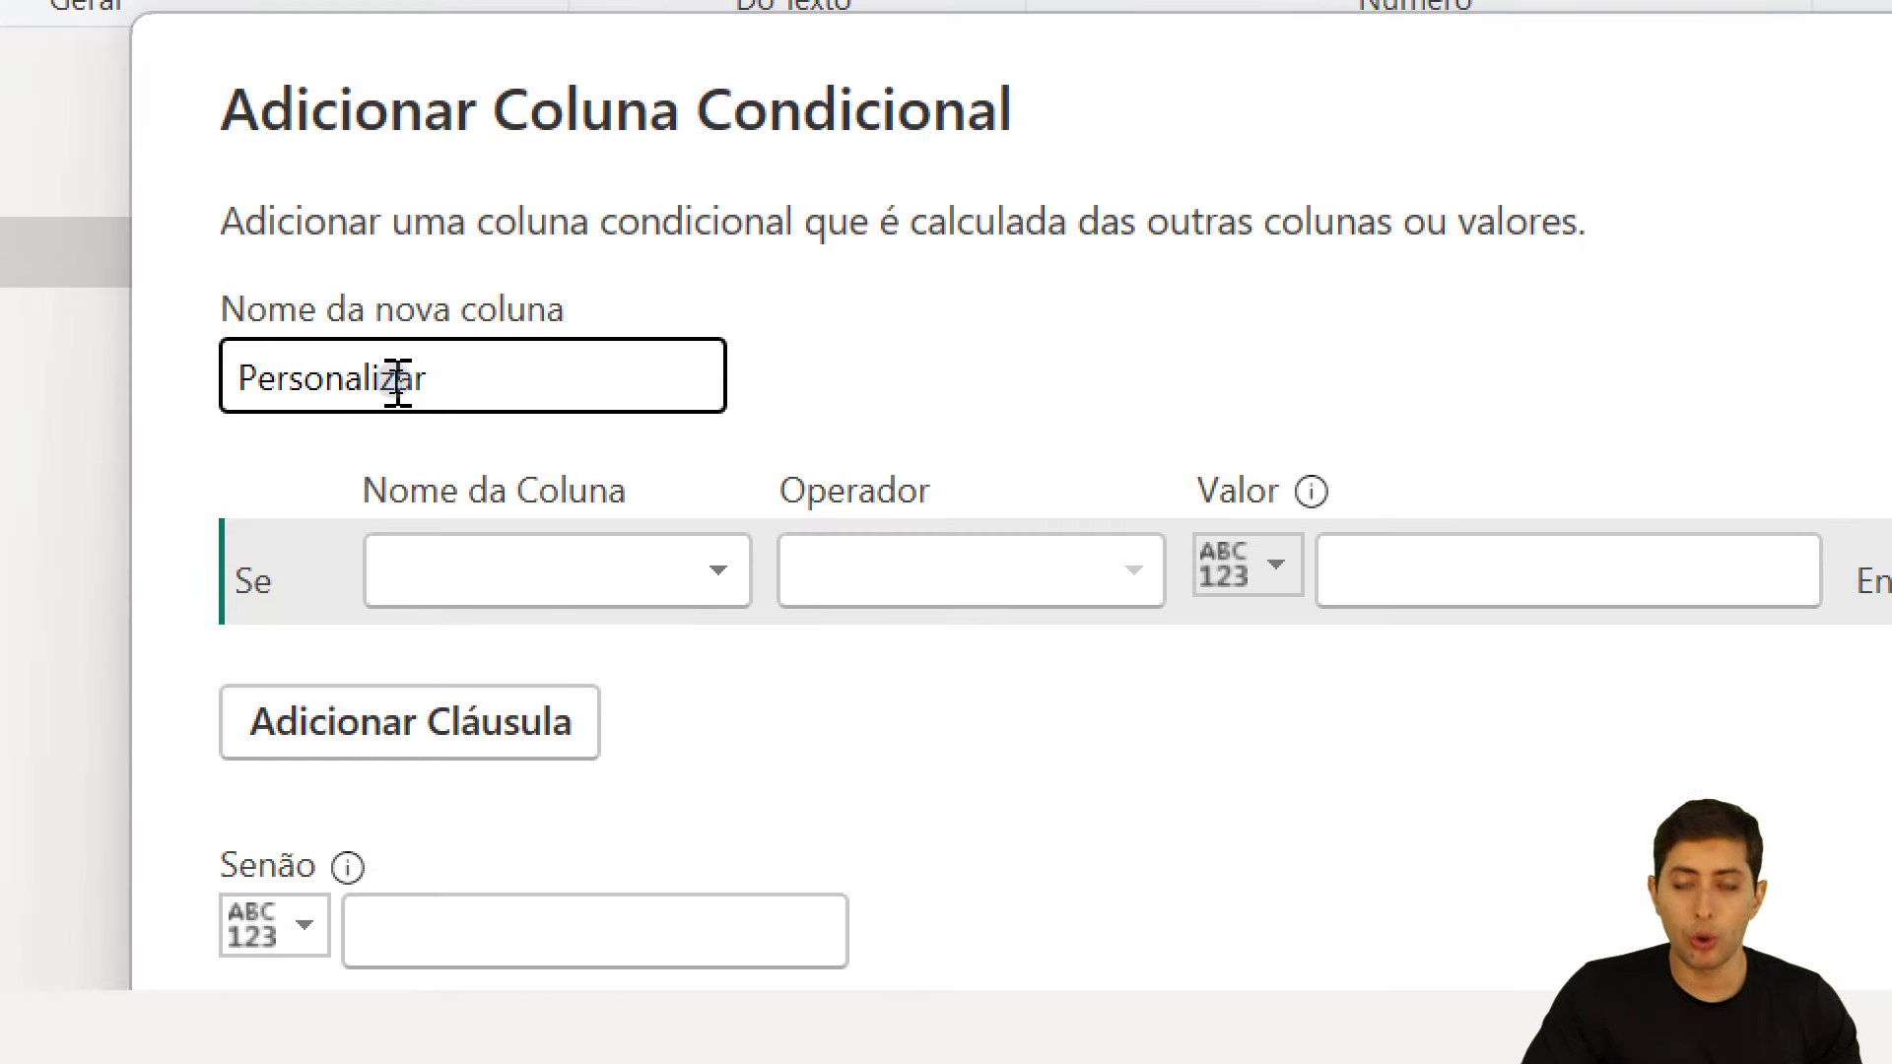
click(424, 381)
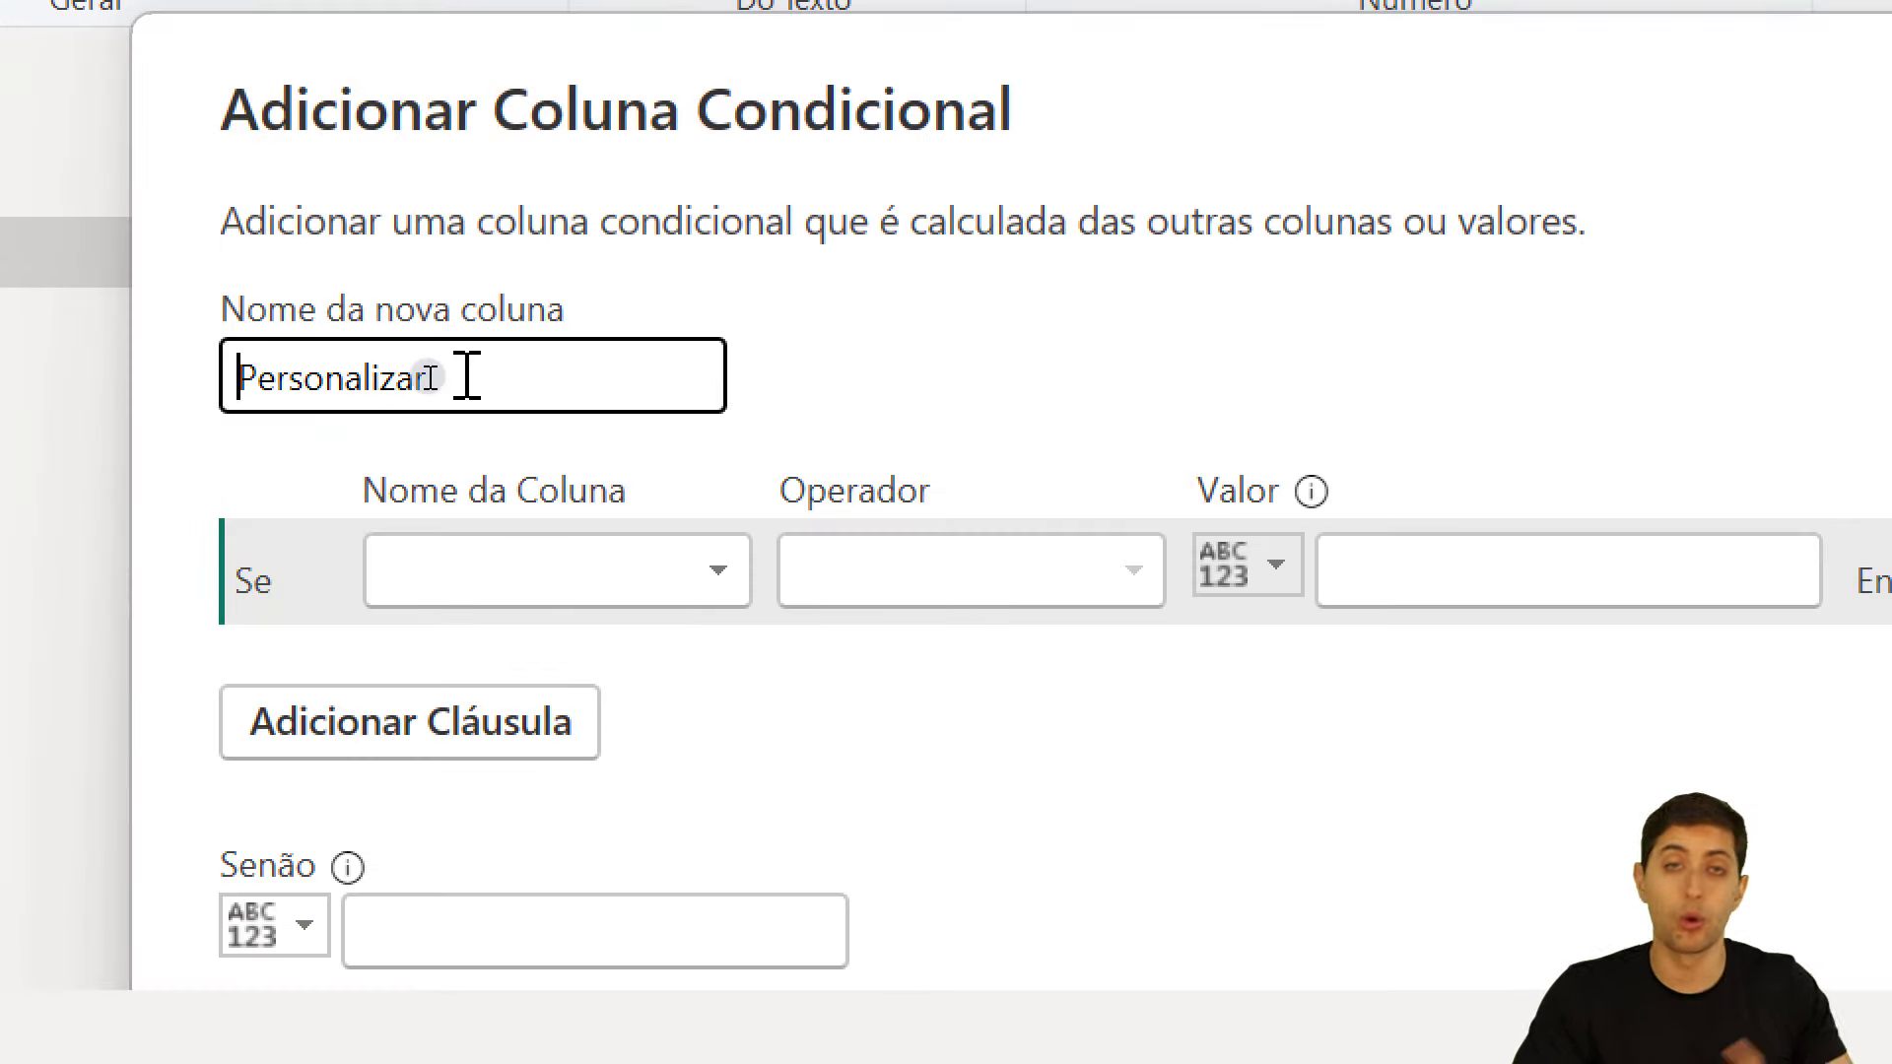
drag(459, 384, 234, 408)
text(F)
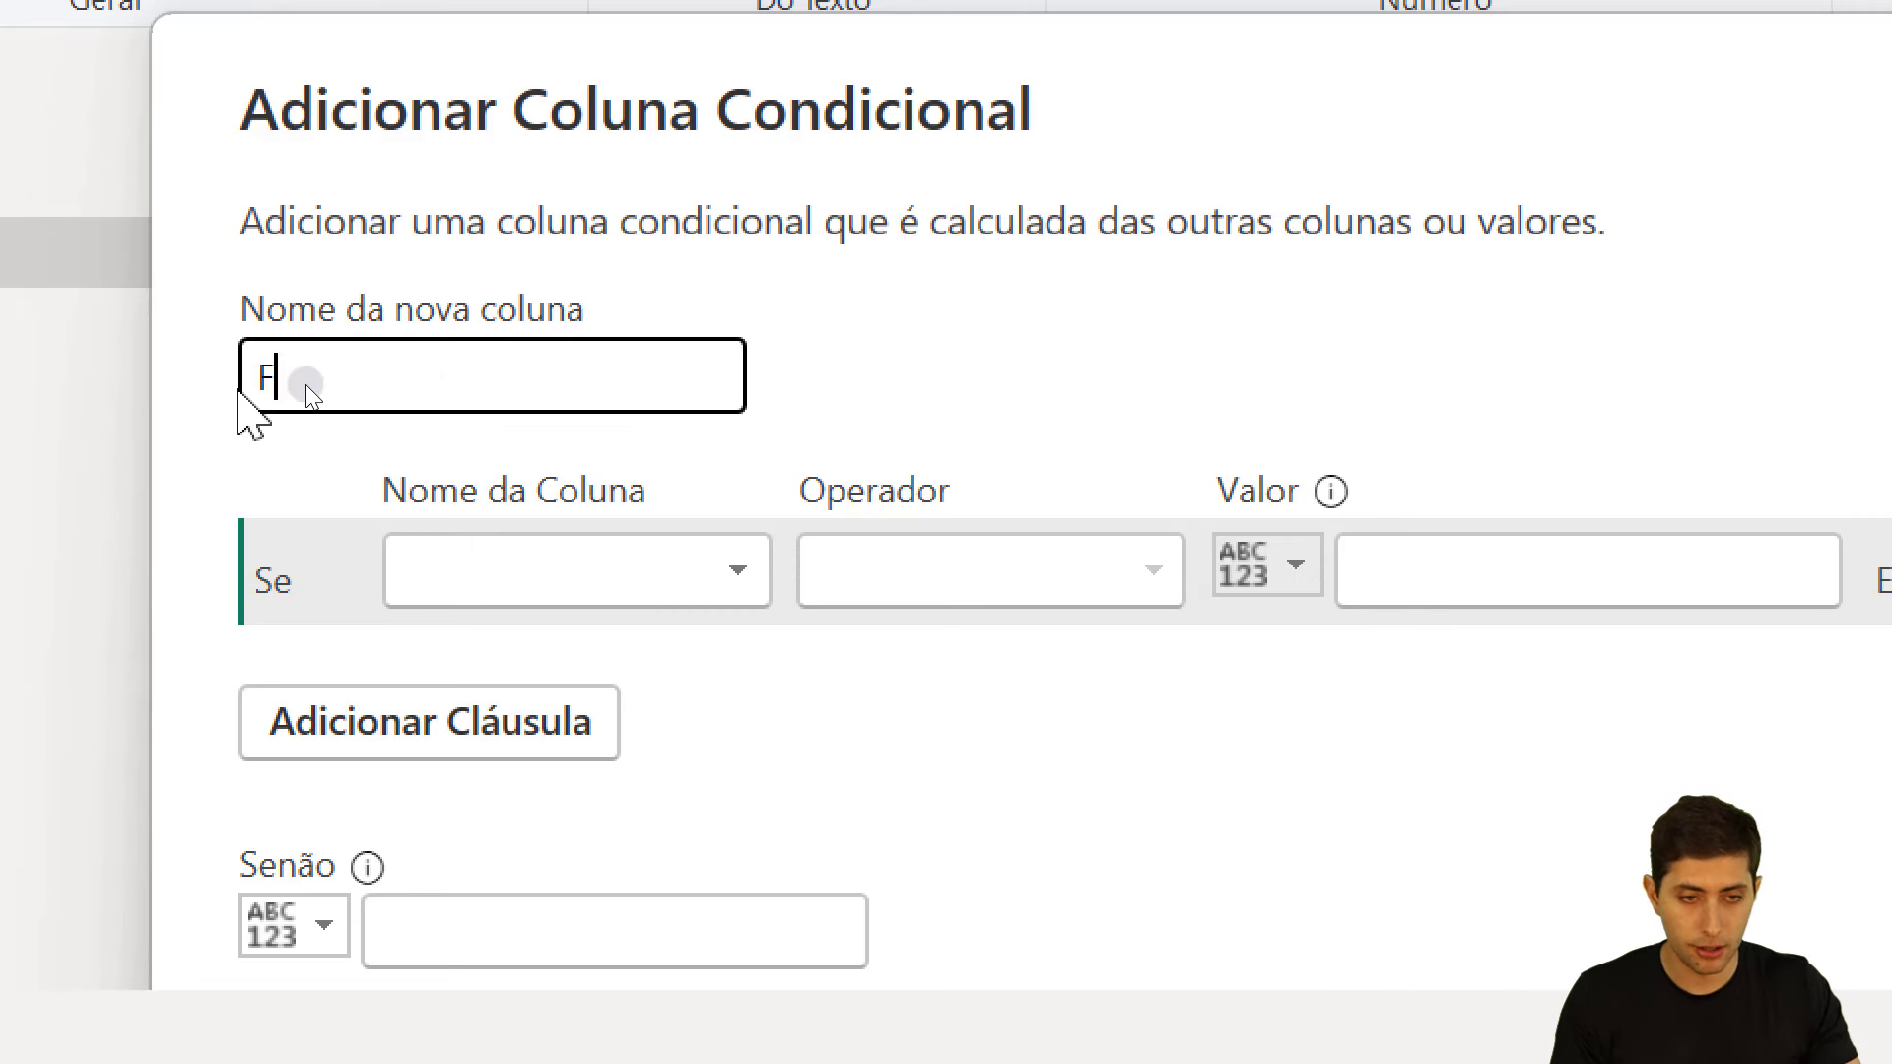
text(aixa Tempo)
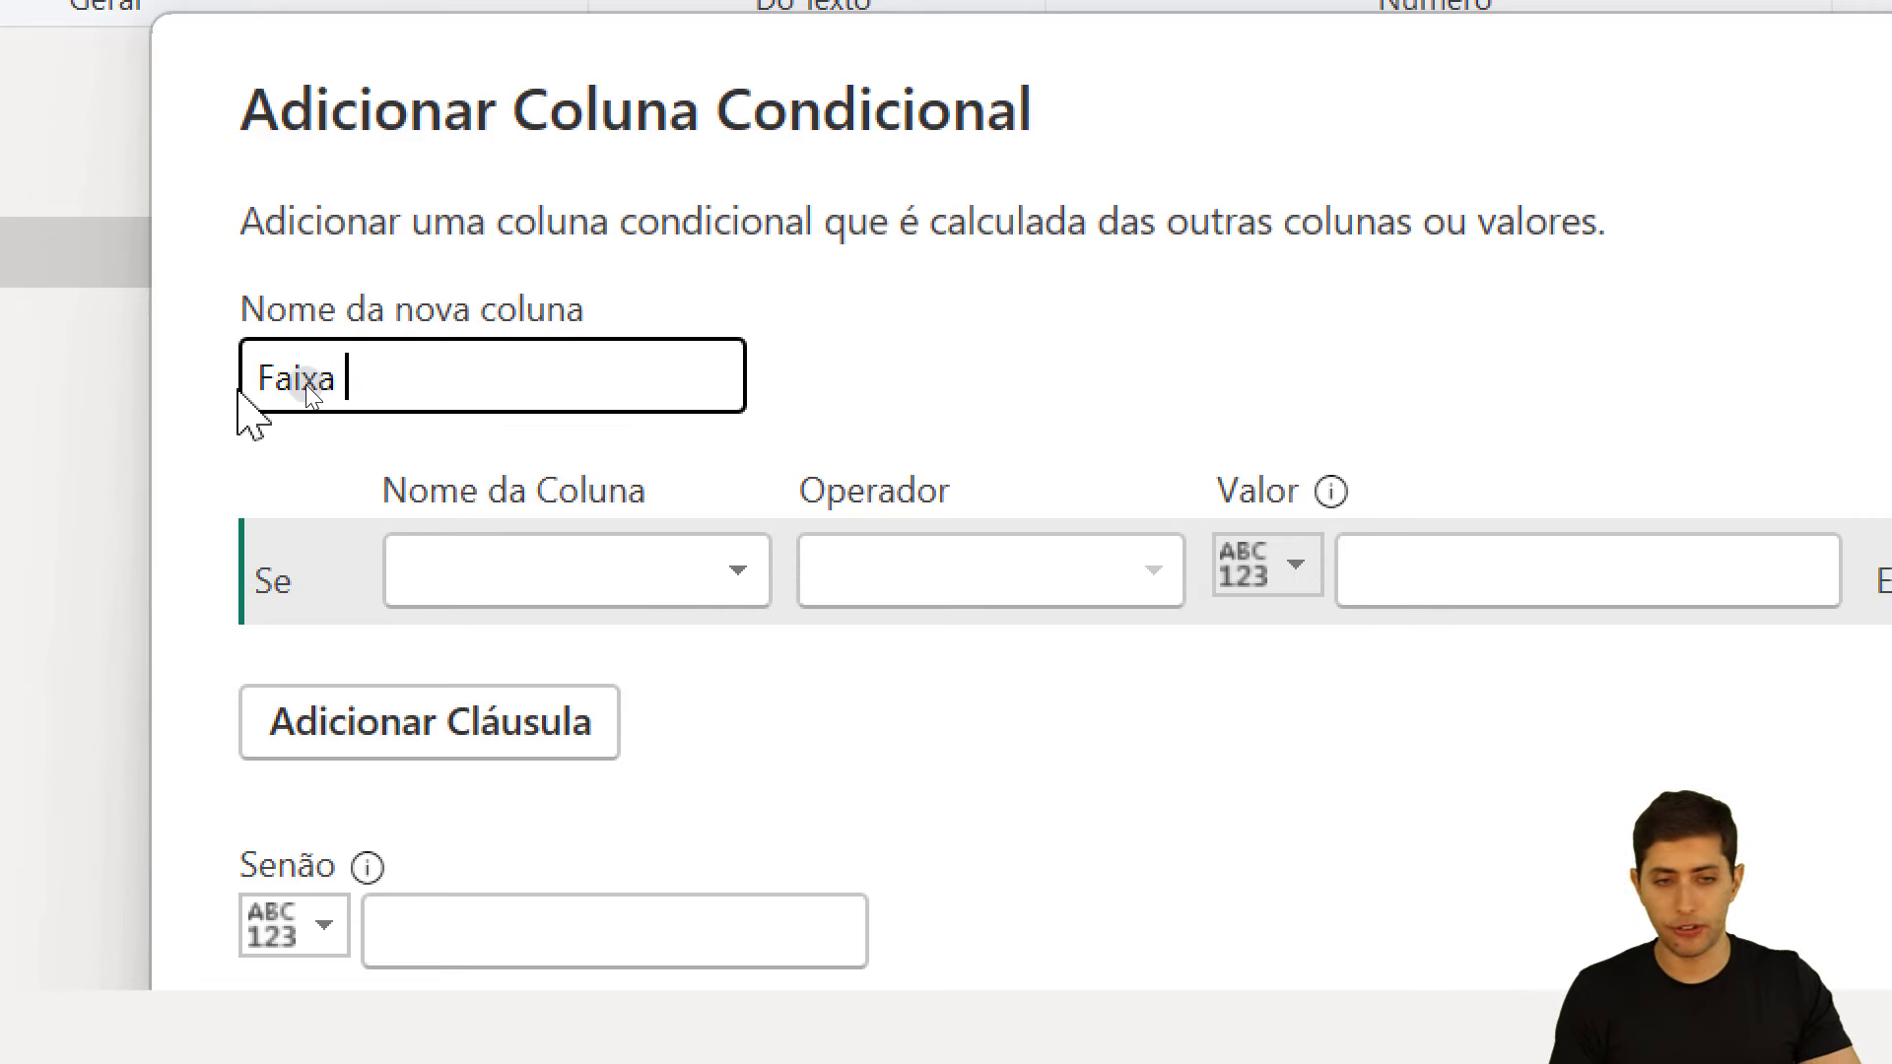
text(ral)
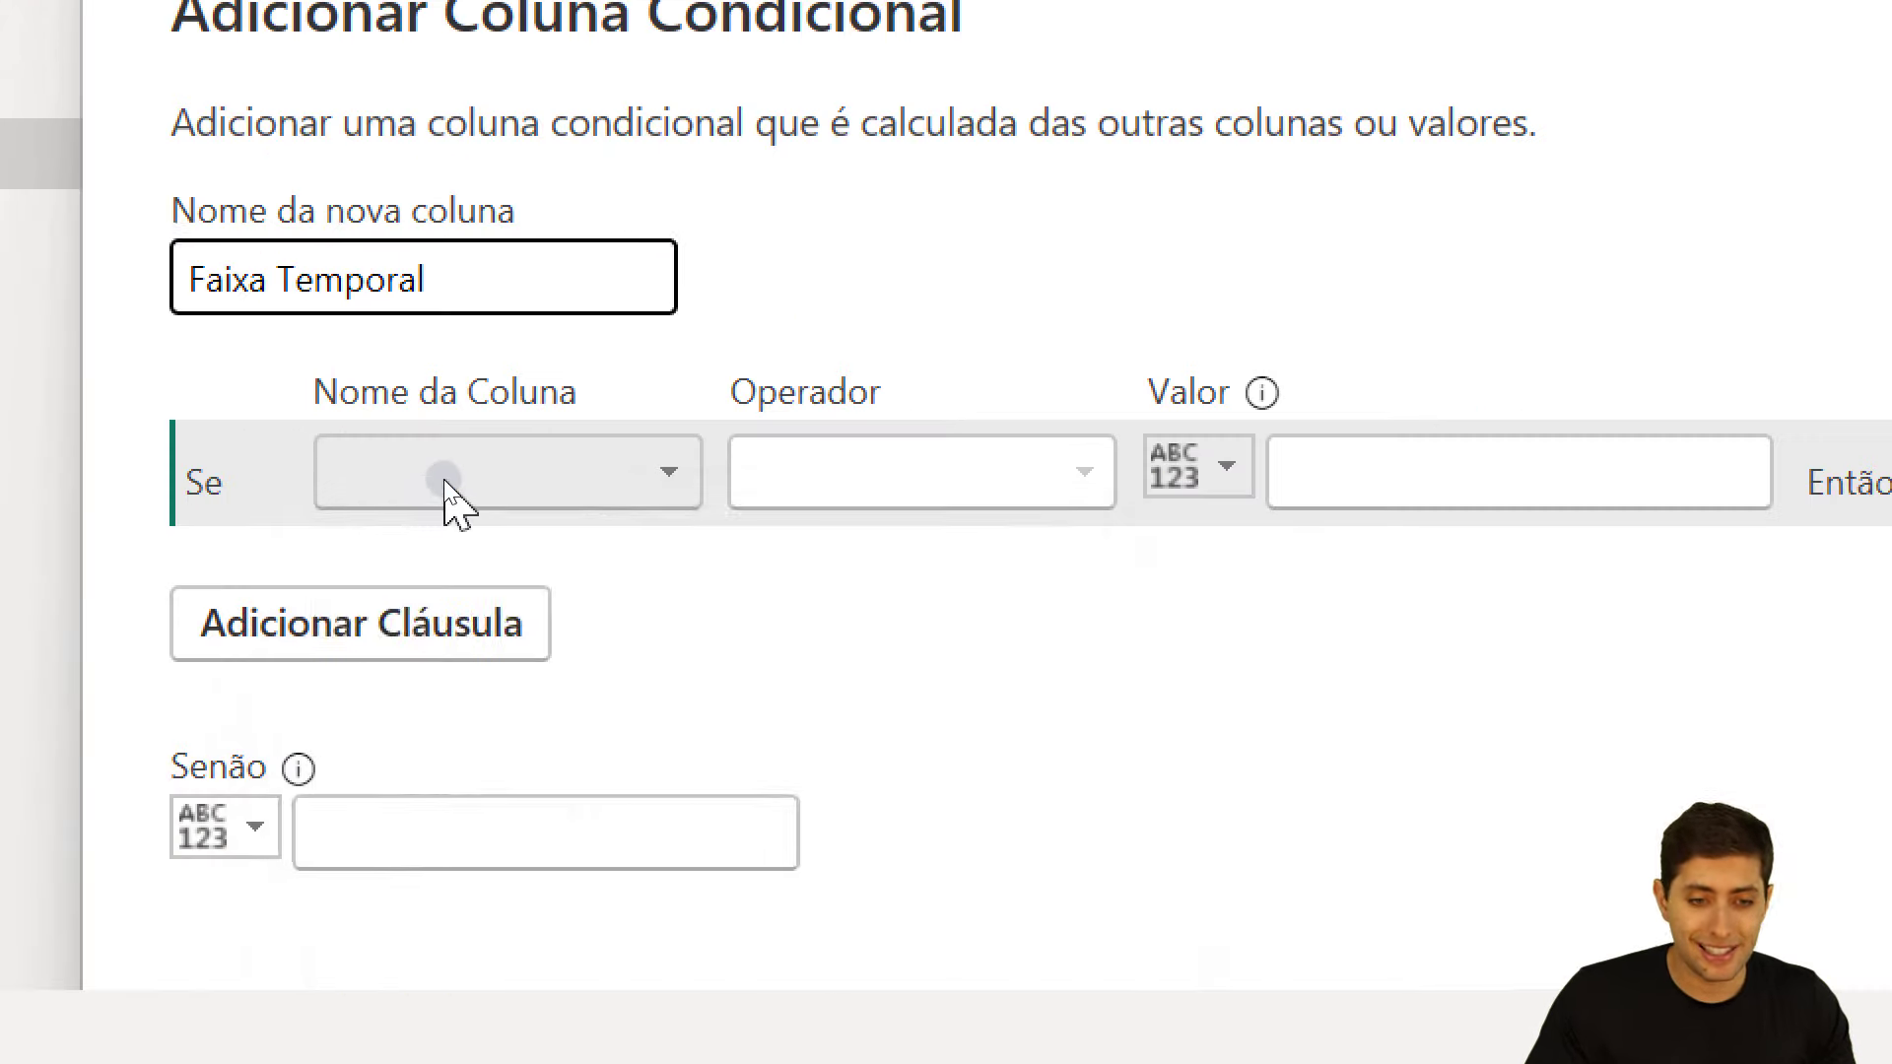
- Set the first clause's condition to Tempo de Empresa "é menor que ou igual a" 2
click(443, 479)
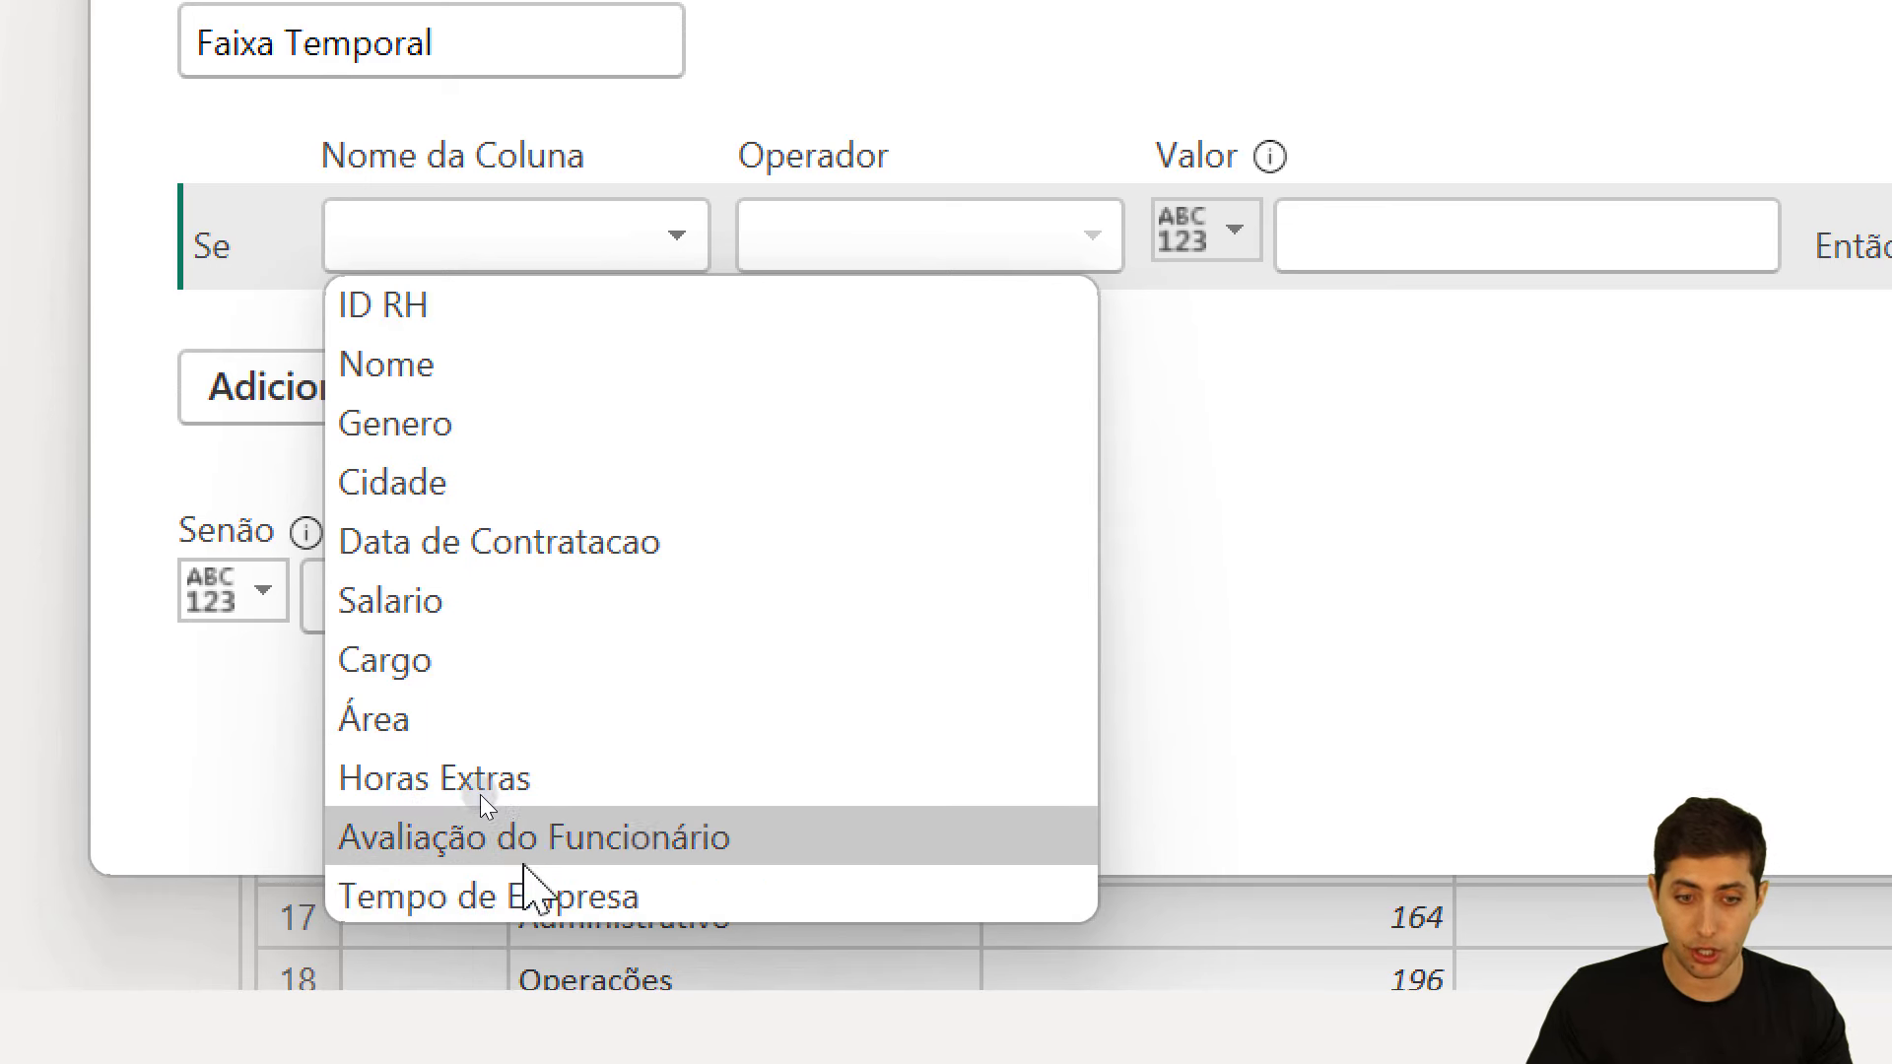
click(532, 895)
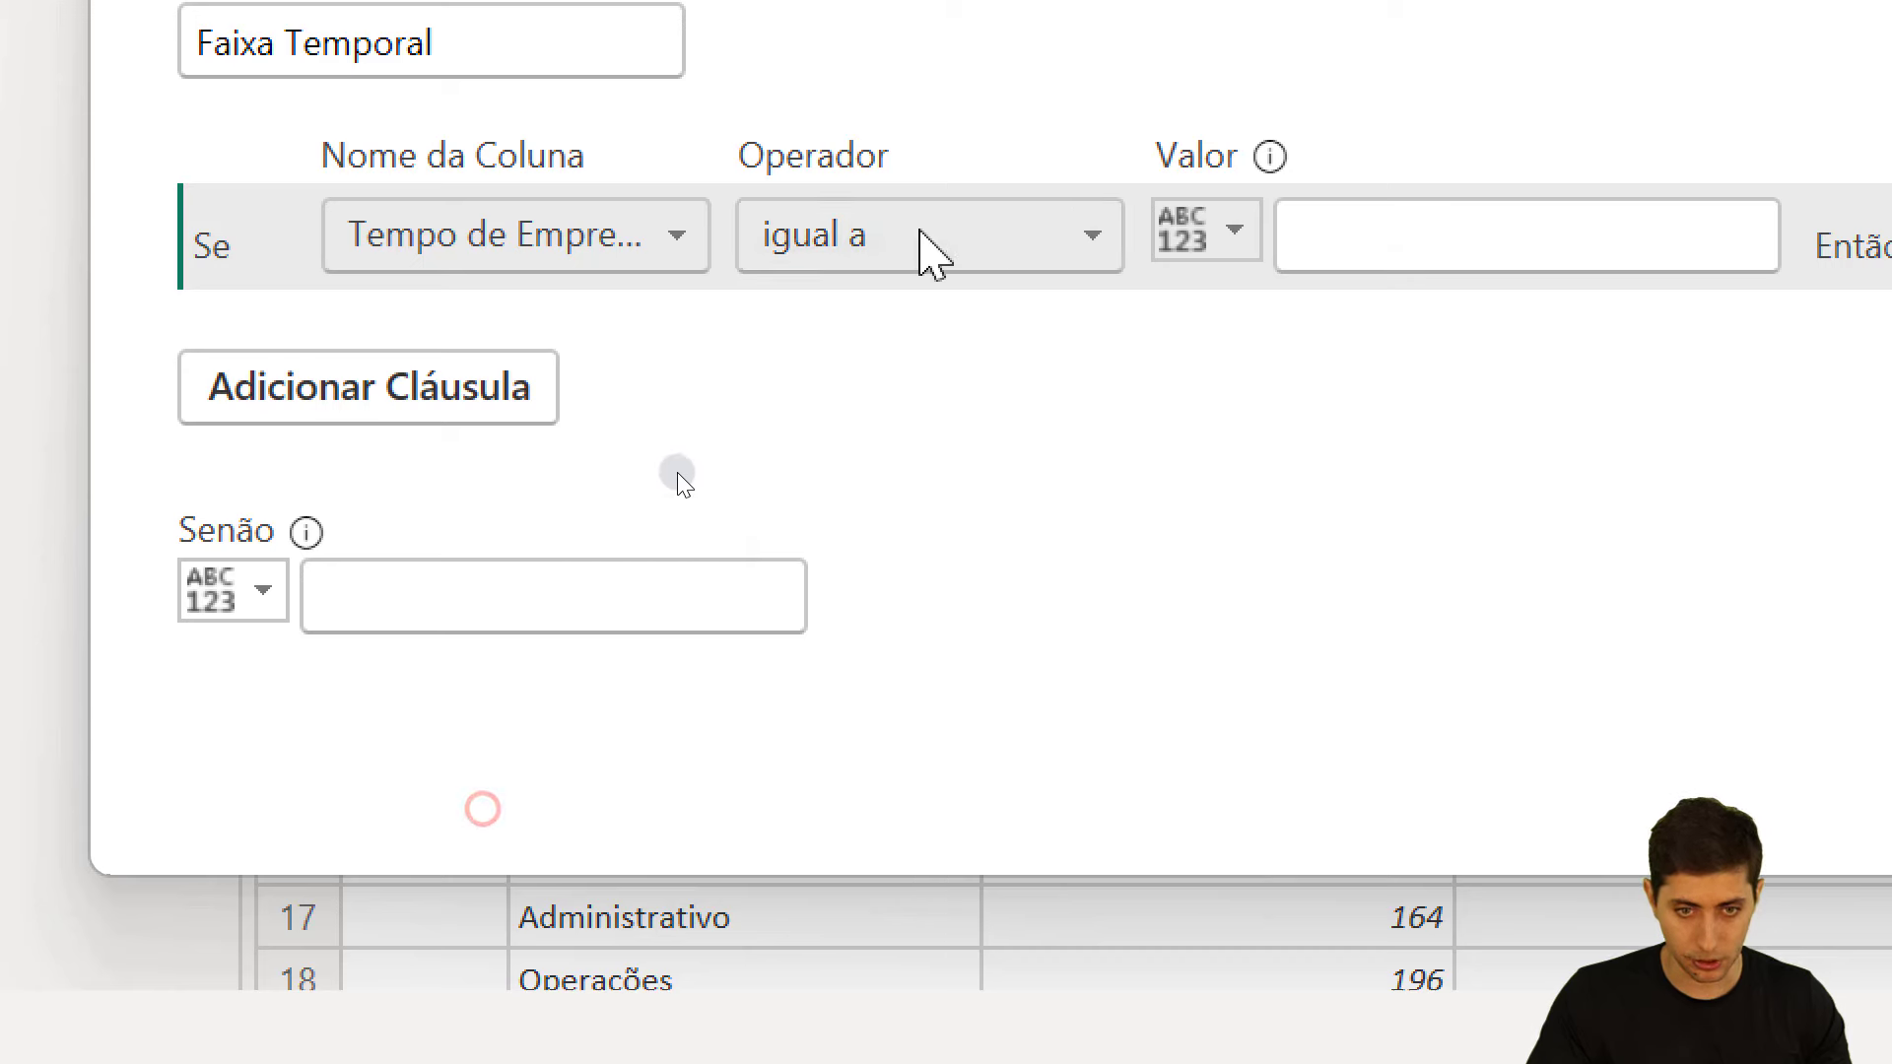
click(926, 251)
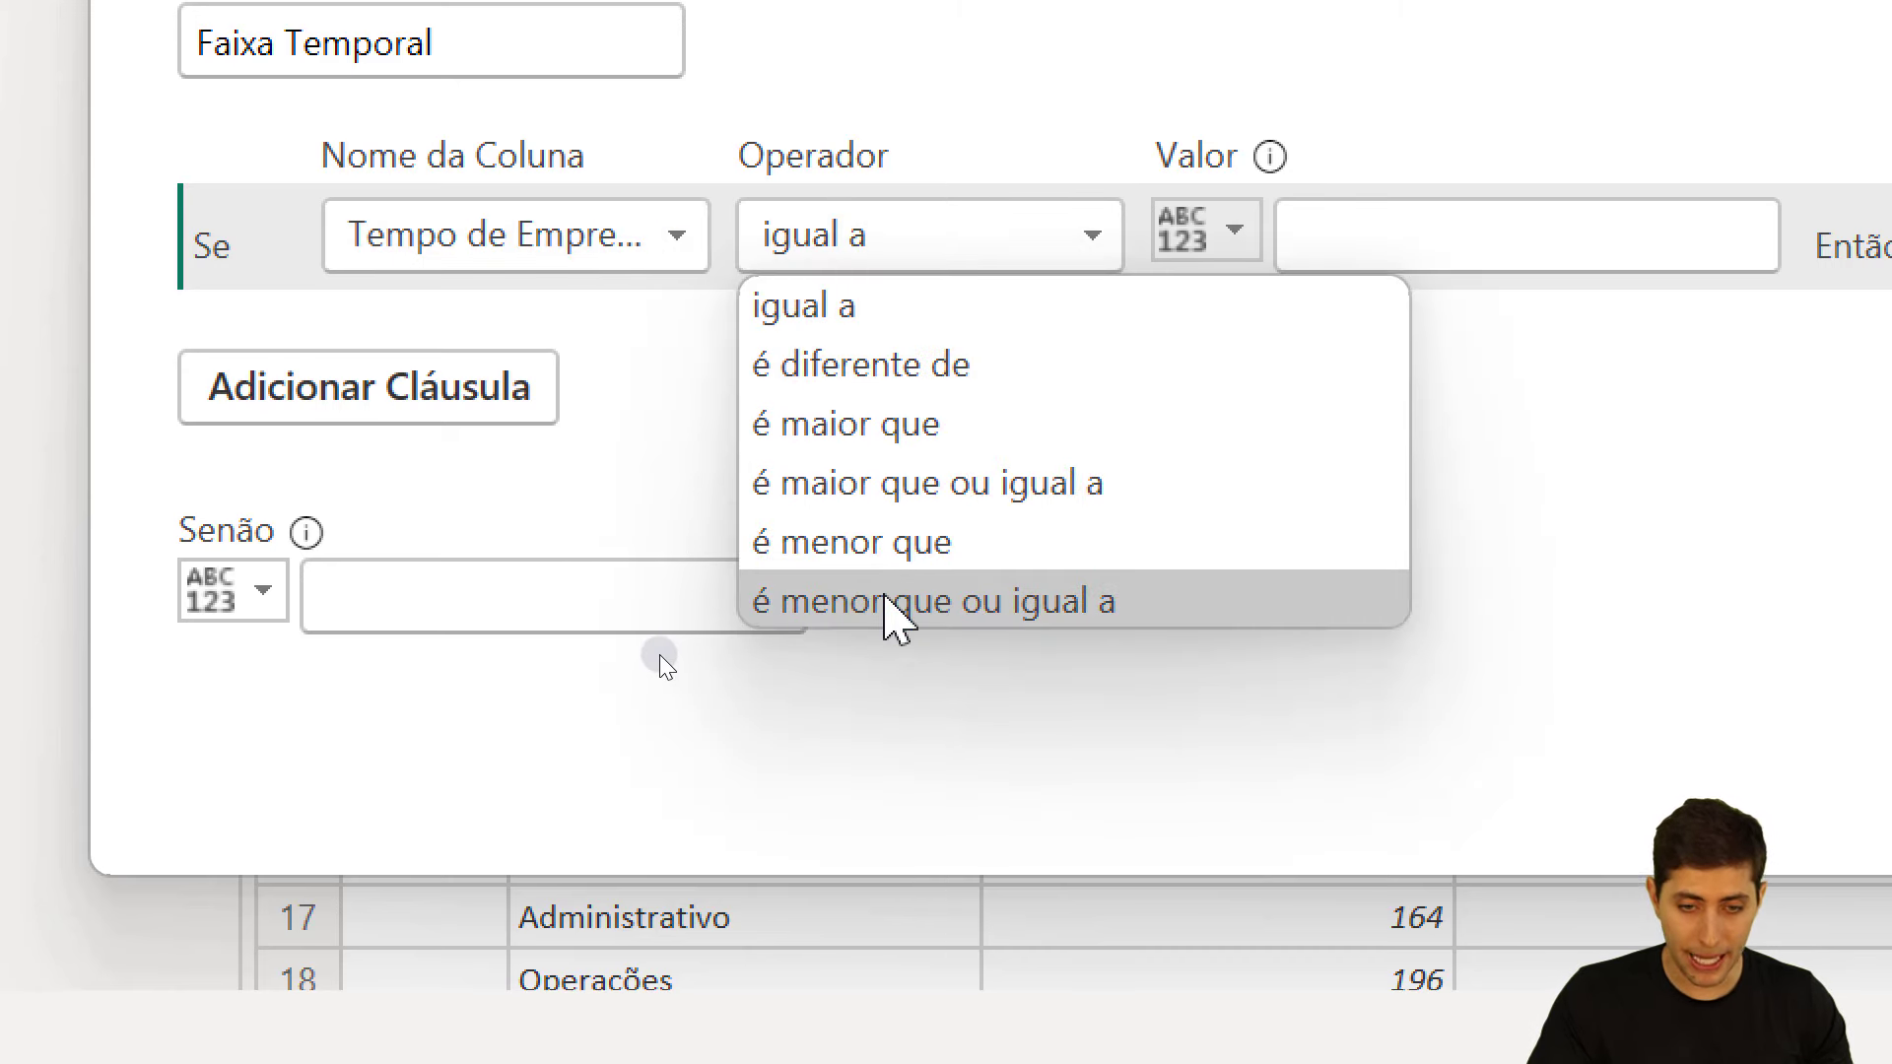
click(897, 603)
click(1638, 222)
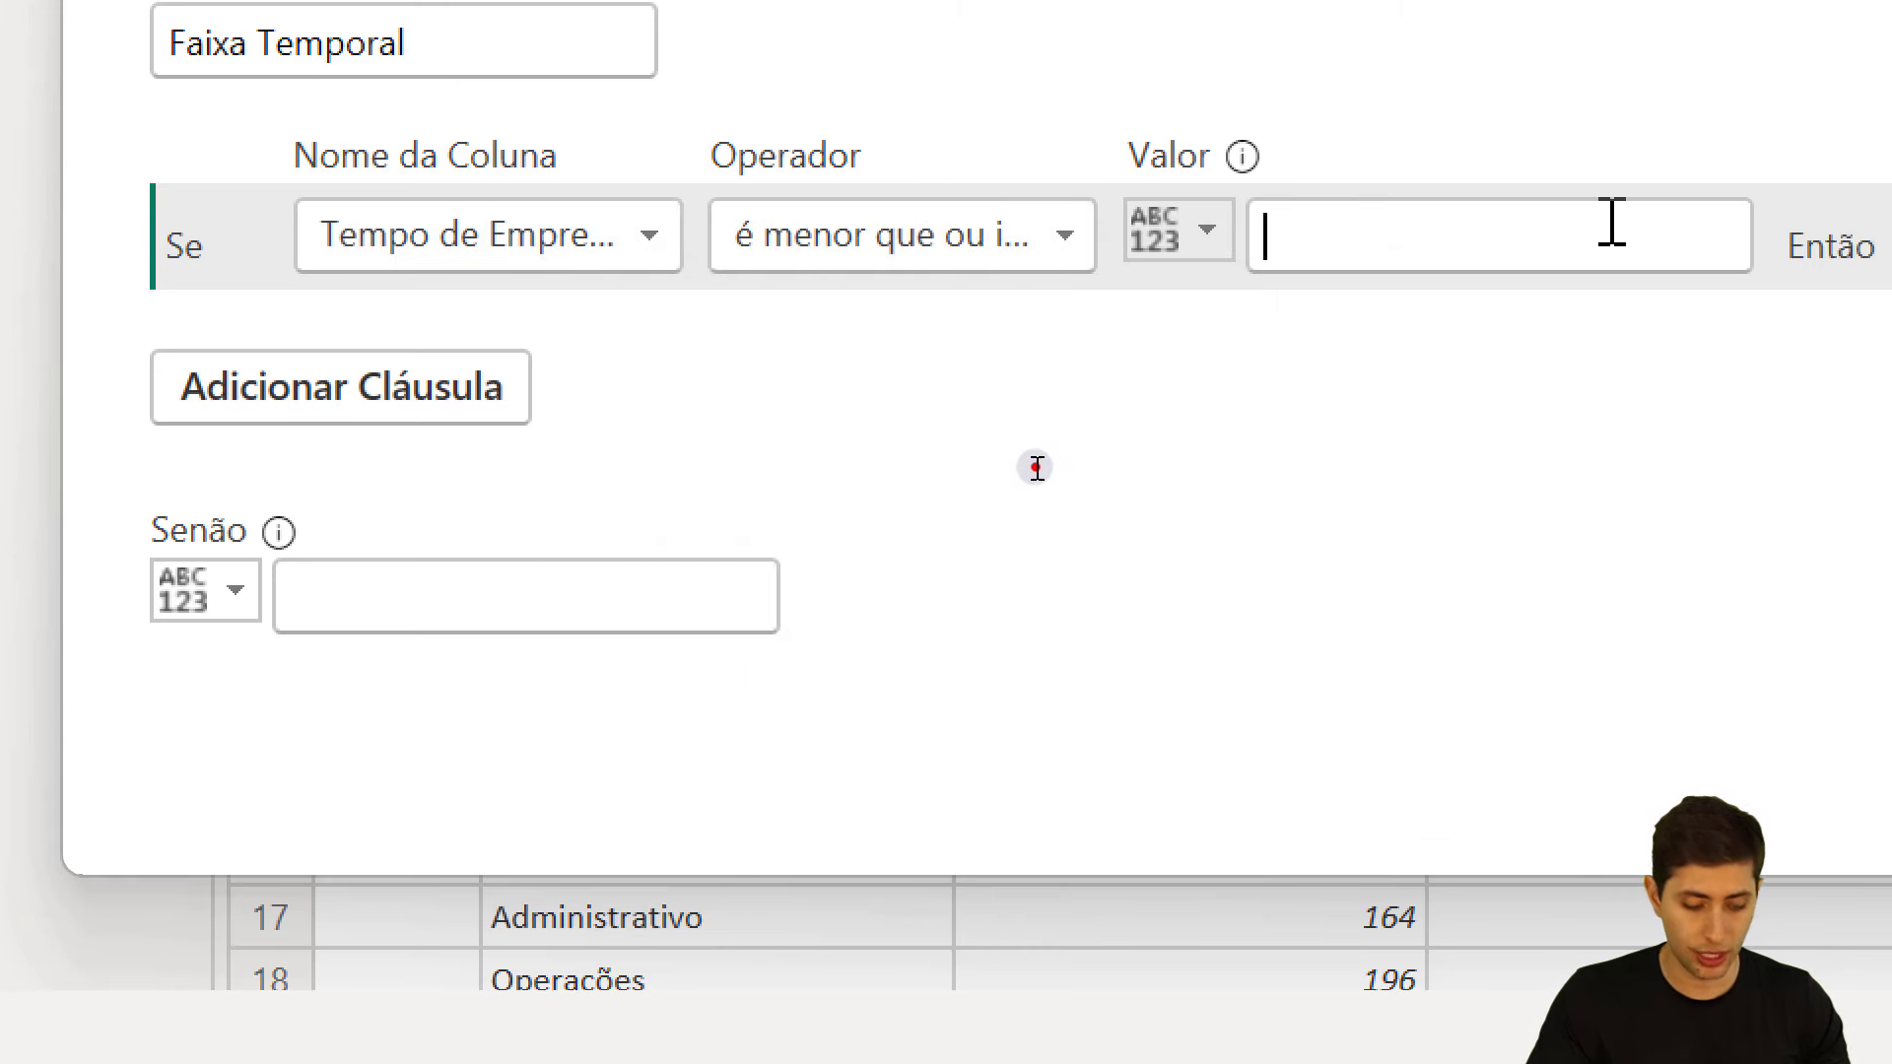
text(2)
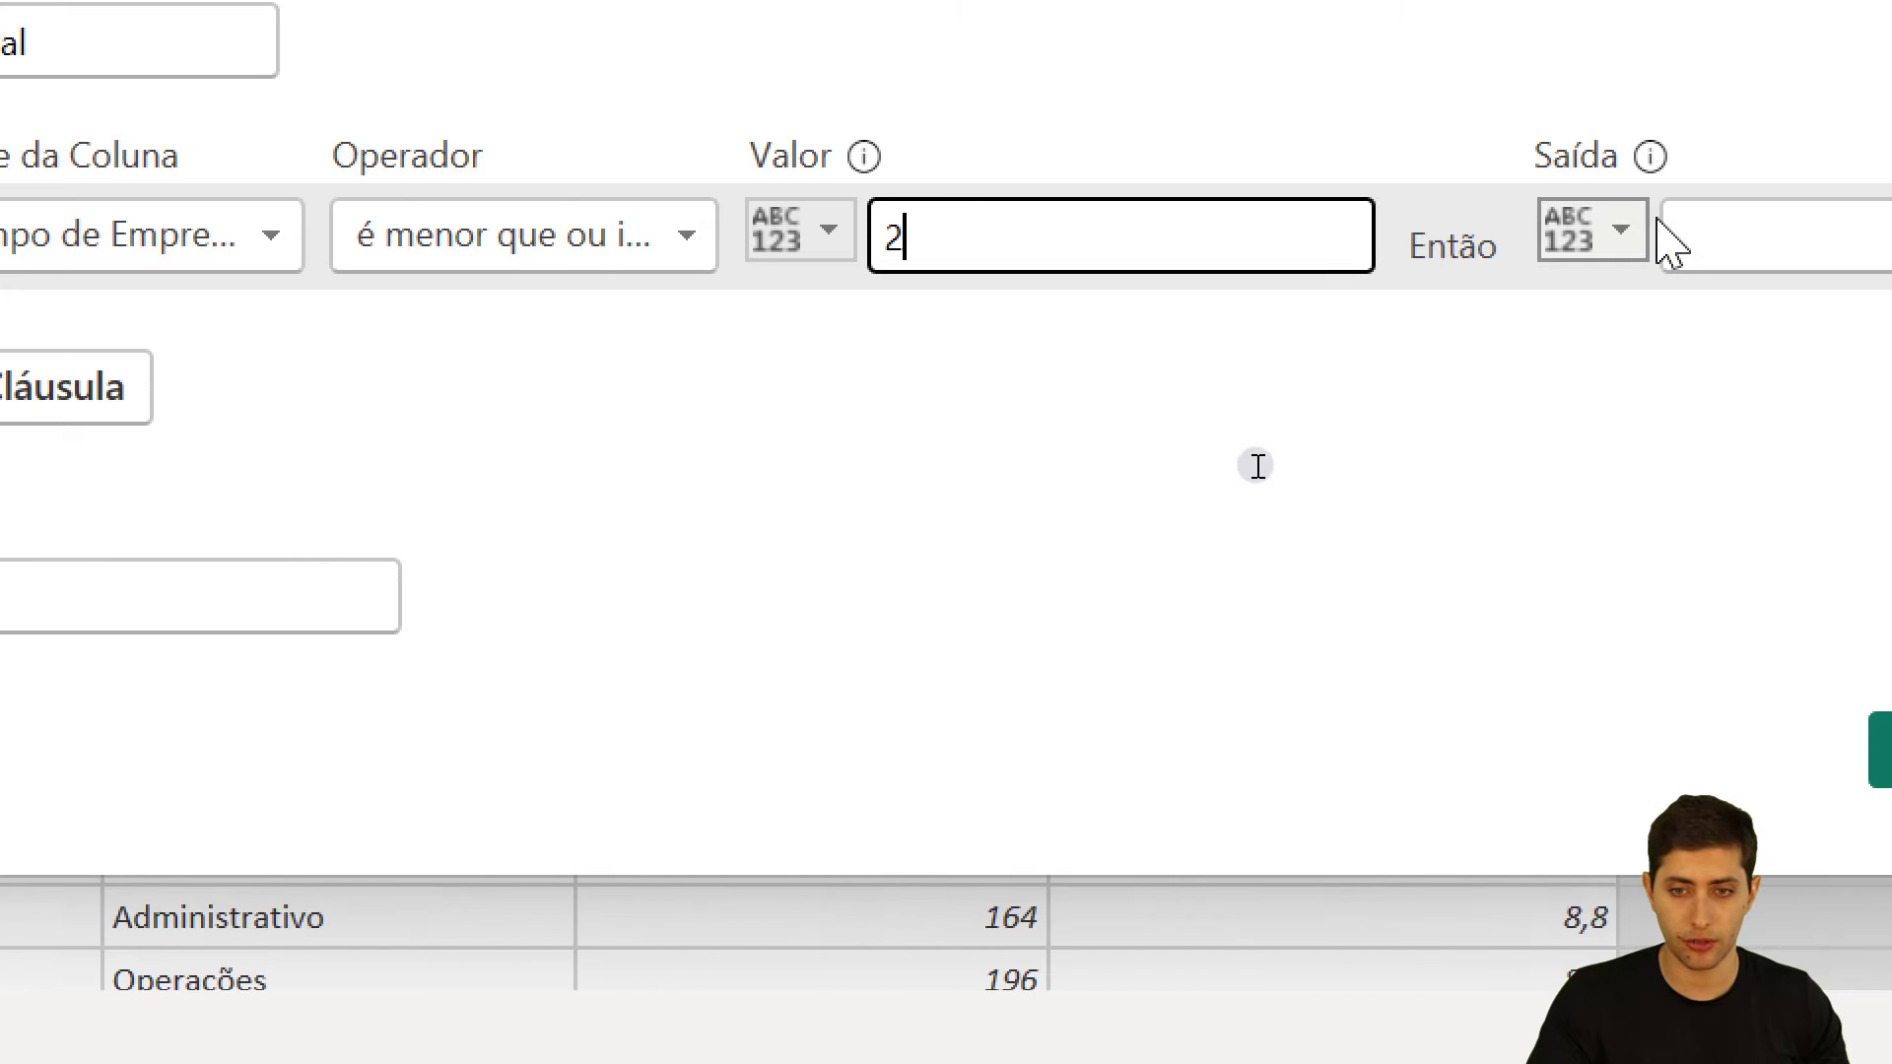
- Set the first clause's output (Saída) to "0 a 2"
click(1675, 236)
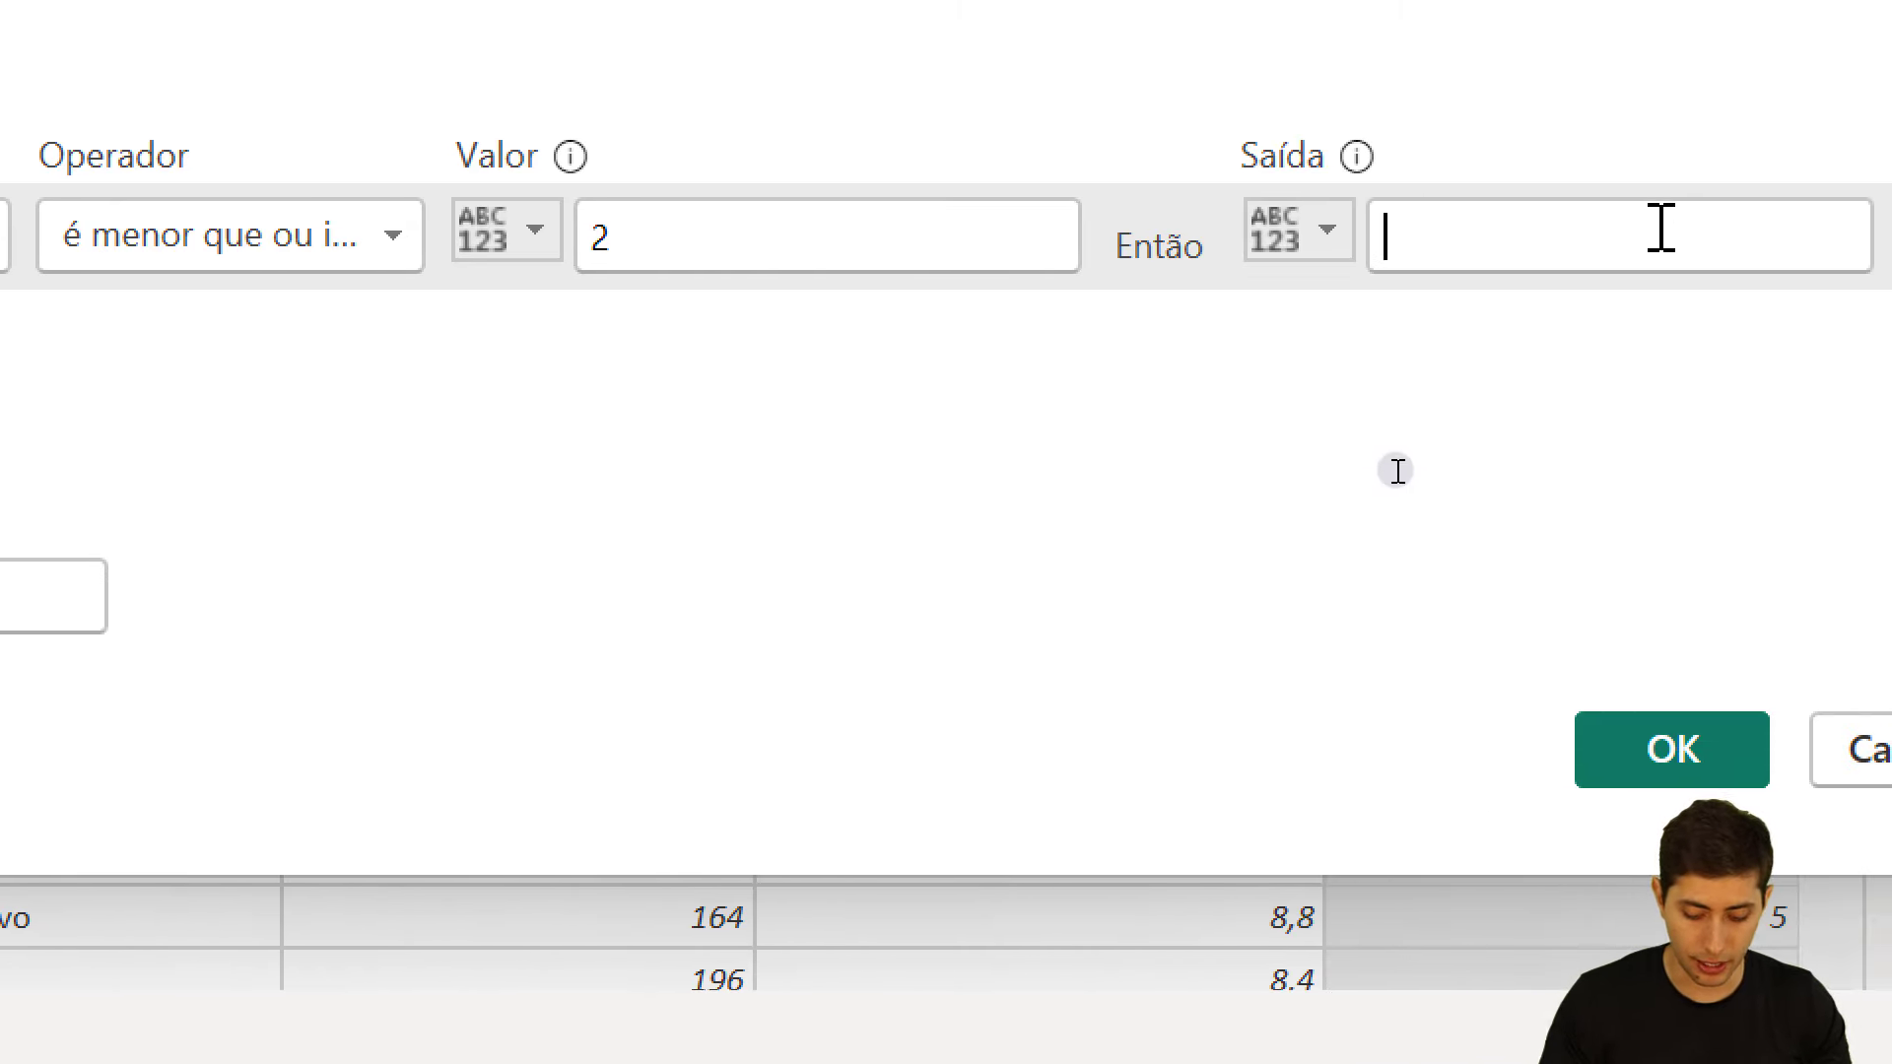
text(0 a 2)
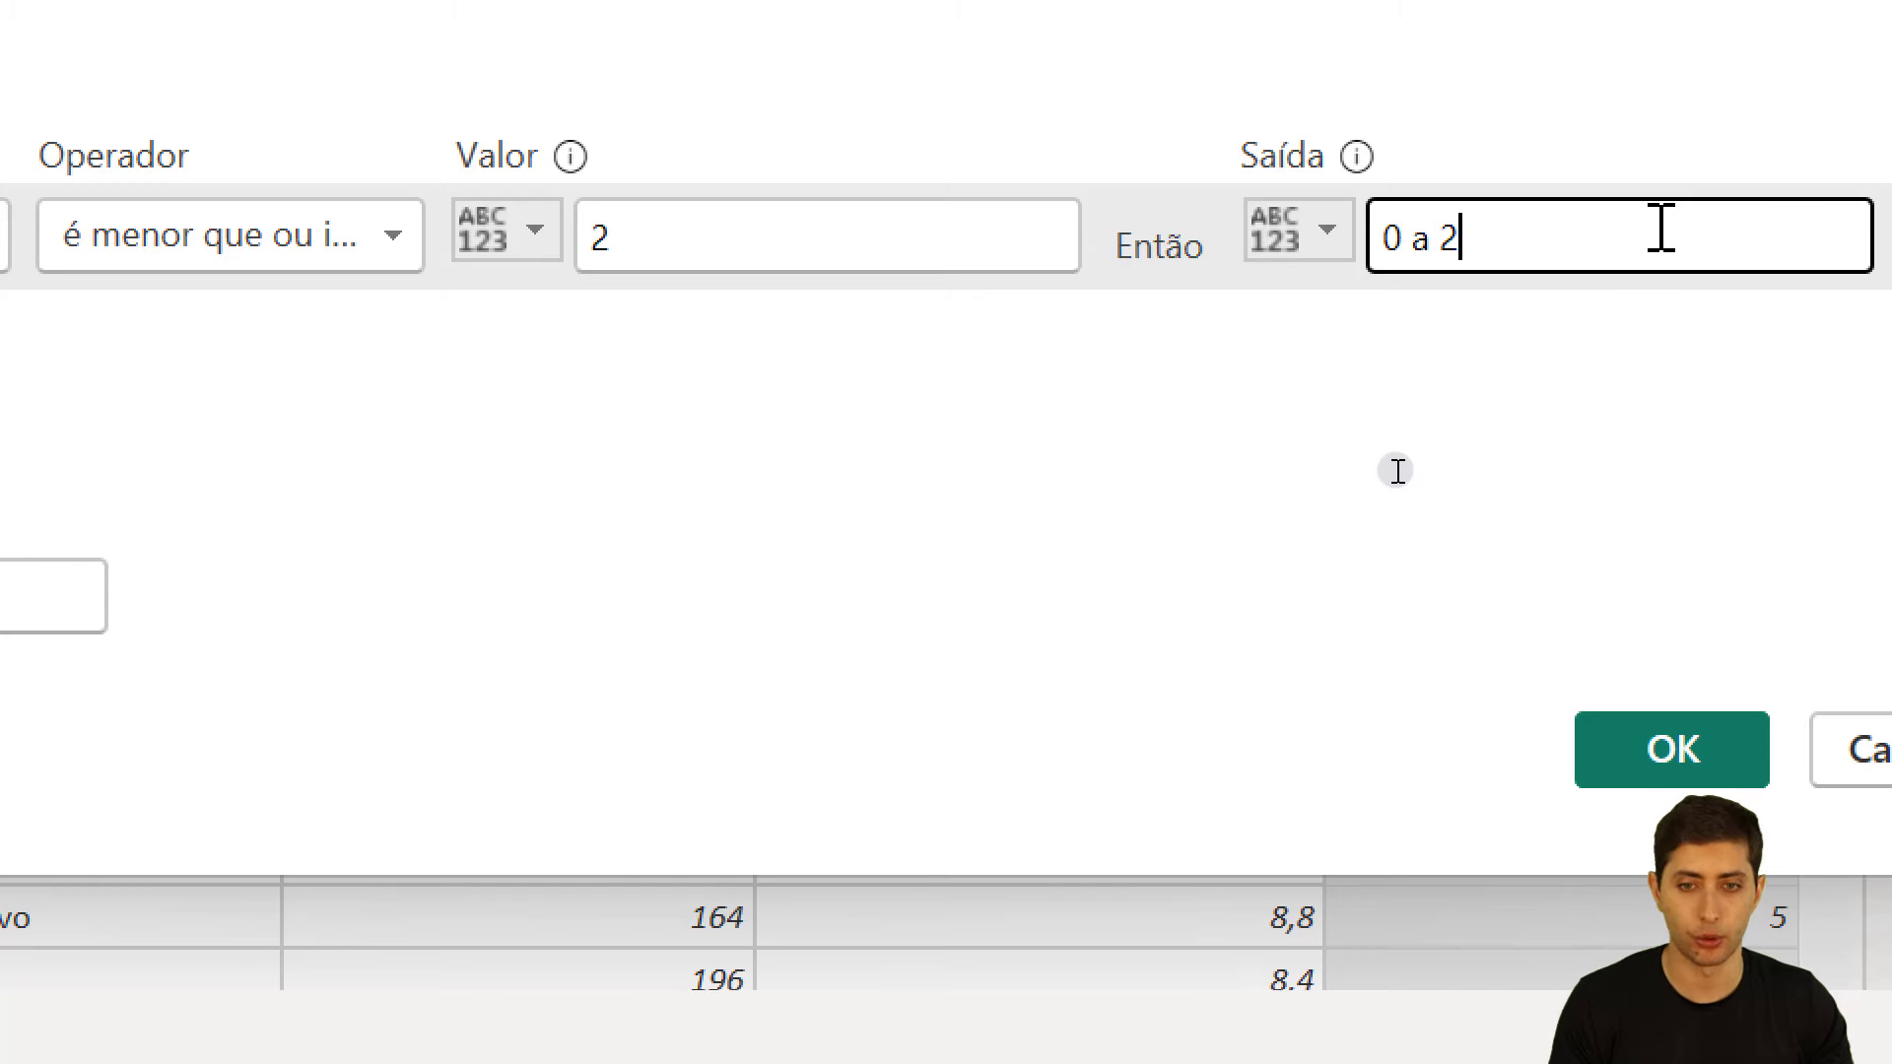
key(BackSpace)
key(BackSpace)
key(BackSpace)
key(BackSpace)
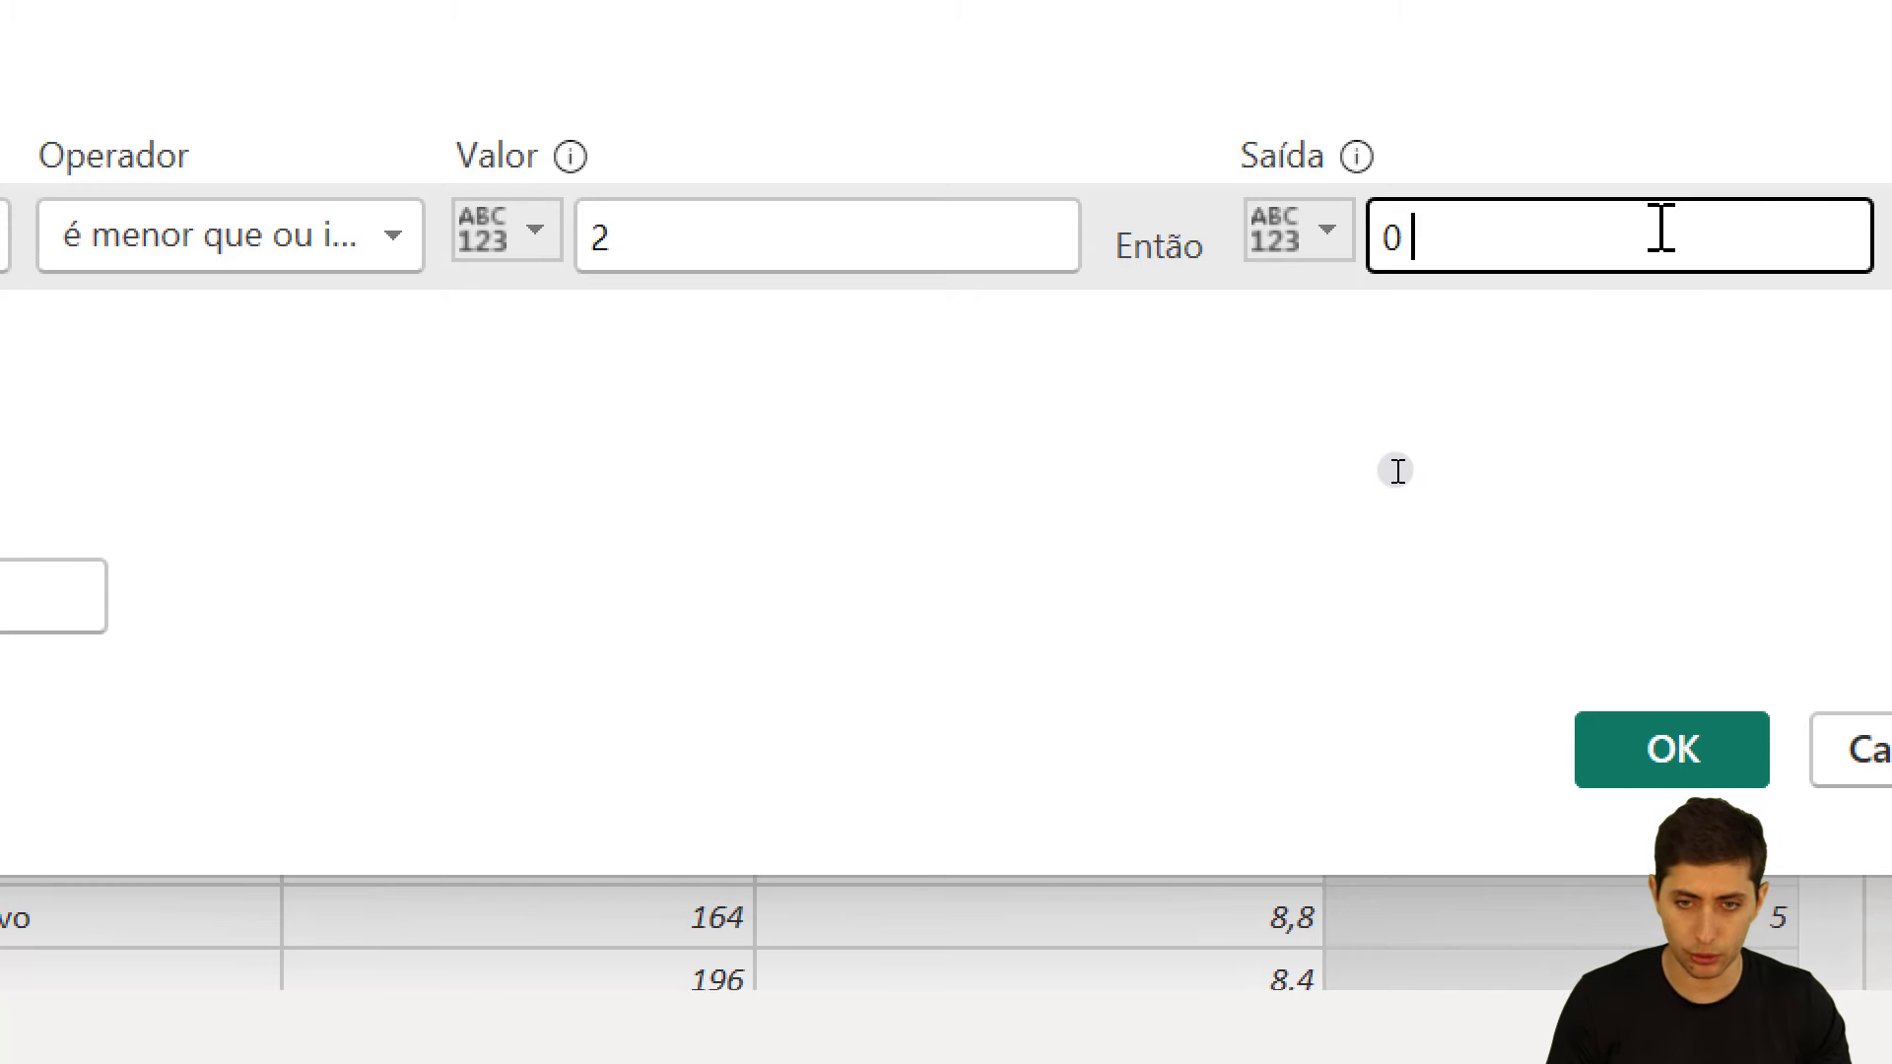
text(-2)
key(BackSpace)
key(BackSpace)
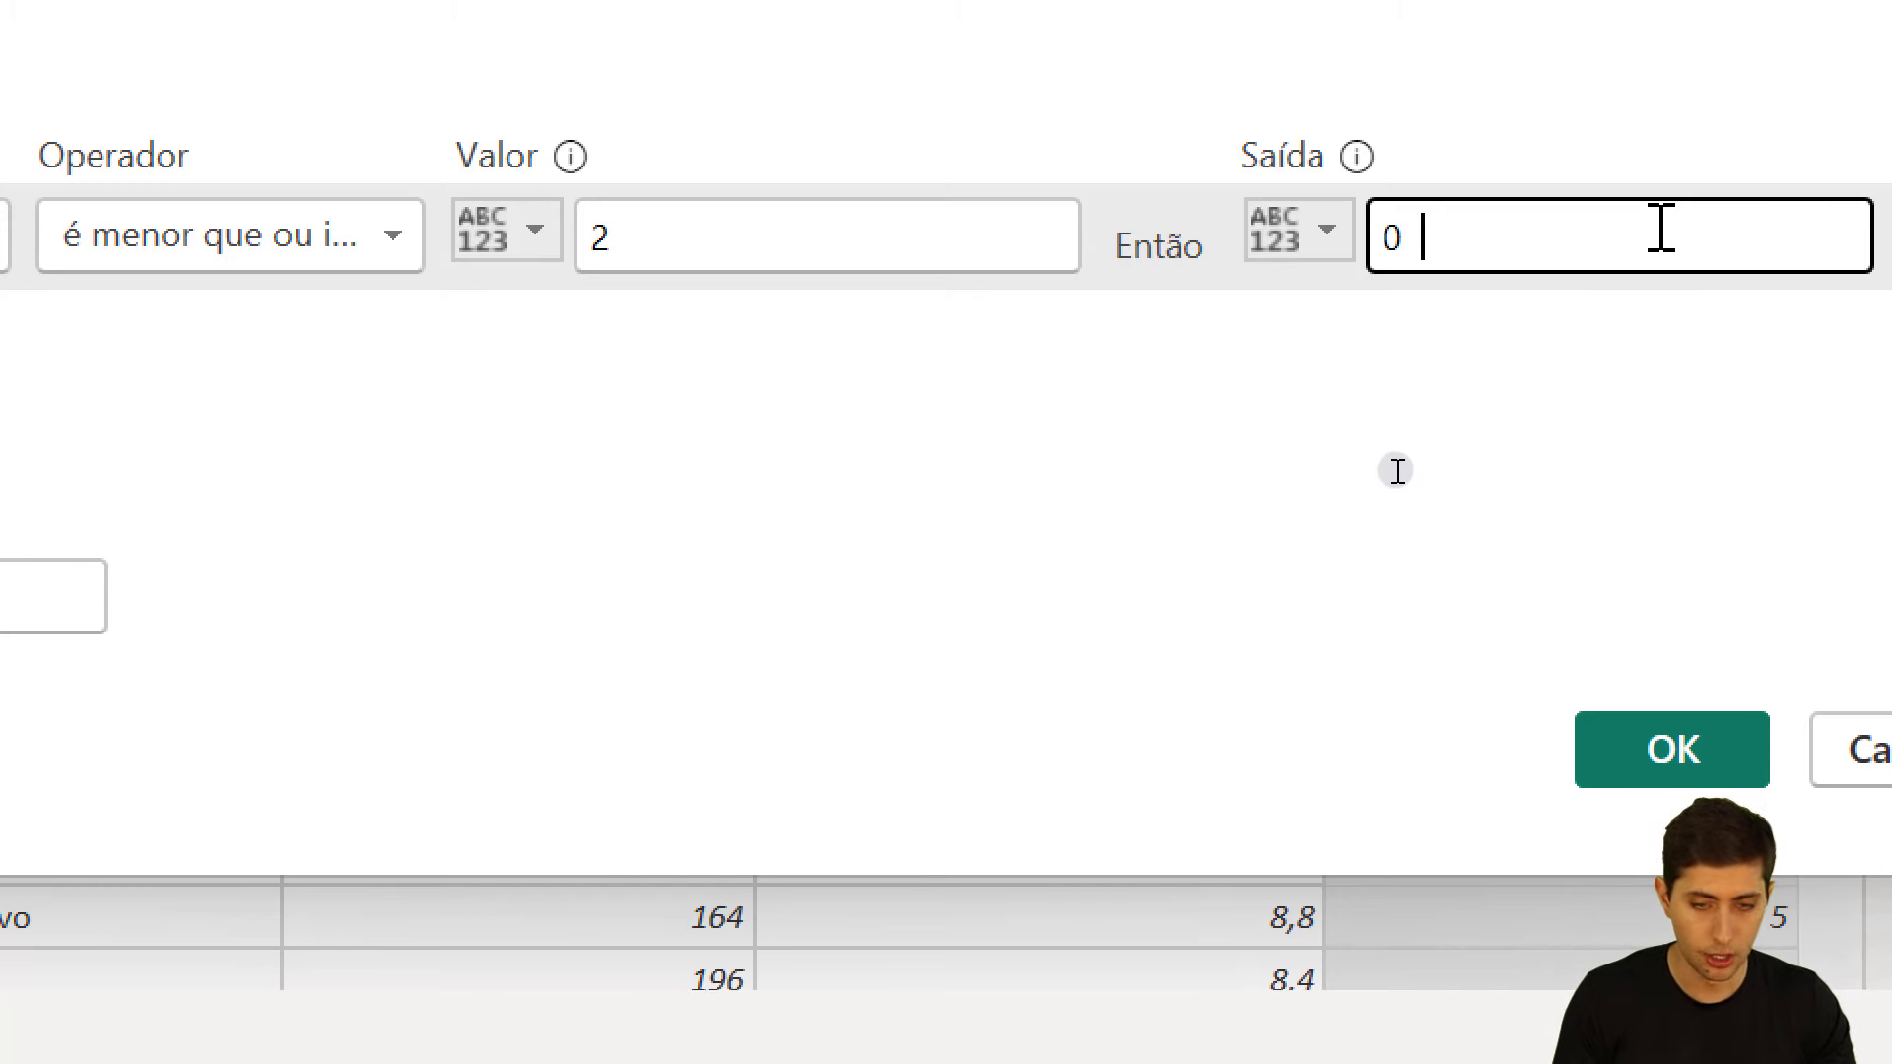
key(BackSpace)
text(a 2)
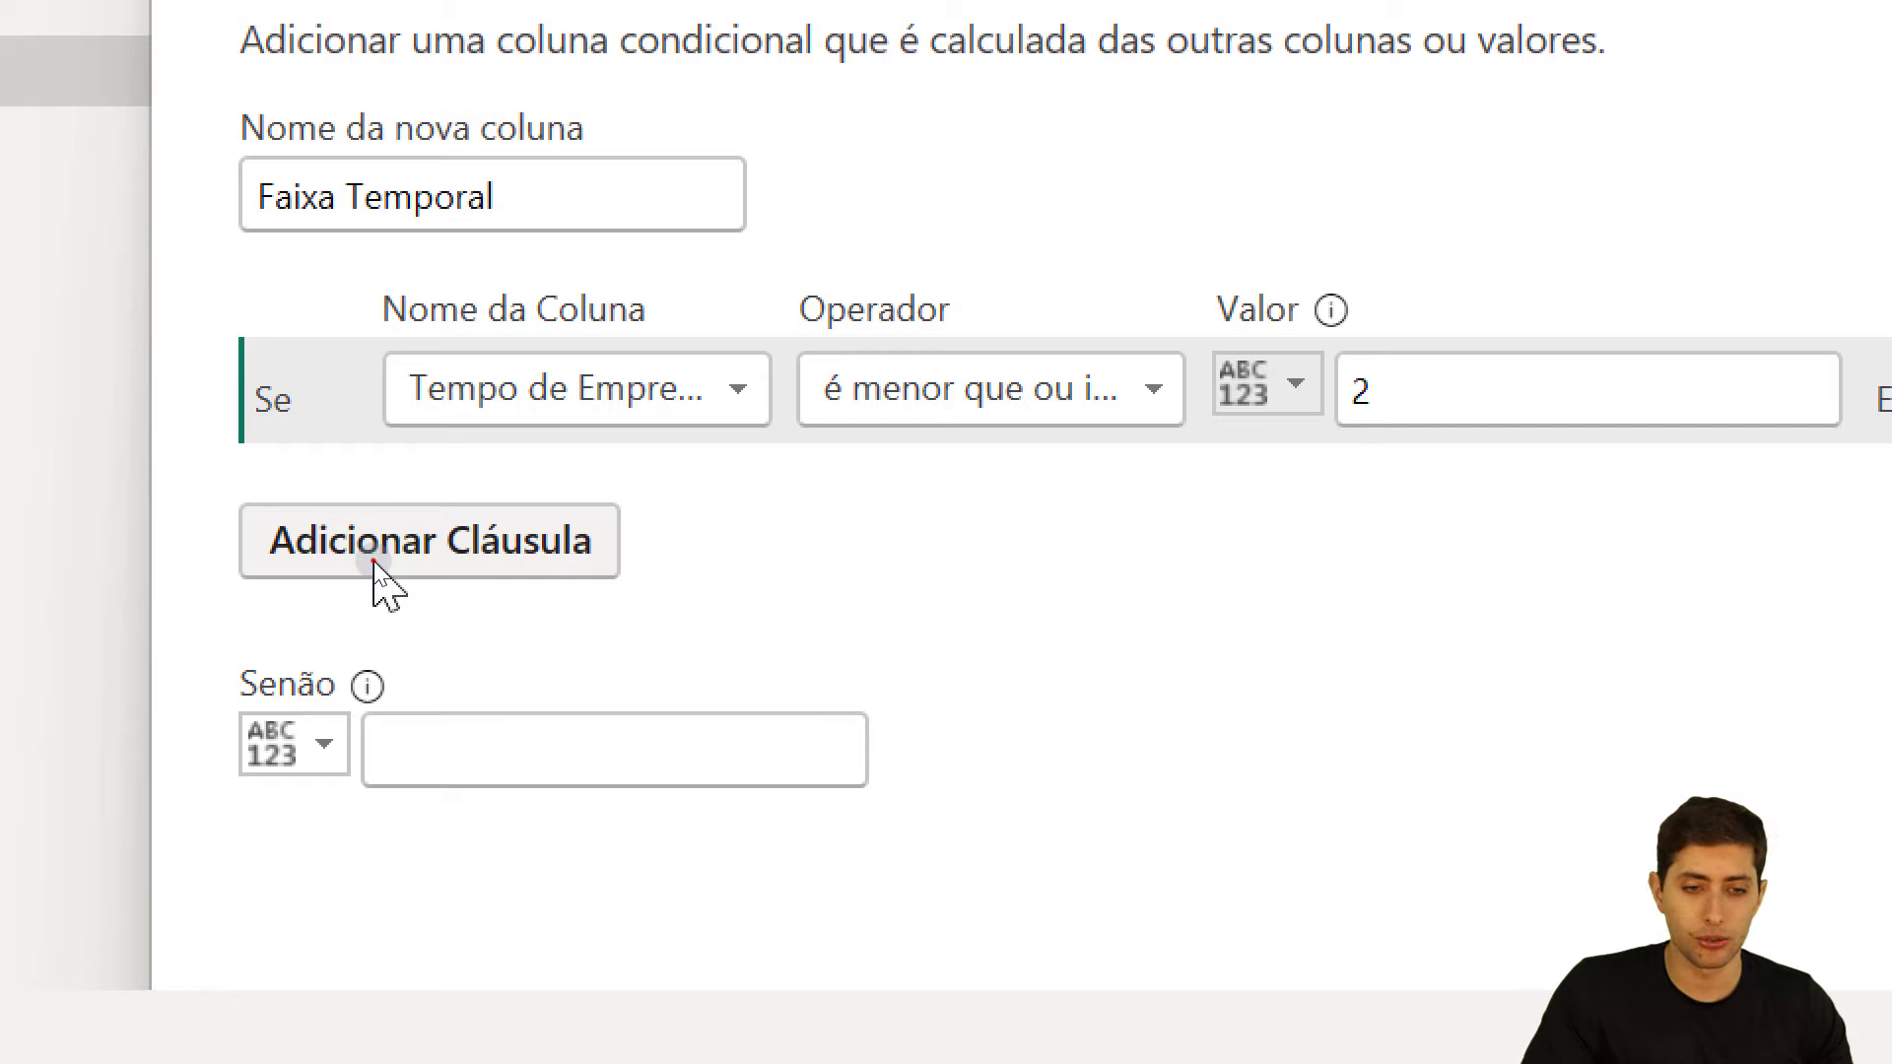
- Add a second clause that outputs "3 a 5" when Tempo de Empresa "é menor que ou igual a" 5
click(374, 559)
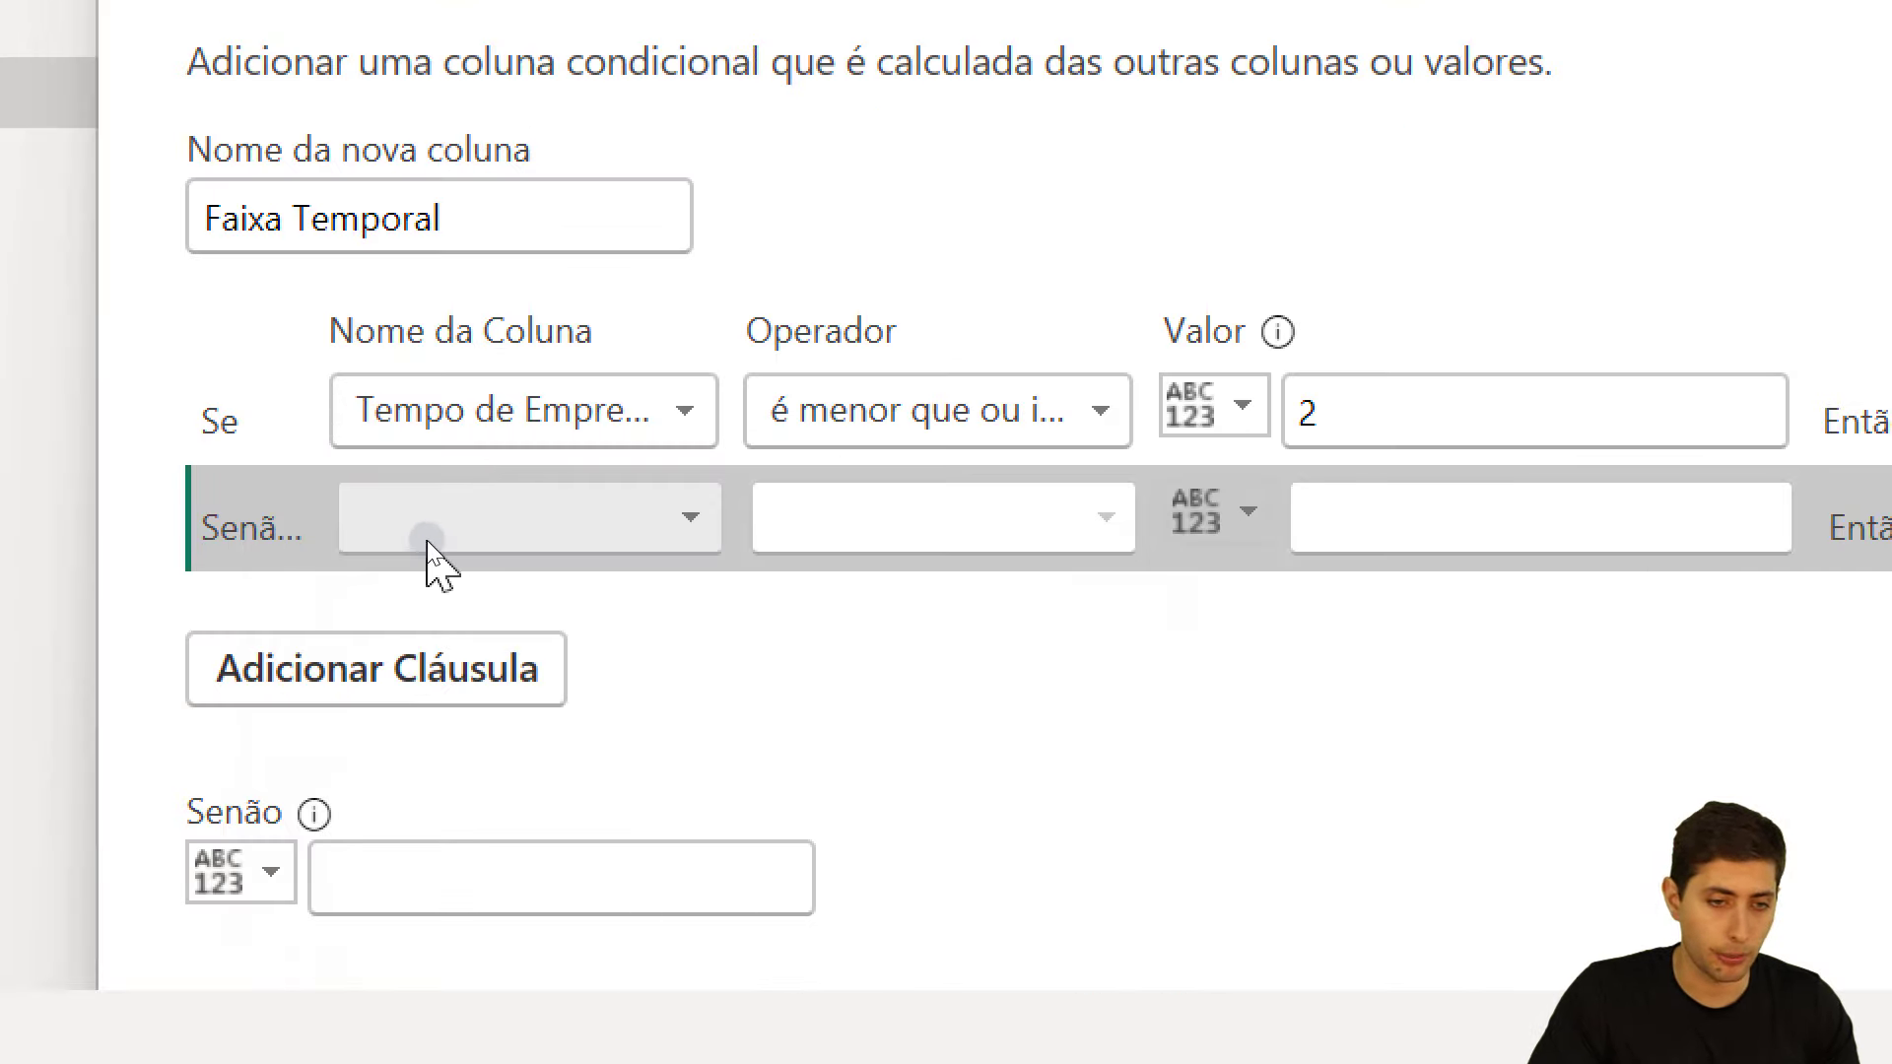
click(433, 538)
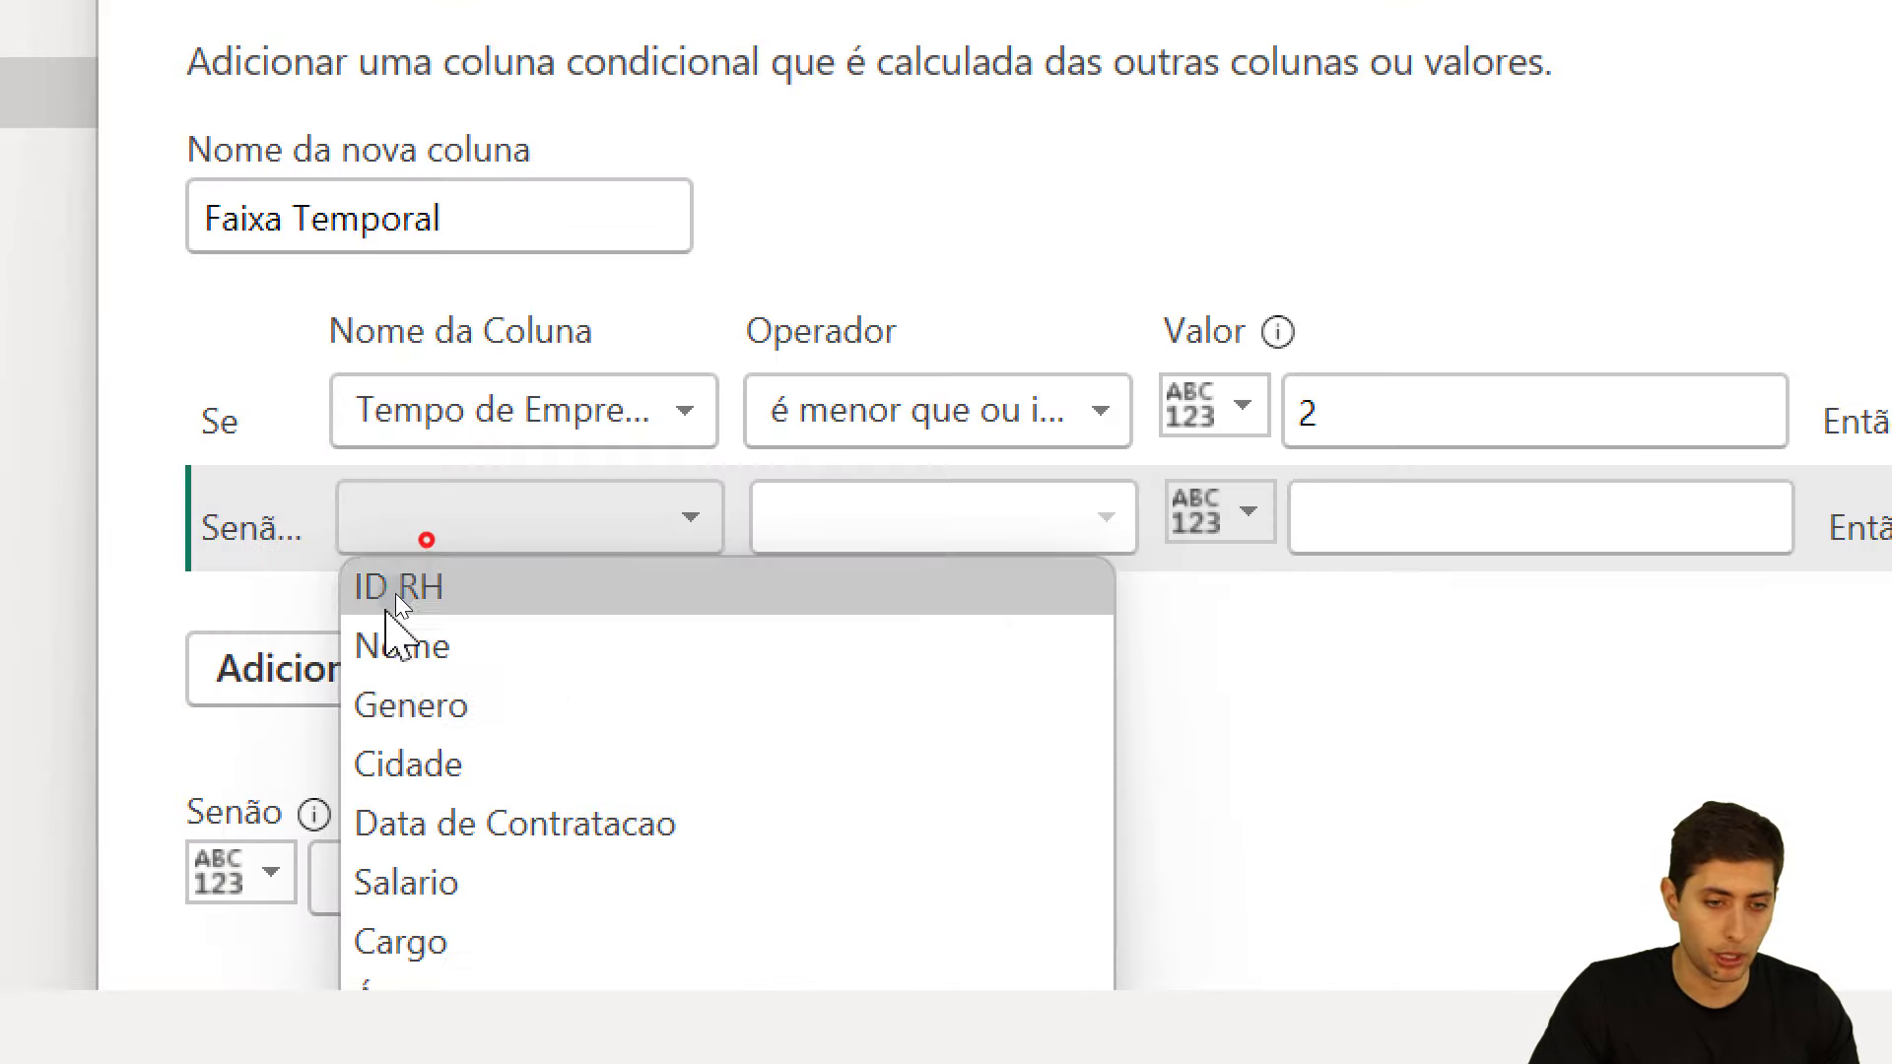
click(434, 882)
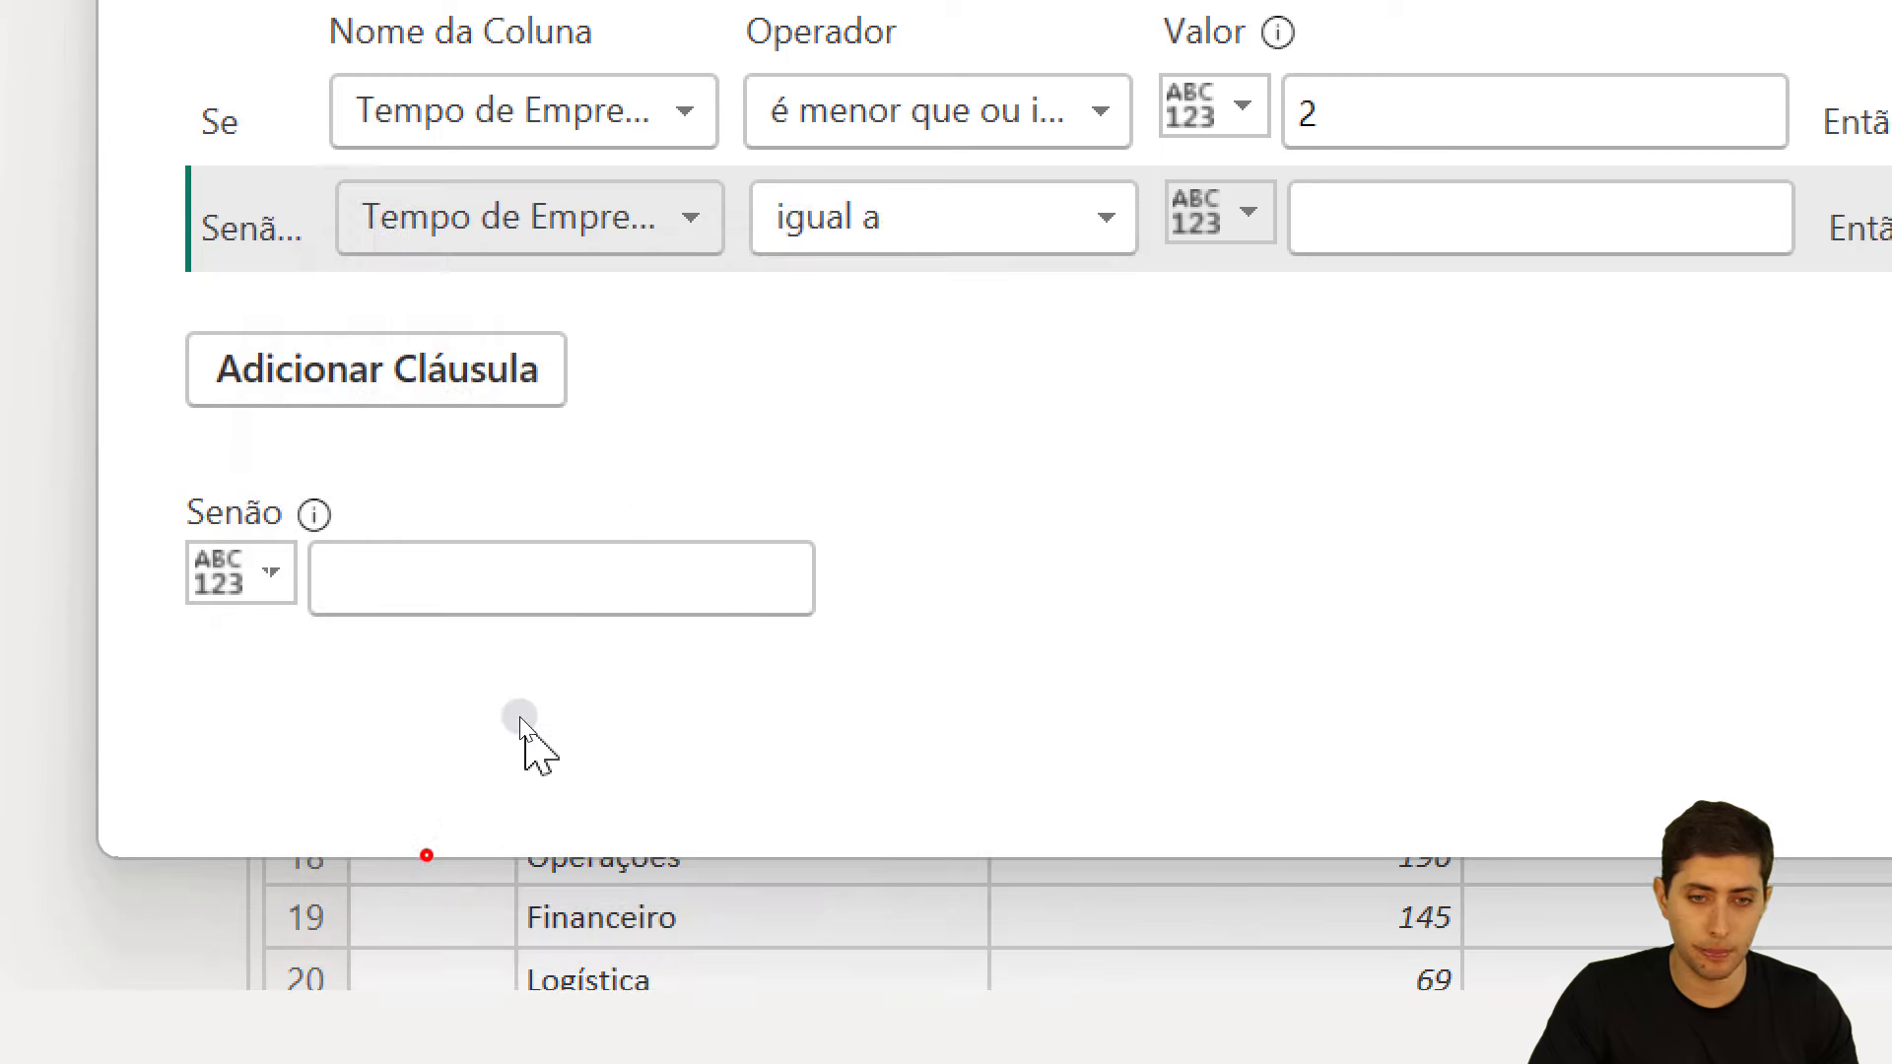
click(907, 215)
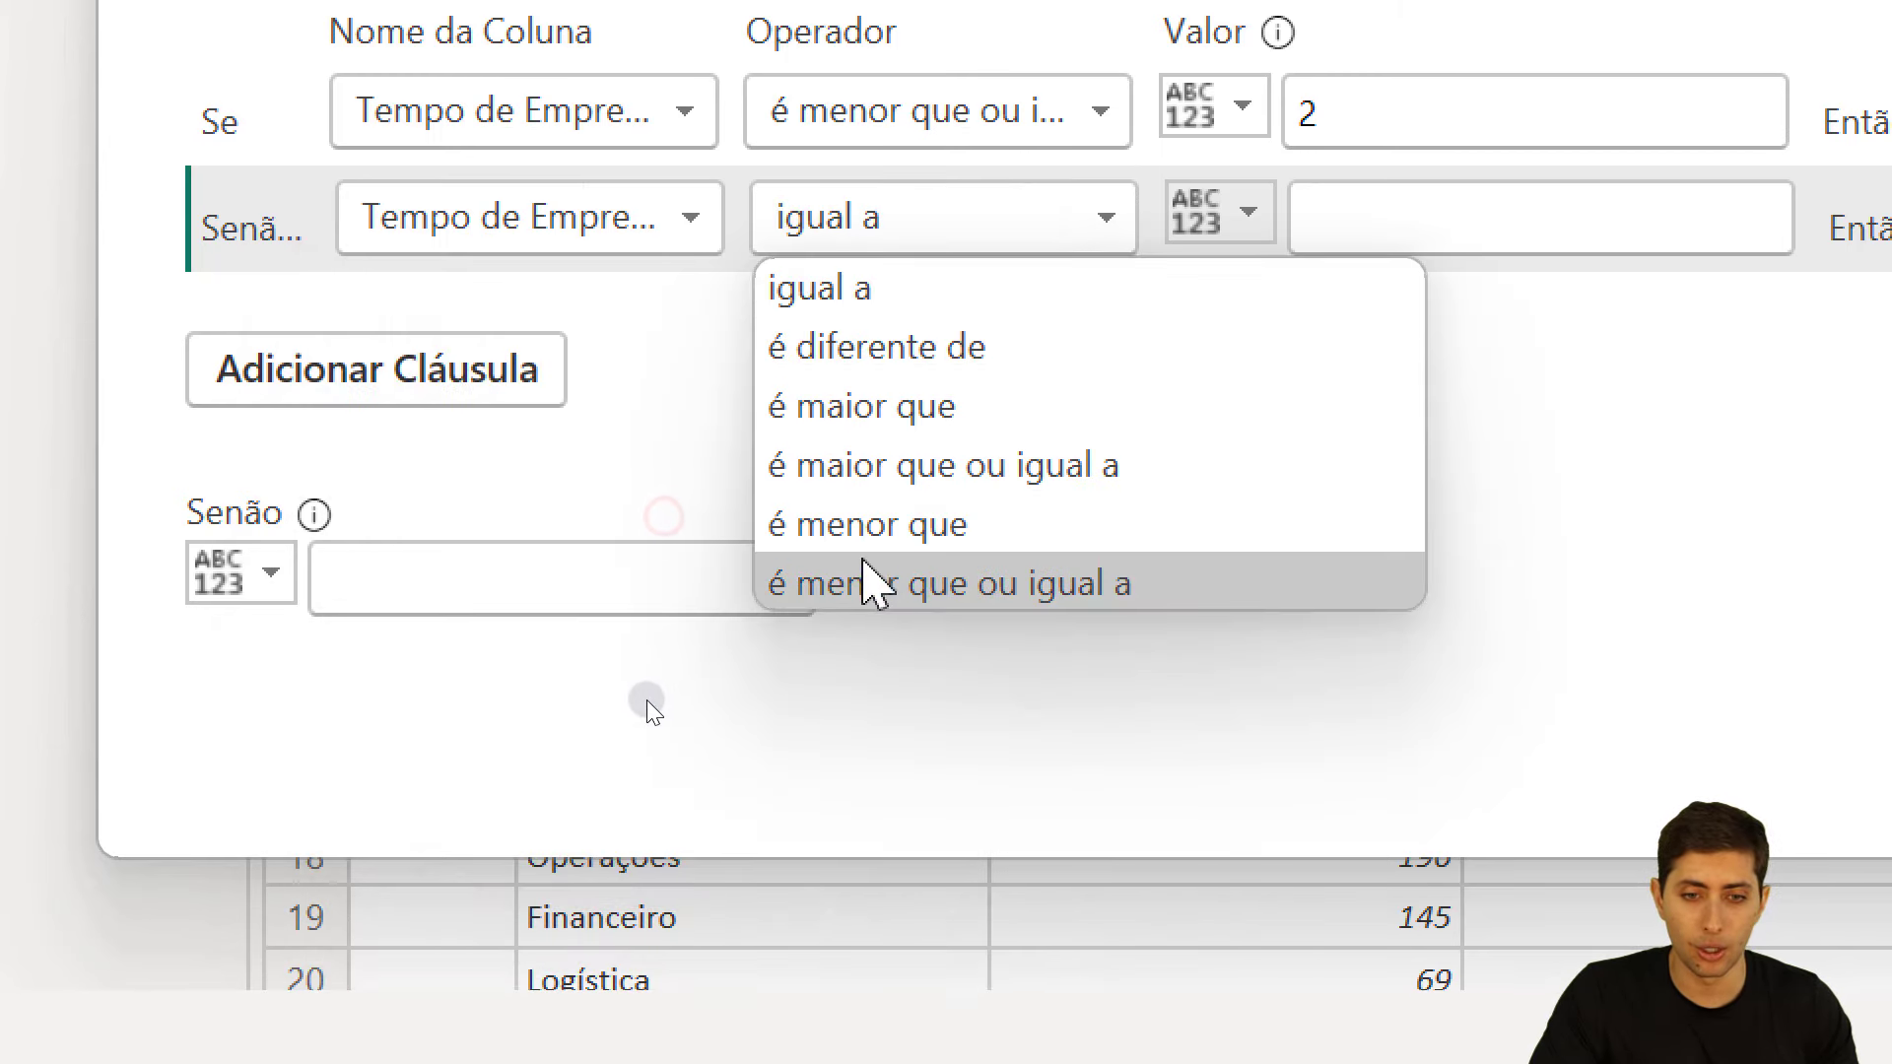
click(866, 581)
click(1390, 236)
text(5)
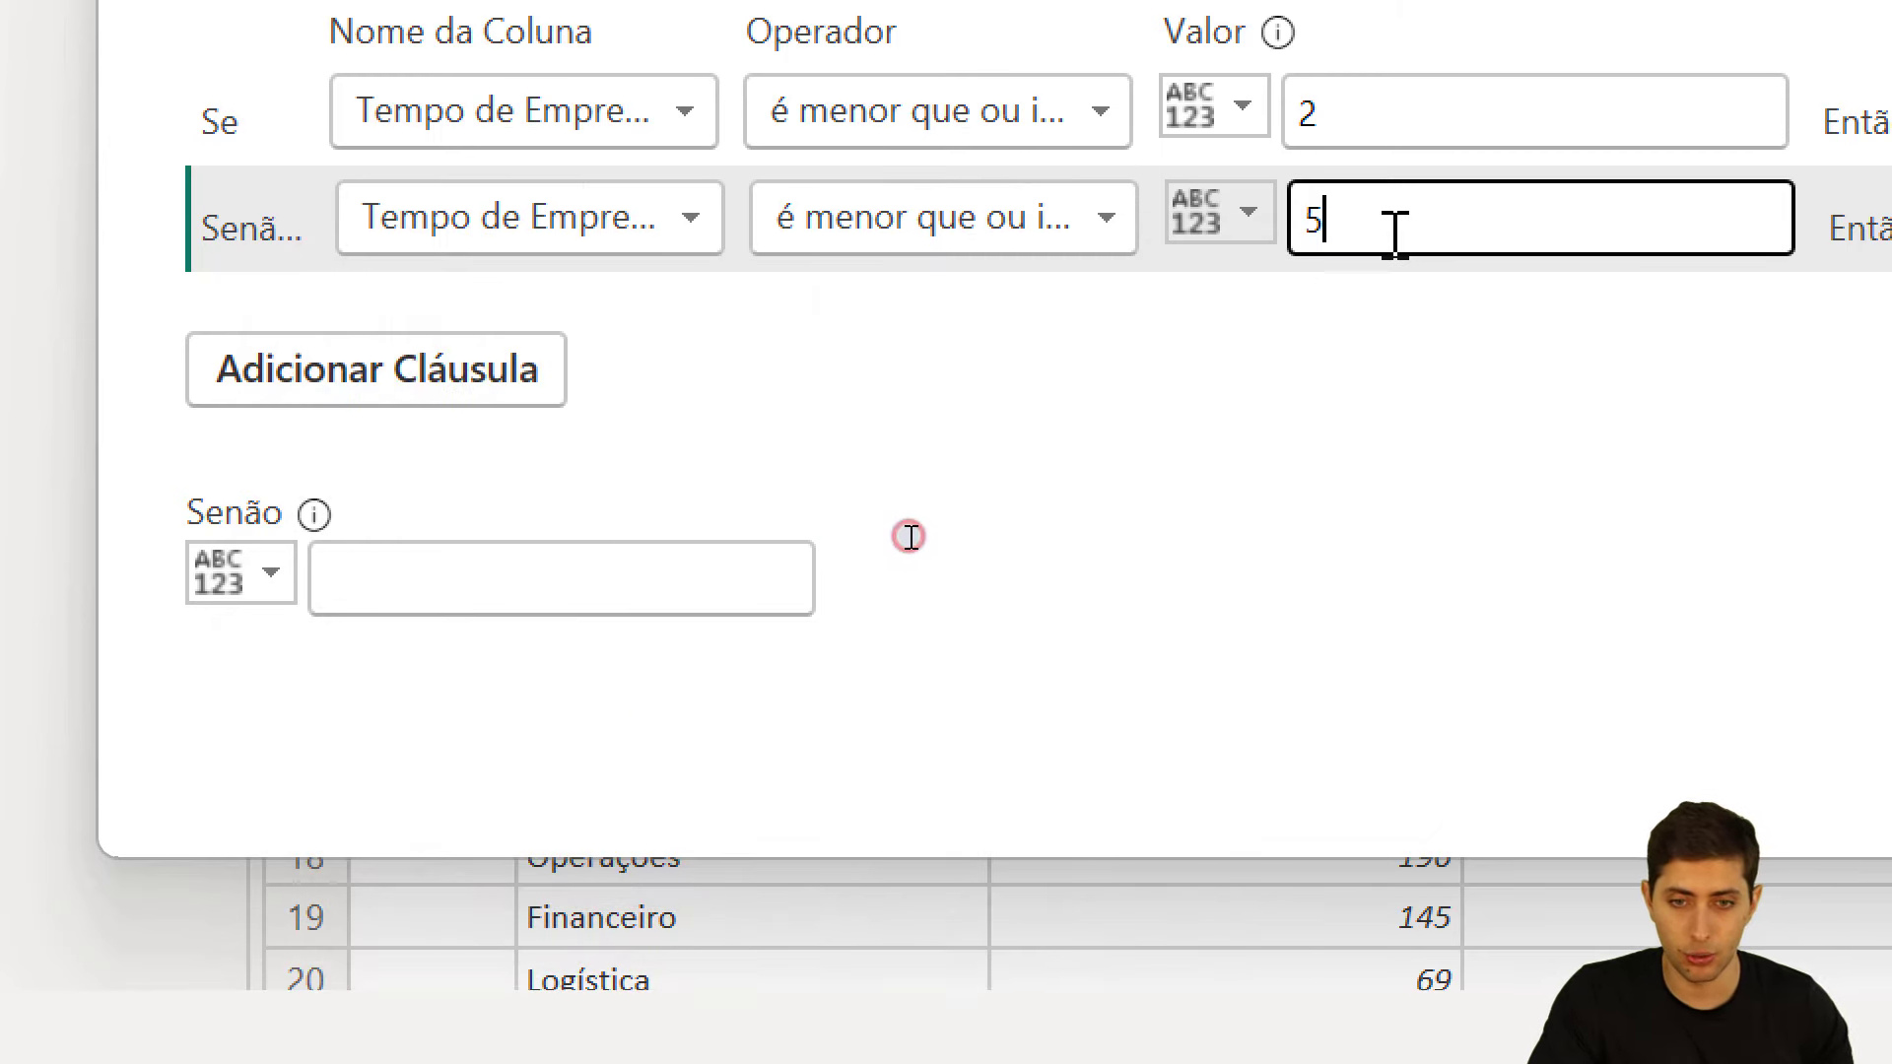
click(1685, 212)
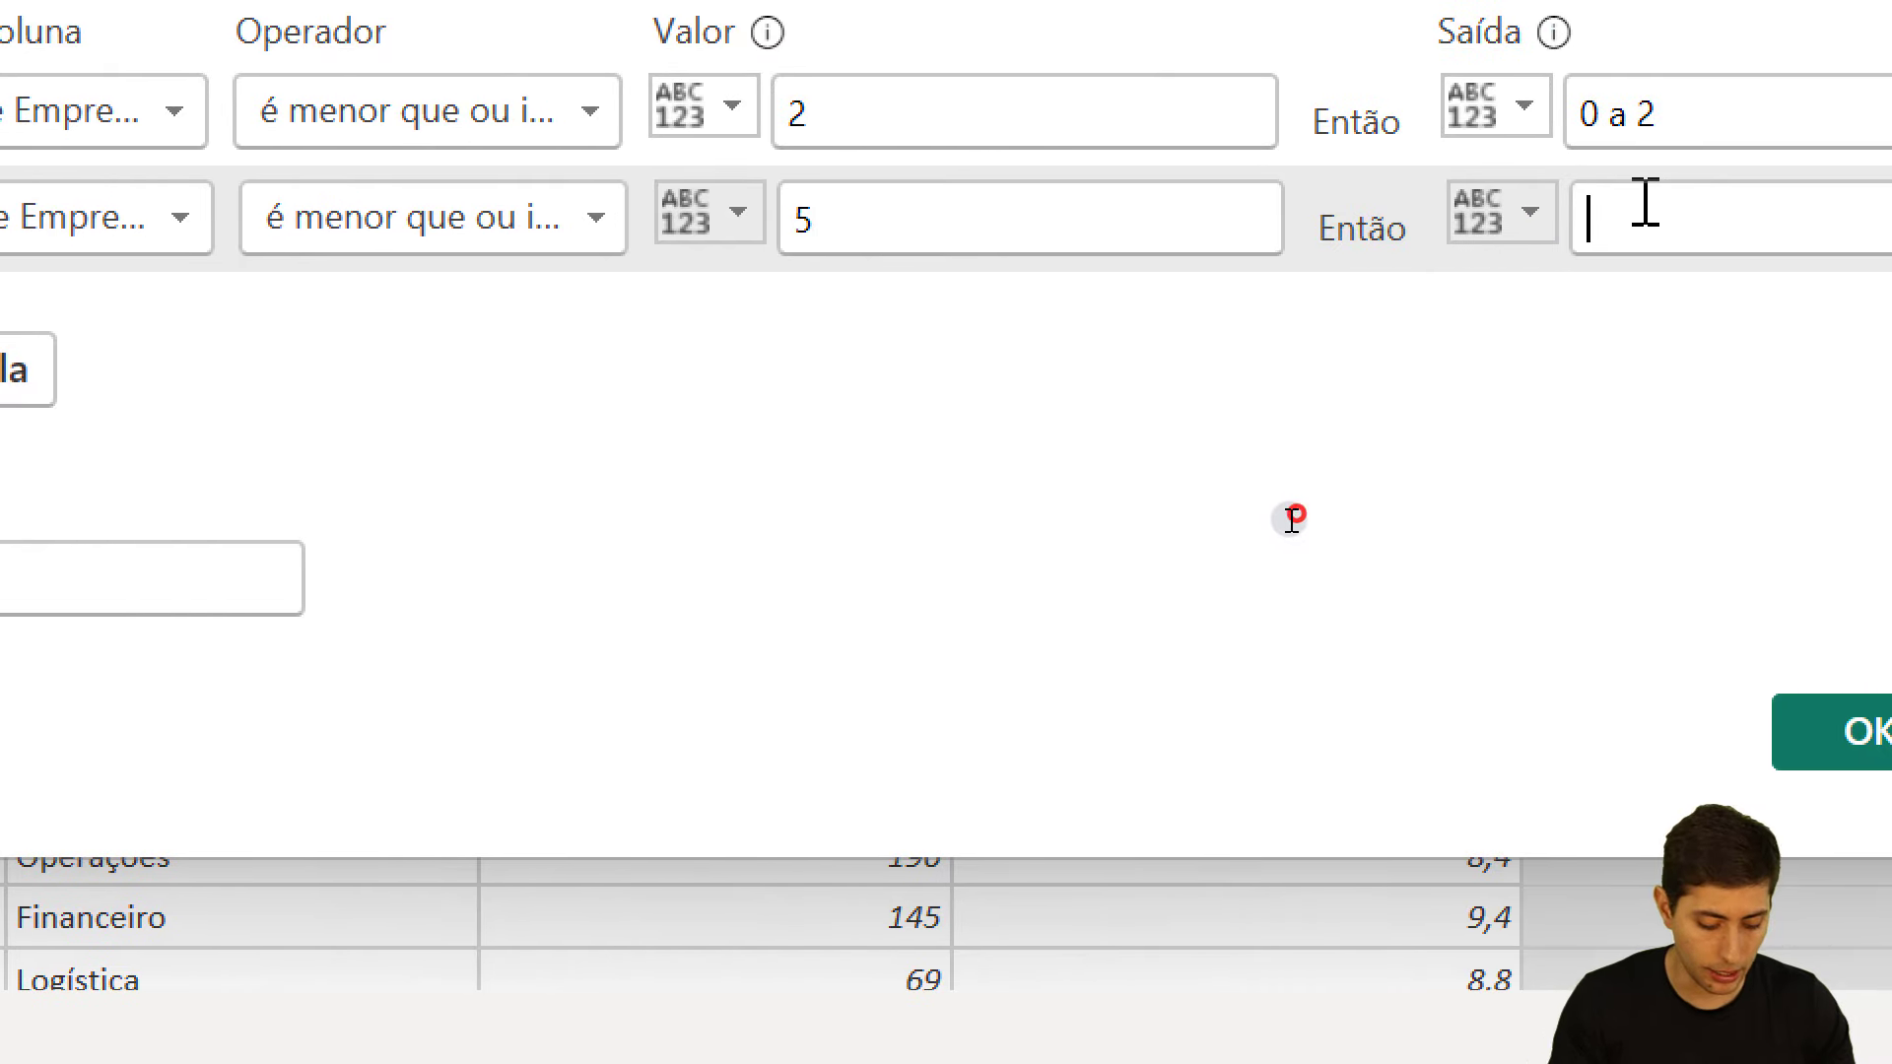
text(3 a 5)
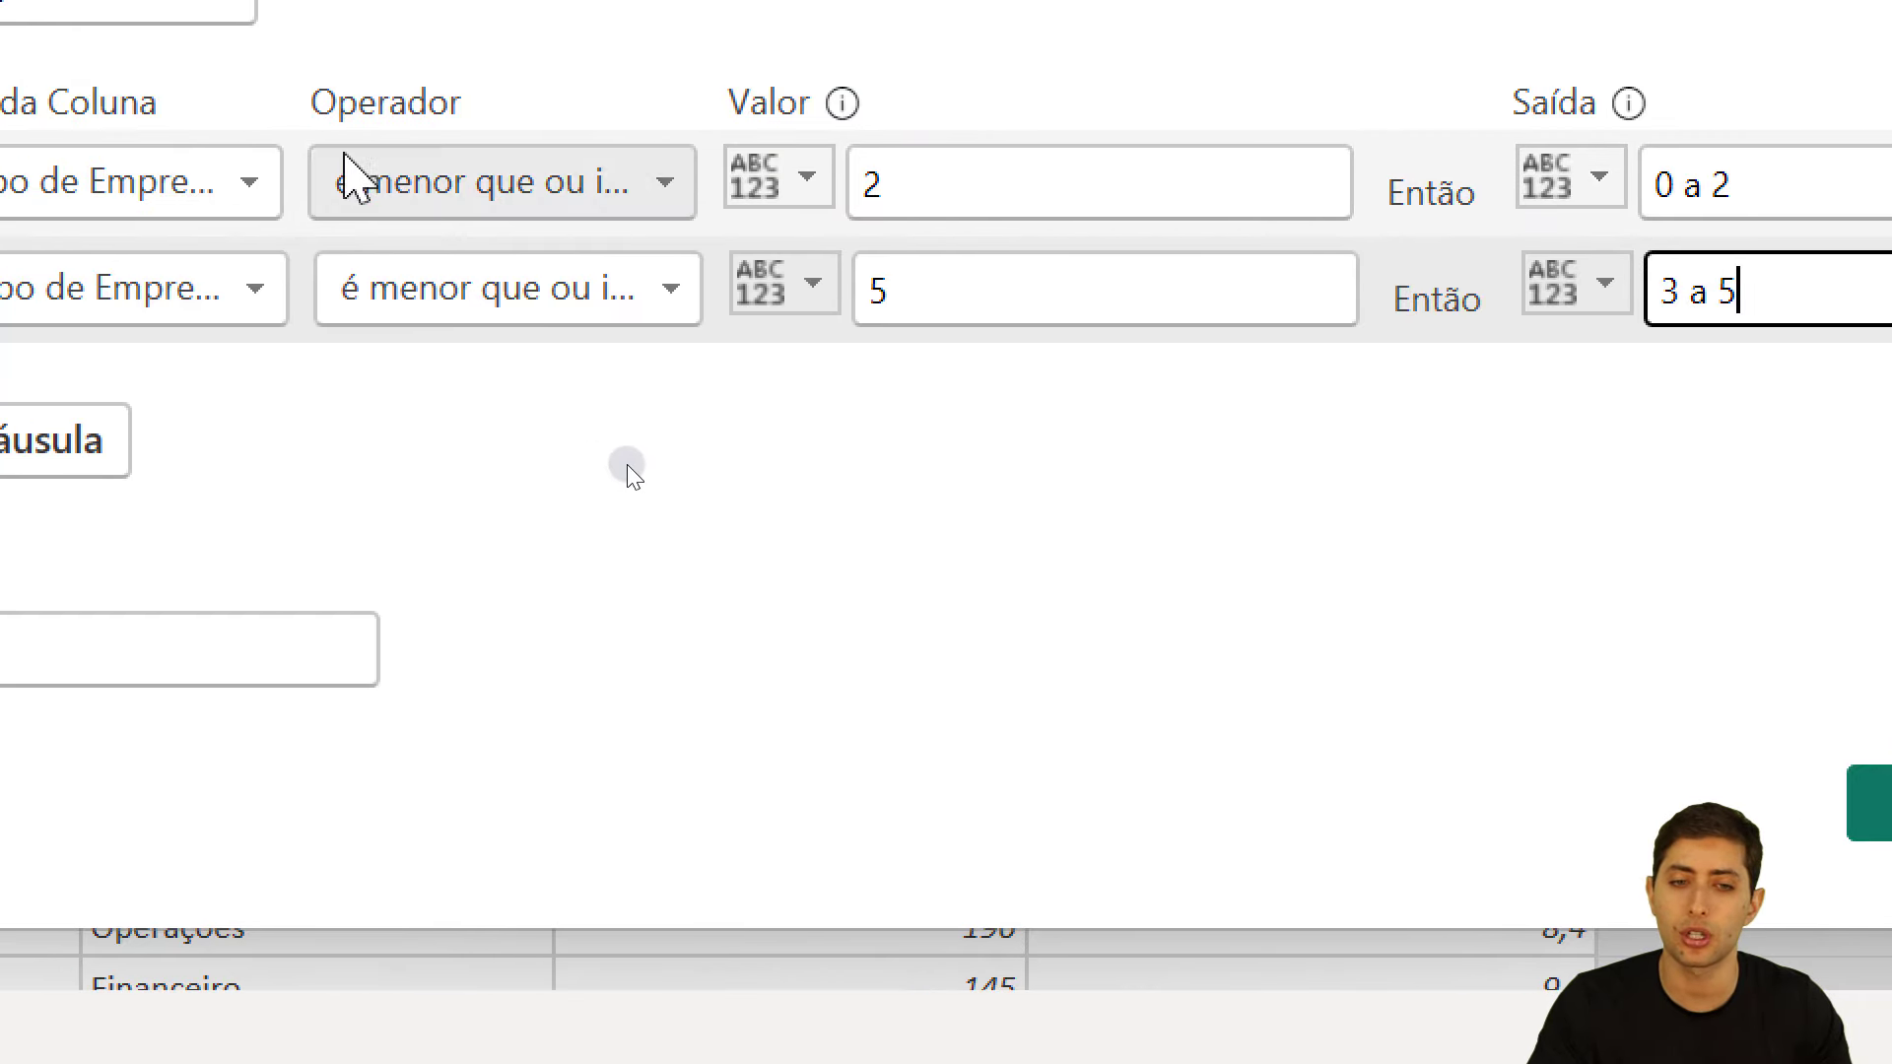
drag(889, 190, 866, 191)
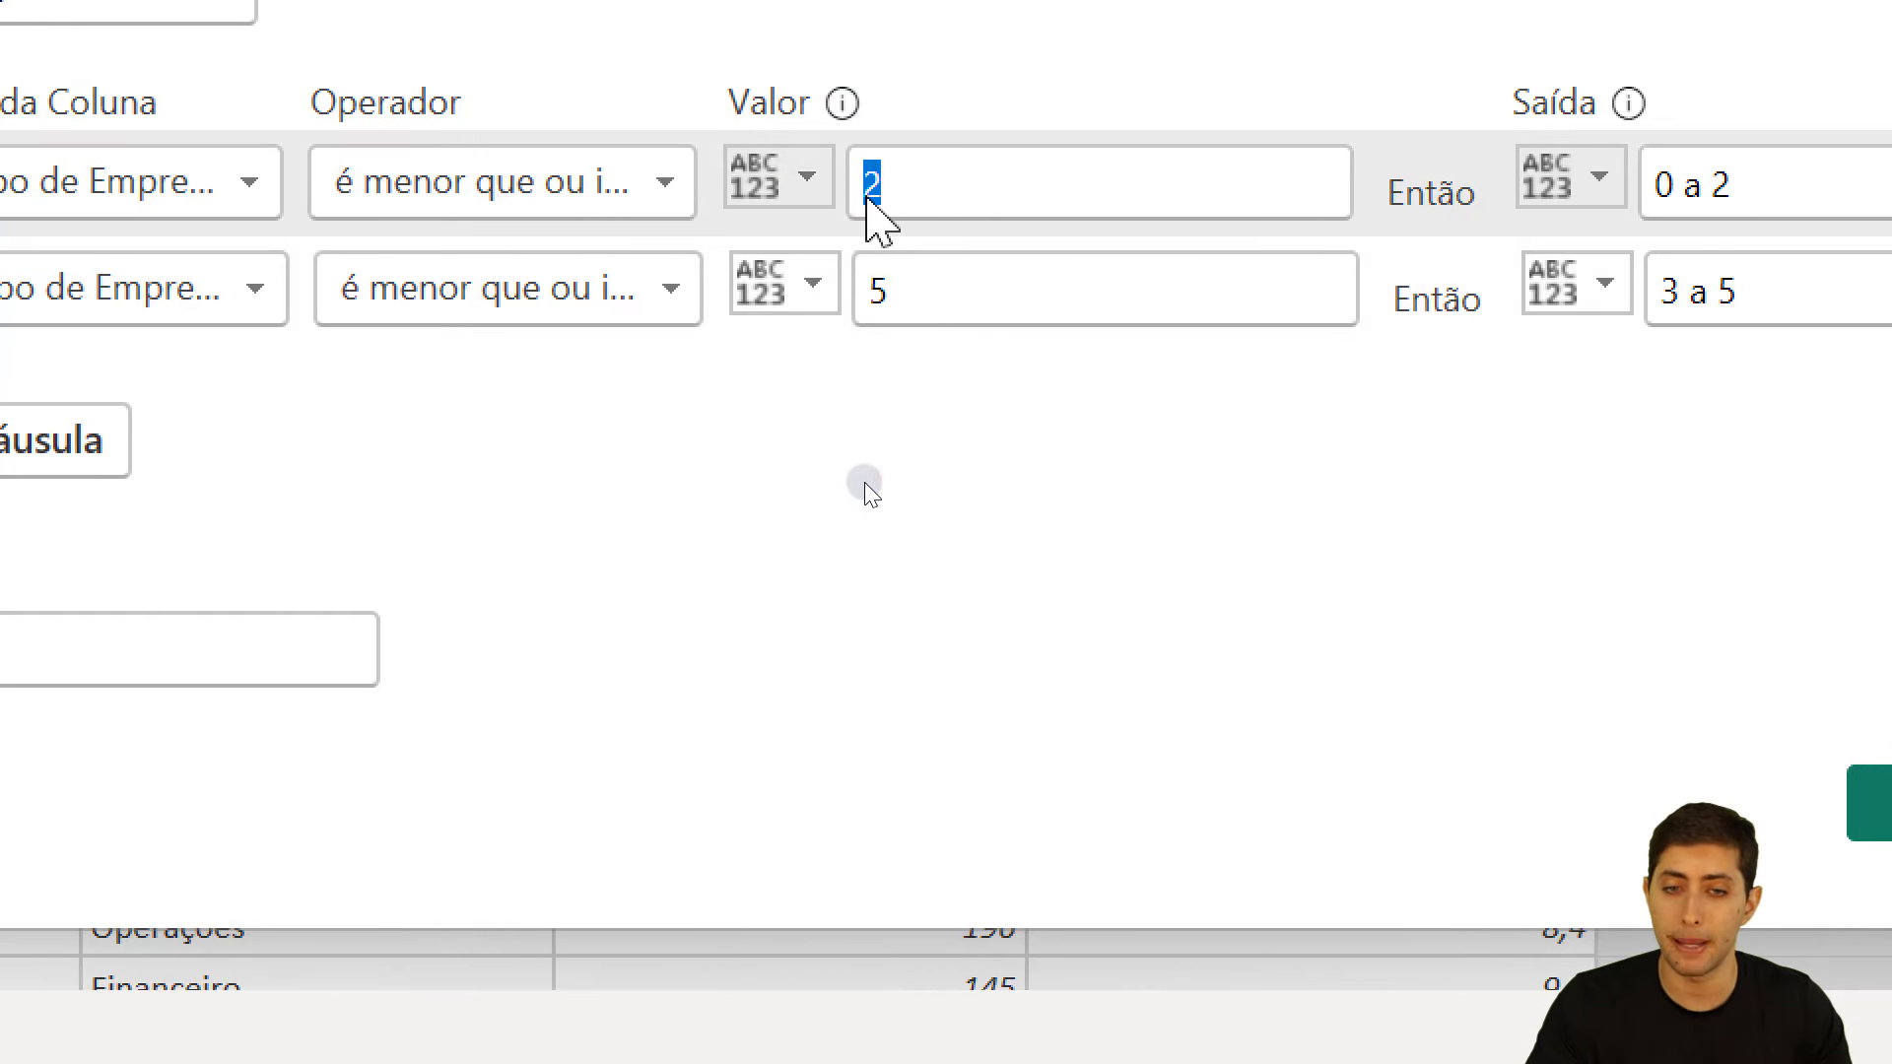
click(1647, 186)
drag(1750, 184, 1681, 207)
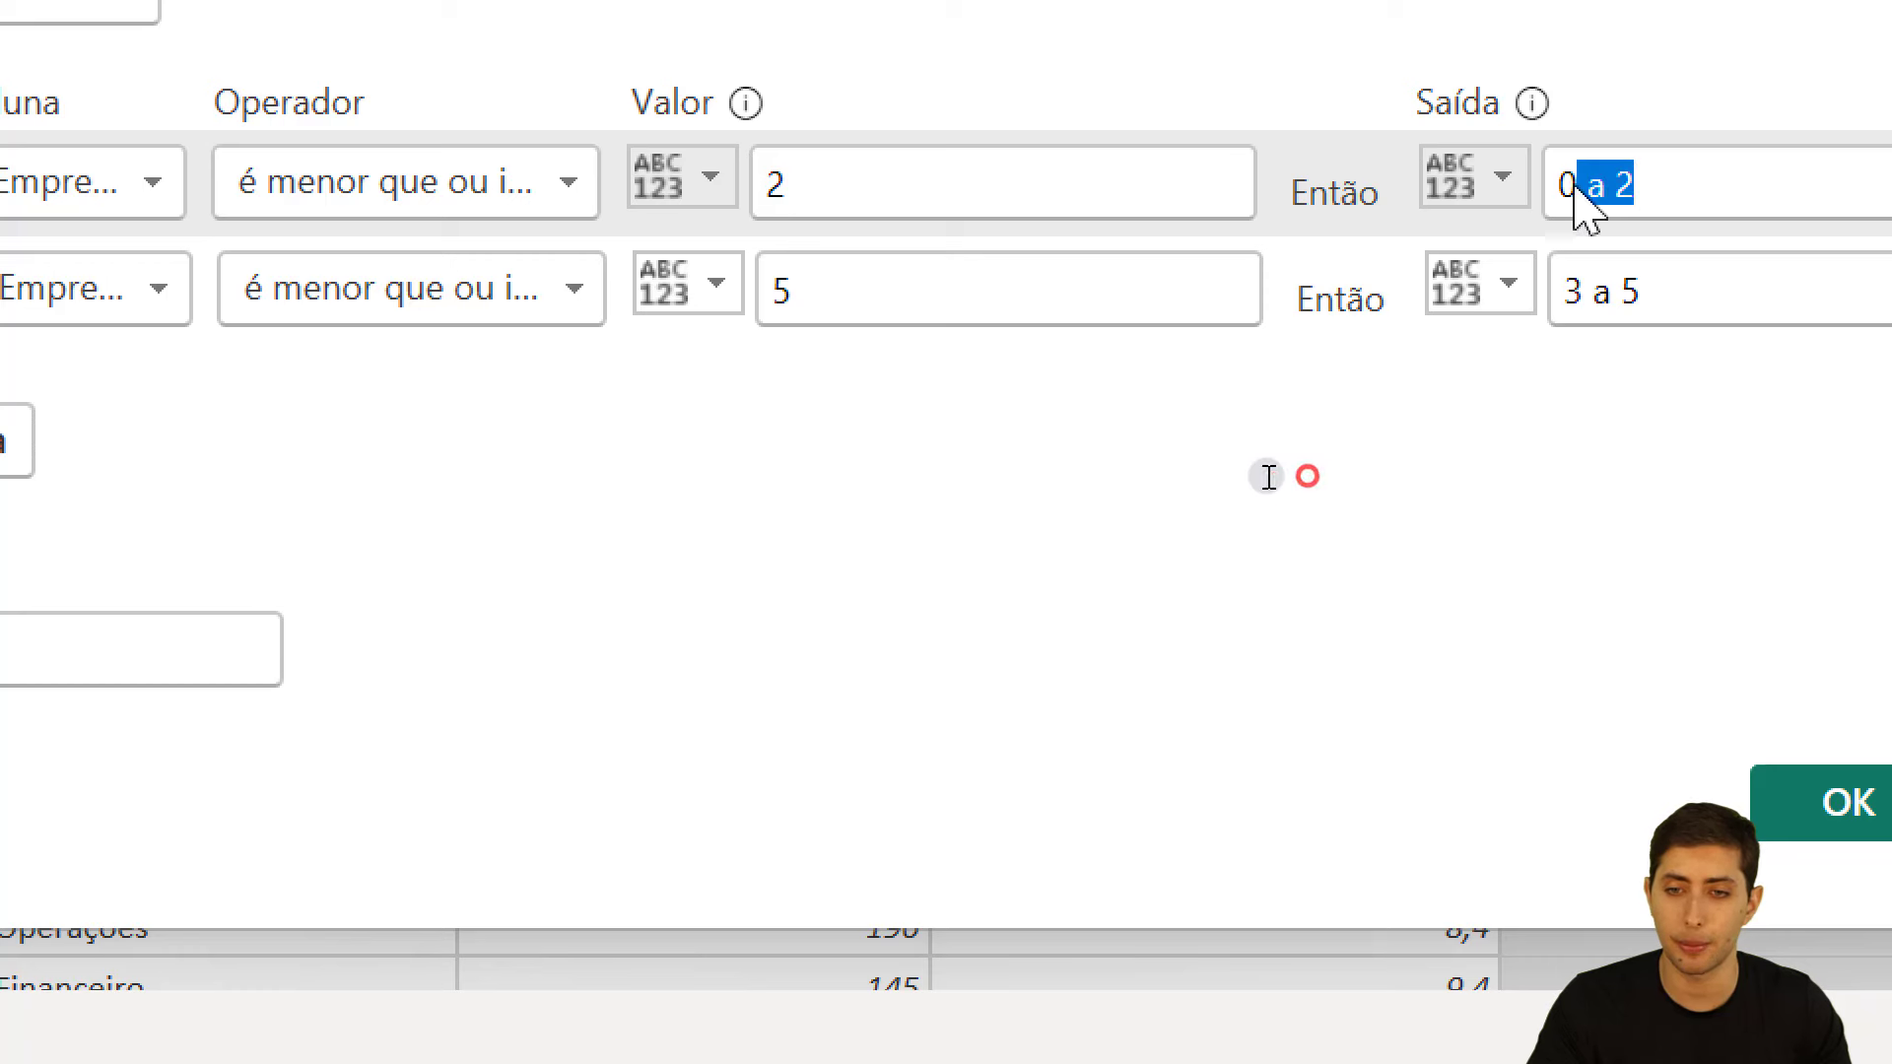
click(1639, 183)
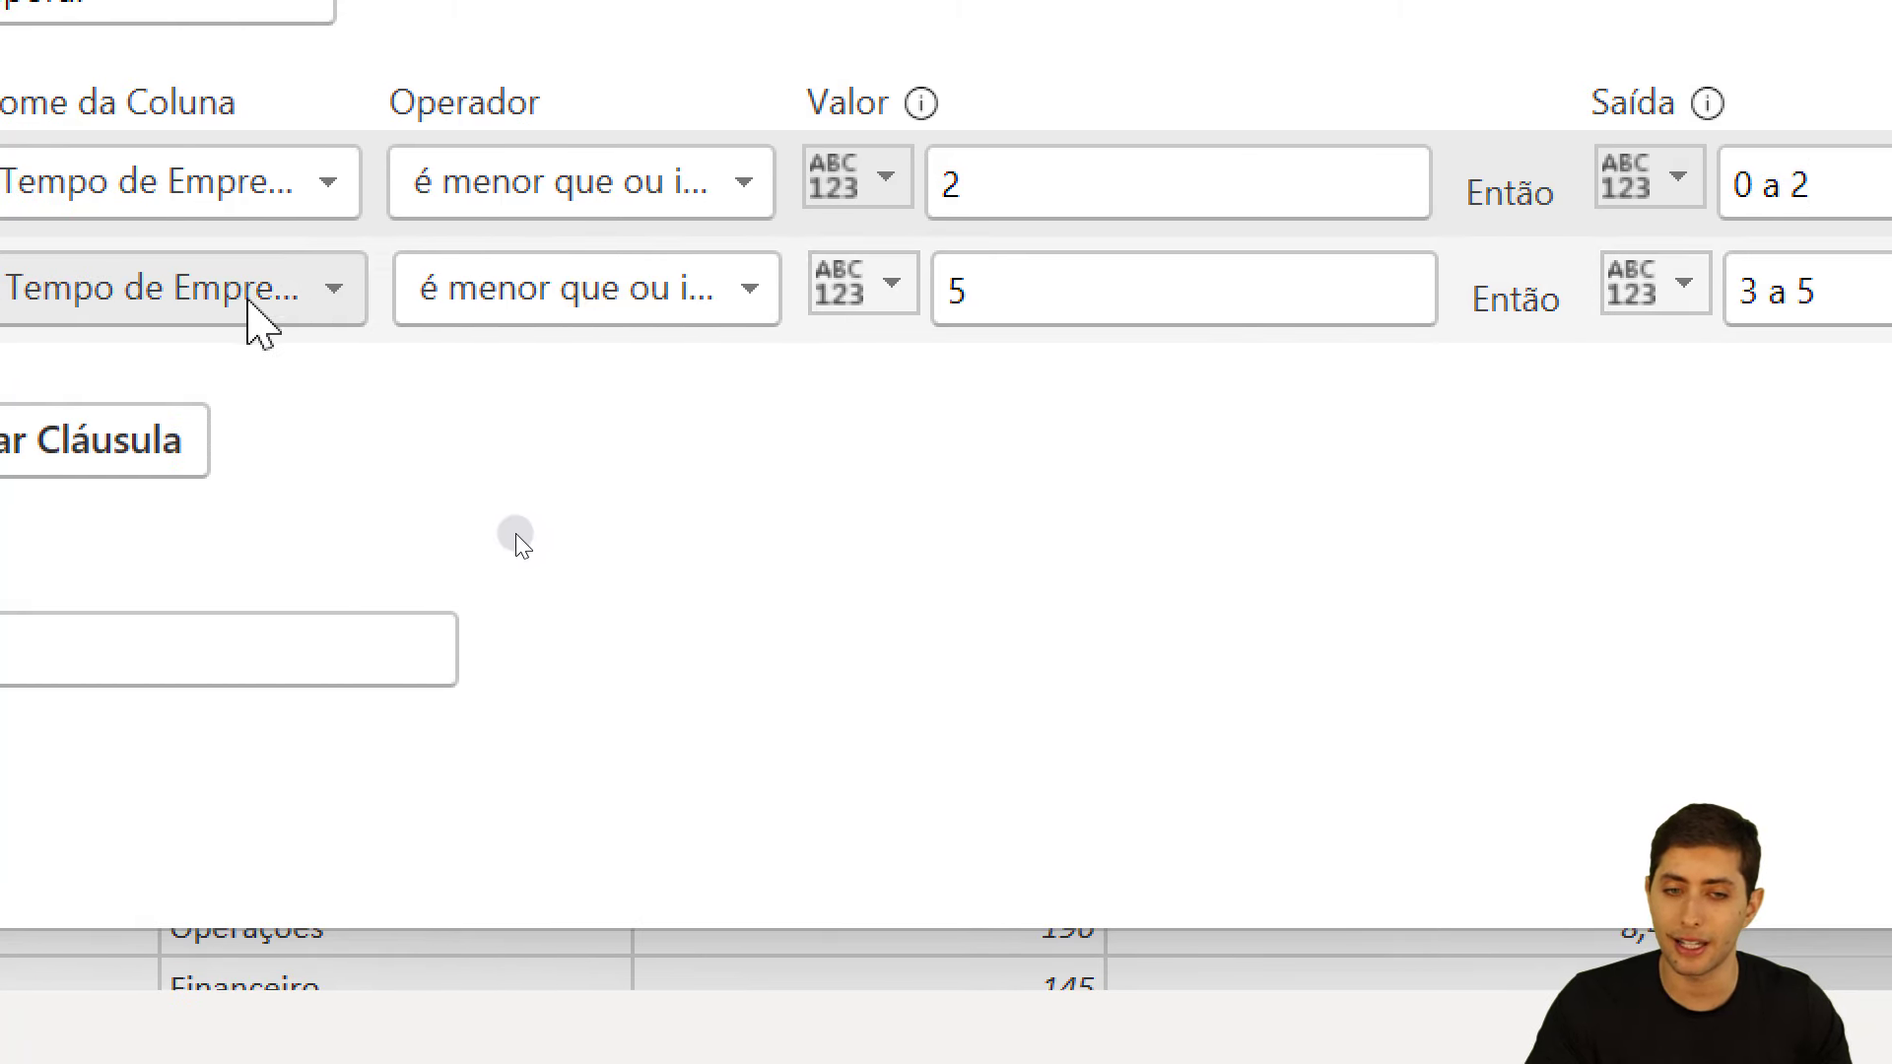